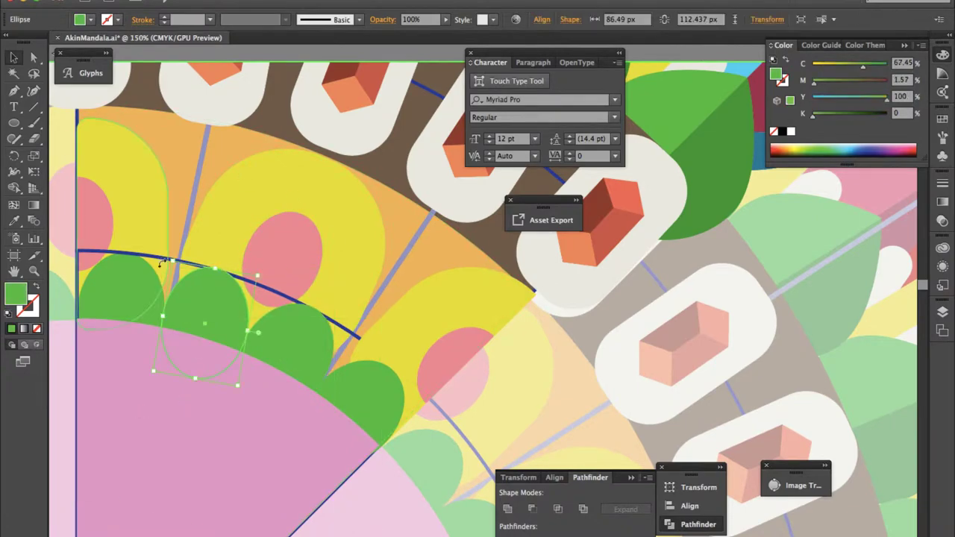
Step: Fan the green ovals along the arc and give them a dark green outline
{"action": "left_click_drag", "start_coordinate": [263, 272], "coordinate": [124, 282]}
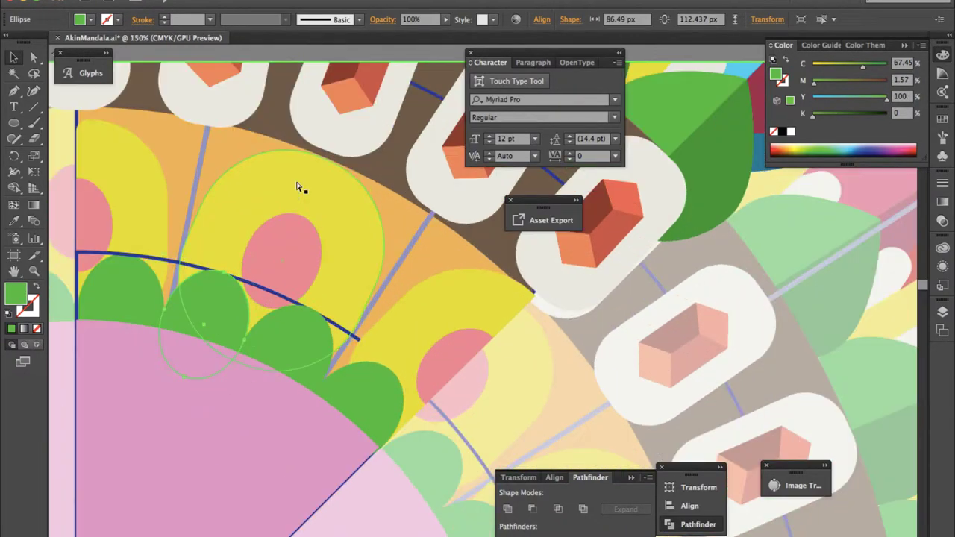
{"action": "left_click", "coordinate": [286, 333], "text": "shift"}
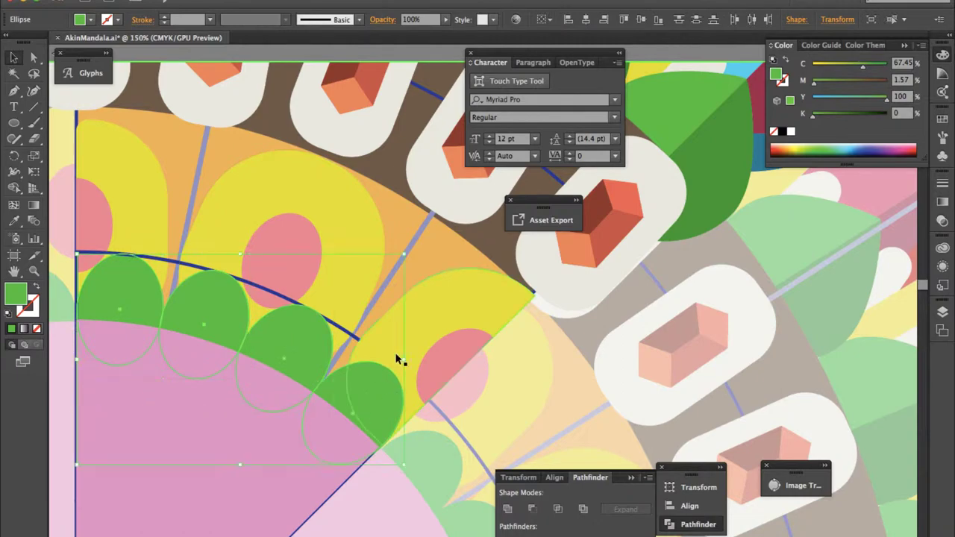
{"action": "left_click", "coordinate": [779, 100]}
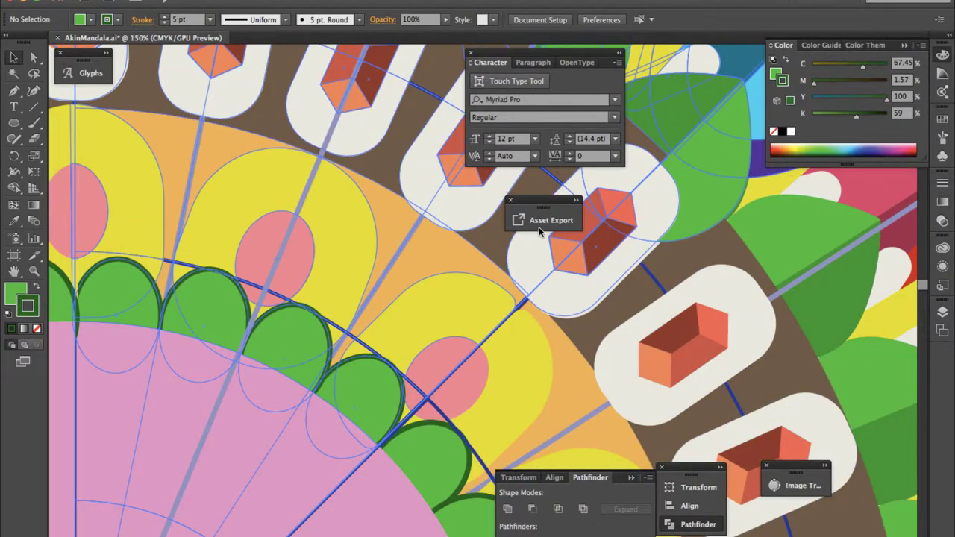
{"action": "left_click", "coordinate": [710, 237]}
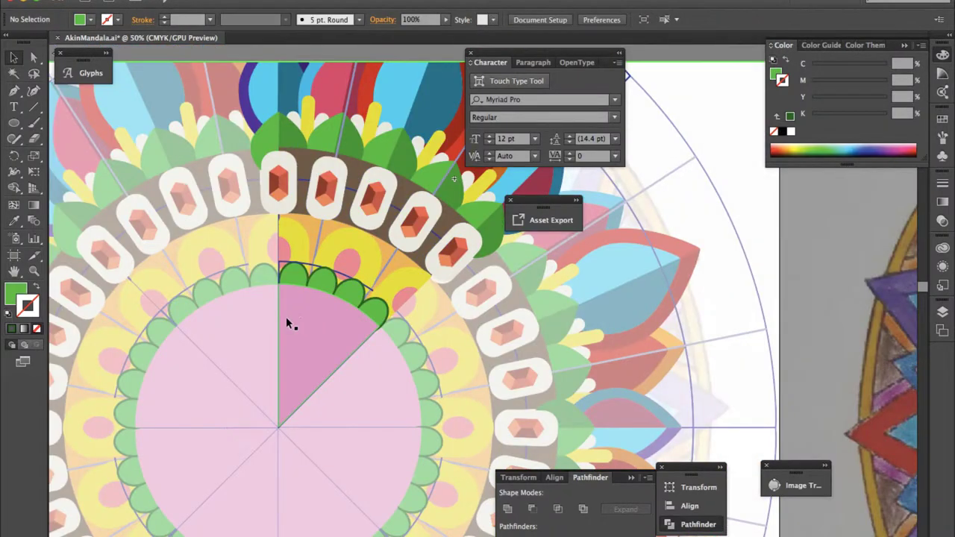
Step: Zoom in and select the outlined green ovals, then the pink ovals in the sector
{"action": "key", "text": "ctrl+plus"}
{"action": "left_click", "coordinate": [322, 282]}
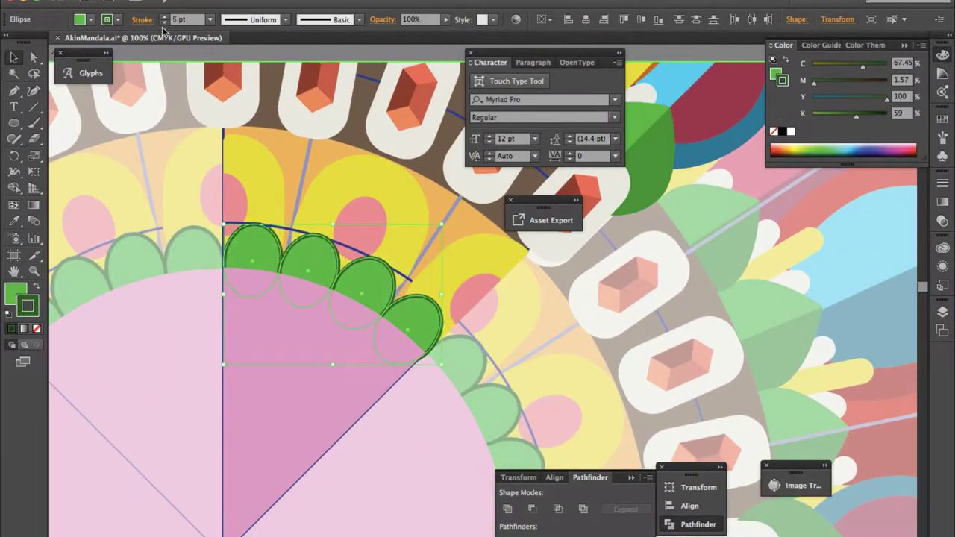
{"action": "left_click", "coordinate": [270, 358]}
{"action": "left_click", "coordinate": [365, 231]}
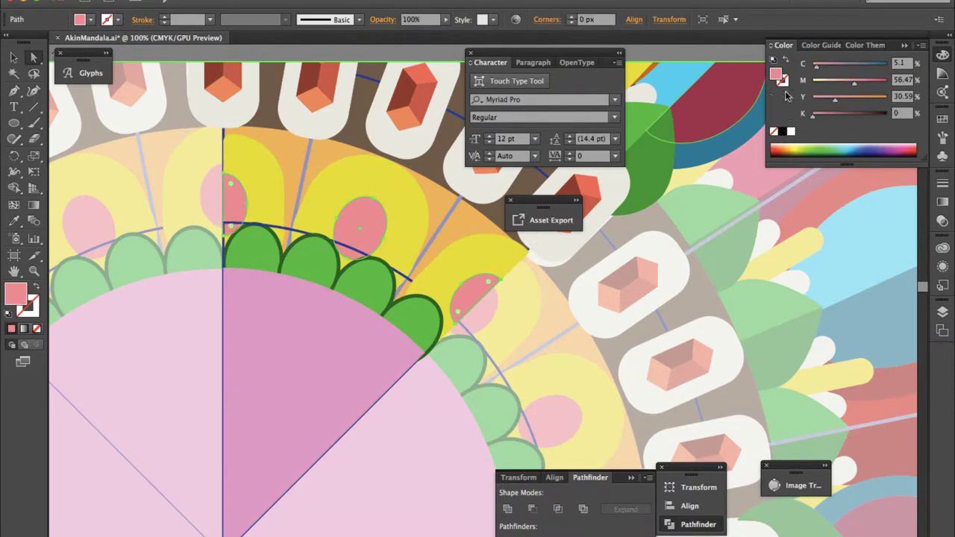
Step: Give the pink ovals a deep red outline and set its weight to 7 pt
{"action": "left_click", "coordinate": [820, 117]}
{"action": "left_click_drag", "start_coordinate": [820, 118], "coordinate": [848, 117]}
{"action": "left_click", "coordinate": [186, 19]}
{"action": "type", "text": "6"}
{"action": "key", "text": "Return"}
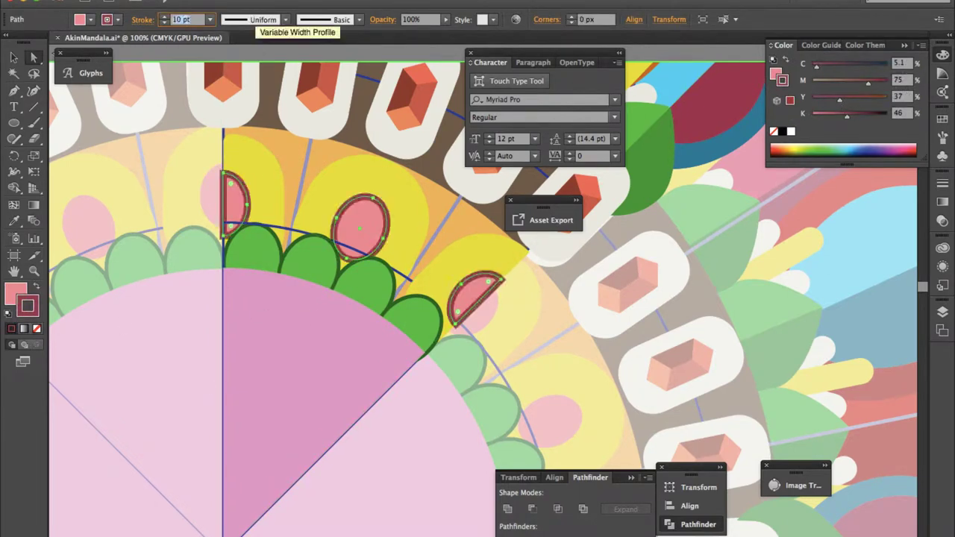
{"action": "key", "text": "Up"}
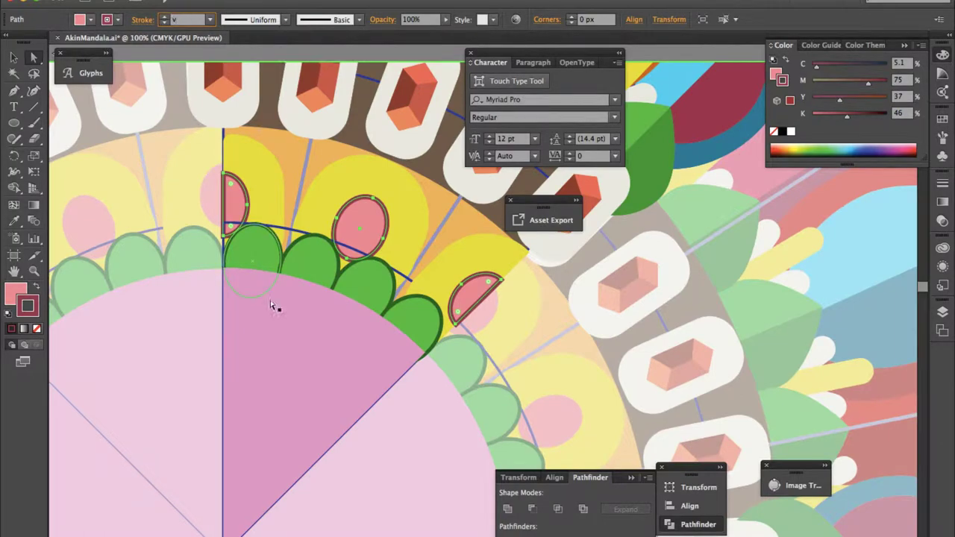
Step: Exit the sector and zoom out to show the whole mandala beside the reference photo
{"action": "double_click", "coordinate": [272, 305]}
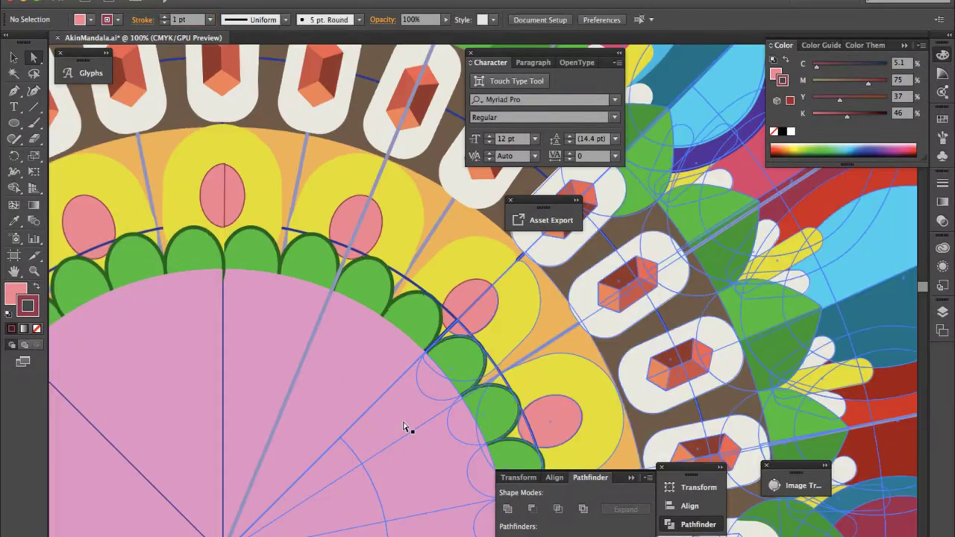
{"action": "double_click", "coordinate": [276, 211]}
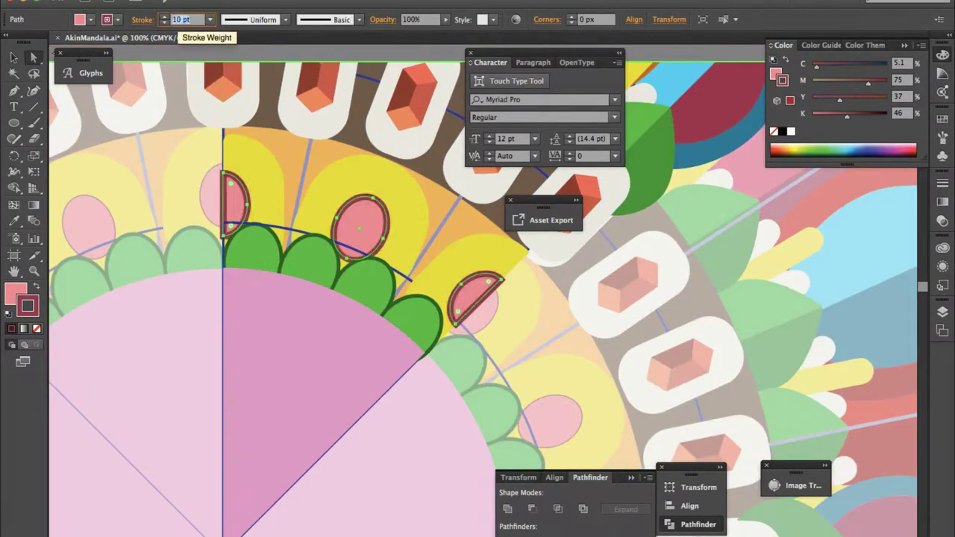
{"action": "key", "text": "Escape"}
{"action": "key", "text": "ctrl+minus"}
{"action": "key", "text": "ctrl+minus"}
{"action": "key", "text": "ctrl+minus"}
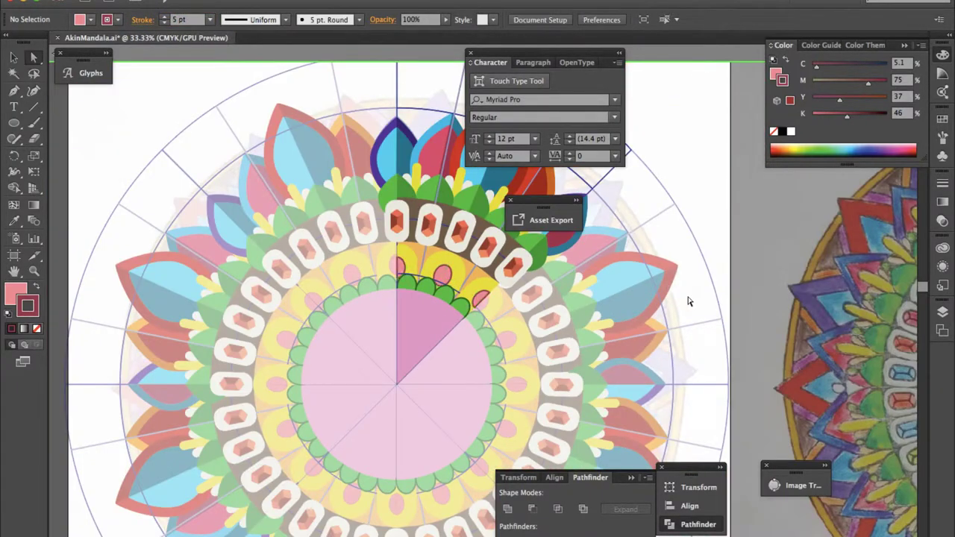
{"action": "key", "text": "Escape"}
{"action": "key", "text": "ctrl+plus"}
{"action": "key", "text": "ctrl+plus"}
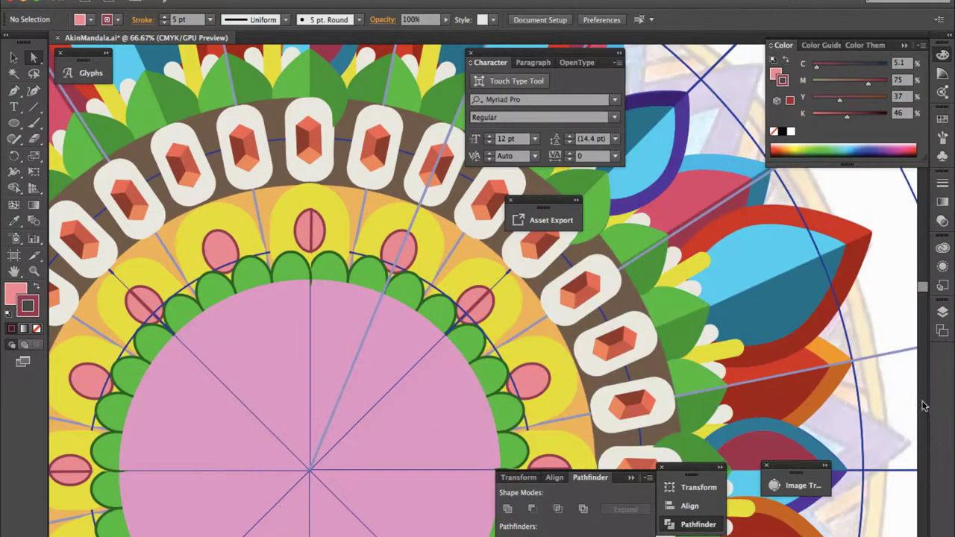
{"action": "key", "text": "ctrl+minus"}
{"action": "key", "text": "ctrl+plus"}
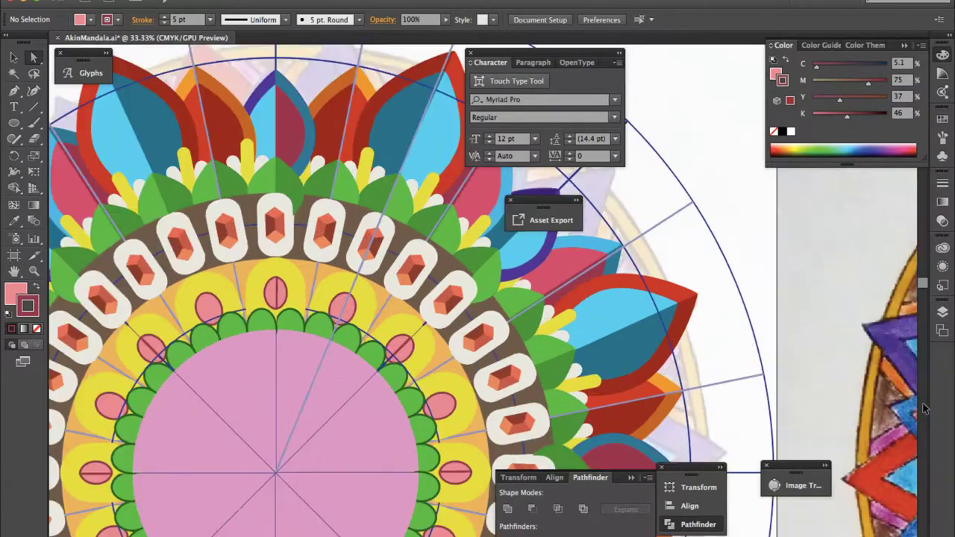
{"action": "key", "text": "ctrl+minus"}
{"action": "key", "text": "ctrl+minus"}
{"action": "key", "text": "ctrl+minus"}
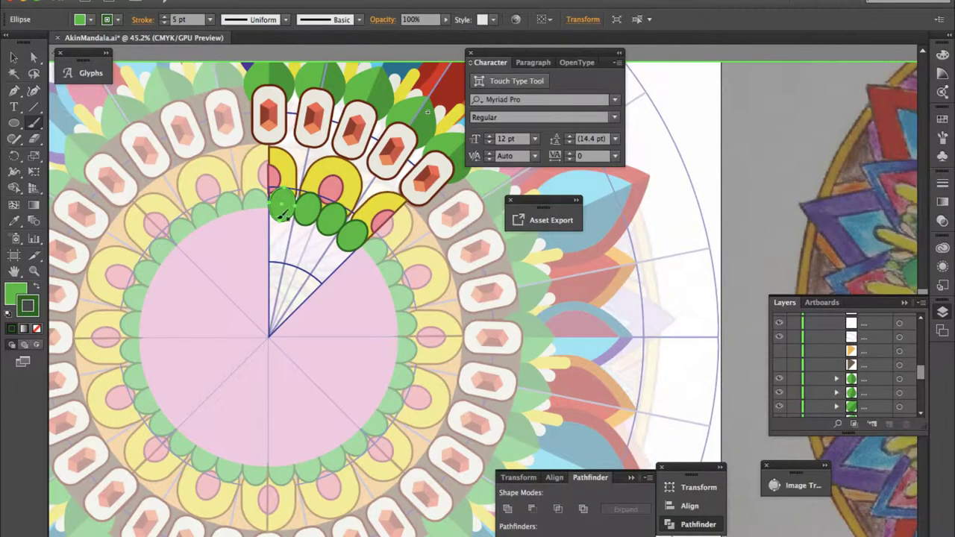
Step: Deselect the oval and cancel the Revert prompt raised while removing a stray brush mark
{"action": "key", "text": "ctrl+shift+a"}
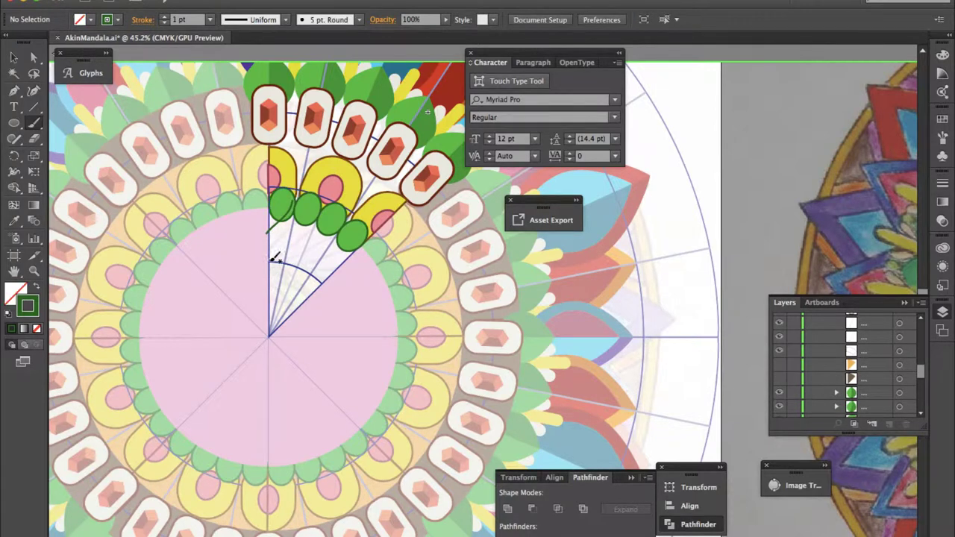
{"action": "key", "text": "F12"}
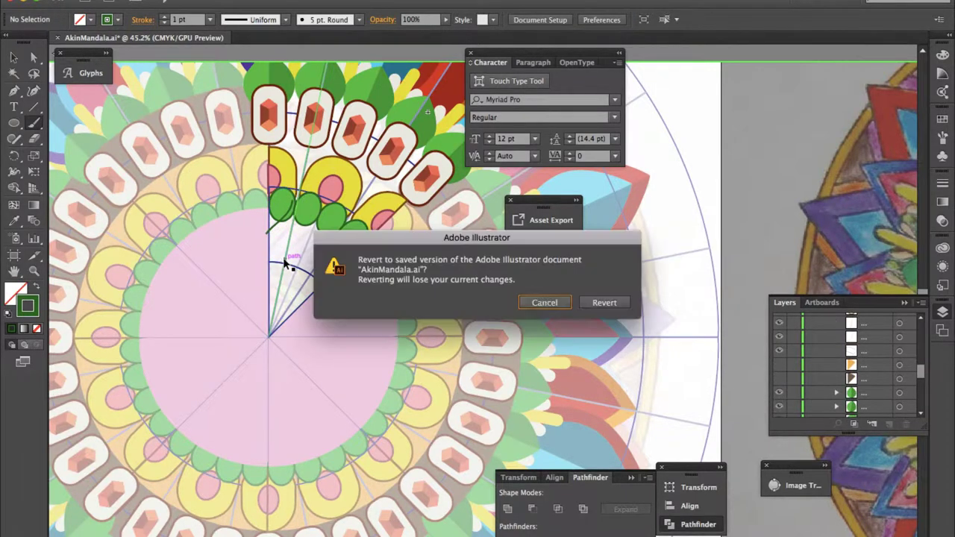
{"action": "left_click", "coordinate": [541, 303]}
Step: Paint thin dark green curved lines in the wedge beneath the green ovals
{"action": "left_click_drag", "start_coordinate": [305, 268], "coordinate": [336, 283]}
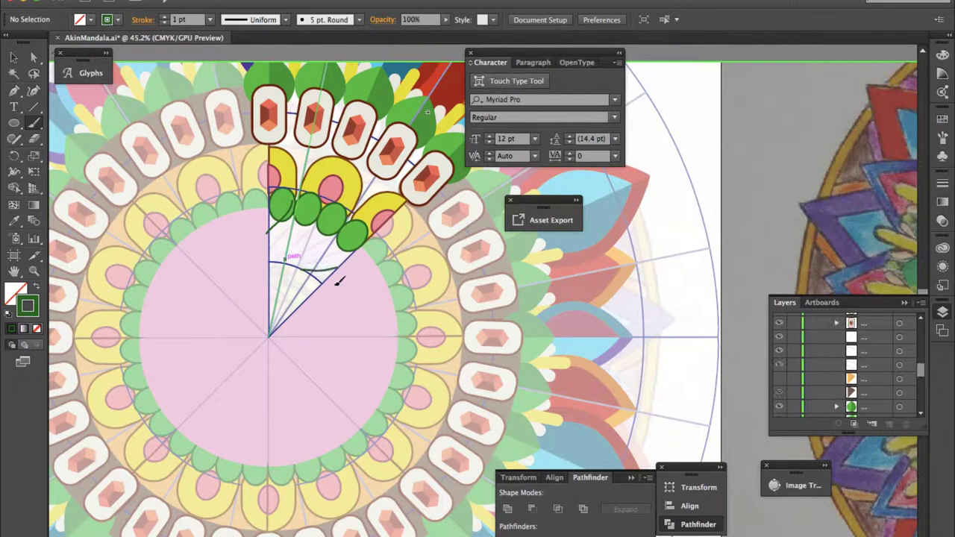
{"action": "left_click_drag", "start_coordinate": [368, 228], "coordinate": [277, 270]}
{"action": "left_click_drag", "start_coordinate": [333, 213], "coordinate": [279, 244]}
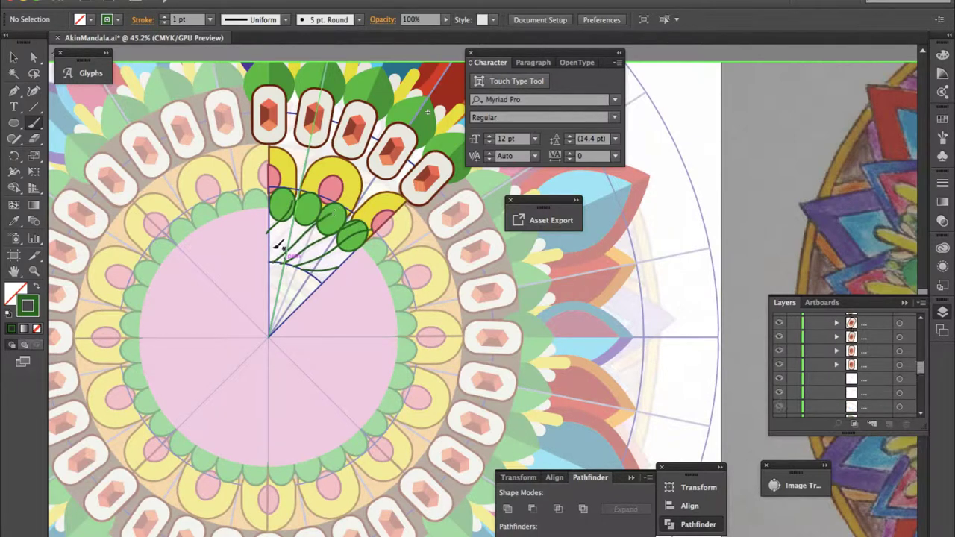
Step: Exit the sector and zoom out to compare the mandala with the reference photo
{"action": "key", "text": "v"}
{"action": "double_click", "coordinate": [727, 149]}
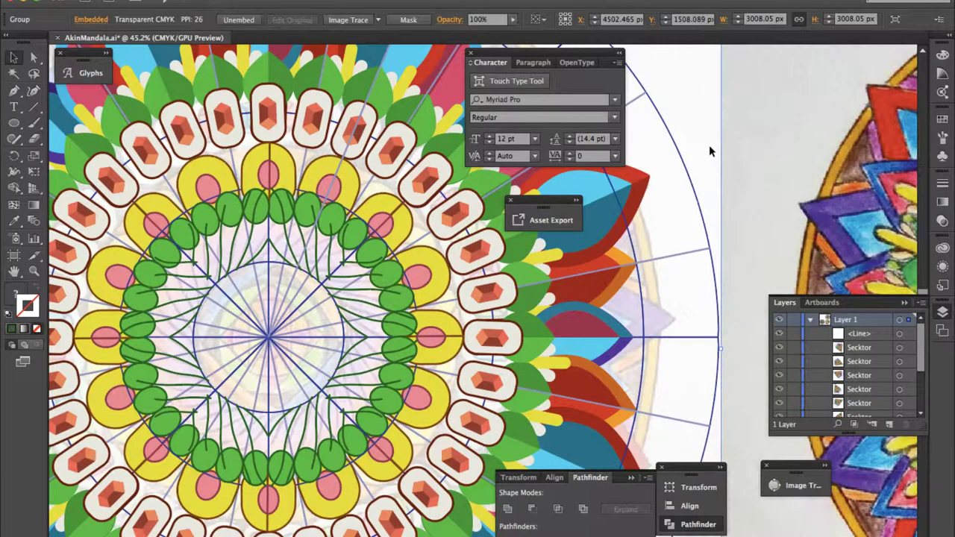
{"action": "key", "text": "ctrl+minus"}
{"action": "key", "text": "ctrl+minus"}
{"action": "key", "text": "ctrl+minus"}
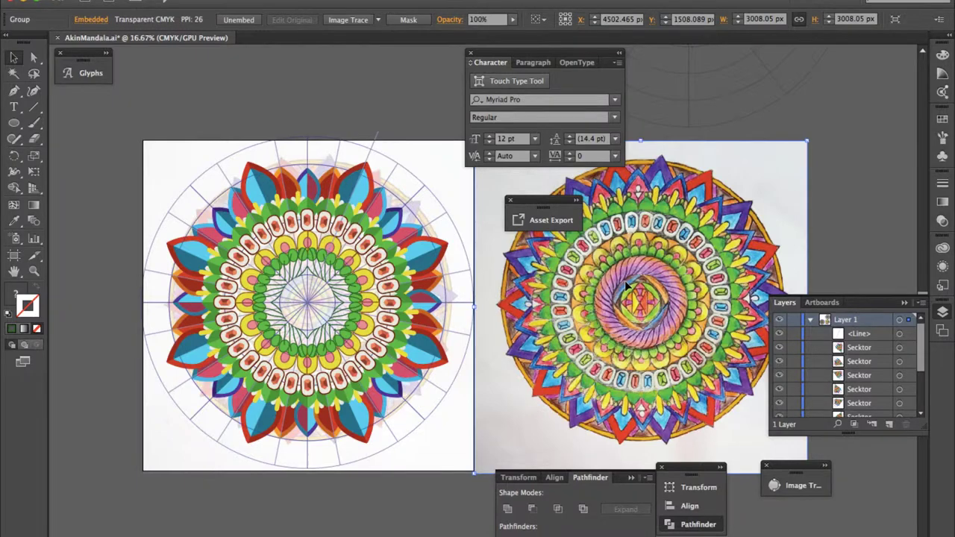
Step: Reopen the sector symbol, zoom in, and select the group of leaves at the top
{"action": "double_click", "coordinate": [283, 175]}
{"action": "key", "text": "ctrl+plus"}
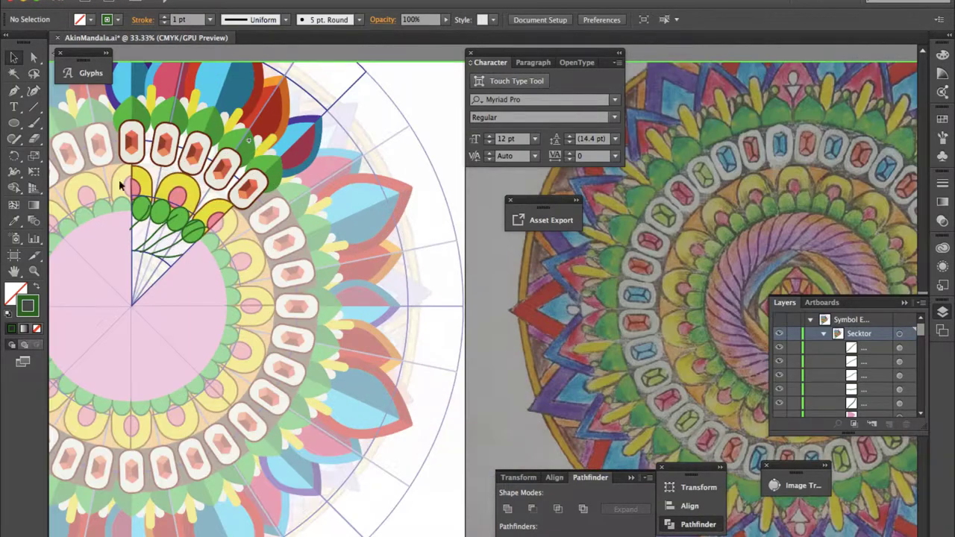
{"action": "left_click", "coordinate": [158, 203]}
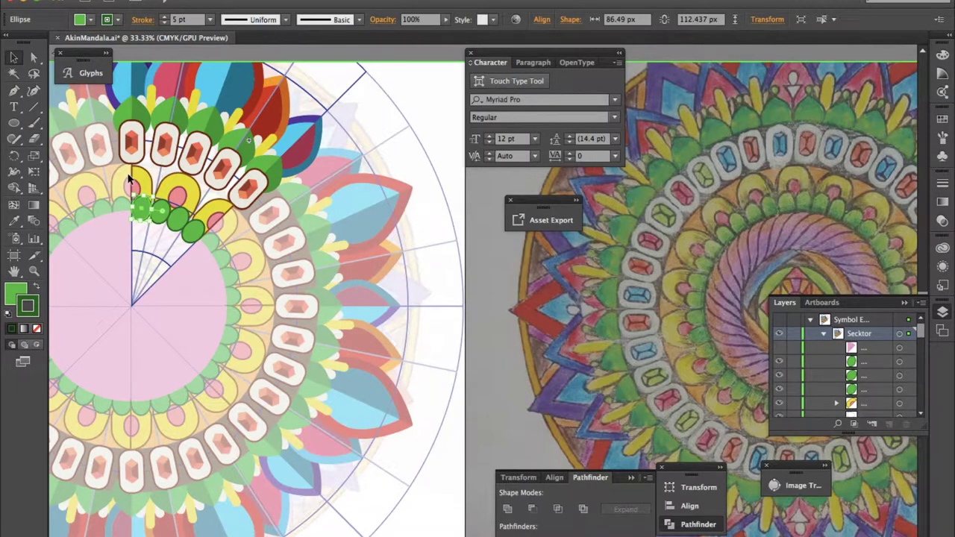
{"action": "left_click", "coordinate": [310, 130]}
{"action": "scroll", "coordinate": [362, 97], "scroll_direction": "down", "scroll_amount": 2}
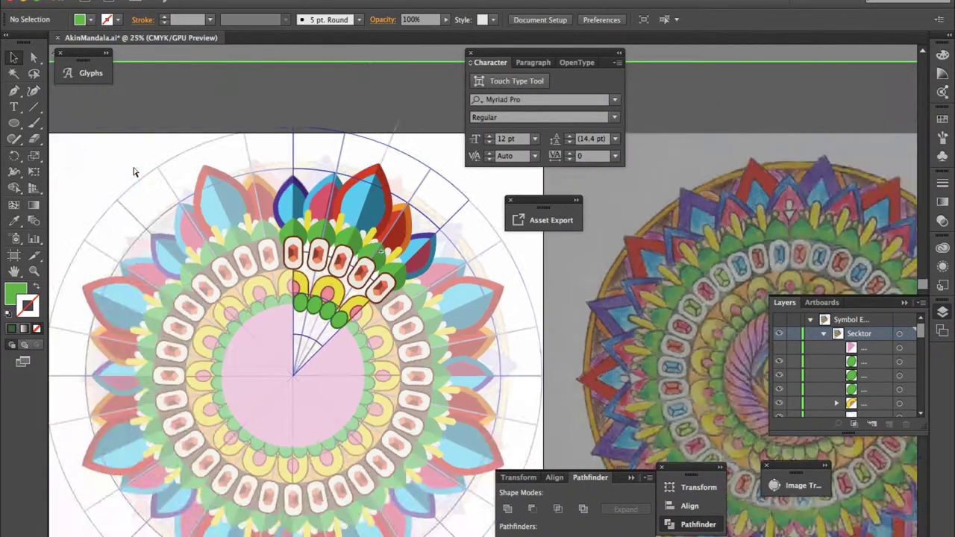
{"action": "scroll", "coordinate": [341, 214], "scroll_direction": "up", "scroll_amount": 3}
Step: Direct-select the three top green leaf paths, then return to Selection and deselect
{"action": "key", "text": "a"}
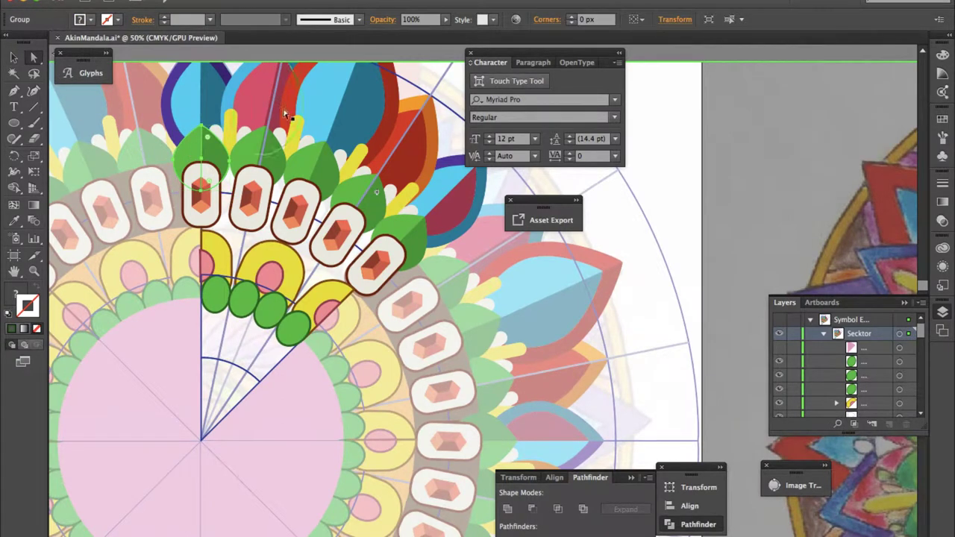
{"action": "left_click", "coordinate": [309, 167]}
{"action": "left_click", "coordinate": [361, 193], "text": "shift"}
{"action": "left_click", "coordinate": [404, 231], "text": "shift"}
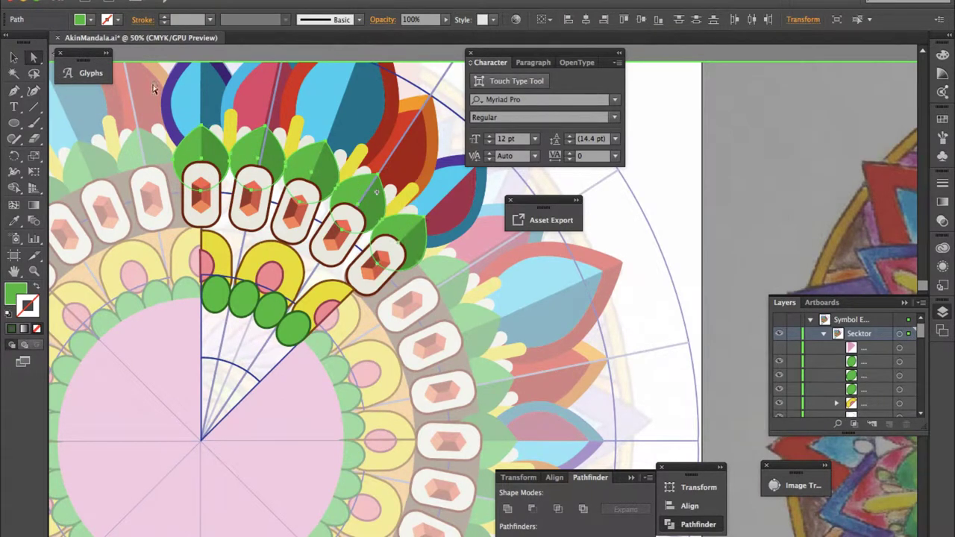
{"action": "key", "text": "v"}
{"action": "left_click", "coordinate": [692, 154]}
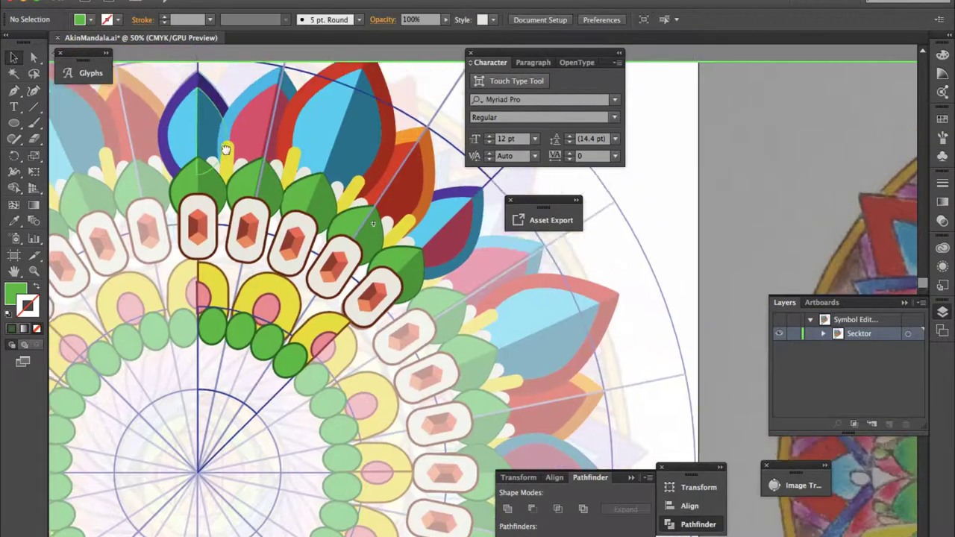
Step: Give the yellow stamen a dark red outline from the Color panel
{"action": "left_click", "coordinate": [223, 200]}
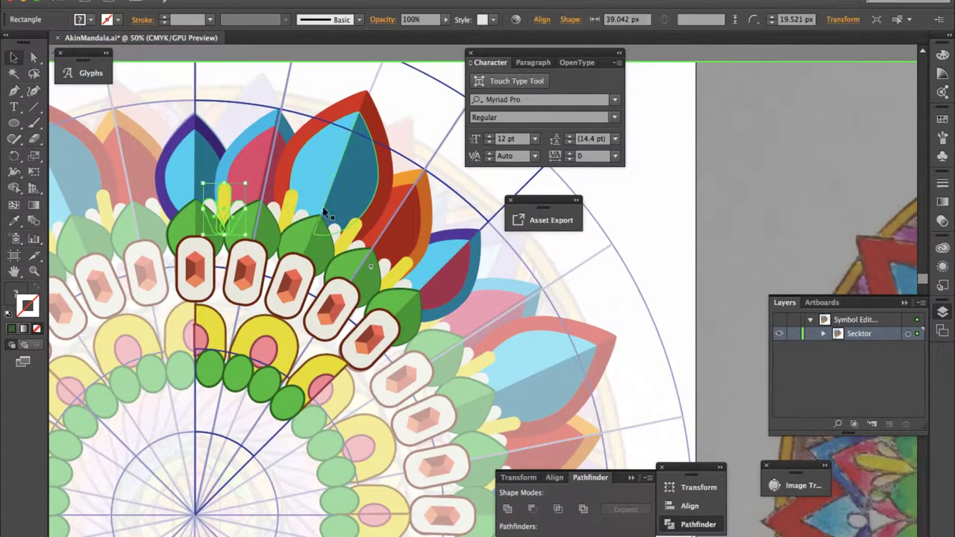
{"action": "key", "text": "F6"}
{"action": "left_click", "coordinate": [821, 113]}
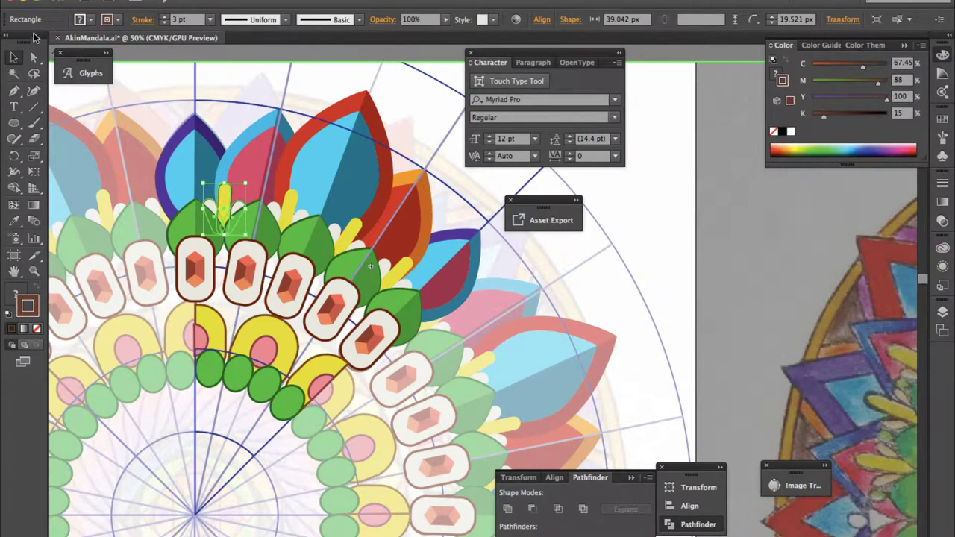
{"action": "left_click", "coordinate": [651, 136]}
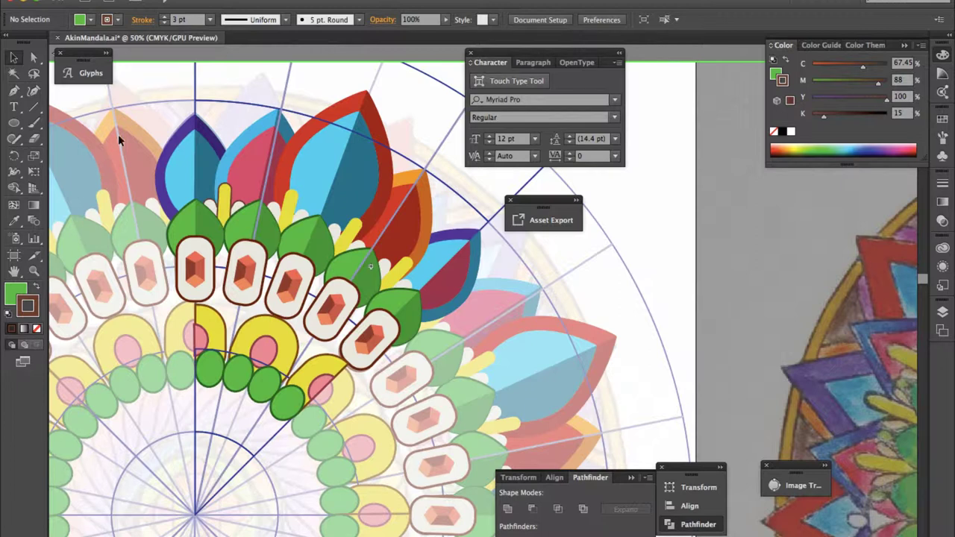
Step: Adjust the stroke weight of the yellow stamens through the control bar's Stroke options
{"action": "left_click", "coordinate": [223, 200]}
{"action": "left_click", "coordinate": [145, 19]}
{"action": "left_click", "coordinate": [614, 209]}
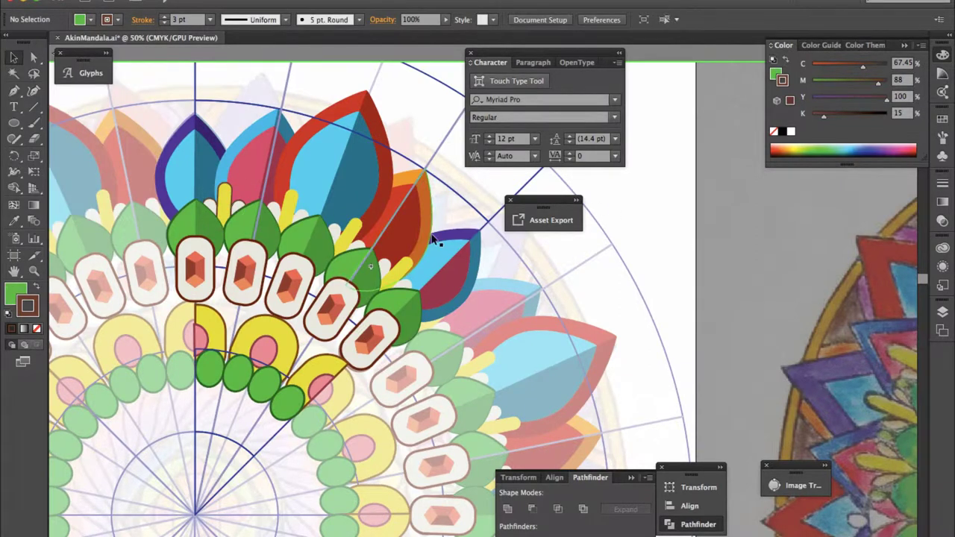
{"action": "left_click", "coordinate": [294, 213]}
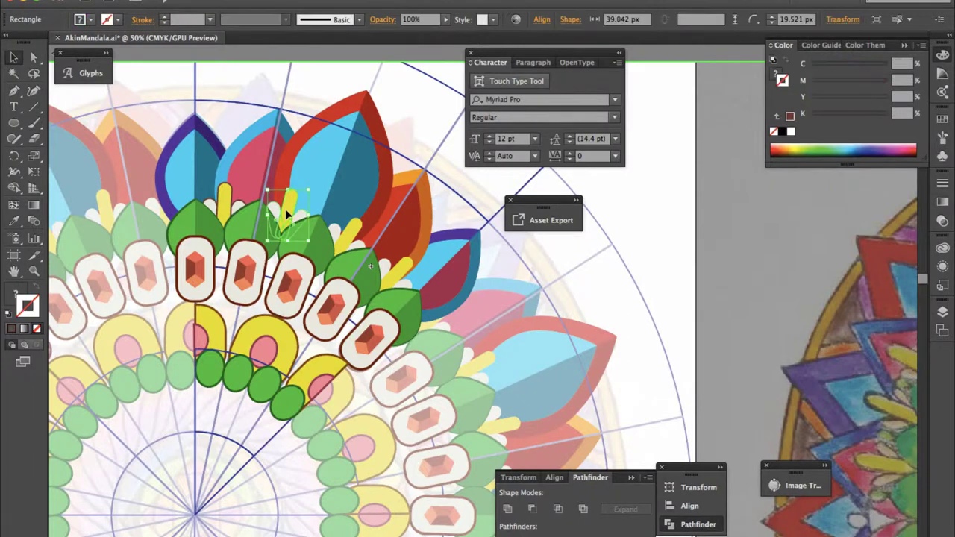
{"action": "left_click", "coordinate": [145, 19]}
{"action": "left_click", "coordinate": [344, 250]}
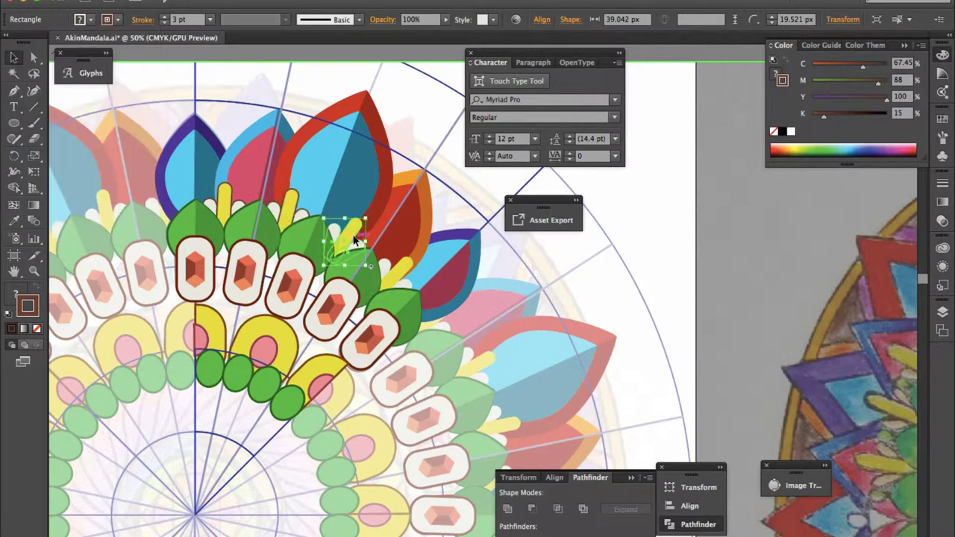
{"action": "left_click", "coordinate": [388, 280]}
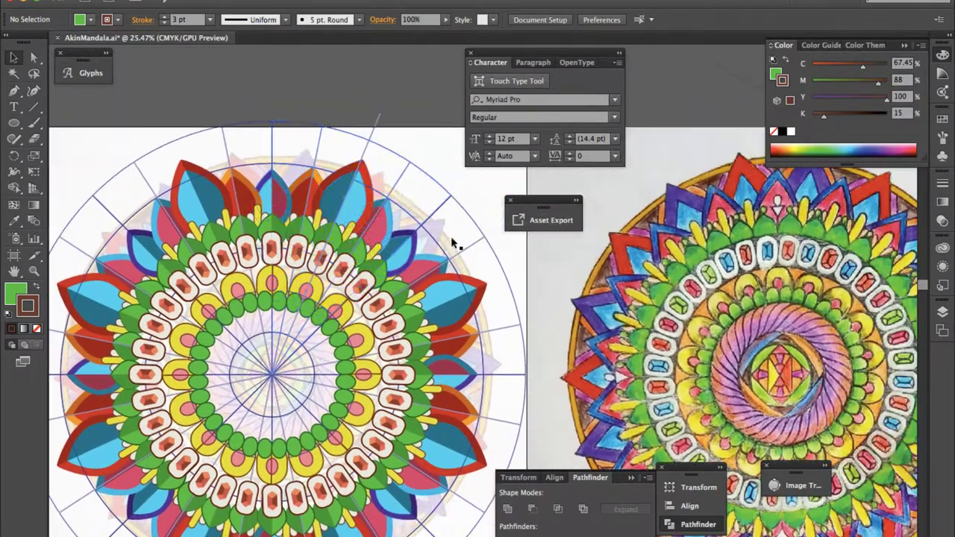
Step: Enter the Sektor symbol and inspect its sublayers in the Layers panel
{"action": "double_click", "coordinate": [395, 181]}
{"action": "left_click", "coordinate": [942, 312]}
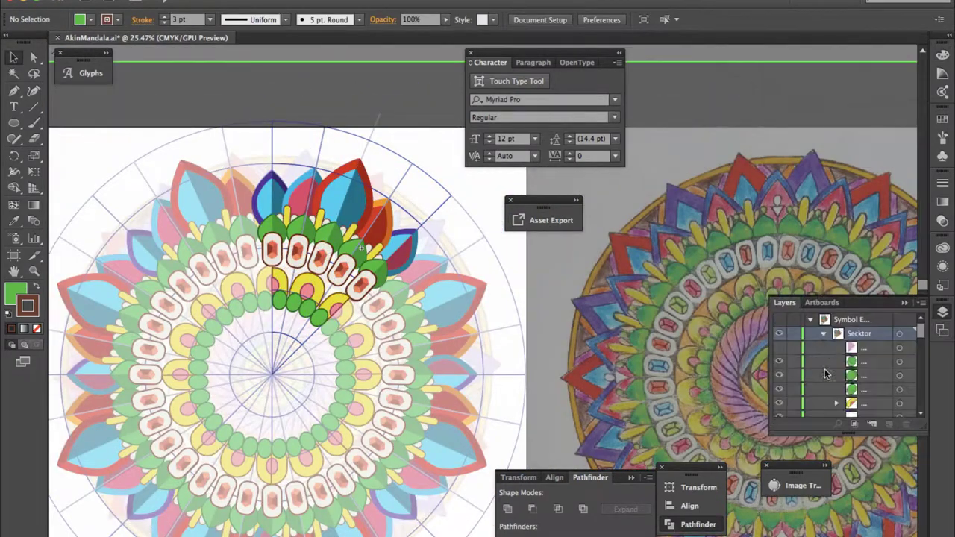
{"action": "scroll", "coordinate": [826, 373], "scroll_direction": "down", "scroll_amount": 5}
{"action": "scroll", "coordinate": [788, 416], "scroll_direction": "up", "scroll_amount": 3}
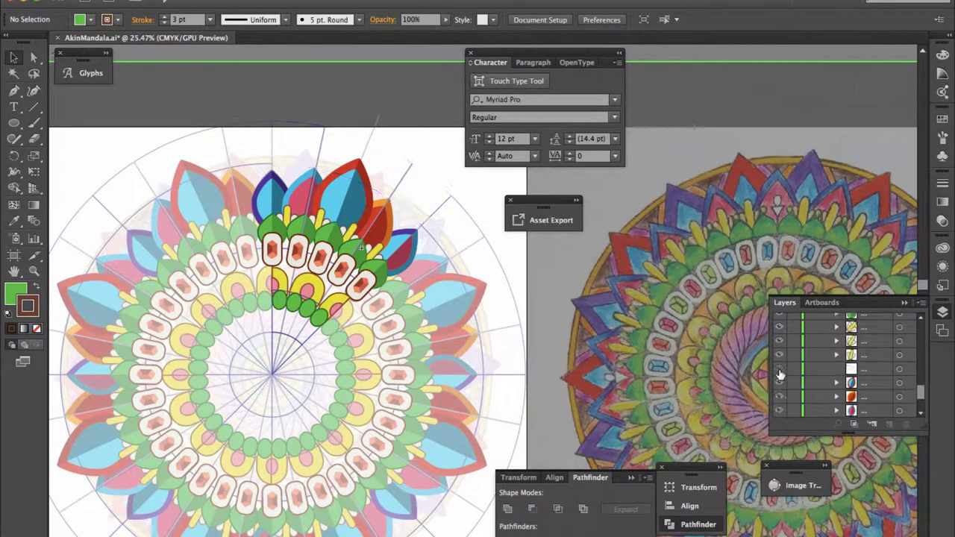
{"action": "left_click_drag", "start_coordinate": [783, 388], "coordinate": [779, 349]}
{"action": "scroll", "coordinate": [779, 348], "scroll_direction": "up", "scroll_amount": 3}
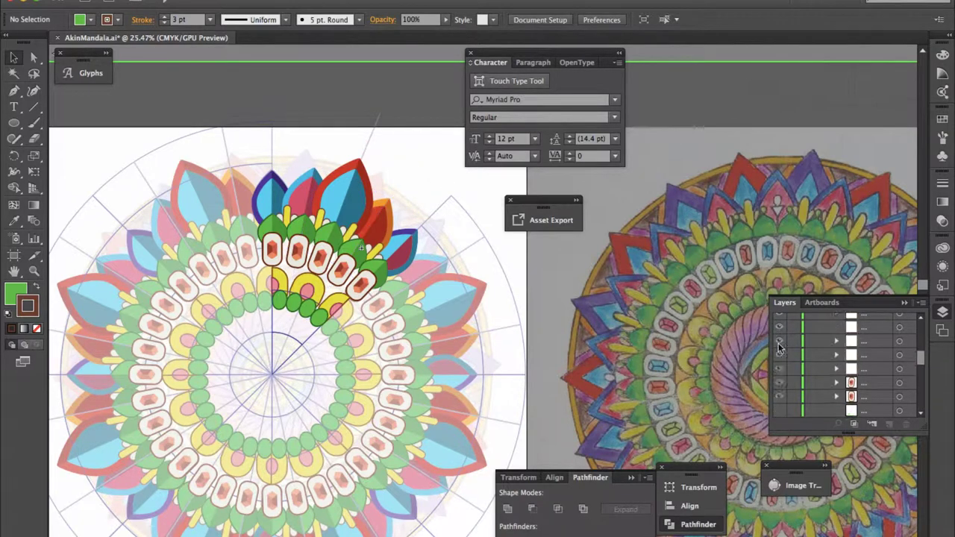
{"action": "scroll", "coordinate": [797, 362], "scroll_direction": "up", "scroll_amount": 5}
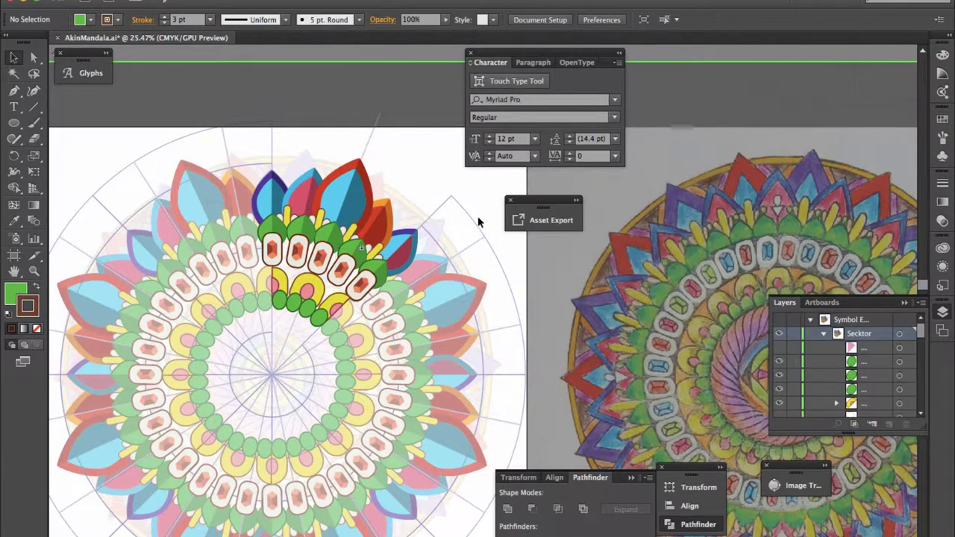
Step: Leave symbol editing and select the embedded reference photo
{"action": "key", "text": "ctrl+alt+0"}
{"action": "left_click", "coordinate": [553, 279]}
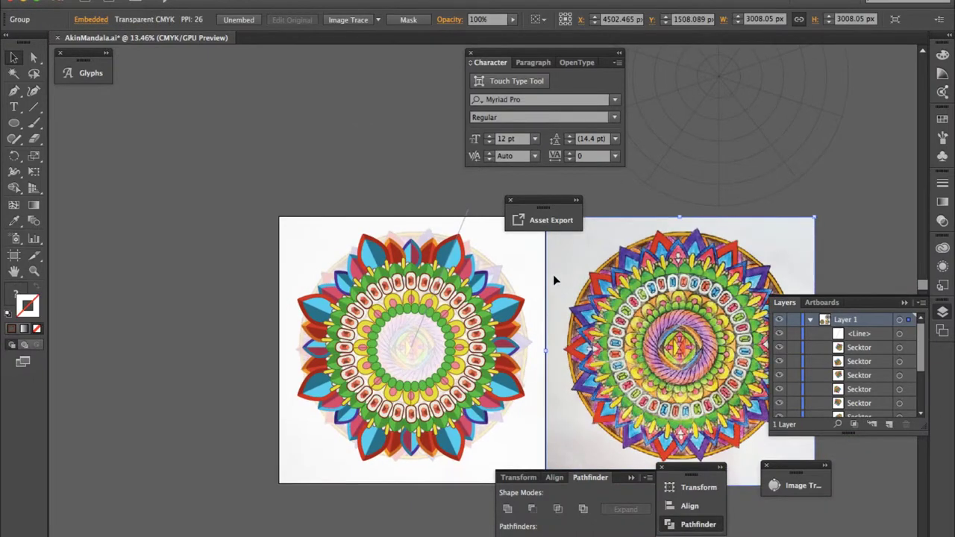
{"action": "scroll", "coordinate": [552, 274], "scroll_direction": "up", "scroll_amount": 2}
{"action": "scroll", "coordinate": [553, 269], "scroll_direction": "up", "scroll_amount": 2}
{"action": "scroll", "coordinate": [553, 269], "scroll_direction": "up", "scroll_amount": 1}
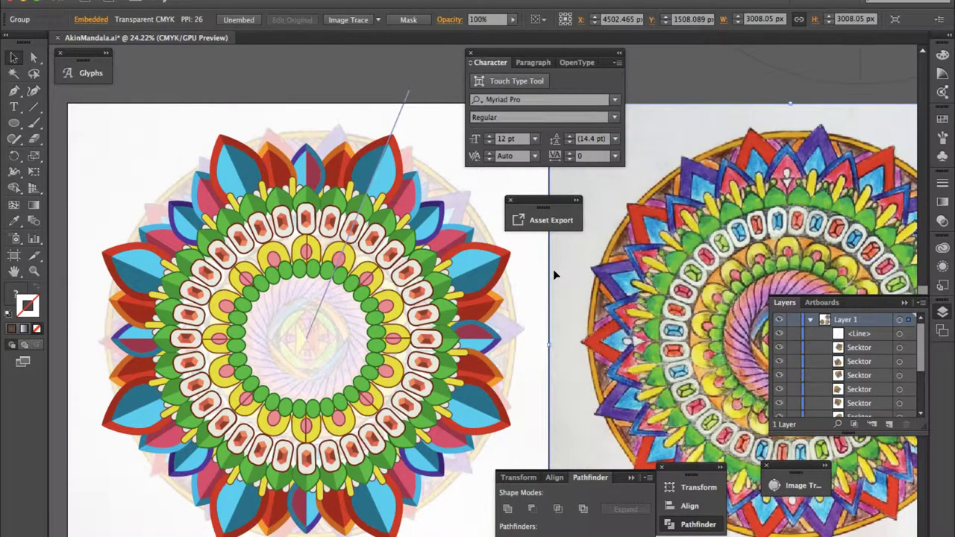
Step: Re-enter the Sektor symbol, select all its parts, clear the selection, and switch to the browser
{"action": "double_click", "coordinate": [553, 273]}
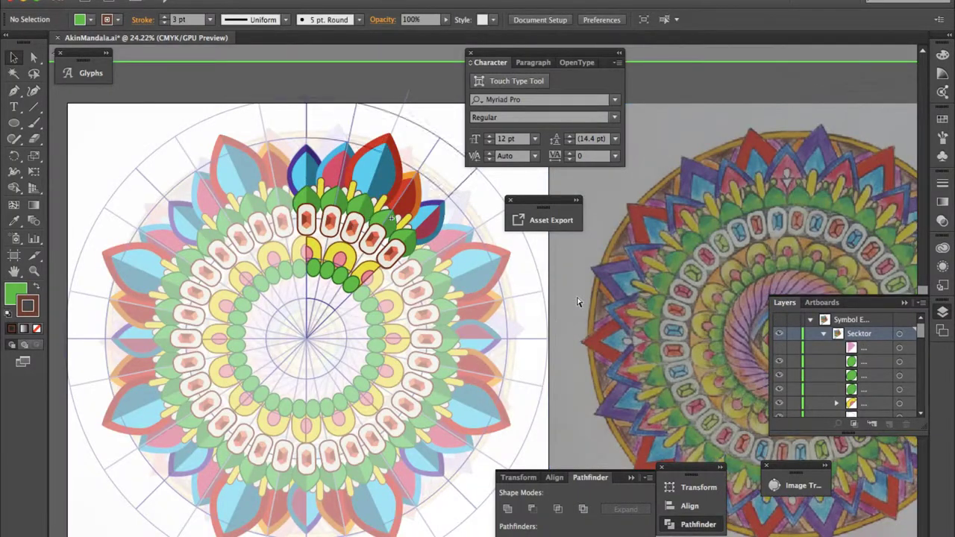
{"action": "key", "text": "ctrl+a"}
{"action": "scroll", "coordinate": [414, 198], "scroll_direction": "up", "scroll_amount": 7}
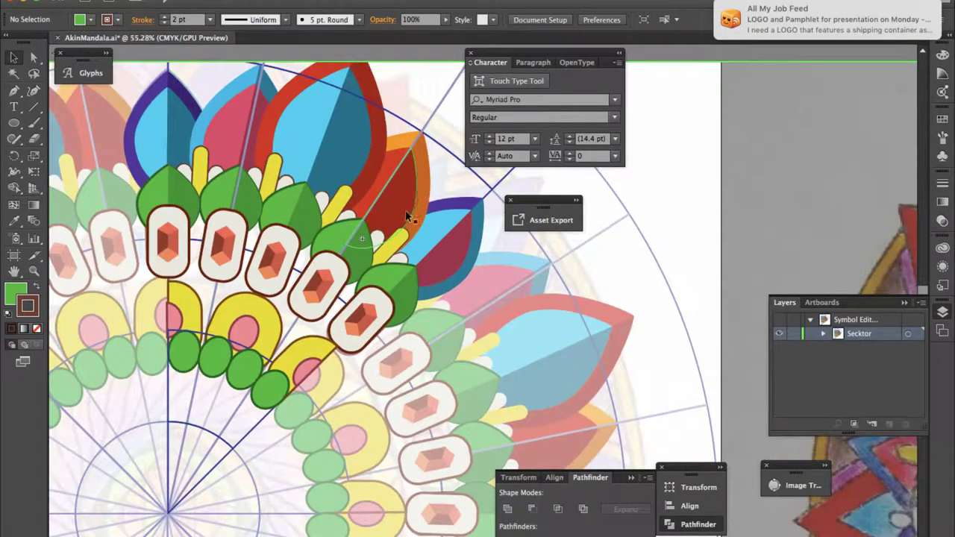
{"action": "key", "text": "ctrl+shift+a"}
{"action": "scroll", "coordinate": [392, 244], "scroll_direction": "down", "scroll_amount": 4}
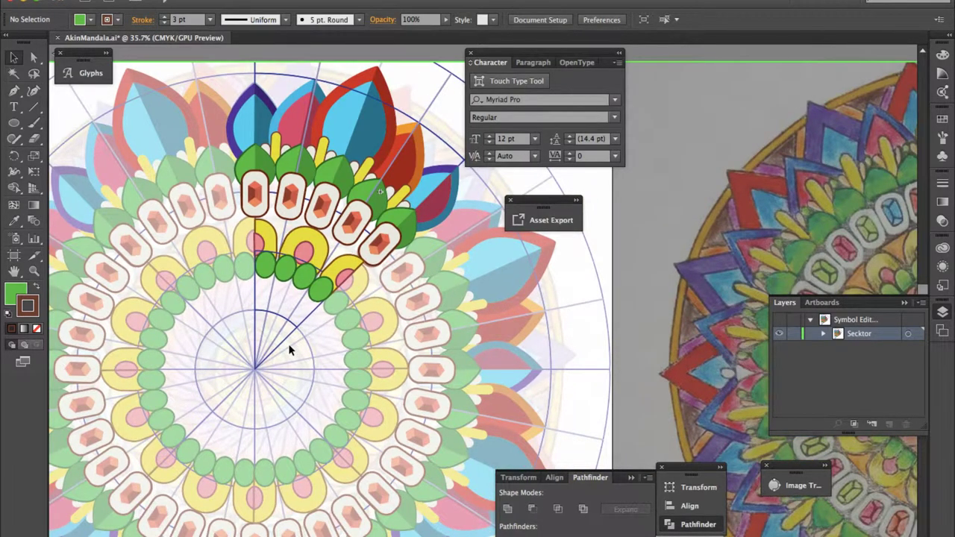
{"action": "scroll", "coordinate": [288, 343], "scroll_direction": "down", "scroll_amount": 2}
{"action": "scroll", "coordinate": [479, 348], "scroll_direction": "down", "scroll_amount": 2}
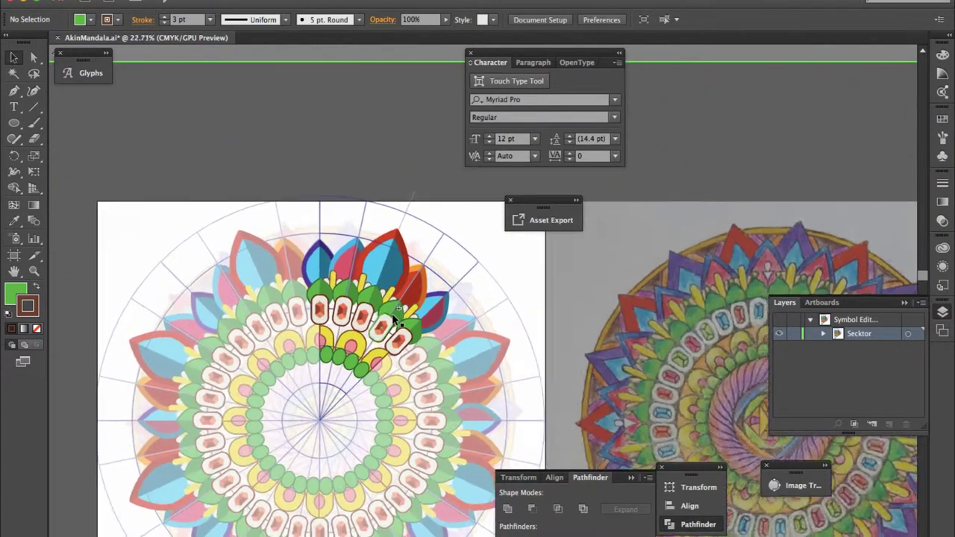
{"action": "key", "text": "ctrl+Right"}
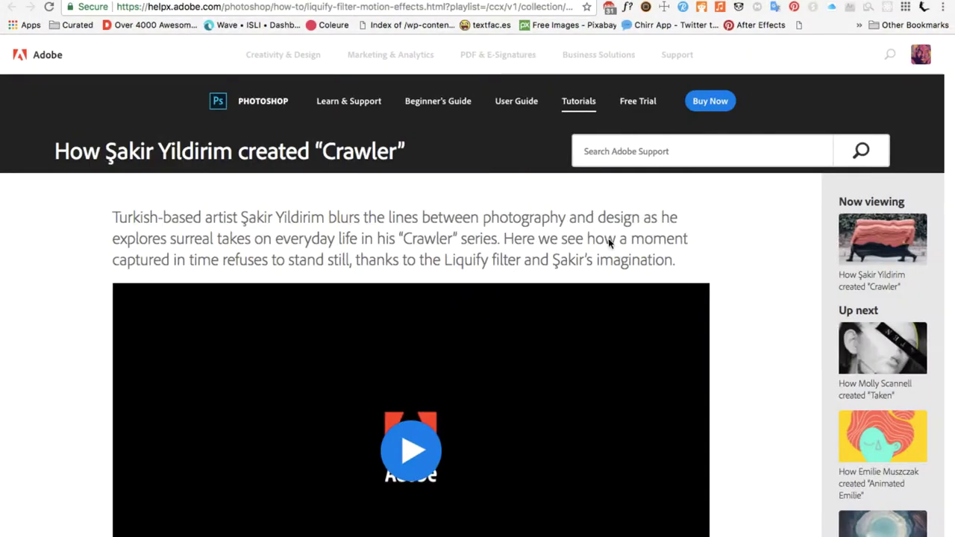
Step: Search Google Images for 'color mandala'
{"action": "key", "text": "super+l"}
{"action": "type", "text": "im"}
{"action": "key", "text": "Tab"}
{"action": "type", "text": "mandala"}
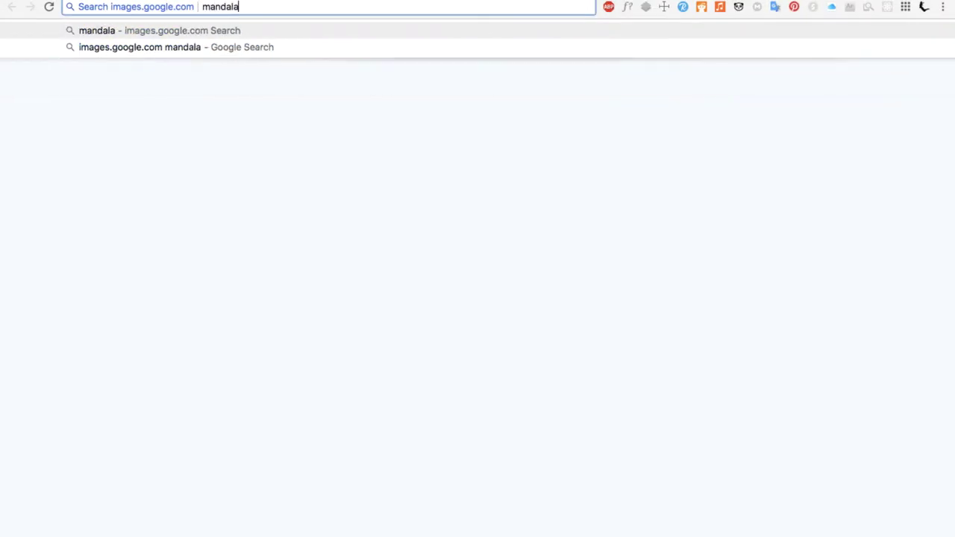
{"action": "key", "text": "Return"}
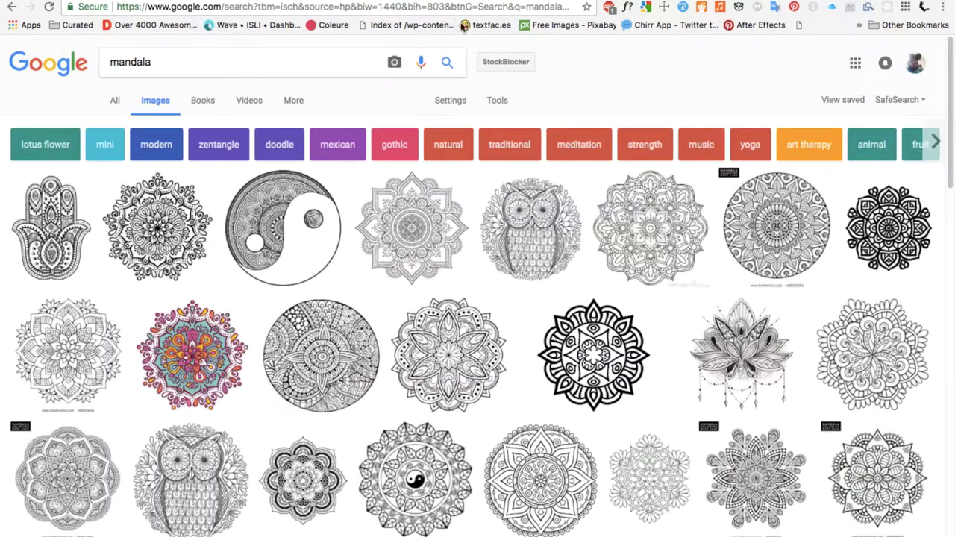
{"action": "left_click", "coordinate": [111, 62]}
{"action": "type", "text": "color"}
{"action": "key", "text": "Return"}
Step: Open a colourful mandala result full size, then go back and browse further results
{"action": "scroll", "coordinate": [716, 224], "scroll_direction": "down", "scroll_amount": 3}
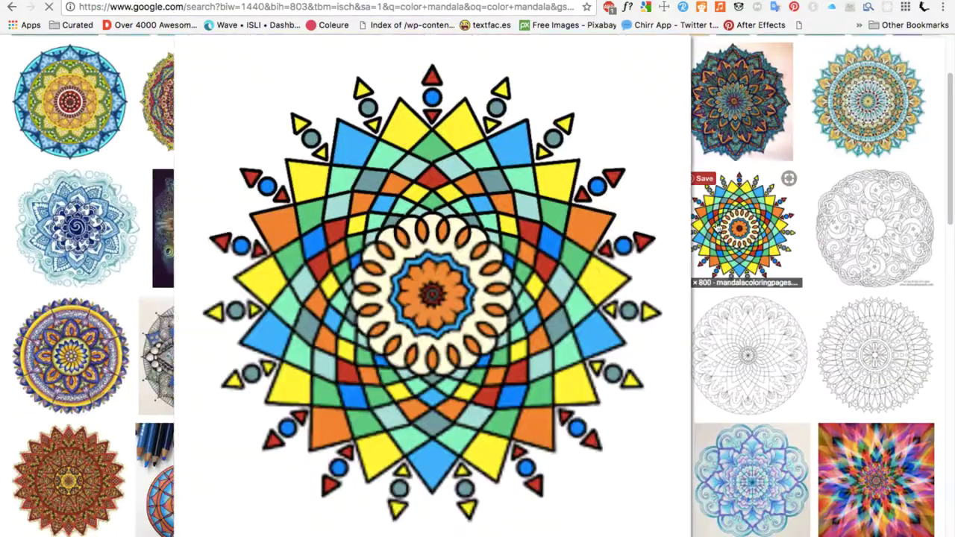
{"action": "left_click", "coordinate": [716, 224]}
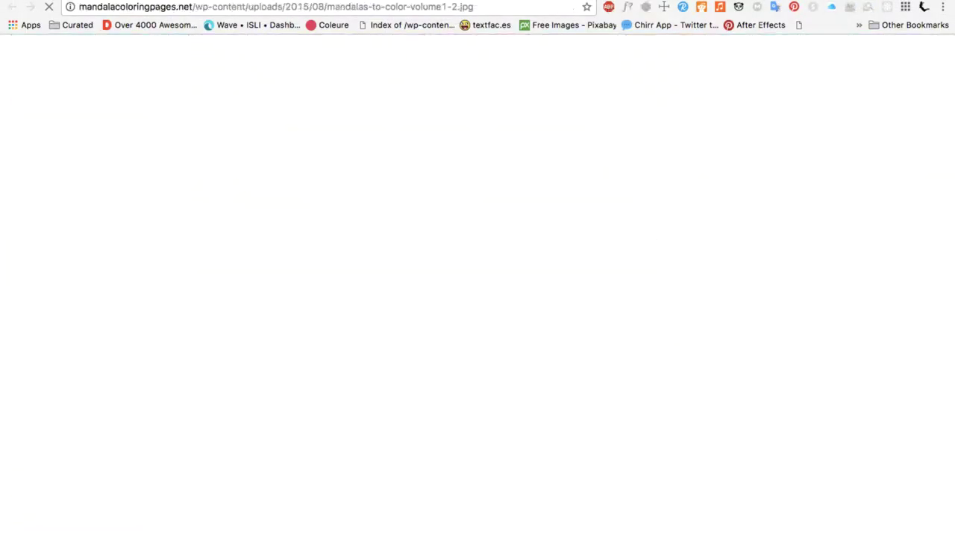
{"action": "key", "text": "alt+Left"}
{"action": "scroll", "coordinate": [504, 296], "scroll_direction": "down", "scroll_amount": 5}
{"action": "scroll", "coordinate": [504, 296], "scroll_direction": "down", "scroll_amount": 5}
{"action": "scroll", "coordinate": [504, 296], "scroll_direction": "down", "scroll_amount": 4}
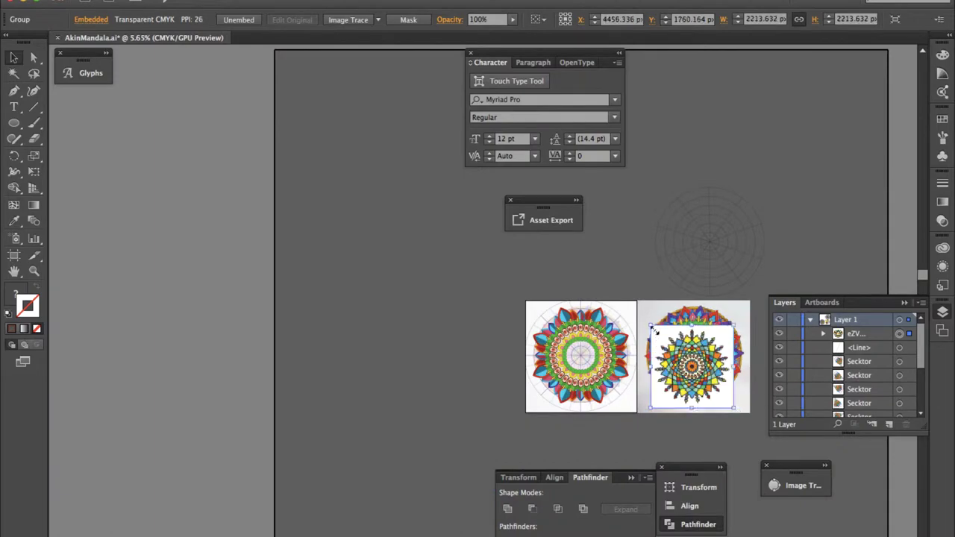
Step: Shrink and position the pasted mandala image, then enter the Sektor symbol
{"action": "left_click_drag", "start_coordinate": [653, 329], "coordinate": [639, 302]}
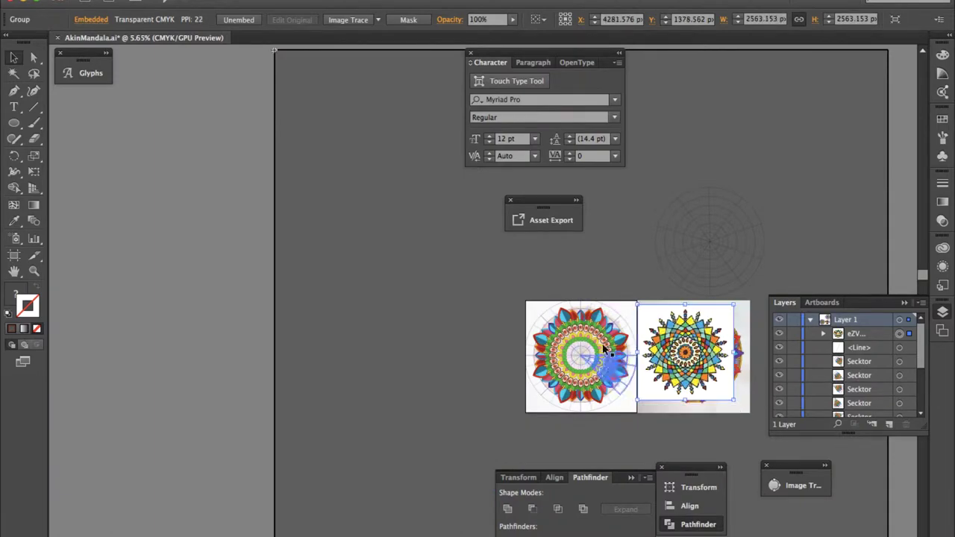
{"action": "scroll", "coordinate": [607, 352], "scroll_direction": "up", "scroll_amount": 5}
{"action": "double_click", "coordinate": [459, 296]}
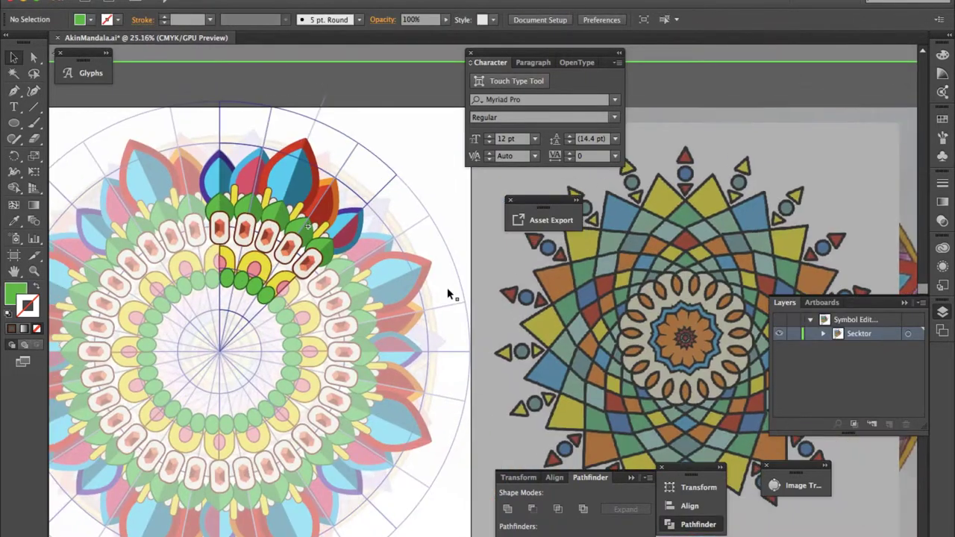
{"action": "scroll", "coordinate": [322, 170], "scroll_direction": "up", "scroll_amount": 1}
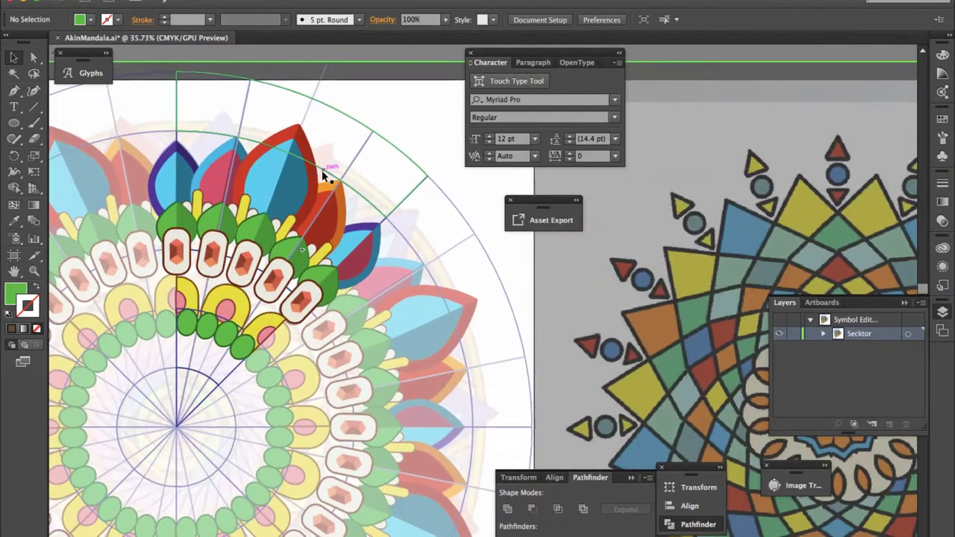
Step: Fill the sector's outer petal with orange sampled from the reference artwork
{"action": "left_click", "coordinate": [282, 203]}
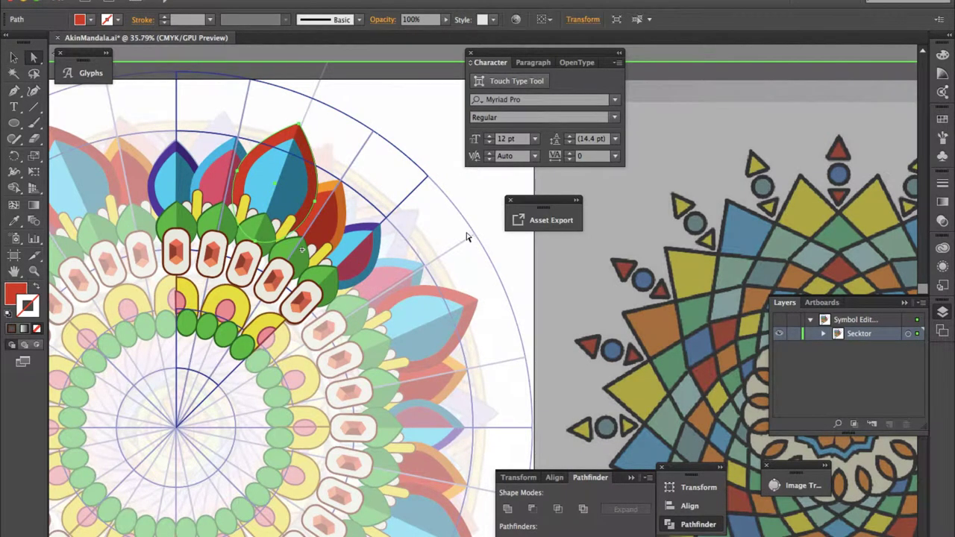
{"action": "key", "text": "i"}
{"action": "left_click", "coordinate": [681, 332]}
{"action": "left_click", "coordinate": [619, 343]}
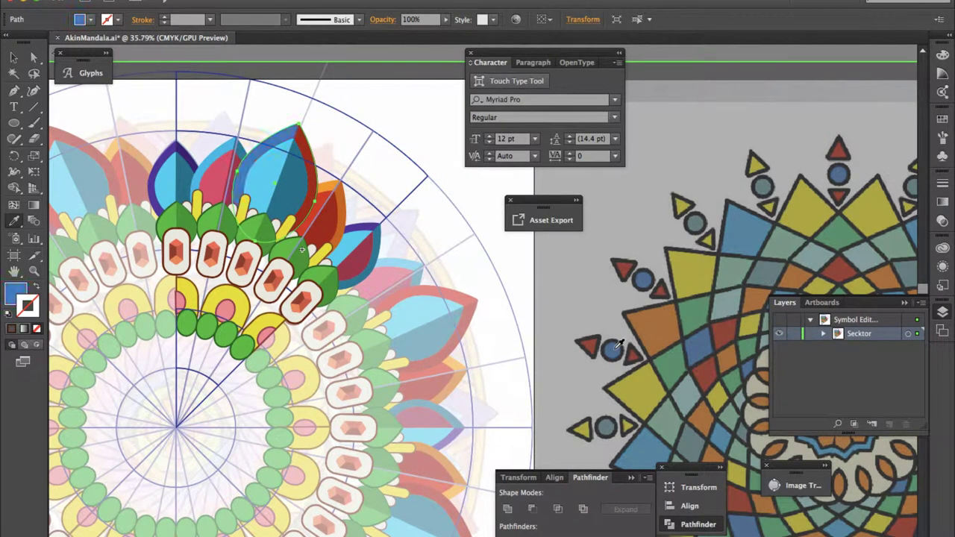
{"action": "left_click", "coordinate": [692, 409]}
{"action": "left_click", "coordinate": [485, 238]}
{"action": "left_click", "coordinate": [642, 320]}
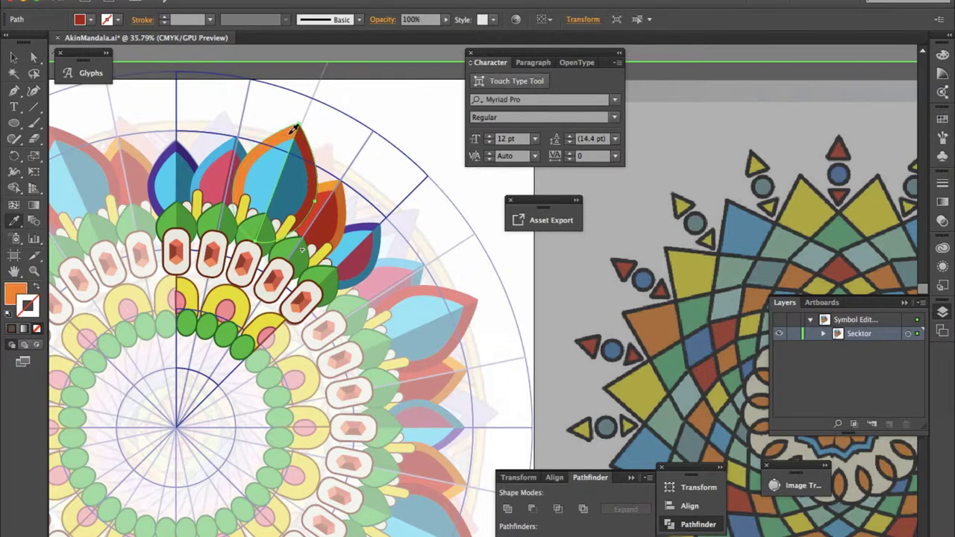
Step: Tweak the petal fill's colour values toward red with slightly less magenta
{"action": "key", "text": "a"}
{"action": "left_click", "coordinate": [941, 55]}
{"action": "left_click_drag", "start_coordinate": [813, 114], "coordinate": [818, 114]}
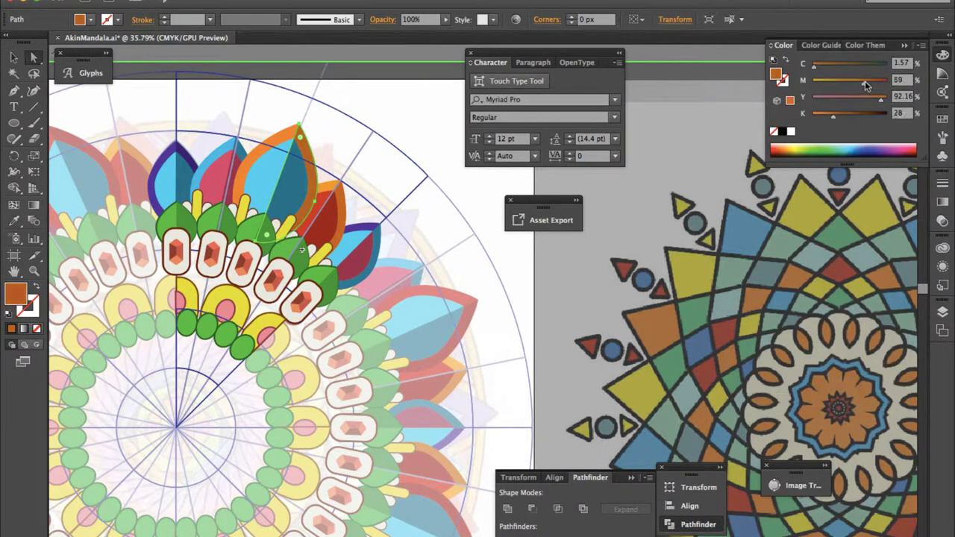
{"action": "left_click_drag", "start_coordinate": [847, 84], "coordinate": [871, 82]}
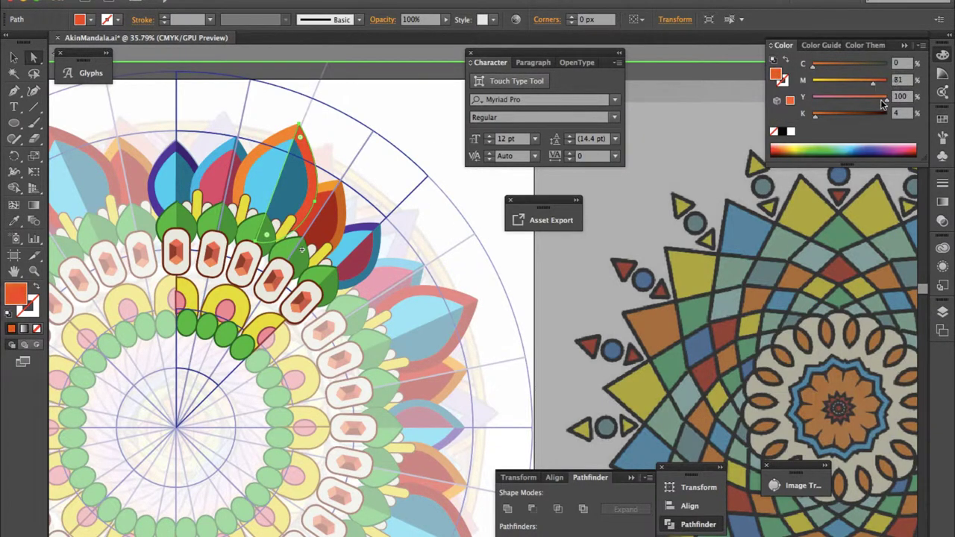
{"action": "left_click", "coordinate": [394, 94]}
Step: Zoom out to both artboards and check a petal symbol instance
{"action": "key", "text": "ctrl+0"}
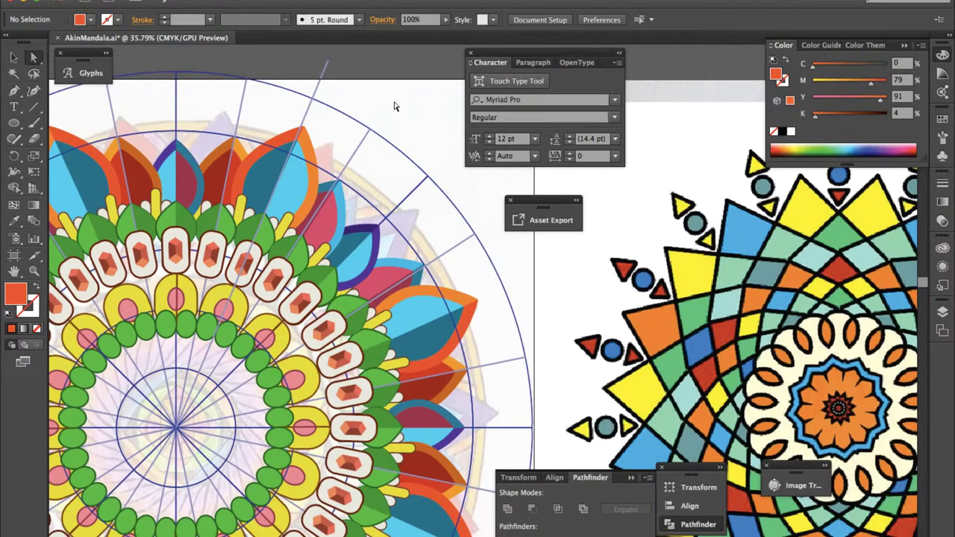
{"action": "scroll", "coordinate": [395, 108], "scroll_direction": "up", "scroll_amount": 3}
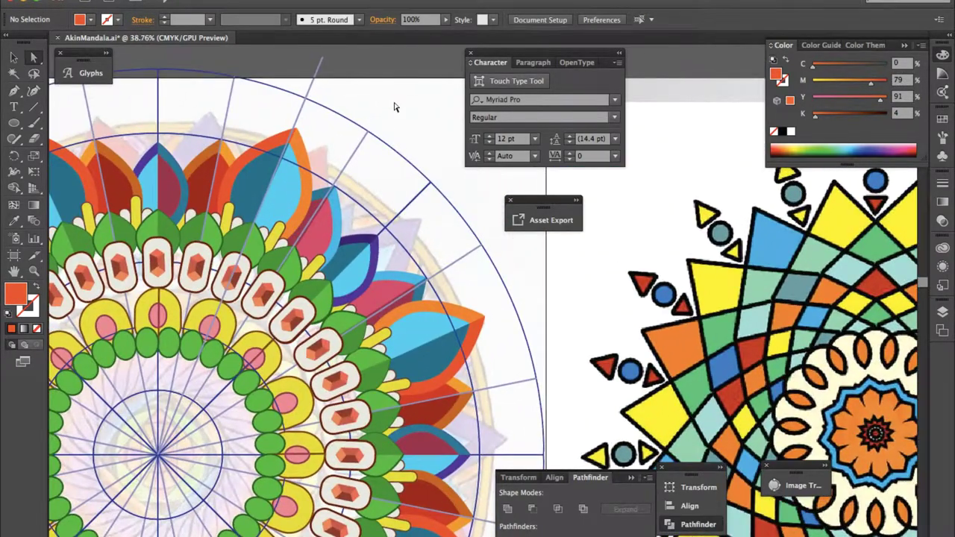
{"action": "scroll", "coordinate": [288, 198], "scroll_direction": "up", "scroll_amount": 2}
{"action": "left_click", "coordinate": [288, 198]}
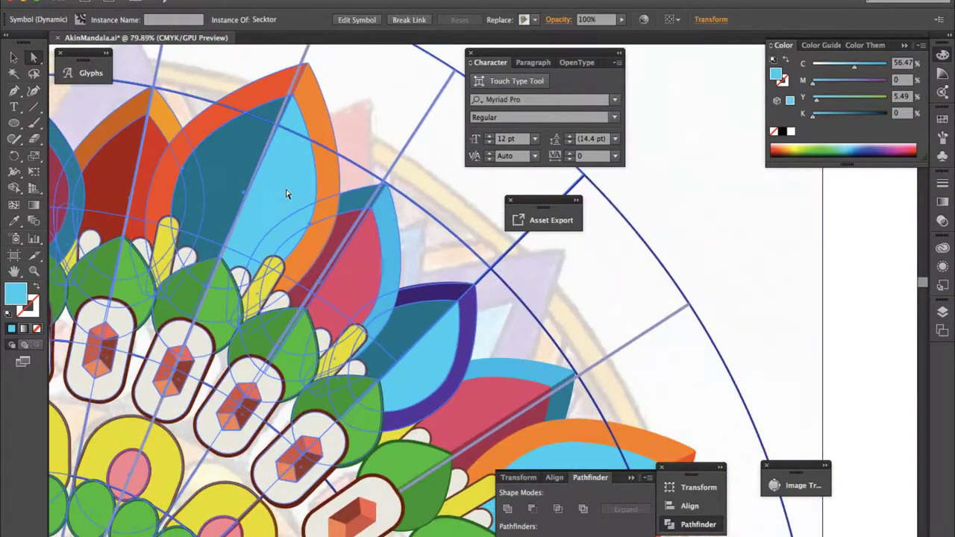
{"action": "left_click", "coordinate": [431, 259]}
{"action": "scroll", "coordinate": [431, 259], "scroll_direction": "down", "scroll_amount": 3}
{"action": "scroll", "coordinate": [379, 245], "scroll_direction": "up", "scroll_amount": 2}
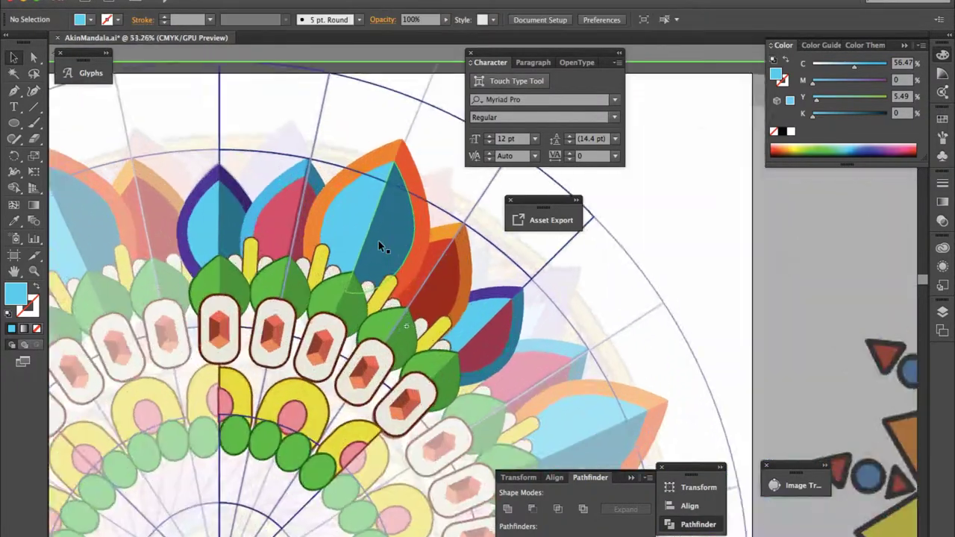
{"action": "scroll", "coordinate": [321, 198], "scroll_direction": "down", "scroll_amount": 1}
Step: Fill the pink petal path with orange-red sampled from the reference, undoing a wrong sample
{"action": "key", "text": "a"}
{"action": "left_click", "coordinate": [320, 198]}
{"action": "key", "text": "i"}
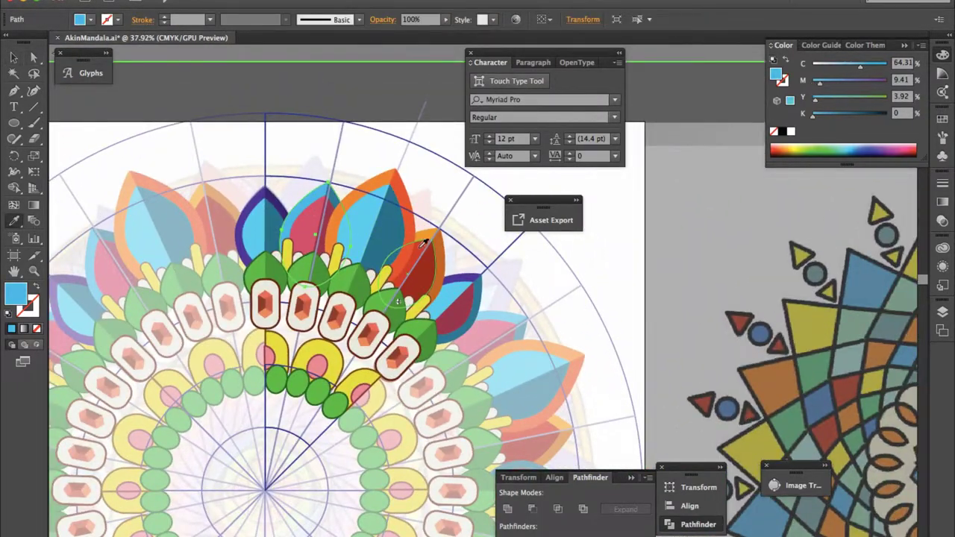
{"action": "left_click", "coordinate": [746, 413]}
{"action": "key", "text": "ctrl+z"}
{"action": "left_click", "coordinate": [806, 323]}
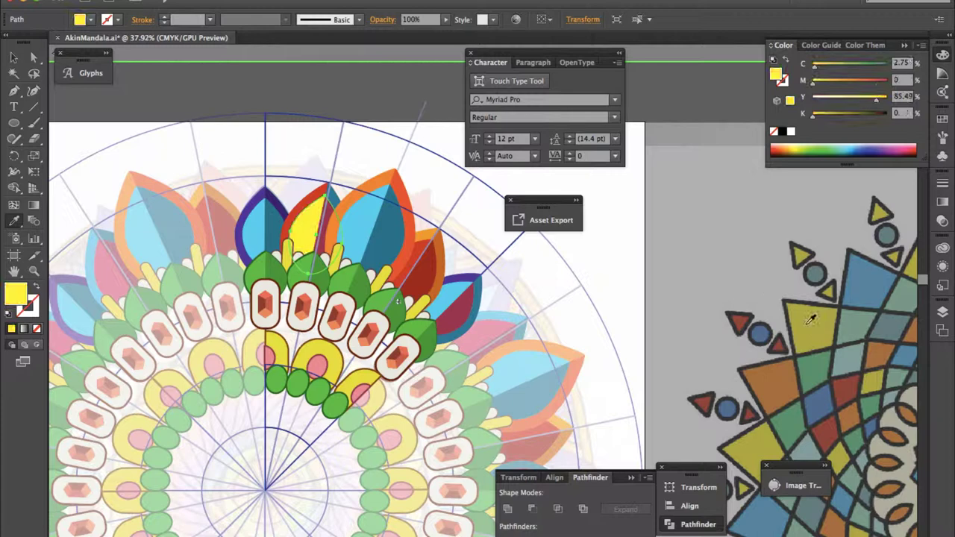
{"action": "left_click", "coordinate": [231, 192]}
Step: Sample orange from the reference onto the petal's darker half, then deselect
{"action": "left_click", "coordinate": [426, 224]}
{"action": "key", "text": "a"}
{"action": "left_click", "coordinate": [328, 197]}
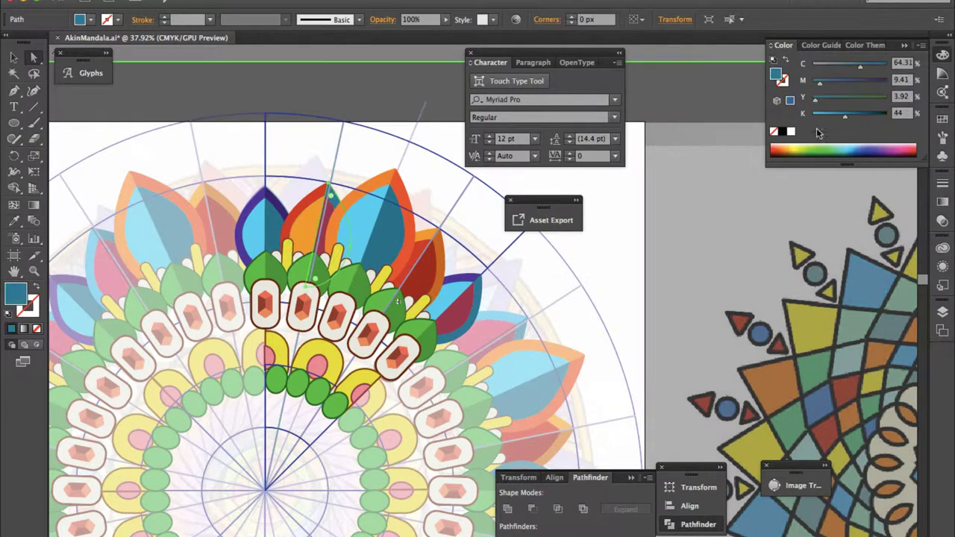
{"action": "key", "text": "i"}
{"action": "left_click", "coordinate": [569, 235]}
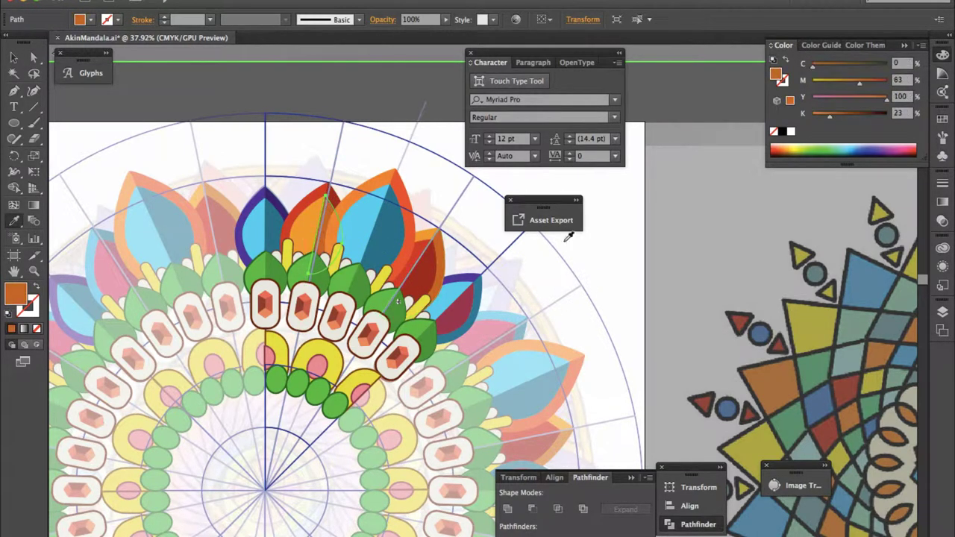
{"action": "key", "text": "v"}
{"action": "left_click", "coordinate": [652, 277]}
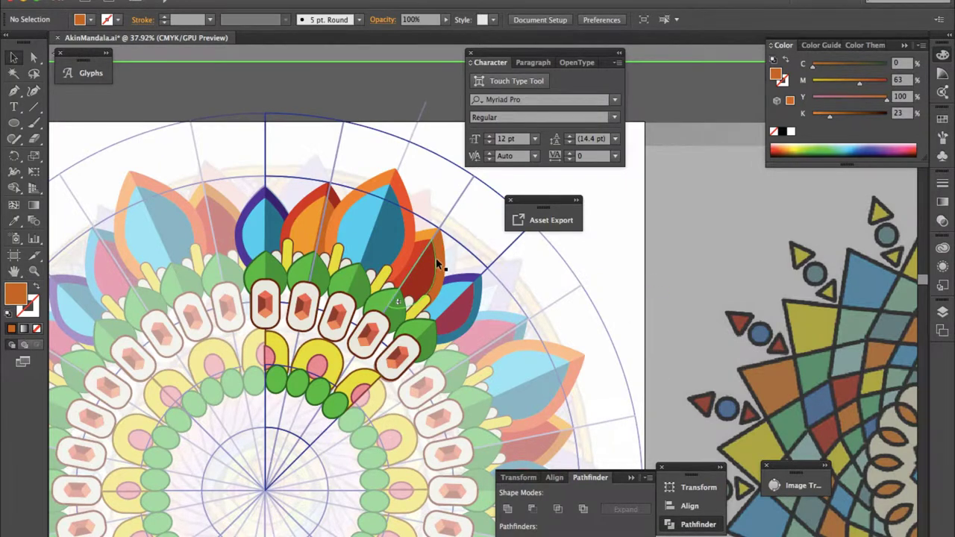
Step: Drag the first yellow half-shape's corner anchor onto the sector edge line
{"action": "scroll", "coordinate": [336, 298], "scroll_direction": "up", "scroll_amount": 2}
{"action": "scroll", "coordinate": [328, 302], "scroll_direction": "left", "scroll_amount": 3}
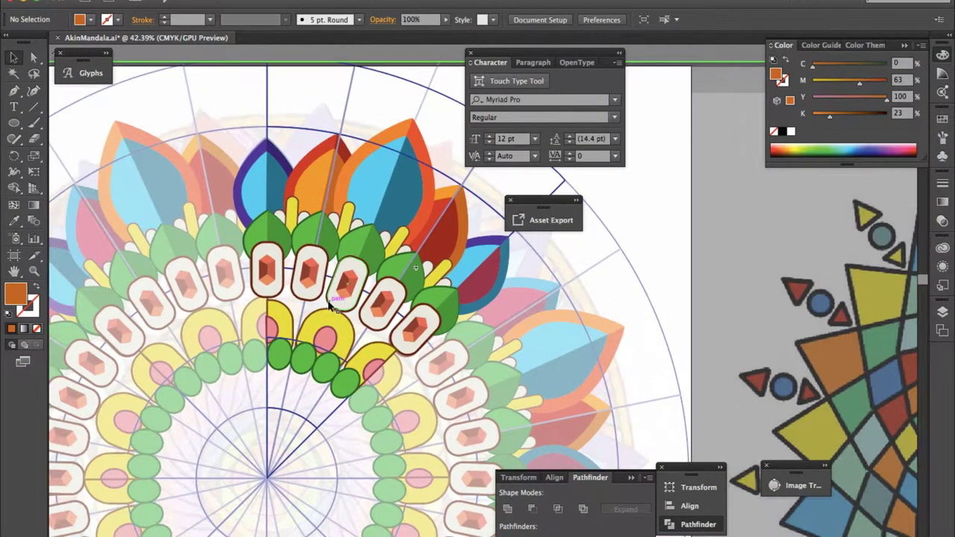
{"action": "scroll", "coordinate": [273, 315], "scroll_direction": "up", "scroll_amount": 5}
{"action": "left_click", "coordinate": [272, 308]}
{"action": "key", "text": "a"}
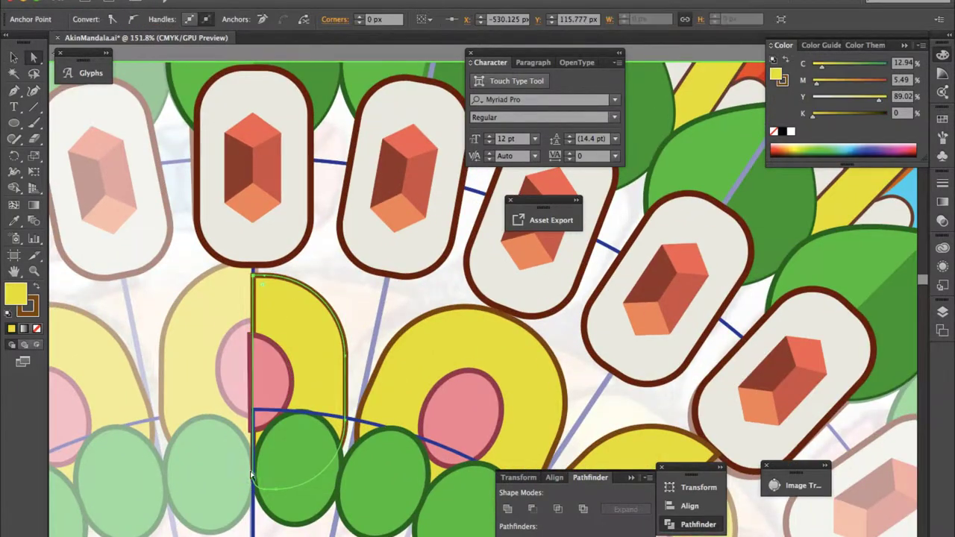
{"action": "left_click_drag", "start_coordinate": [255, 476], "coordinate": [569, 263]}
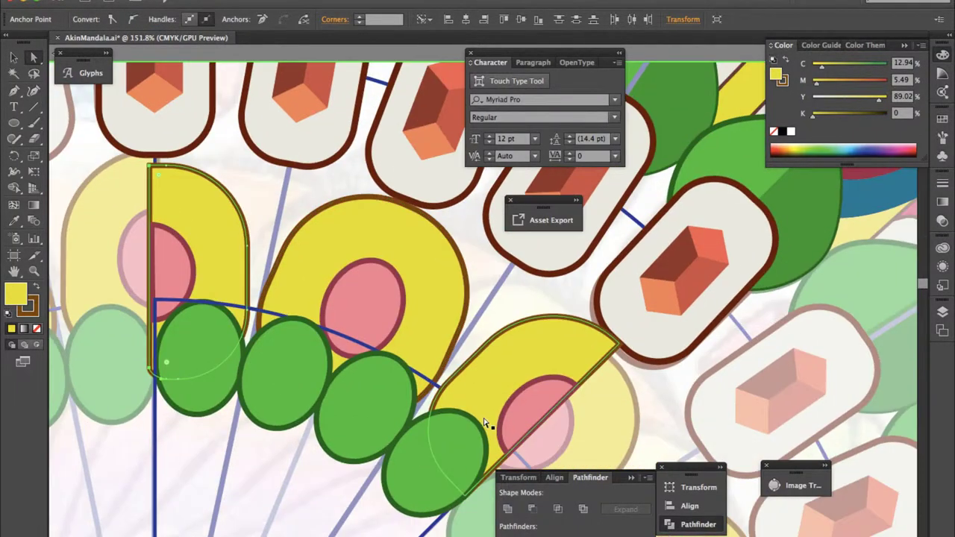
{"action": "scroll", "coordinate": [569, 261], "scroll_direction": "up", "scroll_amount": 4}
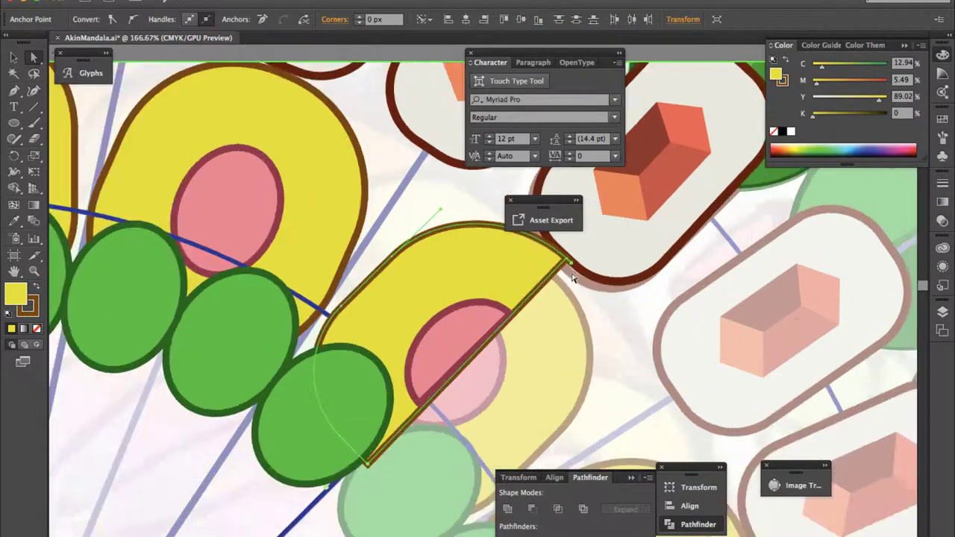
{"action": "left_click", "coordinate": [563, 247]}
{"action": "left_click", "coordinate": [526, 368]}
{"action": "scroll", "coordinate": [526, 368], "scroll_direction": "down", "scroll_amount": 3}
{"action": "scroll", "coordinate": [526, 373], "scroll_direction": "down", "scroll_amount": 2}
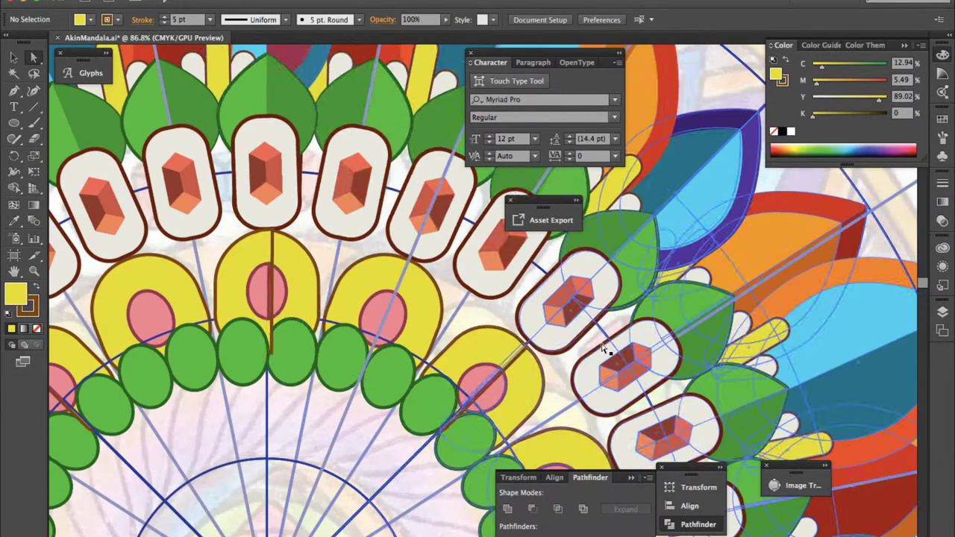
Step: Isolate the right yellow half-shape group and adjust its corner anchor
{"action": "double_click", "coordinate": [500, 338]}
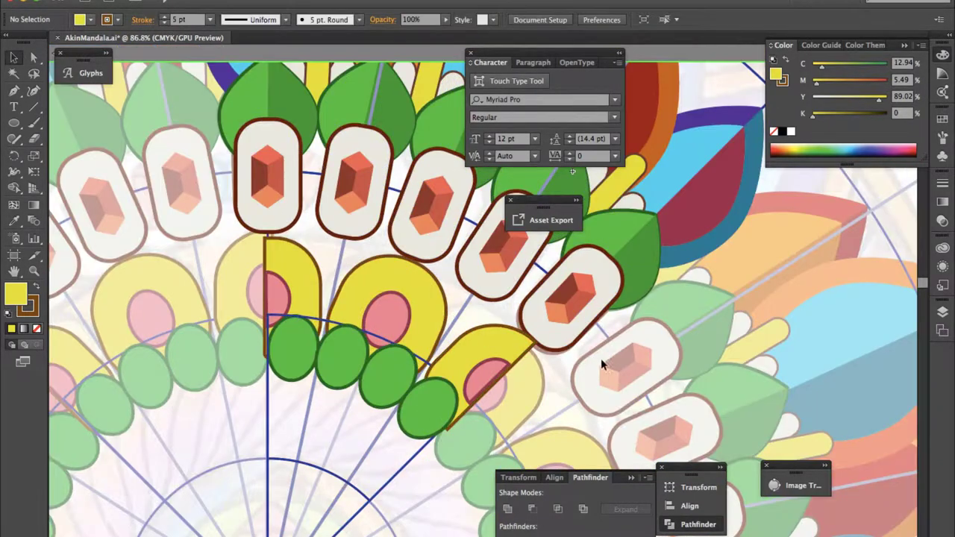
{"action": "scroll", "coordinate": [583, 338], "scroll_direction": "down", "scroll_amount": 2}
{"action": "scroll", "coordinate": [584, 339], "scroll_direction": "down", "scroll_amount": 2}
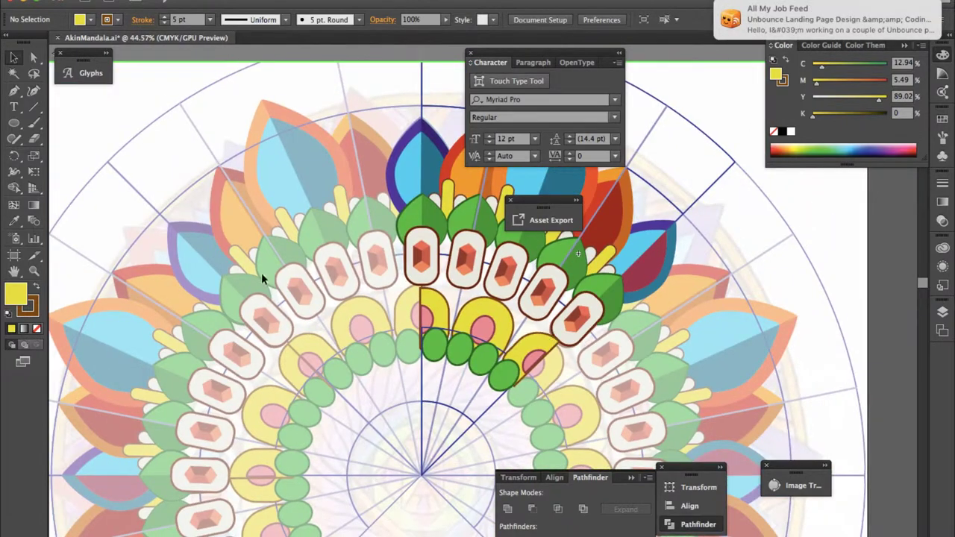
{"action": "scroll", "coordinate": [617, 336], "scroll_direction": "up", "scroll_amount": 5}
{"action": "key", "text": "a"}
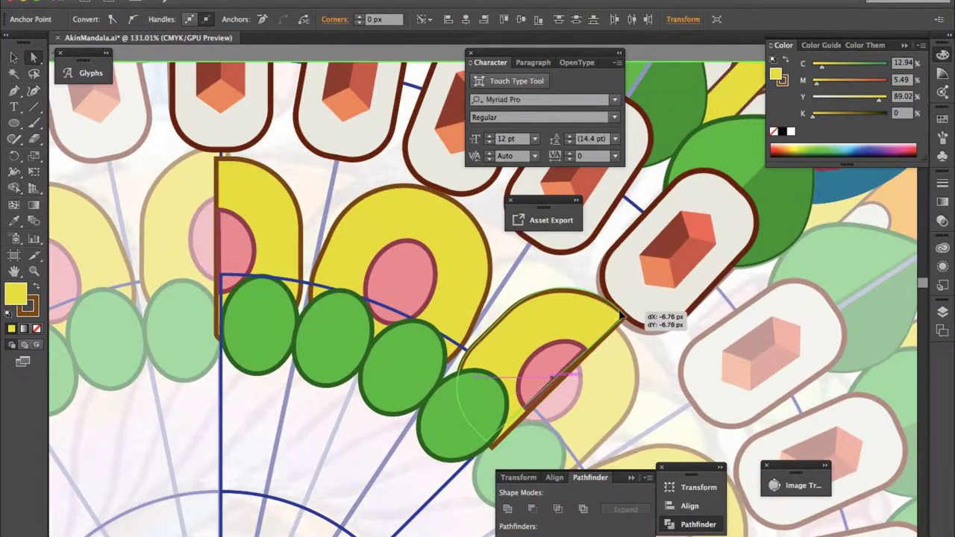
{"action": "left_click", "coordinate": [484, 450]}
{"action": "double_click", "coordinate": [660, 339]}
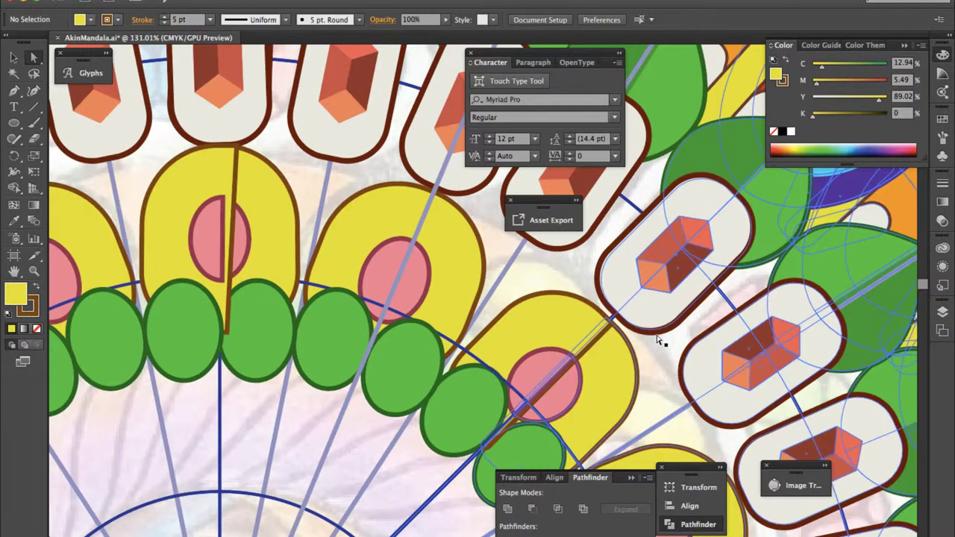
{"action": "double_click", "coordinate": [569, 355]}
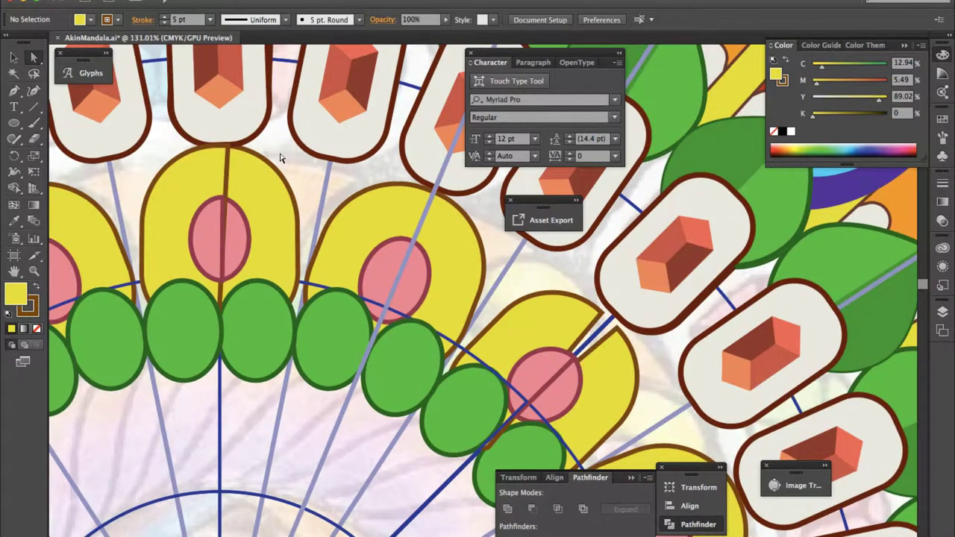
Step: Move the left yellow half-petal's anchor onto the sector edge line
{"action": "double_click", "coordinate": [280, 158]}
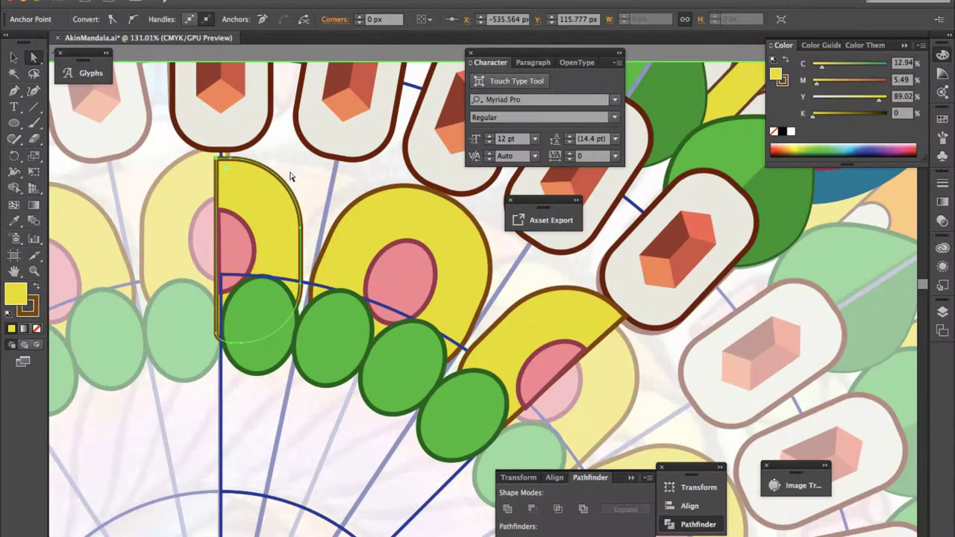
{"action": "left_click_drag", "start_coordinate": [220, 164], "coordinate": [228, 335]}
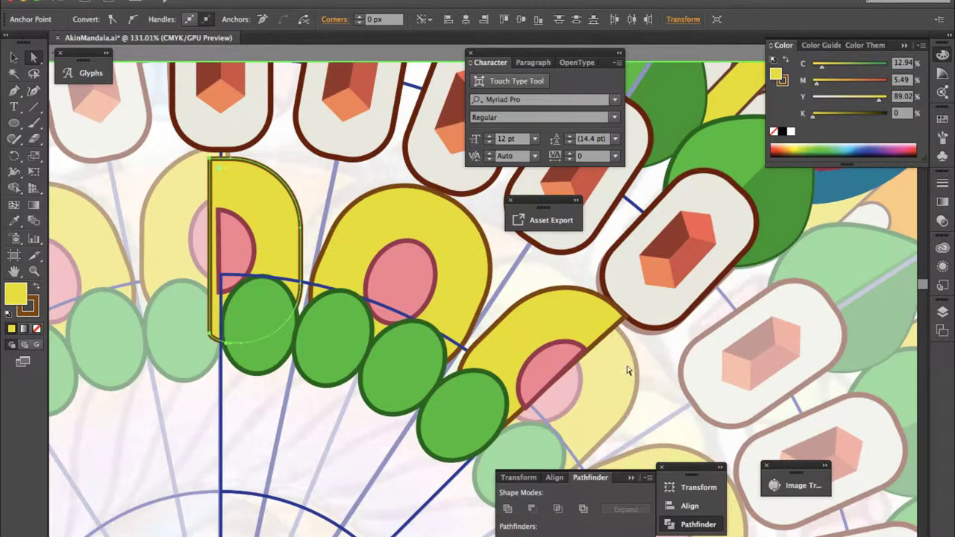
{"action": "key", "text": "Escape"}
Step: Pull the right yellow half-petal's anchor onto the sector edge, redoing the first attempt
{"action": "double_click", "coordinate": [343, 216]}
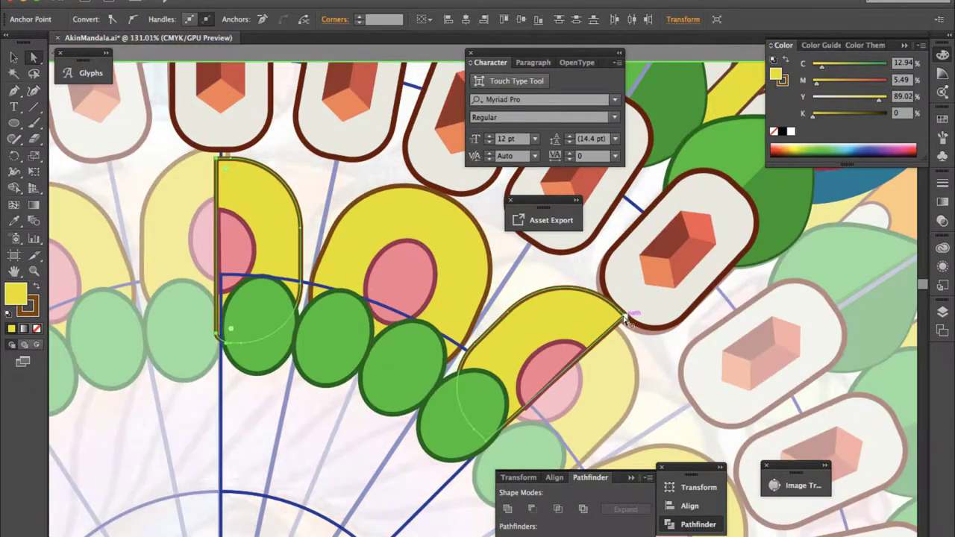
{"action": "left_click_drag", "start_coordinate": [608, 323], "coordinate": [619, 281]}
{"action": "key", "text": "Escape"}
{"action": "key", "text": "ctrl+z"}
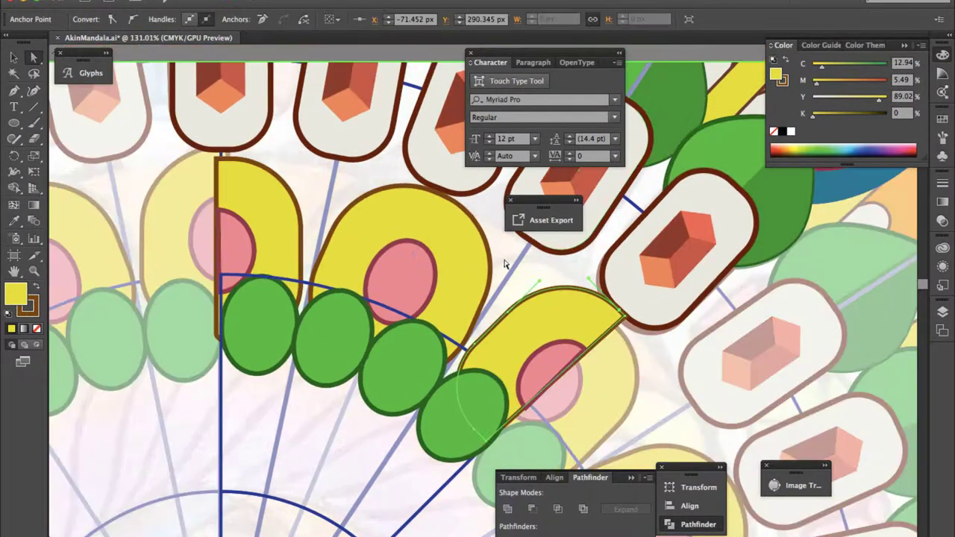
{"action": "left_click_drag", "start_coordinate": [485, 446], "coordinate": [626, 319]}
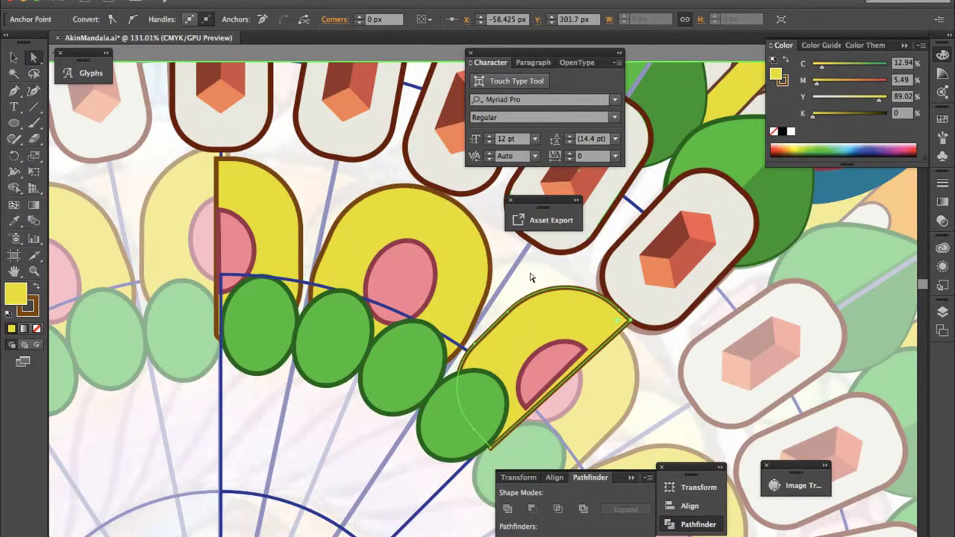
{"action": "key", "text": "Escape"}
Step: Zoom out to the whole mandala and snap the pink half-circle's anchor onto the edge
{"action": "key", "text": "ctrl+minus"}
{"action": "key", "text": "ctrl+minus"}
{"action": "key", "text": "ctrl+minus"}
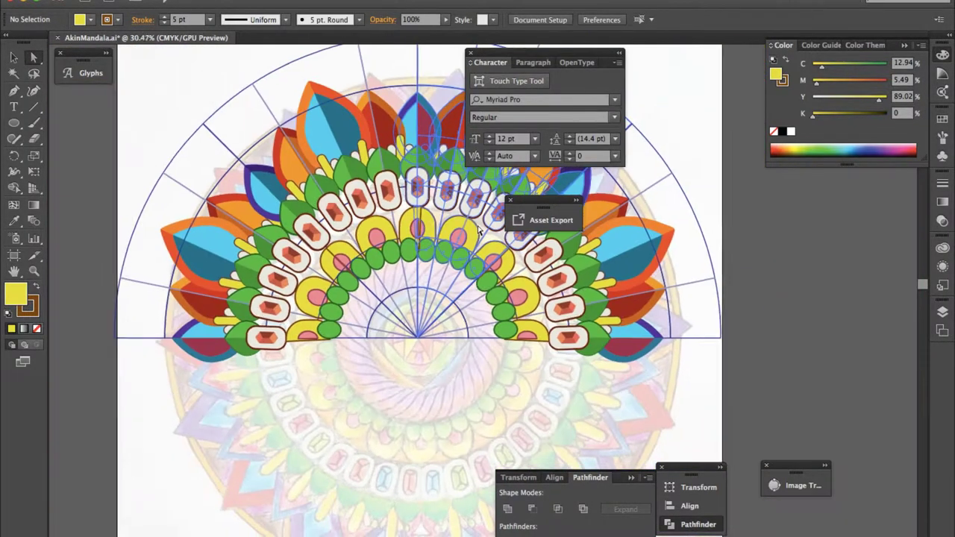
{"action": "key", "text": "ctrl+minus"}
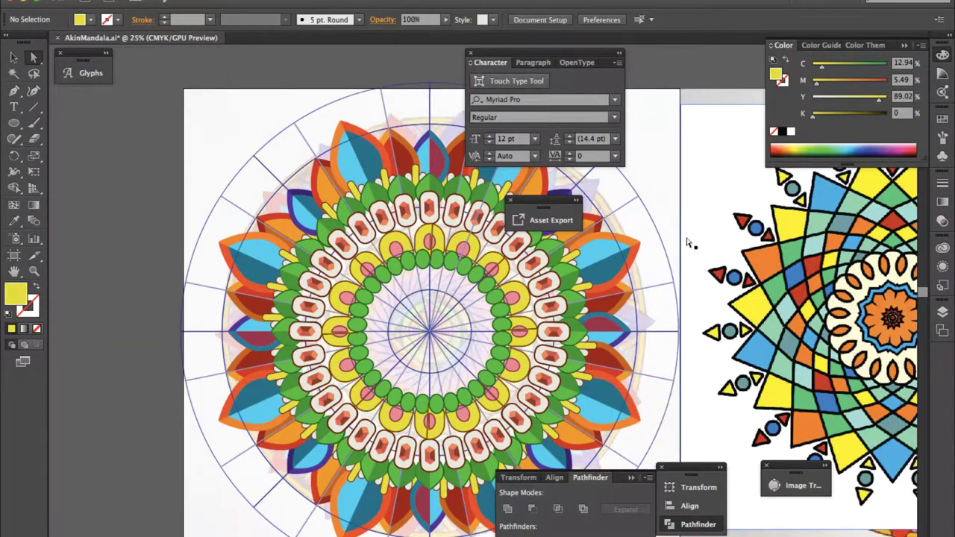
{"action": "scroll", "coordinate": [343, 224], "scroll_direction": "up", "scroll_amount": 3}
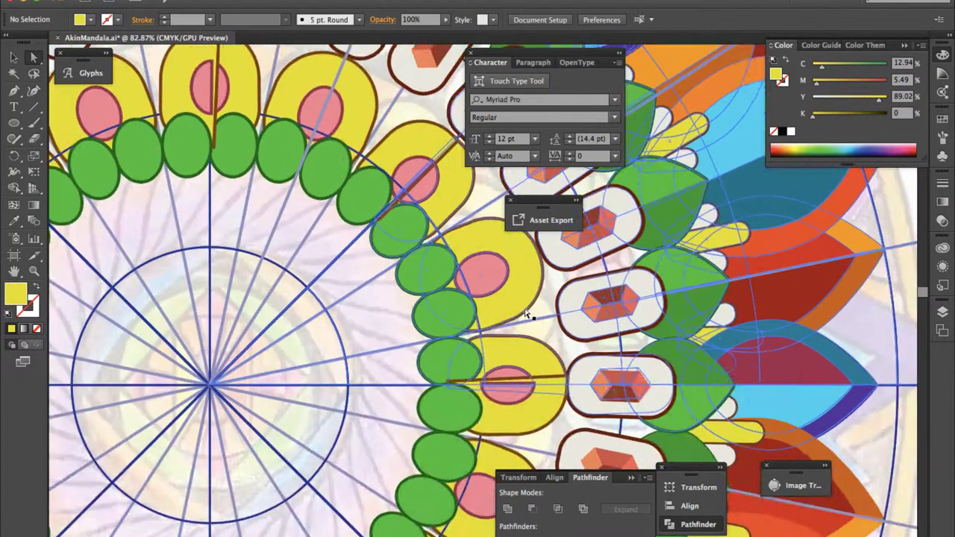
{"action": "scroll", "coordinate": [343, 216], "scroll_direction": "up", "scroll_amount": 3}
{"action": "scroll", "coordinate": [343, 213], "scroll_direction": "up", "scroll_amount": 2}
{"action": "scroll", "coordinate": [343, 213], "scroll_direction": "up", "scroll_amount": 1}
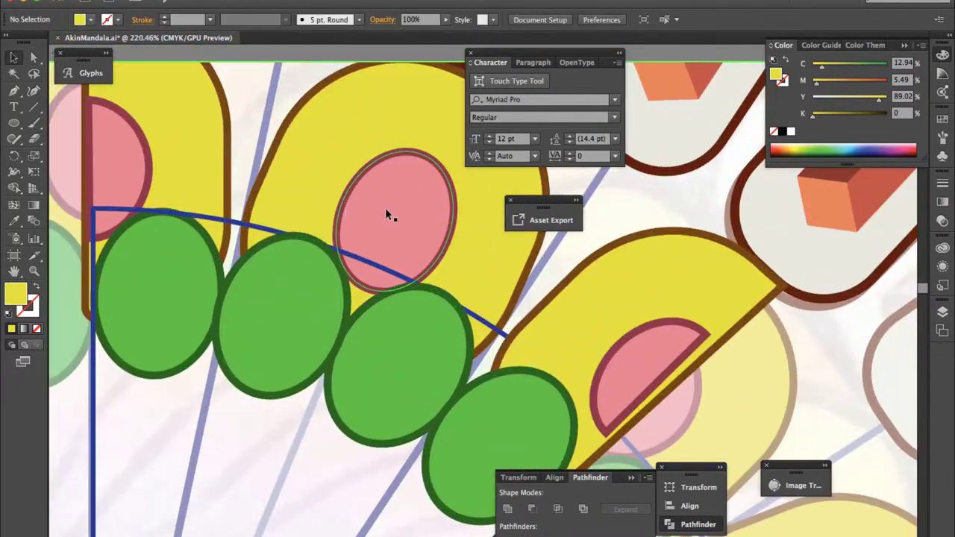
{"action": "key", "text": "a"}
{"action": "left_click_drag", "start_coordinate": [605, 435], "coordinate": [612, 443]}
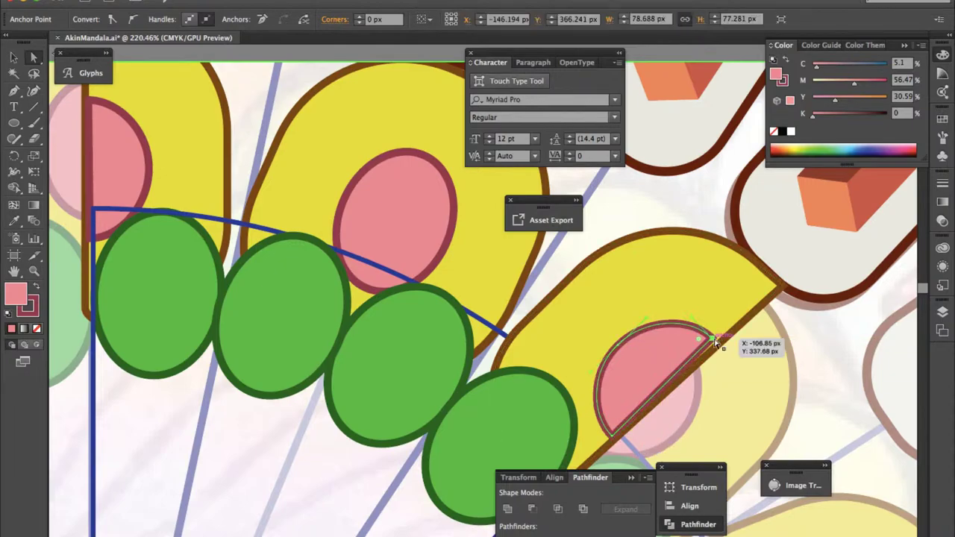
{"action": "scroll", "coordinate": [814, 369], "scroll_direction": "down", "scroll_amount": 5}
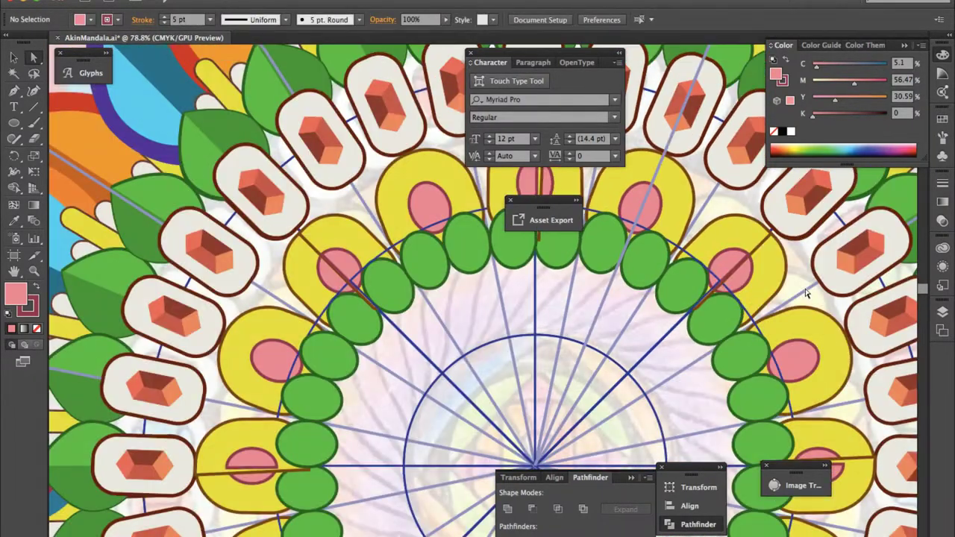
{"action": "key", "text": "Escape"}
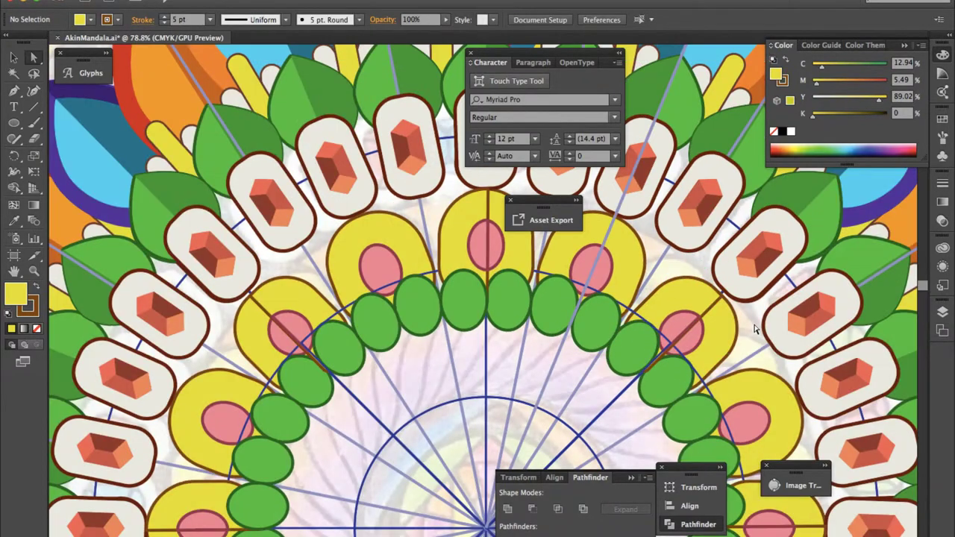
Step: Select the yellow half-scallop paths in the Sektor symbol, trial a None fill, then revert it
{"action": "scroll", "coordinate": [666, 319], "scroll_direction": "up", "scroll_amount": 1}
{"action": "double_click", "coordinate": [671, 300]}
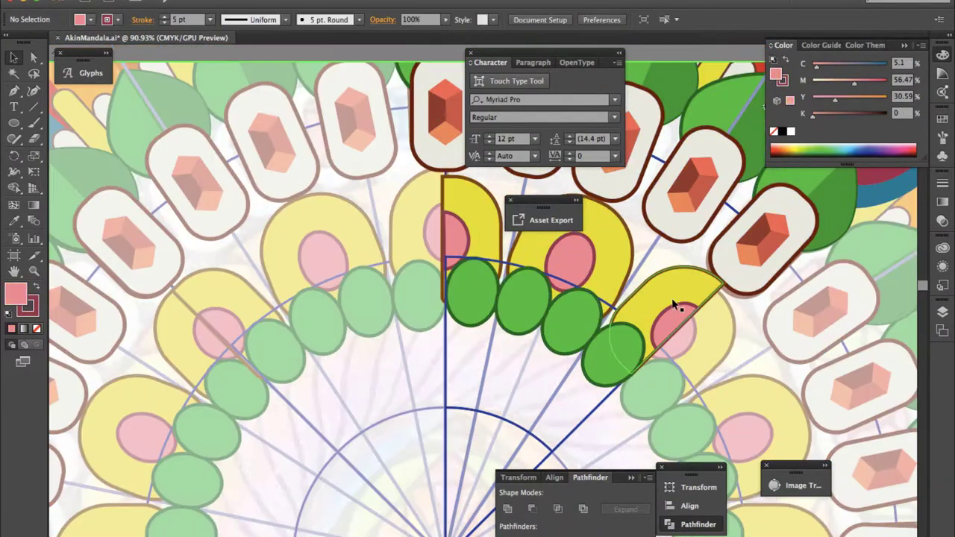
{"action": "scroll", "coordinate": [713, 302], "scroll_direction": "up", "scroll_amount": 5}
{"action": "double_click", "coordinate": [709, 306]}
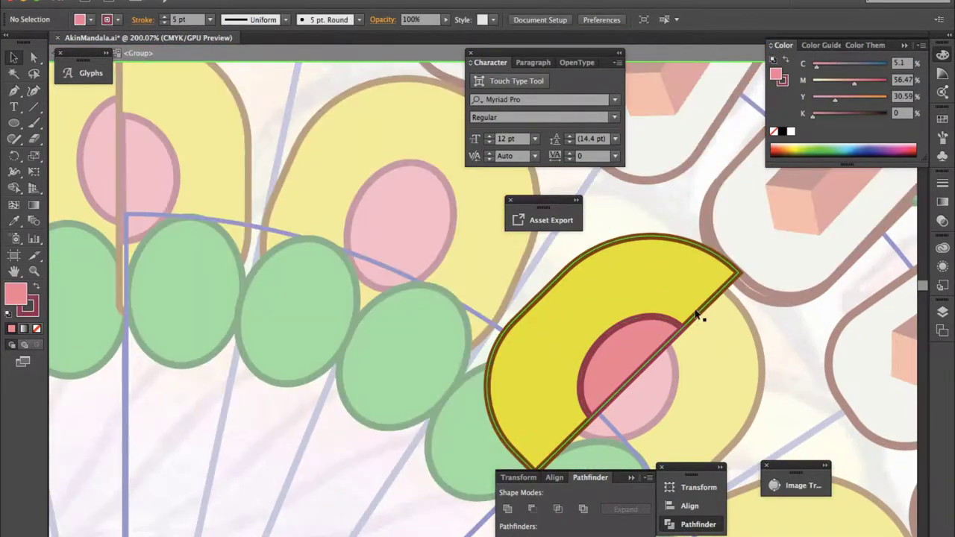
{"action": "left_click", "coordinate": [703, 316]}
{"action": "left_click", "coordinate": [765, 361]}
{"action": "left_click", "coordinate": [690, 276]}
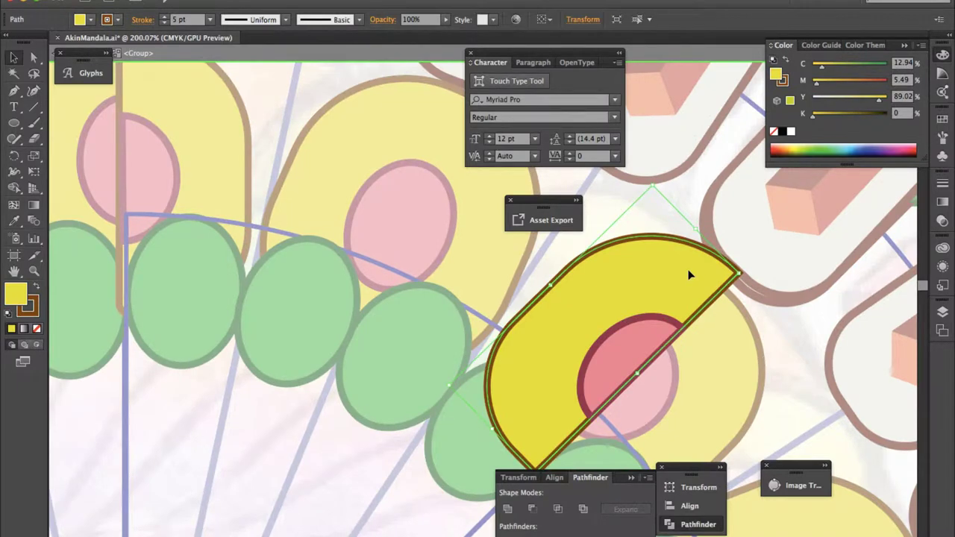
{"action": "left_click", "coordinate": [774, 131]}
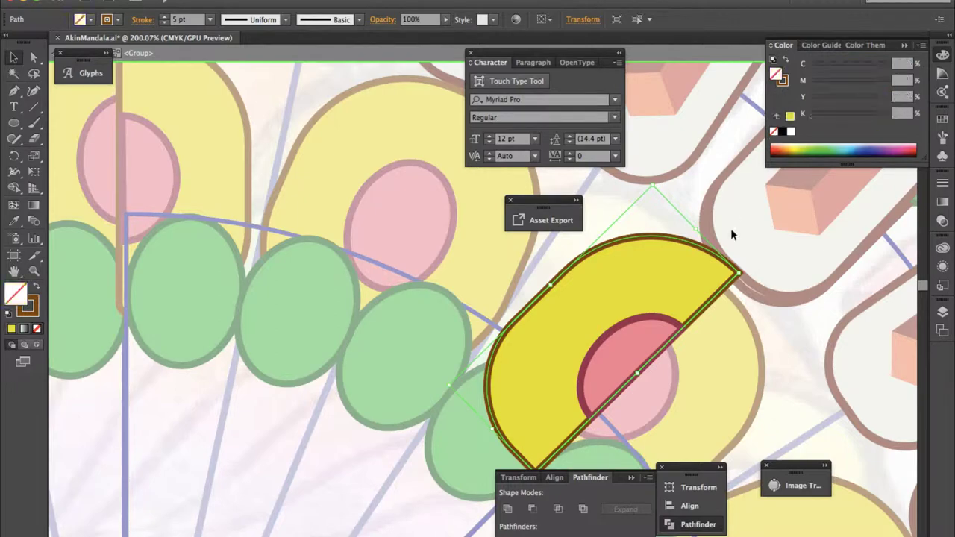
{"action": "key", "text": "p"}
{"action": "key", "text": "ctrl+z"}
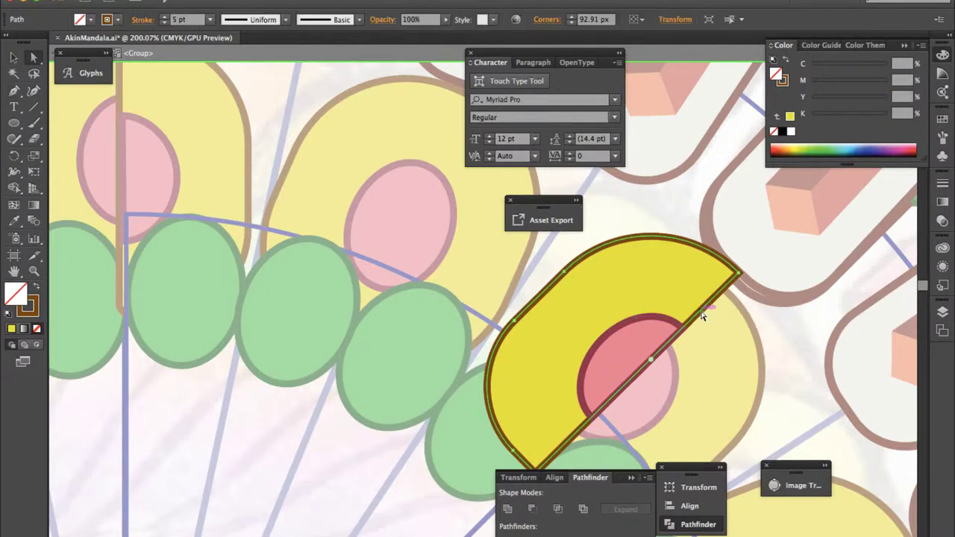
{"action": "key", "text": "ctrl+z"}
{"action": "key", "text": "a"}
{"action": "scroll", "coordinate": [761, 349], "scroll_direction": "down", "scroll_amount": 4, "text": "alt"}
{"action": "key", "text": "Escape"}
Step: Isolate the group holding the pink half oval and select its path
{"action": "scroll", "coordinate": [761, 349], "scroll_direction": "up", "scroll_amount": 1}
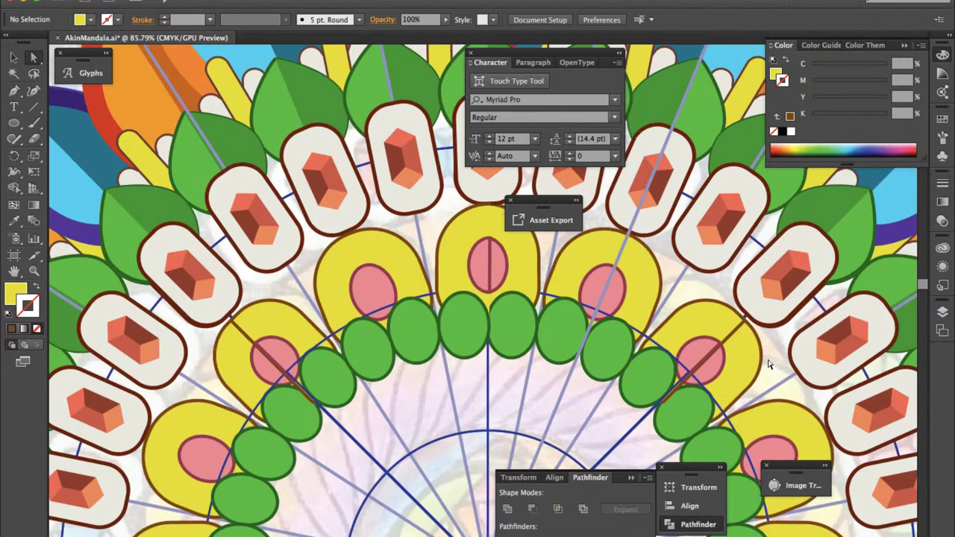
{"action": "scroll", "coordinate": [768, 363], "scroll_direction": "up", "scroll_amount": 5, "text": "alt"}
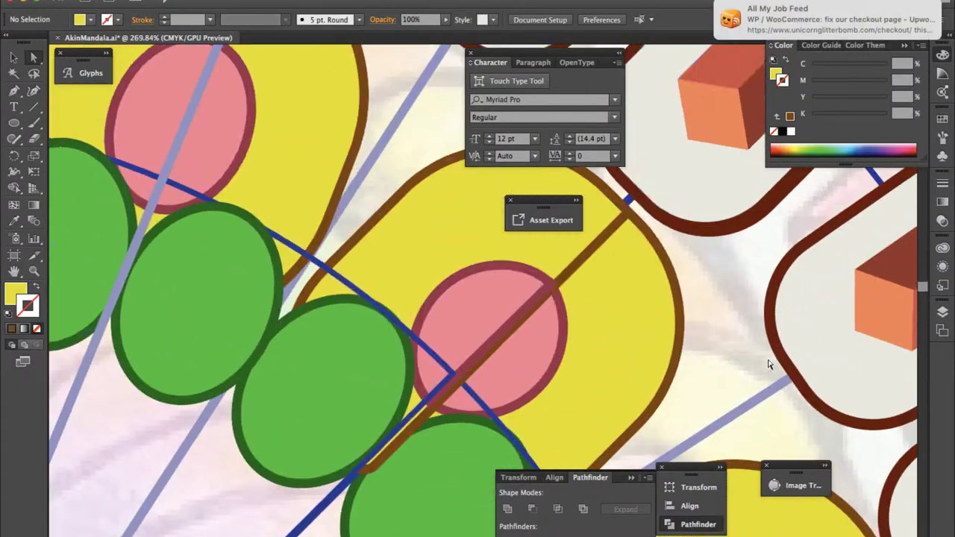
{"action": "left_click", "coordinate": [493, 283]}
{"action": "key", "text": "v"}
{"action": "double_click", "coordinate": [482, 271]}
{"action": "double_click", "coordinate": [601, 319]}
{"action": "left_click", "coordinate": [498, 291]}
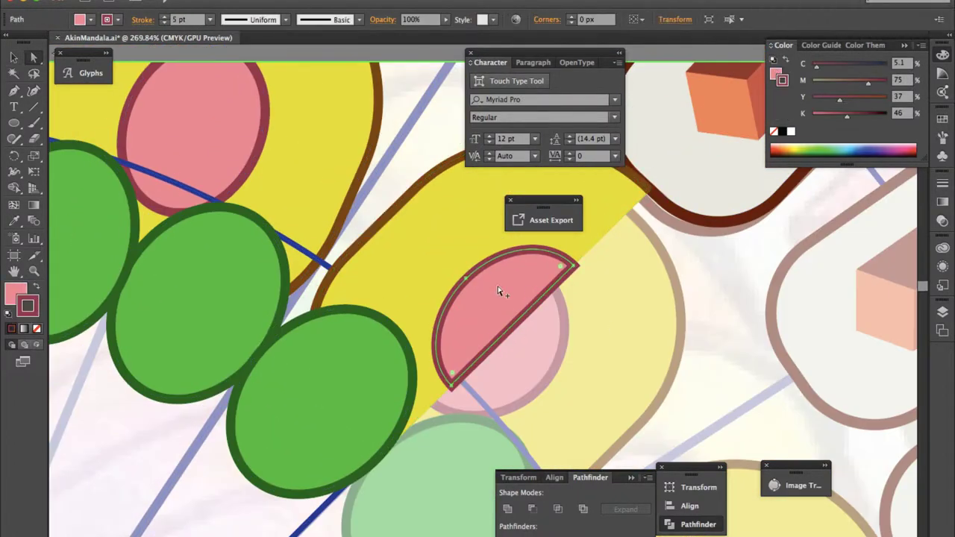
{"action": "key", "text": "ctrl+shift+a"}
{"action": "key", "text": "p"}
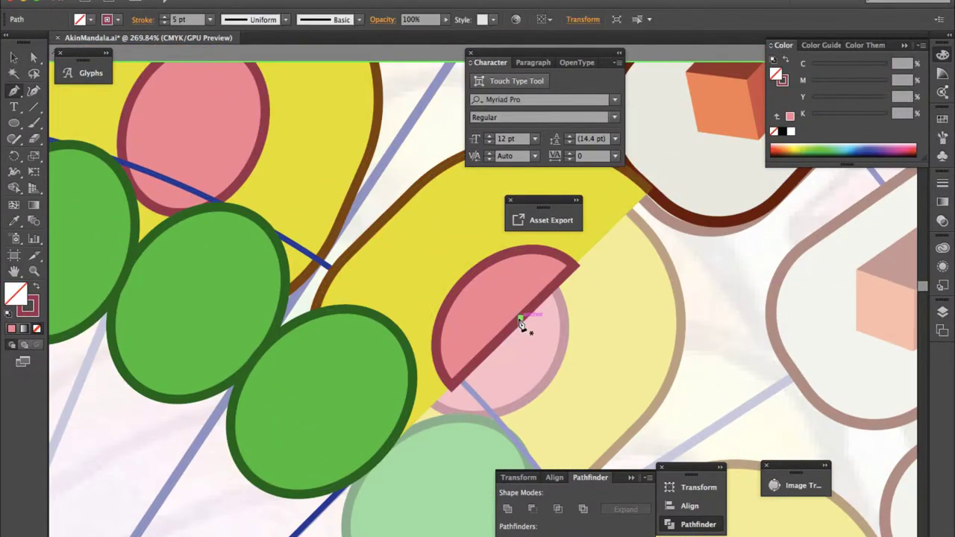
{"action": "key", "text": "ctrl+shift+a"}
{"action": "key", "text": "v"}
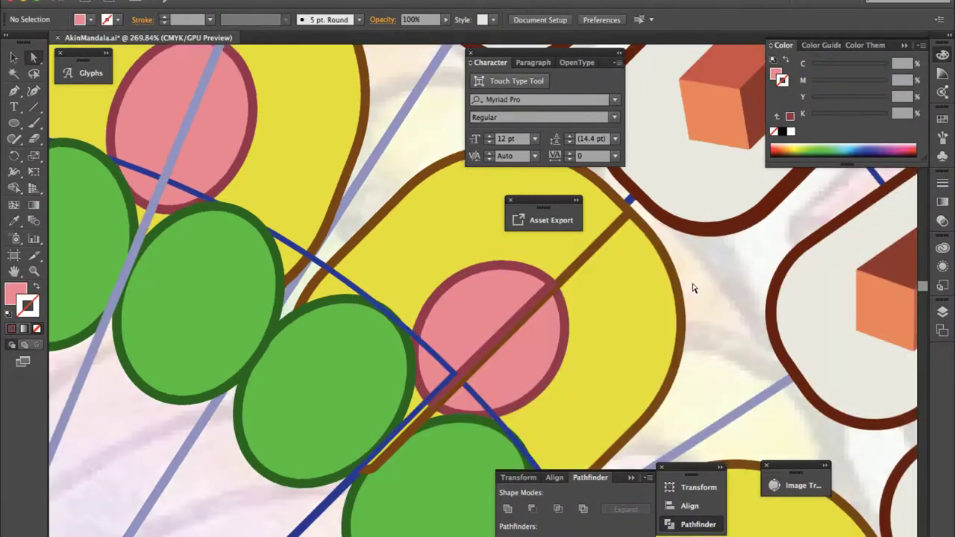
{"action": "scroll", "coordinate": [692, 289], "scroll_direction": "down", "scroll_amount": 4, "text": "alt"}
{"action": "scroll", "coordinate": [283, 192], "scroll_direction": "up", "scroll_amount": 3, "text": "alt"}
{"action": "scroll", "coordinate": [283, 193], "scroll_direction": "down", "scroll_amount": 2, "text": "alt"}
{"action": "scroll", "coordinate": [283, 192], "scroll_direction": "up", "scroll_amount": 2, "text": "alt"}
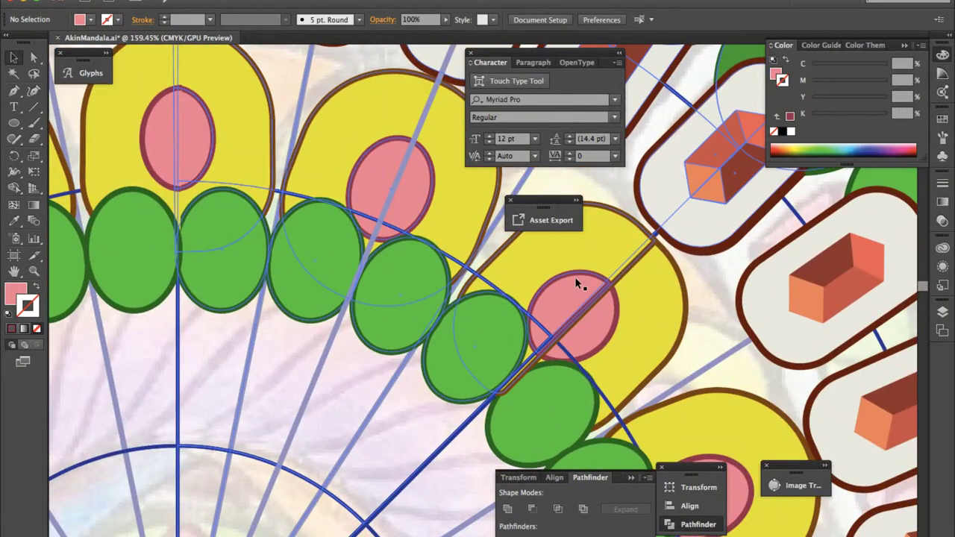
Step: Set the stroke of the yellow D-shaped scallop and pink half oval to None
{"action": "double_click", "coordinate": [284, 193]}
{"action": "scroll", "coordinate": [264, 185], "scroll_direction": "up", "scroll_amount": 1, "text": "alt"}
{"action": "scroll", "coordinate": [307, 191], "scroll_direction": "up", "scroll_amount": 3, "text": "alt"}
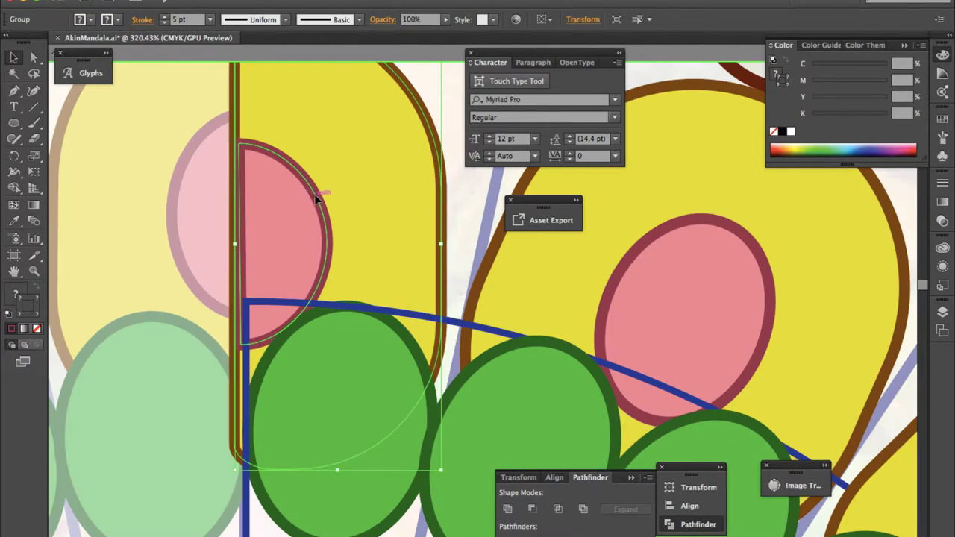
{"action": "double_click", "coordinate": [316, 195]}
{"action": "left_click", "coordinate": [358, 223]}
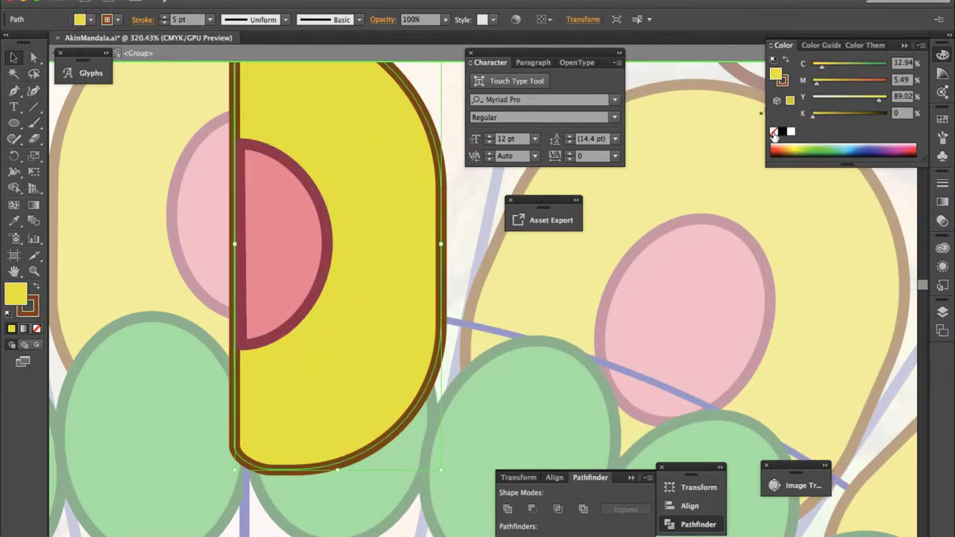
{"action": "left_click", "coordinate": [313, 219]}
{"action": "key", "text": "slash"}
{"action": "left_click_drag", "start_coordinate": [82, 60], "coordinate": [82, 101]}
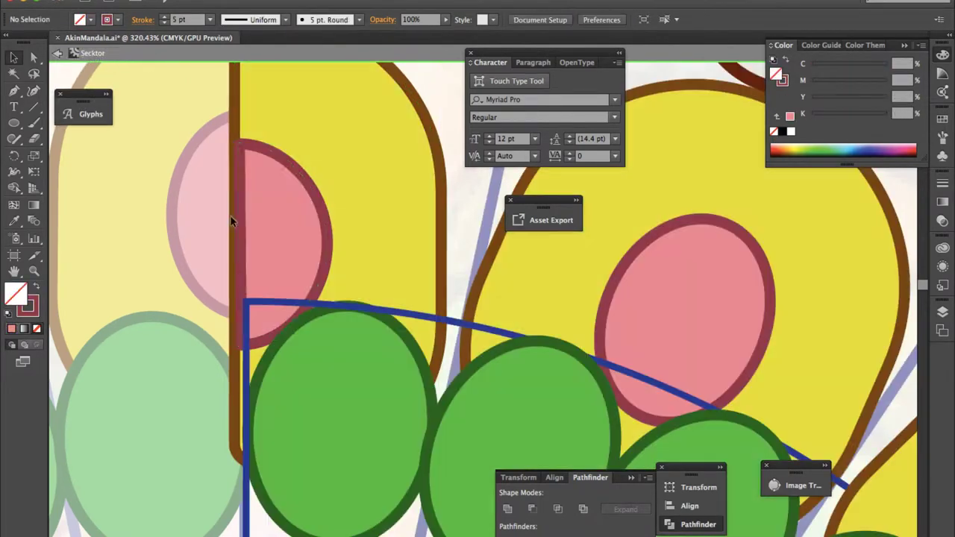
{"action": "double_click", "coordinate": [230, 215]}
{"action": "left_click", "coordinate": [282, 250]}
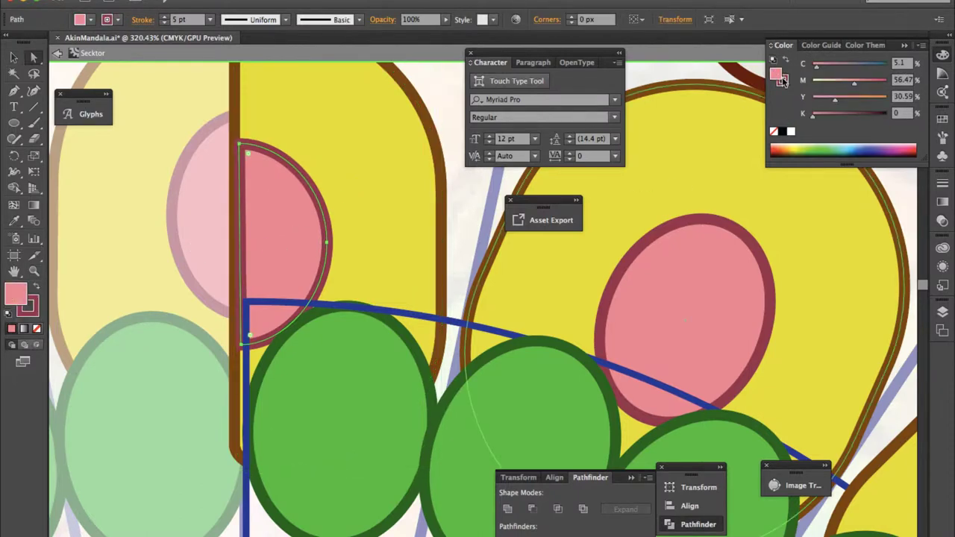
{"action": "left_click", "coordinate": [373, 222]}
{"action": "left_click", "coordinate": [784, 83]}
{"action": "key", "text": "slash"}
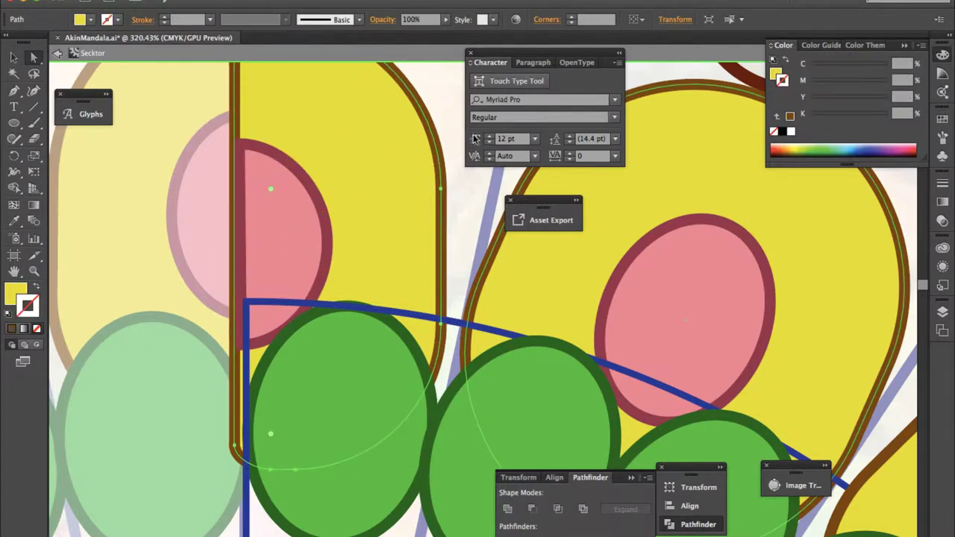
Step: Delete the brown outline's straight-edge anchor with the Pen tool and nudge its bottom anchor down
{"action": "left_click", "coordinate": [237, 242]}
{"action": "key", "text": "p"}
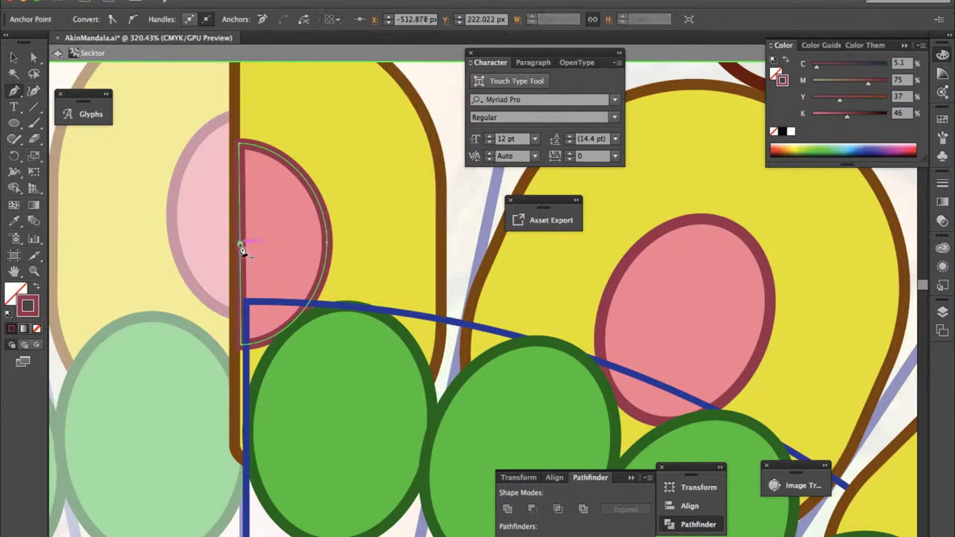
{"action": "left_click", "coordinate": [235, 216]}
{"action": "left_click_drag", "start_coordinate": [236, 443], "coordinate": [236, 463]}
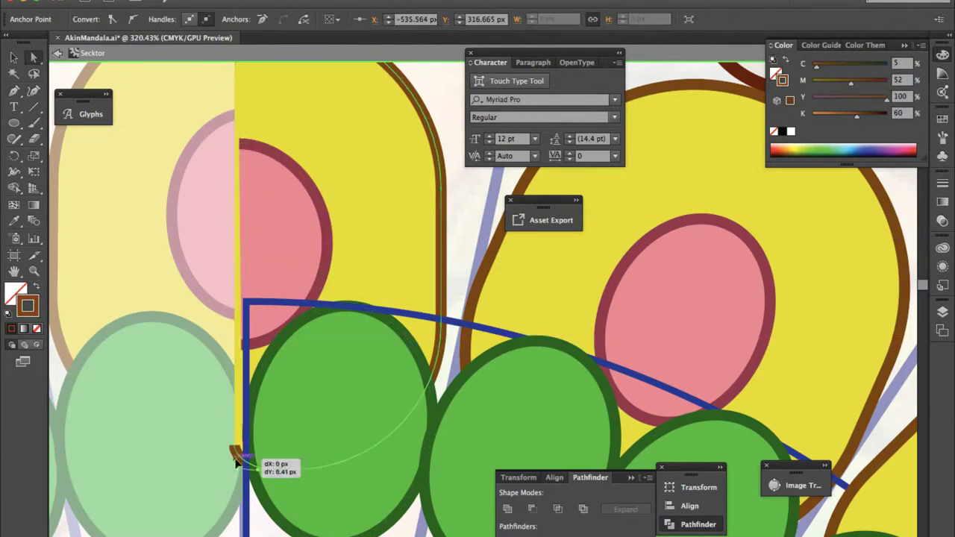
{"action": "key", "text": "v"}
{"action": "key", "text": "ctrl+shift+a"}
{"action": "scroll", "coordinate": [449, 280], "scroll_direction": "down", "scroll_amount": 10}
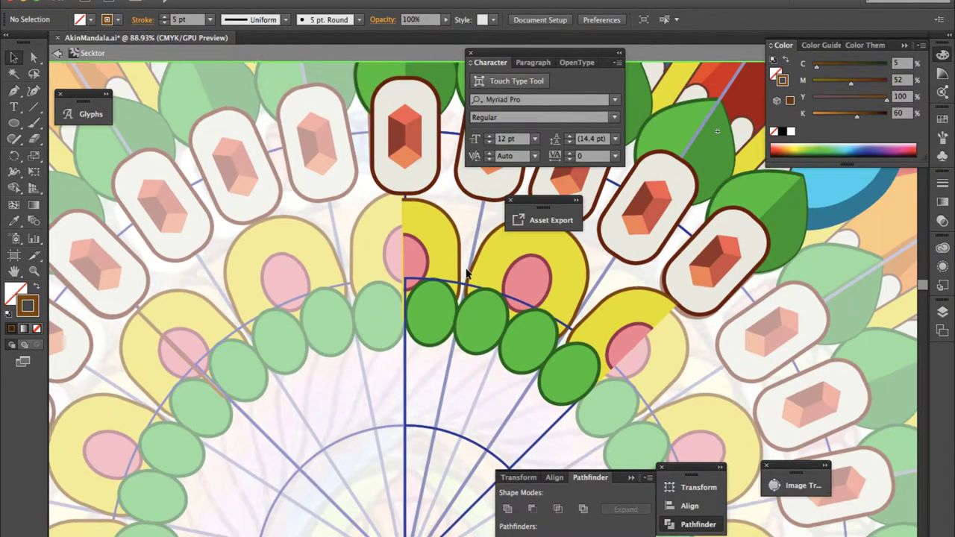
{"action": "scroll", "coordinate": [632, 280], "scroll_direction": "up", "scroll_amount": 5}
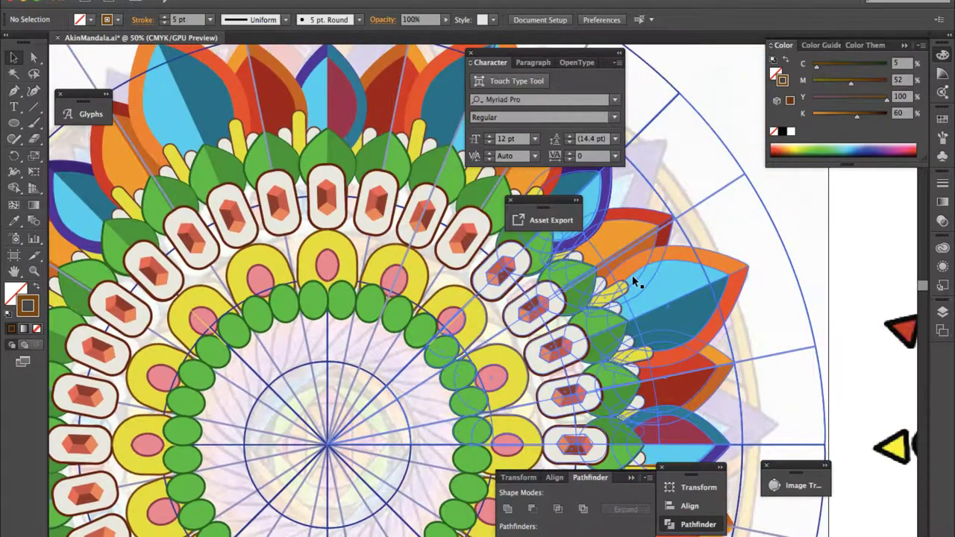
Step: Edit the Sektor symbol and keep the pink wedge hidden in the Layers list
{"action": "key", "text": "ctrl+plus"}
{"action": "double_click", "coordinate": [366, 320]}
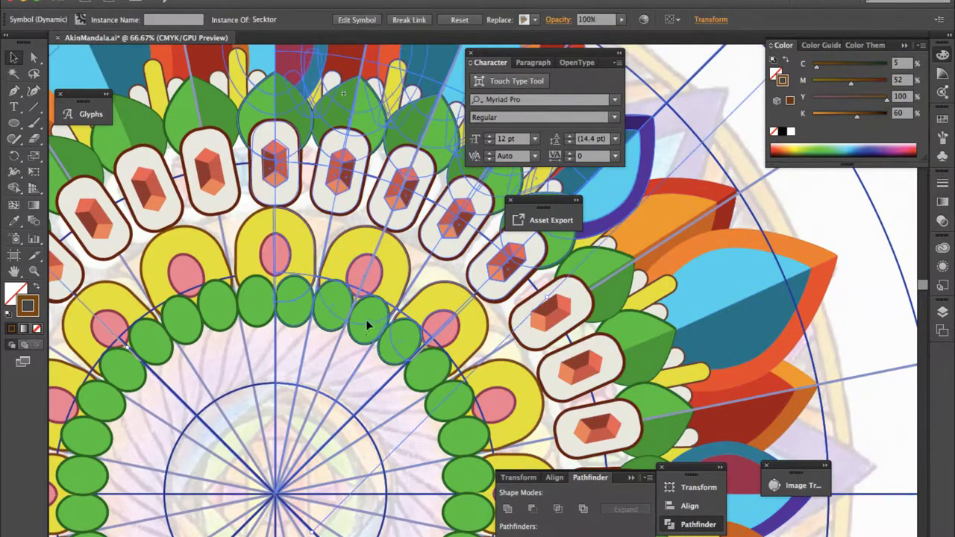
{"action": "left_click", "coordinate": [943, 312]}
{"action": "left_click", "coordinate": [779, 347]}
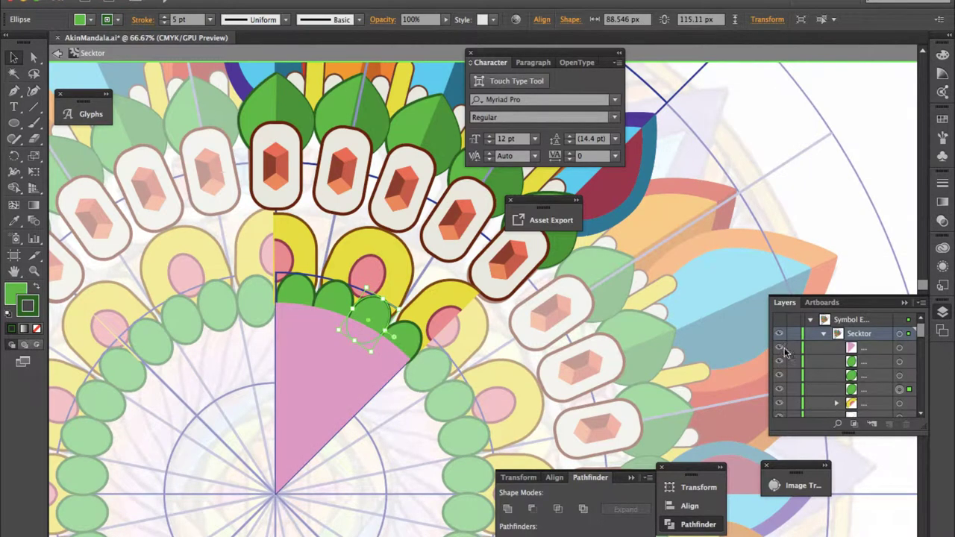
{"action": "left_click", "coordinate": [779, 347]}
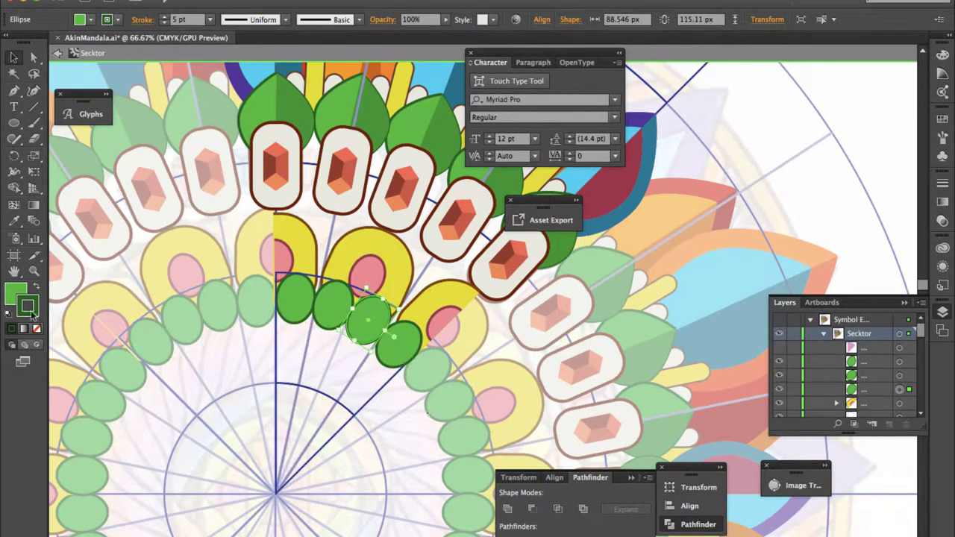
Step: Draw a 5 pt Paintbrush zigzag line below the green ovals
{"action": "key", "text": "b"}
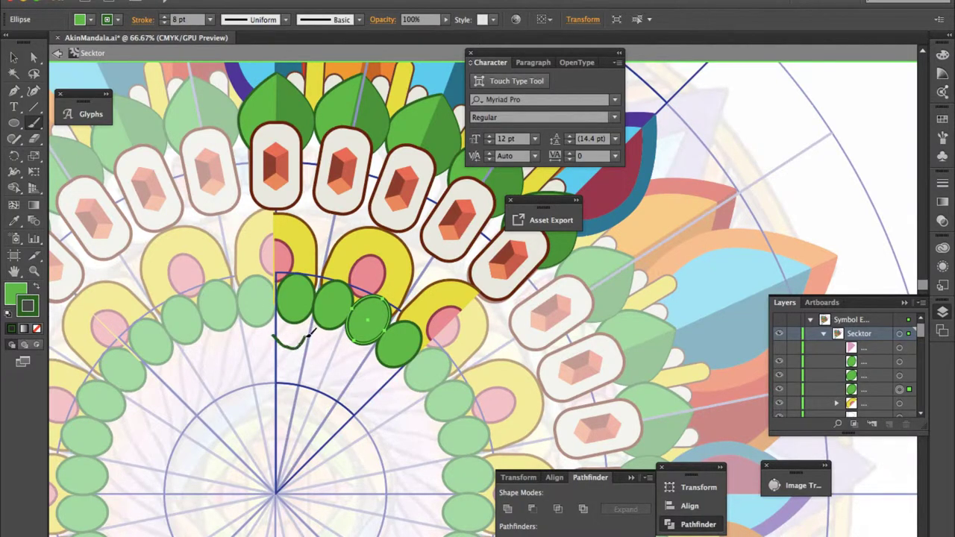
{"action": "left_click", "coordinate": [179, 20]}
{"action": "type", "text": "5"}
{"action": "key", "text": "Return"}
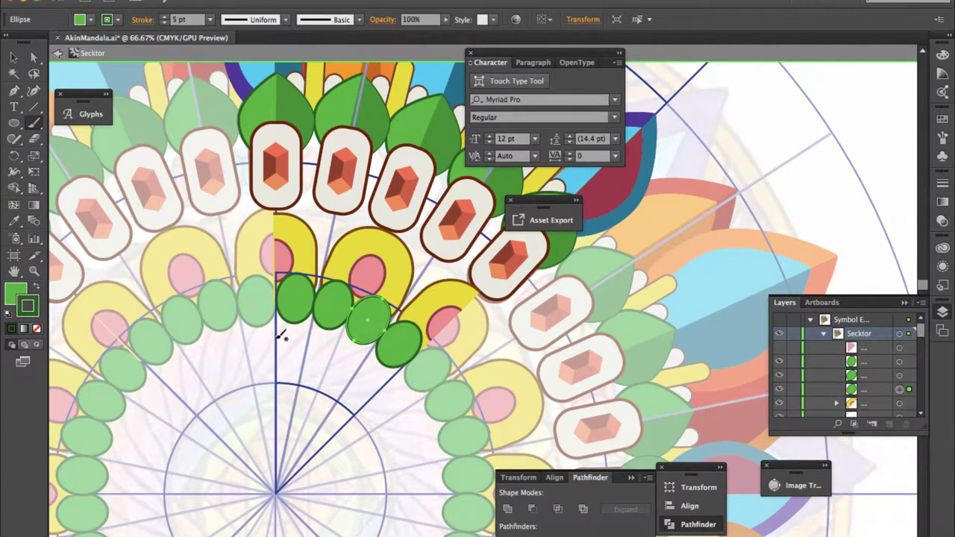
{"action": "left_click_drag", "start_coordinate": [298, 342], "coordinate": [293, 352]}
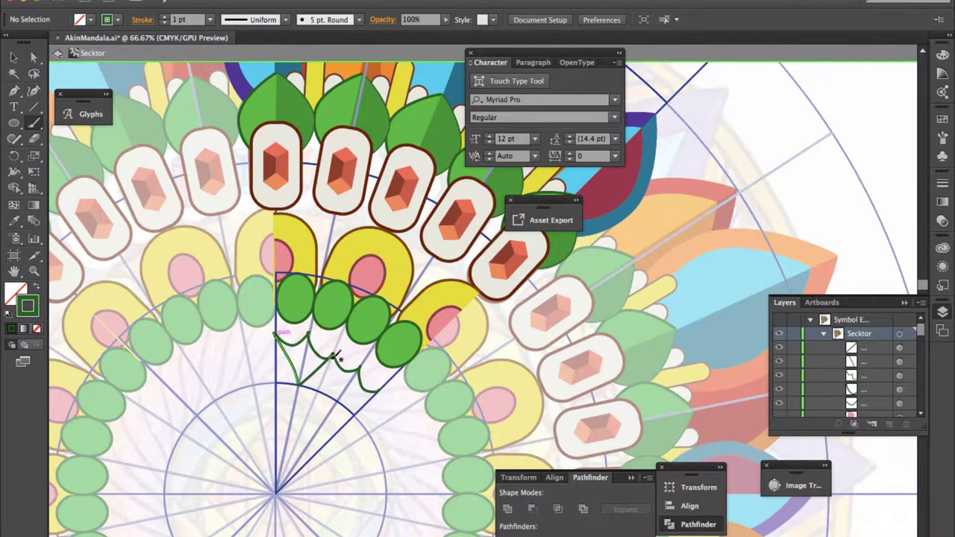
Step: Duplicate a green oval below the row and turn it into an unfilled, resized half-ellipse arc
{"action": "key", "text": "v"}
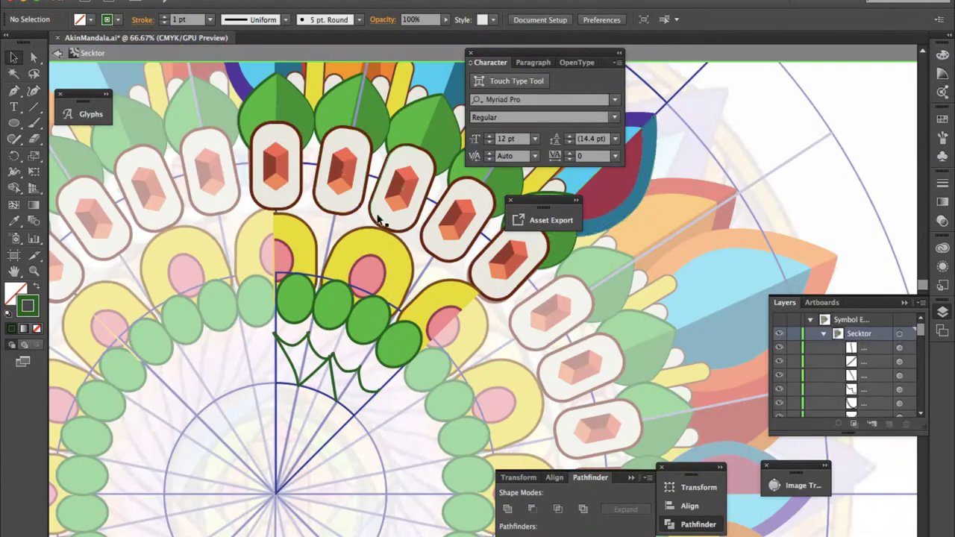
{"action": "key", "text": "ctrl+z"}
{"action": "left_click", "coordinate": [367, 317]}
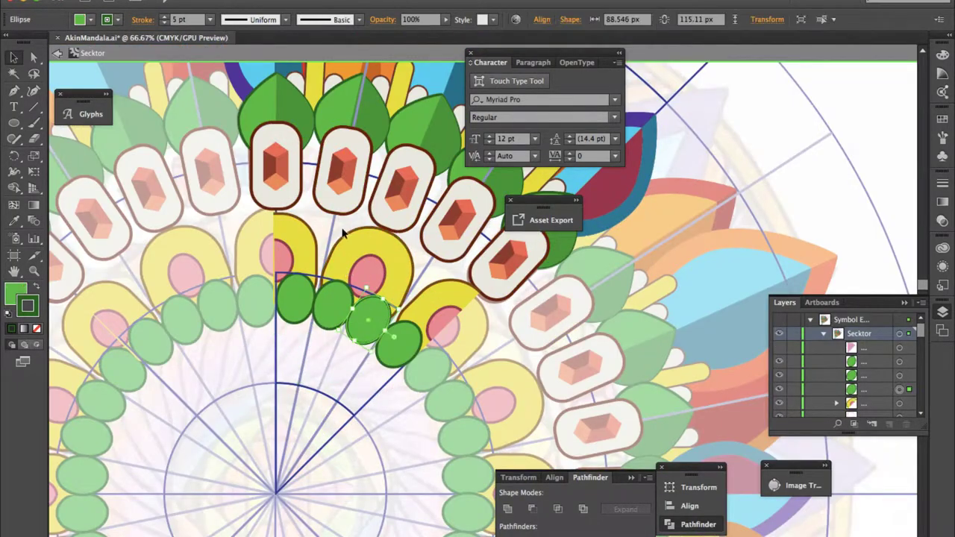
{"action": "mouse_move", "coordinate": [298, 308]}
{"action": "left_mouse_down"}
{"action": "mouse_move", "coordinate": [302, 328]}
{"action": "mouse_move", "coordinate": [319, 324]}
{"action": "mouse_move", "coordinate": [295, 321]}
{"action": "left_mouse_up"}
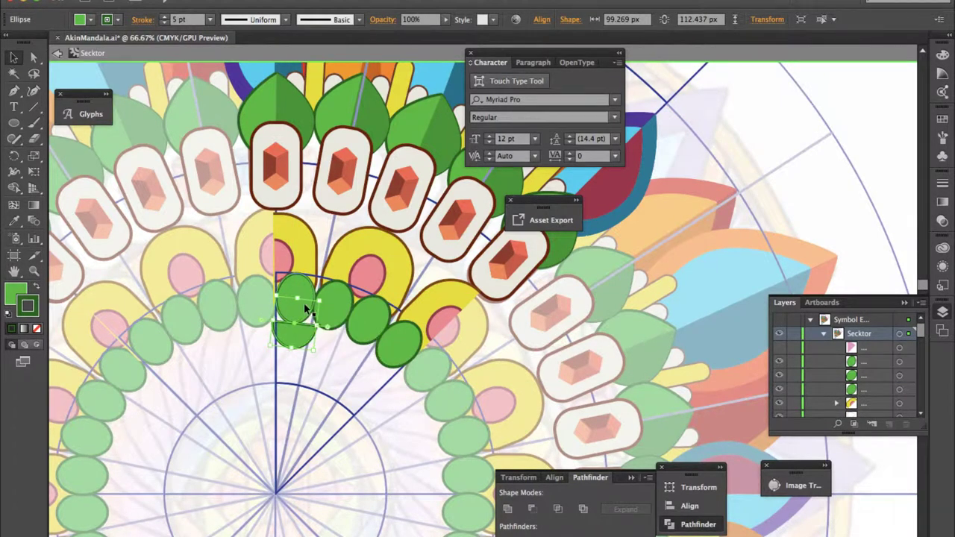
{"action": "key", "text": "ctrl+equal"}
{"action": "key", "text": "ctrl+equal"}
{"action": "key", "text": "ctrl+equal"}
{"action": "scroll", "coordinate": [230, 315], "scroll_direction": "left", "scroll_amount": 10}
{"action": "scroll", "coordinate": [230, 316], "scroll_direction": "down", "scroll_amount": 2}
{"action": "key", "text": "a"}
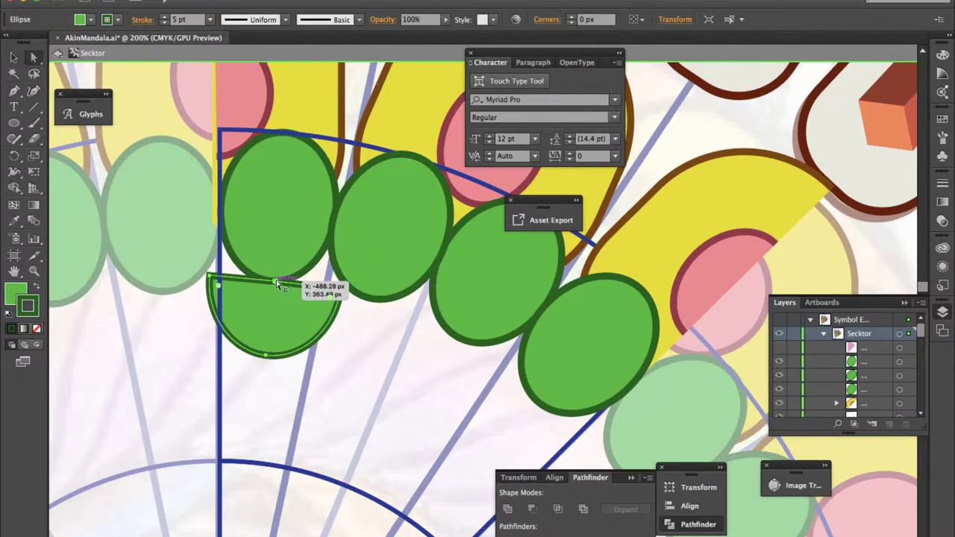
{"action": "left_click", "coordinate": [326, 306]}
{"action": "key", "text": "slash"}
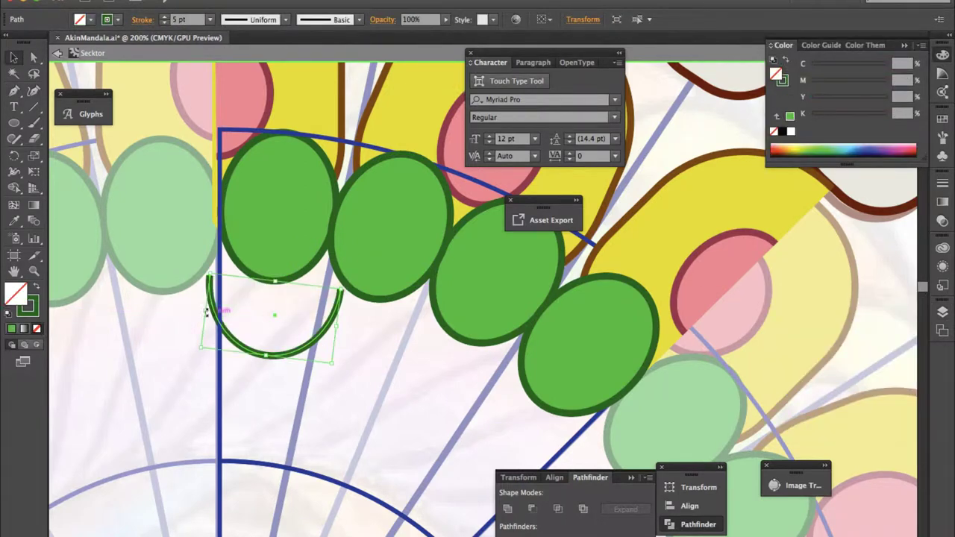
{"action": "mouse_move", "coordinate": [206, 312]}
{"action": "left_mouse_down"}
{"action": "mouse_move", "coordinate": [264, 341]}
{"action": "mouse_move", "coordinate": [415, 338]}
{"action": "mouse_move", "coordinate": [336, 322]}
{"action": "mouse_move", "coordinate": [317, 328]}
{"action": "left_mouse_up"}
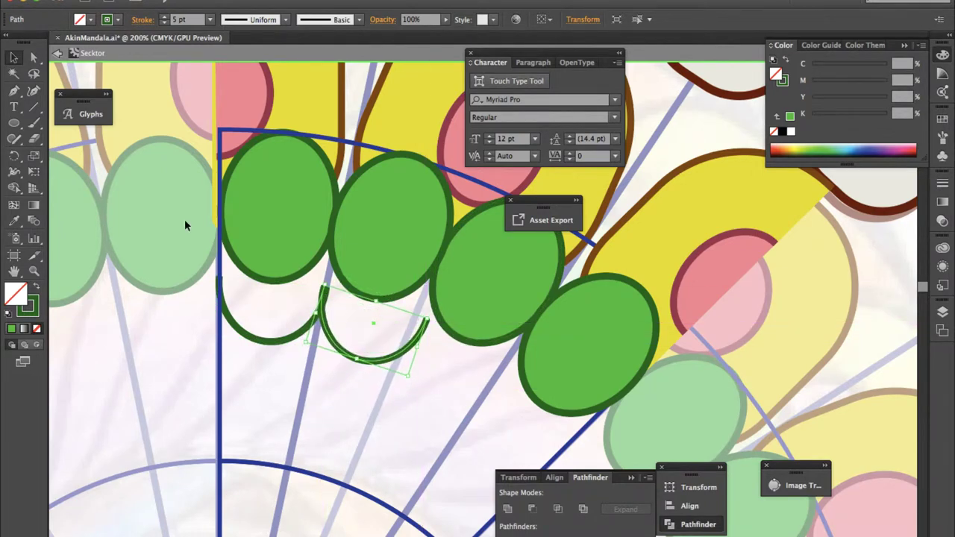
{"action": "key", "text": "Down"}
{"action": "key", "text": "Right"}
{"action": "left_click_drag", "start_coordinate": [409, 379], "coordinate": [401, 366]}
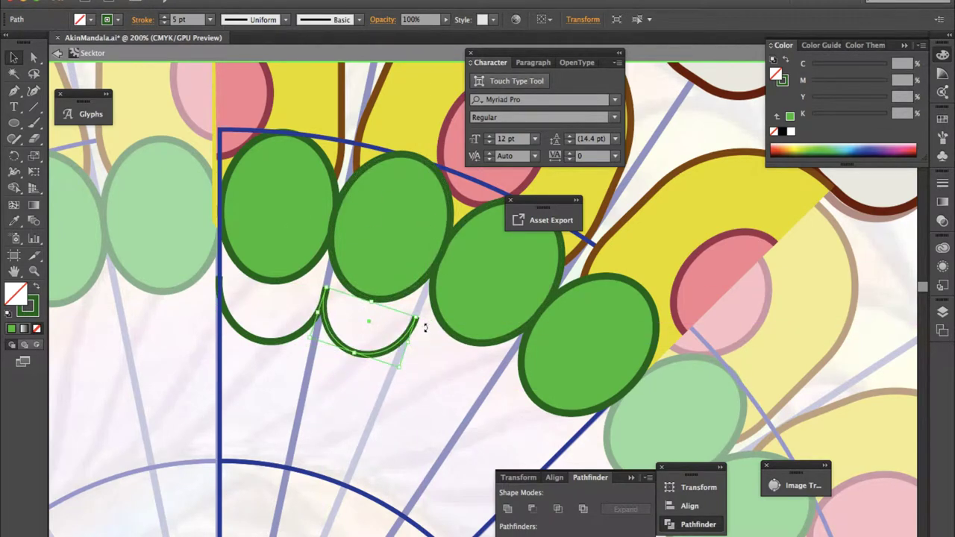
Step: Place a rotated copy of the arc under the next green oval and align it
{"action": "left_click_drag", "start_coordinate": [365, 296], "coordinate": [261, 140]}
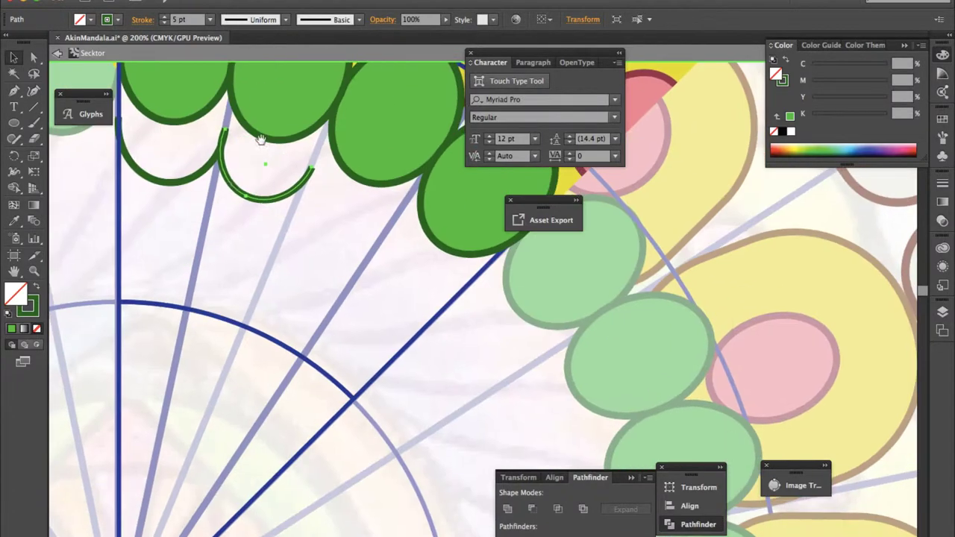
{"action": "left_click_drag", "start_coordinate": [310, 234], "coordinate": [321, 217]}
{"action": "left_click_drag", "start_coordinate": [403, 221], "coordinate": [402, 223]}
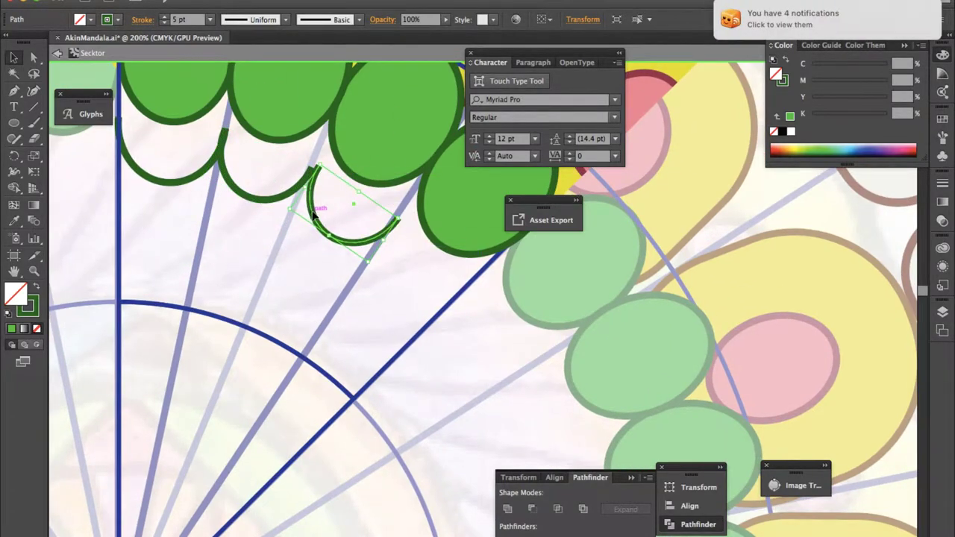
{"action": "mouse_move", "coordinate": [283, 247]}
{"action": "left_mouse_down"}
{"action": "mouse_move", "coordinate": [149, 174]}
{"action": "mouse_move", "coordinate": [256, 257]}
{"action": "mouse_move", "coordinate": [332, 264]}
{"action": "left_mouse_up"}
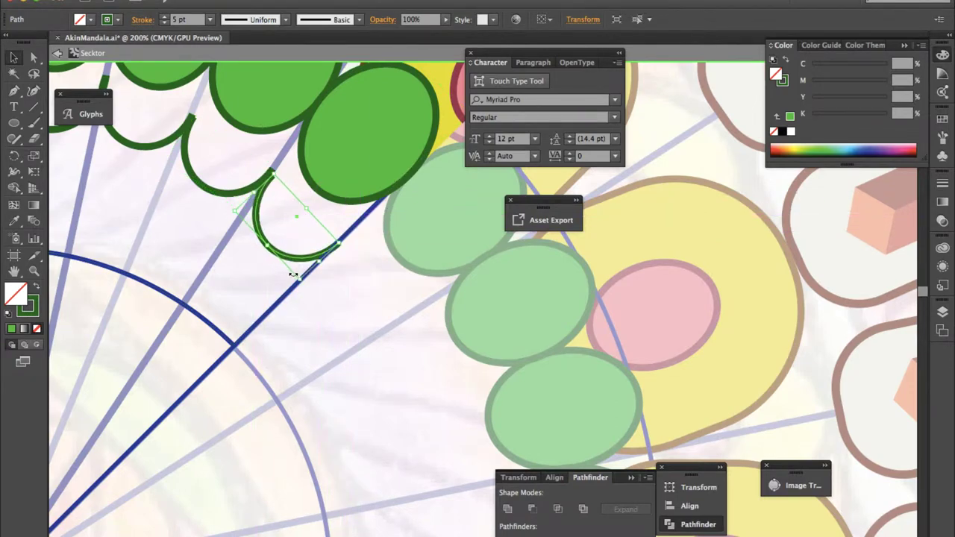
{"action": "key", "text": "ctrl+equal"}
{"action": "key", "text": "ctrl+equal"}
{"action": "key", "text": "Left"}
{"action": "key", "text": "Up"}
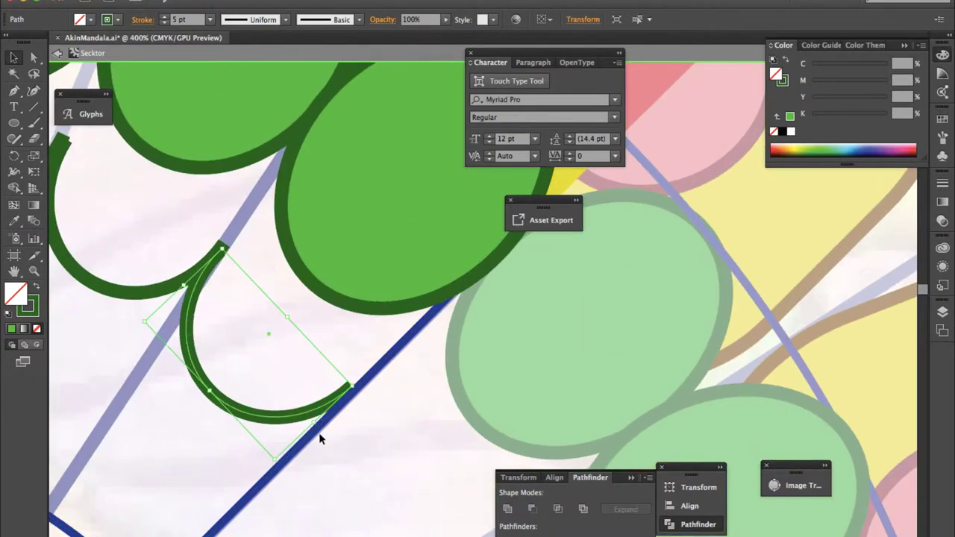
{"action": "key", "text": "ctrl+minus"}
{"action": "key", "text": "ctrl+minus"}
{"action": "key", "text": "ctrl+minus"}
{"action": "key", "text": "ctrl+minus"}
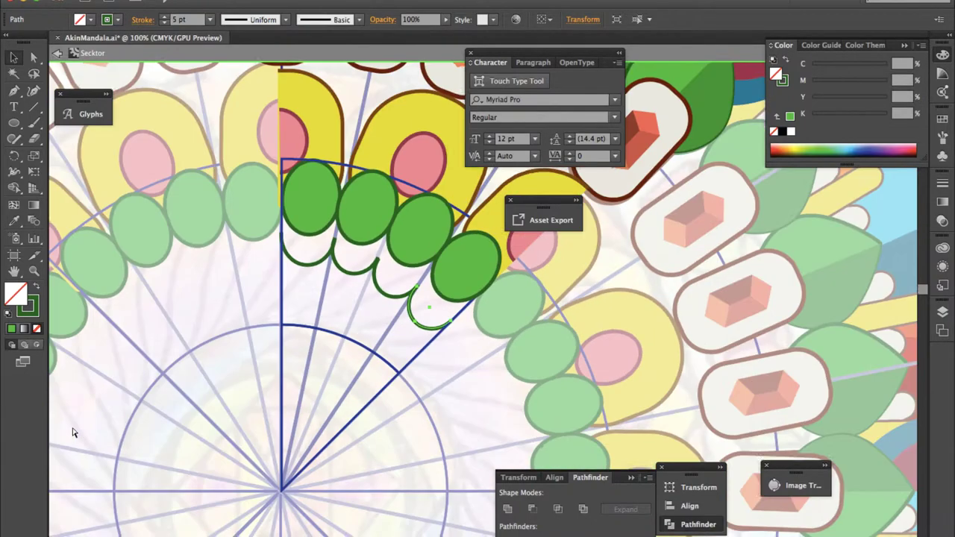
{"action": "key", "text": "ctrl+equal"}
Step: Draw small rings in the scallops and copy in solid green dots with no stroke
{"action": "left_click_drag", "start_coordinate": [226, 299], "coordinate": [248, 321]}
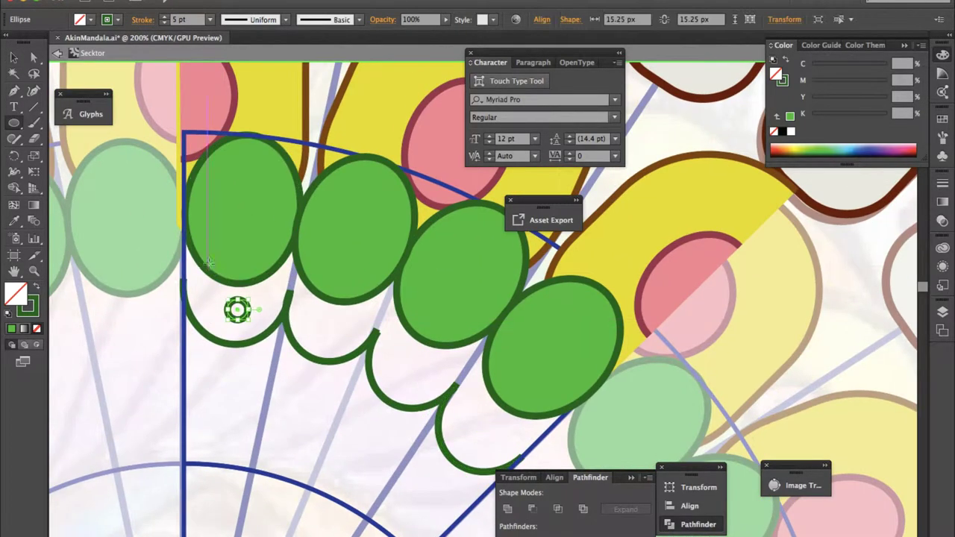
{"action": "scroll", "coordinate": [197, 270], "scroll_direction": "down", "scroll_amount": 5}
{"action": "left_click_drag", "start_coordinate": [272, 214], "coordinate": [294, 236]}
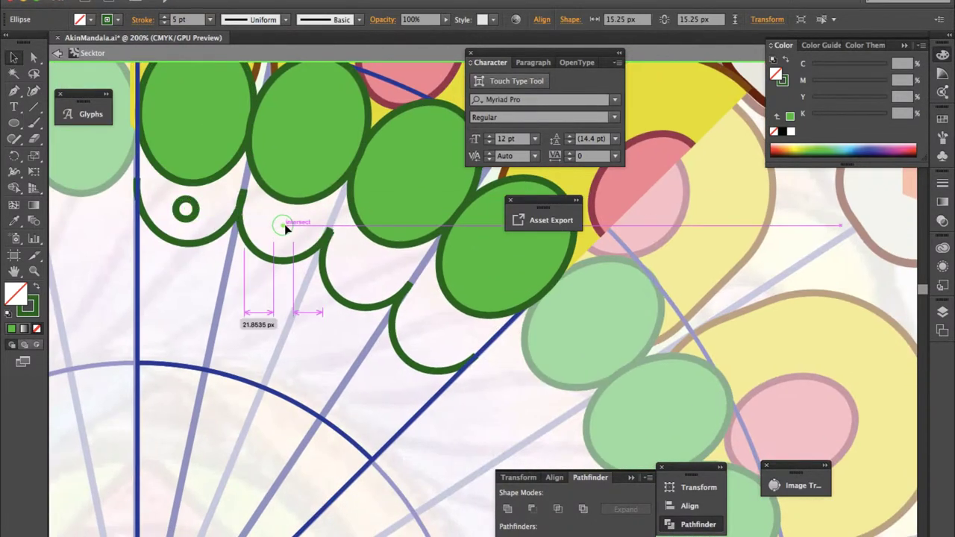
{"action": "left_click", "coordinate": [11, 329]}
{"action": "left_click_drag", "start_coordinate": [182, 207], "coordinate": [363, 269]}
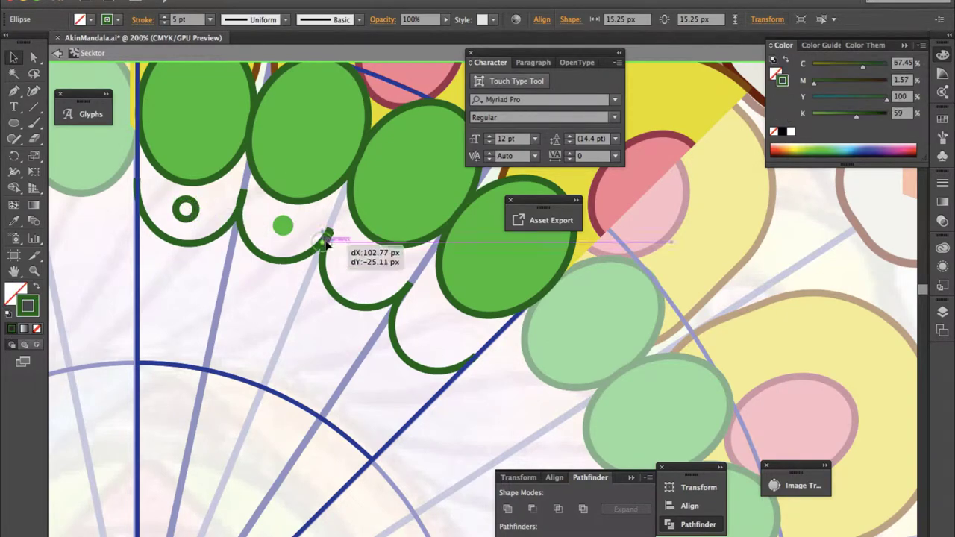
{"action": "left_click", "coordinate": [286, 226]}
{"action": "left_click_drag", "start_coordinate": [286, 226], "coordinate": [434, 328]}
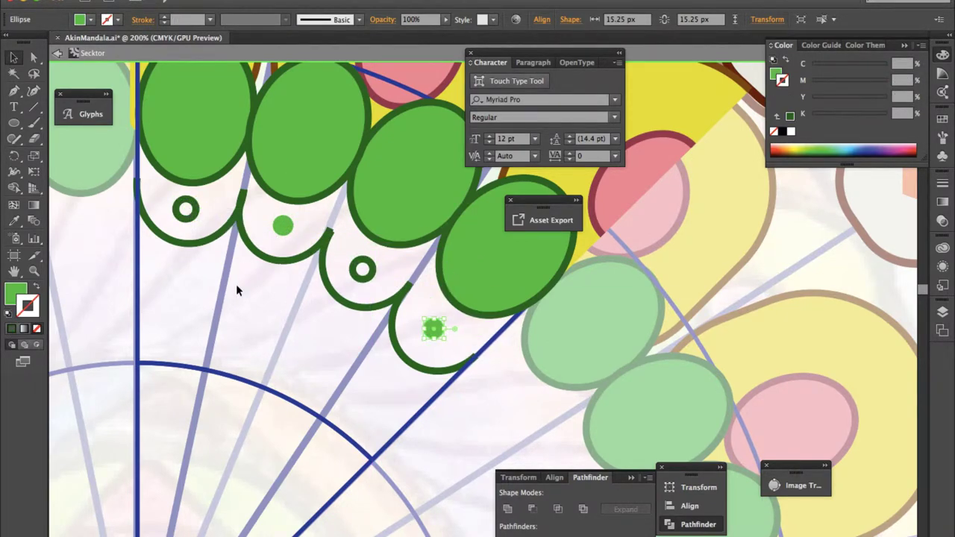
{"action": "scroll", "coordinate": [236, 290], "scroll_direction": "down", "scroll_amount": 4}
{"action": "left_click", "coordinate": [434, 298]}
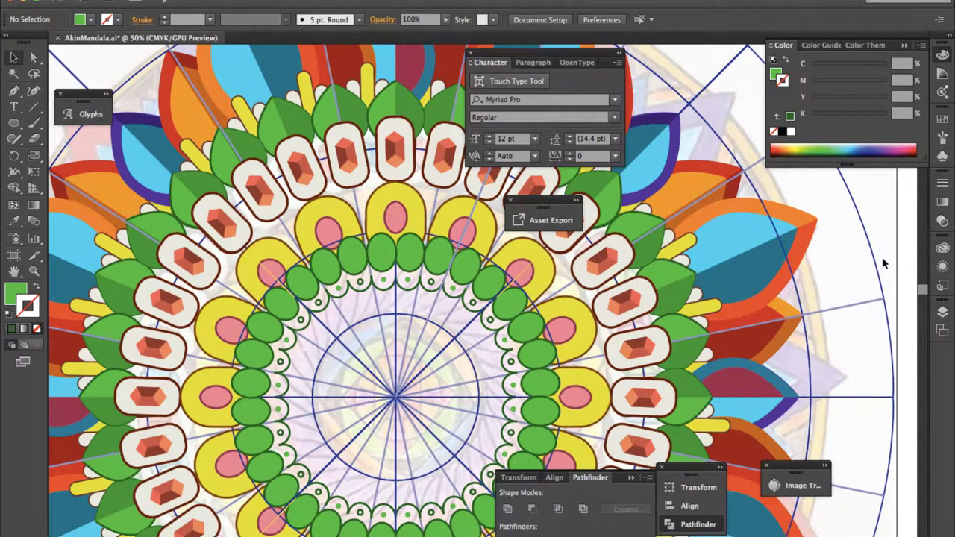
Step: Check the small scallop circles, then isolate the sector group for editing
{"action": "scroll", "coordinate": [882, 257], "scroll_direction": "down", "scroll_amount": 3}
{"action": "scroll", "coordinate": [882, 257], "scroll_direction": "down", "scroll_amount": 1}
{"action": "scroll", "coordinate": [882, 257], "scroll_direction": "up", "scroll_amount": 4}
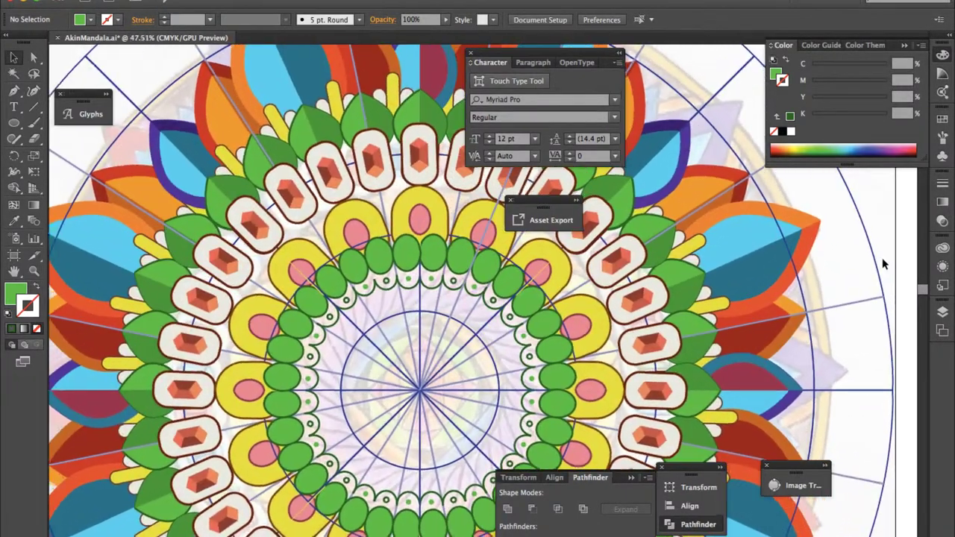
{"action": "scroll", "coordinate": [483, 260], "scroll_direction": "down", "scroll_amount": 1}
{"action": "scroll", "coordinate": [483, 261], "scroll_direction": "up", "scroll_amount": 4}
{"action": "left_click", "coordinate": [505, 396]}
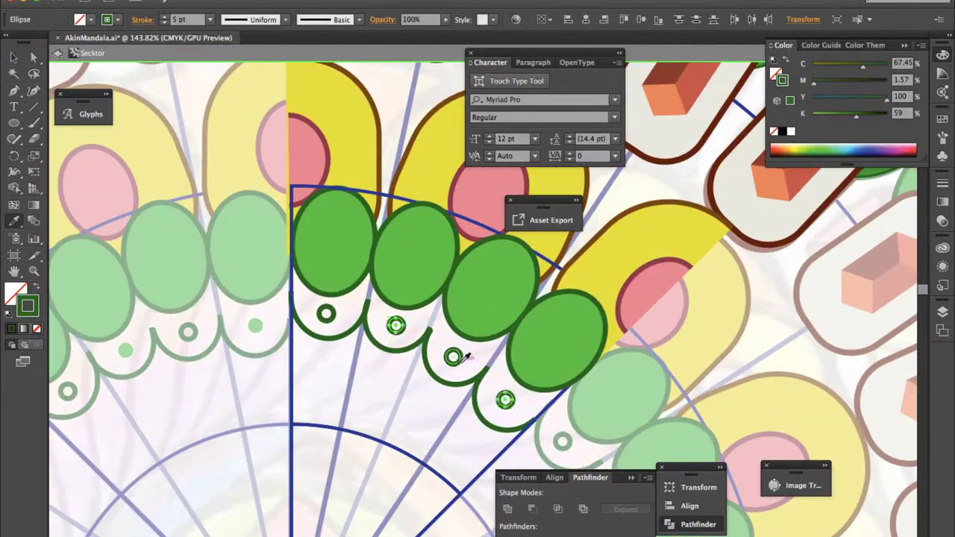
{"action": "left_click", "coordinate": [378, 414]}
{"action": "scroll", "coordinate": [378, 413], "scroll_direction": "down", "scroll_amount": 1}
{"action": "scroll", "coordinate": [378, 414], "scroll_direction": "down", "scroll_amount": 3}
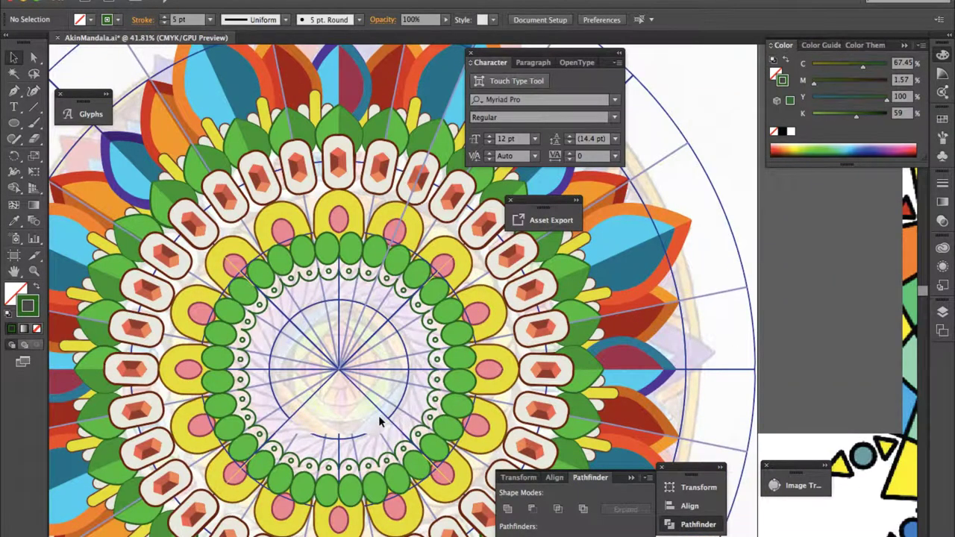
{"action": "scroll", "coordinate": [484, 298], "scroll_direction": "up", "scroll_amount": 1}
{"action": "double_click", "coordinate": [280, 270]}
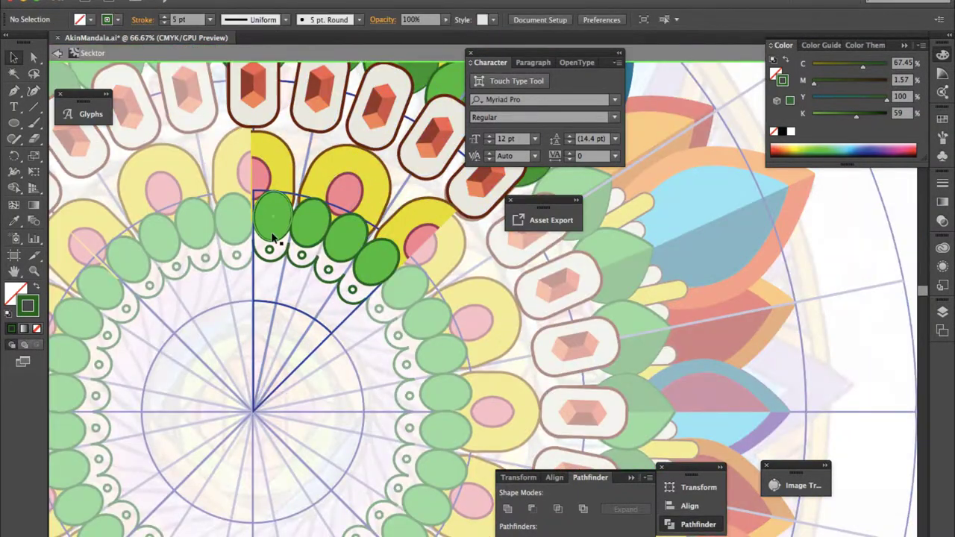
{"action": "scroll", "coordinate": [272, 237], "scroll_direction": "up", "scroll_amount": 1}
Step: Stretch the arc's end down to the inner circle and fit a rotated copy to the next scallop
{"action": "key", "text": "a"}
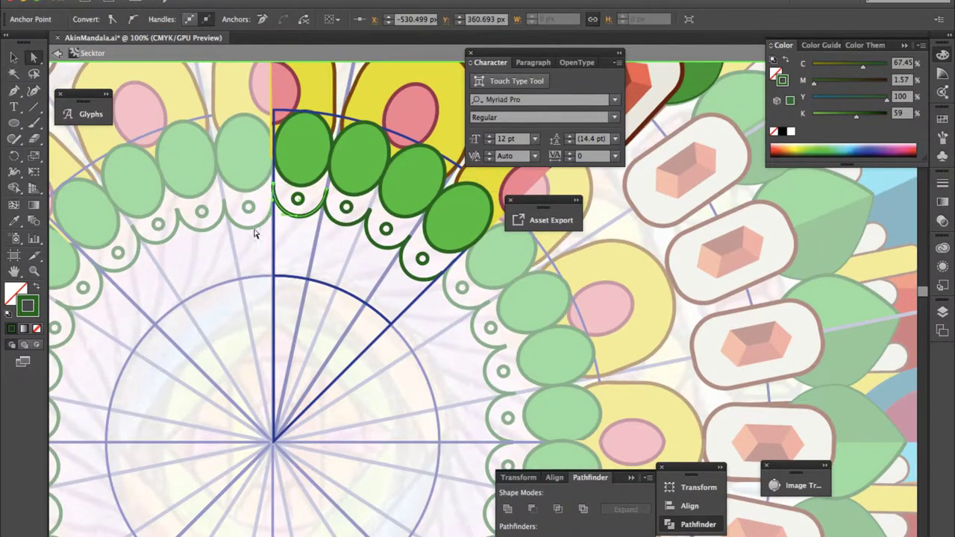
{"action": "mouse_move", "coordinate": [275, 189]}
{"action": "left_mouse_down"}
{"action": "mouse_move", "coordinate": [306, 237]}
{"action": "mouse_move", "coordinate": [301, 270]}
{"action": "mouse_move", "coordinate": [274, 275]}
{"action": "left_mouse_up"}
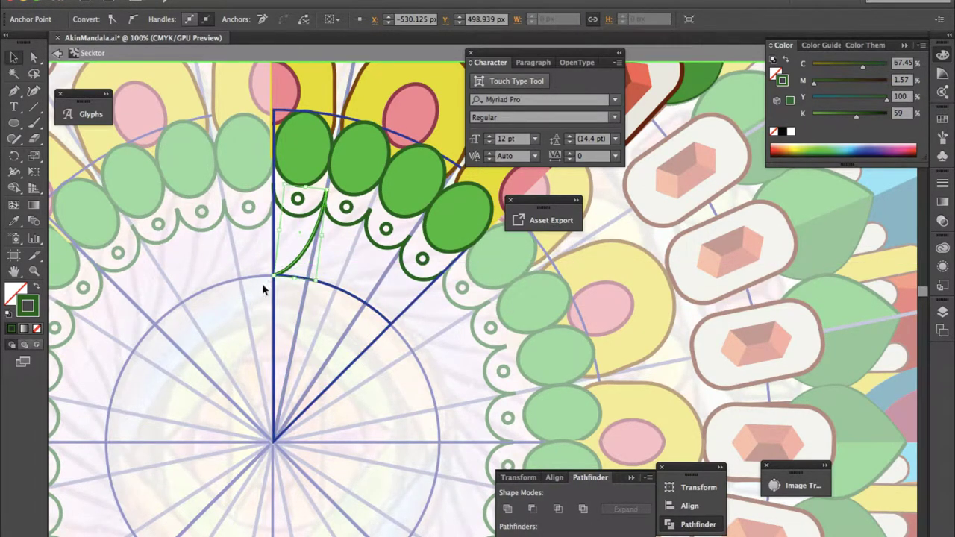
{"action": "key", "text": "v"}
{"action": "left_click_drag", "start_coordinate": [329, 186], "coordinate": [366, 192], "text": "alt"}
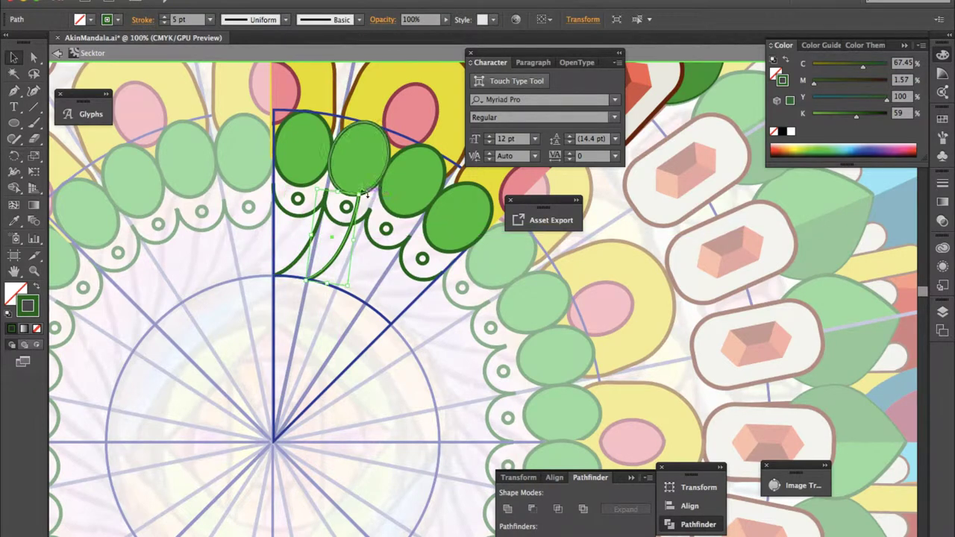
{"action": "left_click_drag", "start_coordinate": [352, 293], "coordinate": [341, 291]}
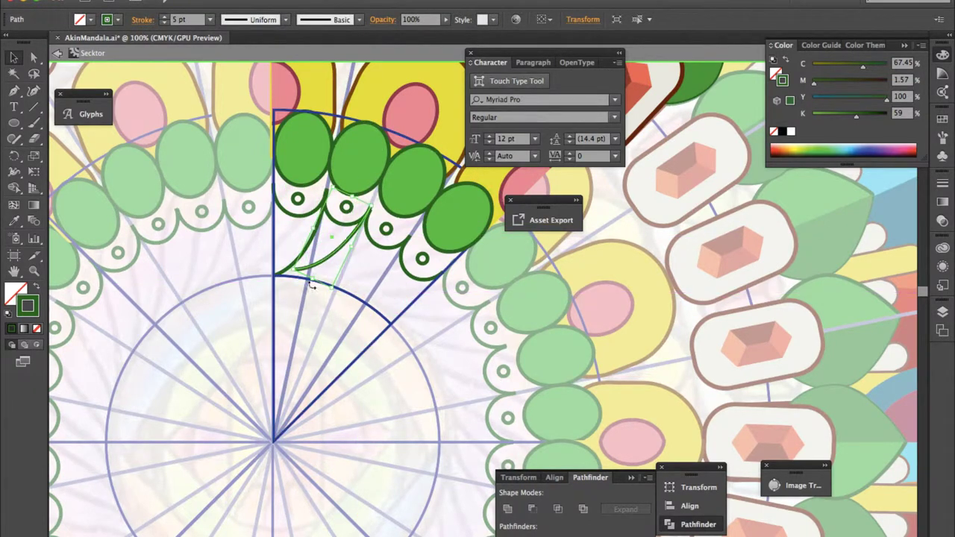
{"action": "key", "text": "a"}
{"action": "mouse_move", "coordinate": [299, 268]}
{"action": "left_mouse_down"}
{"action": "mouse_move", "coordinate": [293, 276]}
{"action": "mouse_move", "coordinate": [308, 284]}
{"action": "left_mouse_up"}
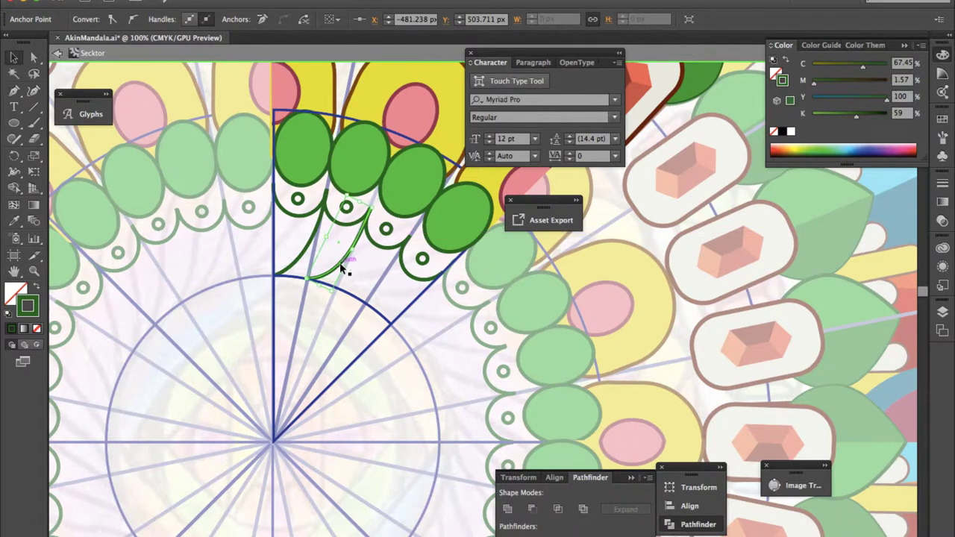
Step: Copy another curve into the next scallop, attach its end to the inner circle, and exit isolation
{"action": "key", "text": "a"}
{"action": "left_click_drag", "start_coordinate": [396, 217], "coordinate": [438, 277]}
{"action": "key", "text": "v"}
{"action": "scroll", "coordinate": [335, 254], "scroll_direction": "down", "scroll_amount": 2}
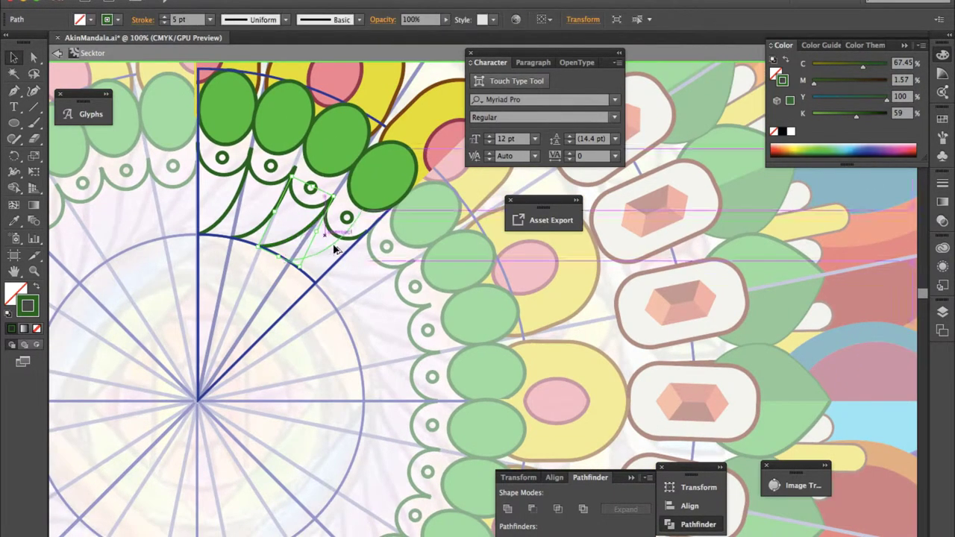
{"action": "left_click_drag", "start_coordinate": [335, 249], "coordinate": [367, 264]}
{"action": "left_click_drag", "start_coordinate": [364, 217], "coordinate": [365, 234]}
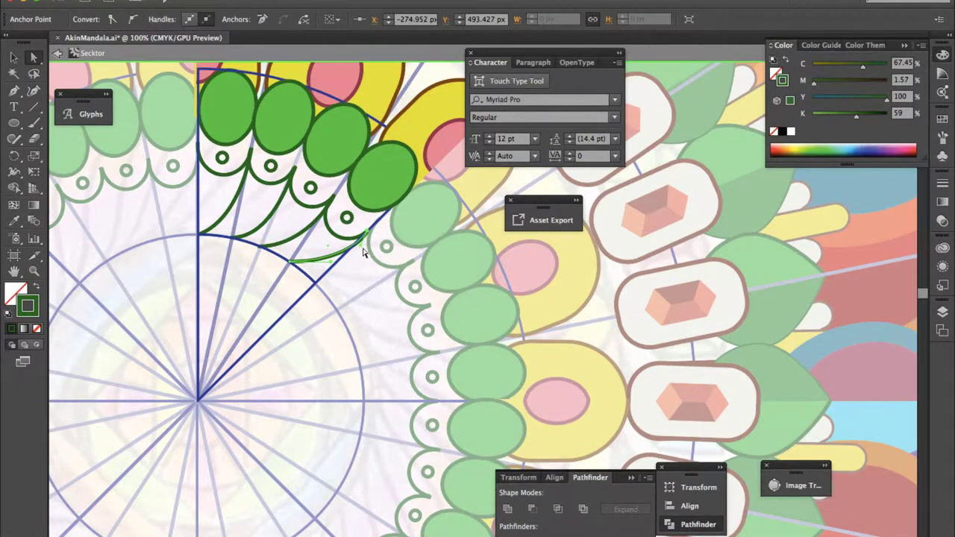
{"action": "left_click", "coordinate": [354, 292]}
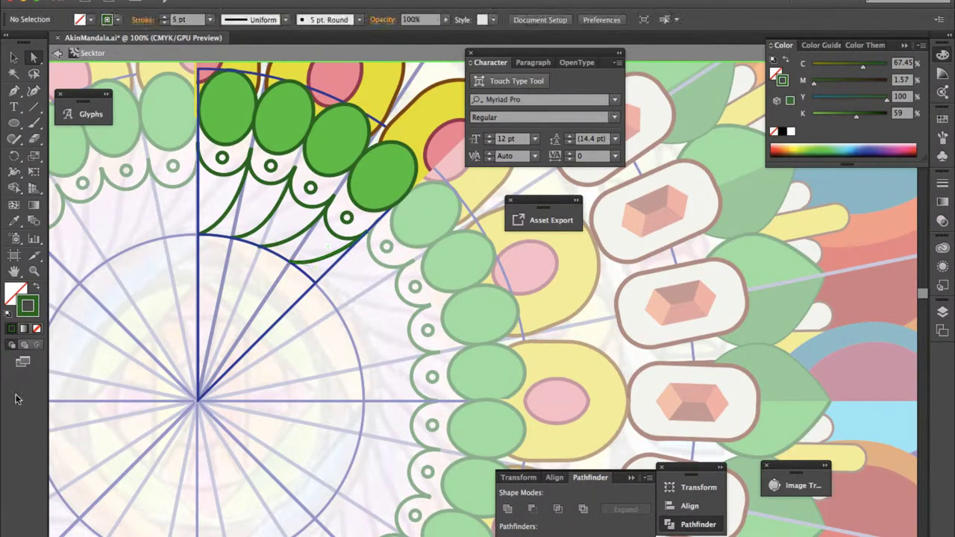
{"action": "key", "text": "ctrl+minus"}
{"action": "key", "text": "ctrl+minus"}
{"action": "double_click", "coordinate": [793, 359]}
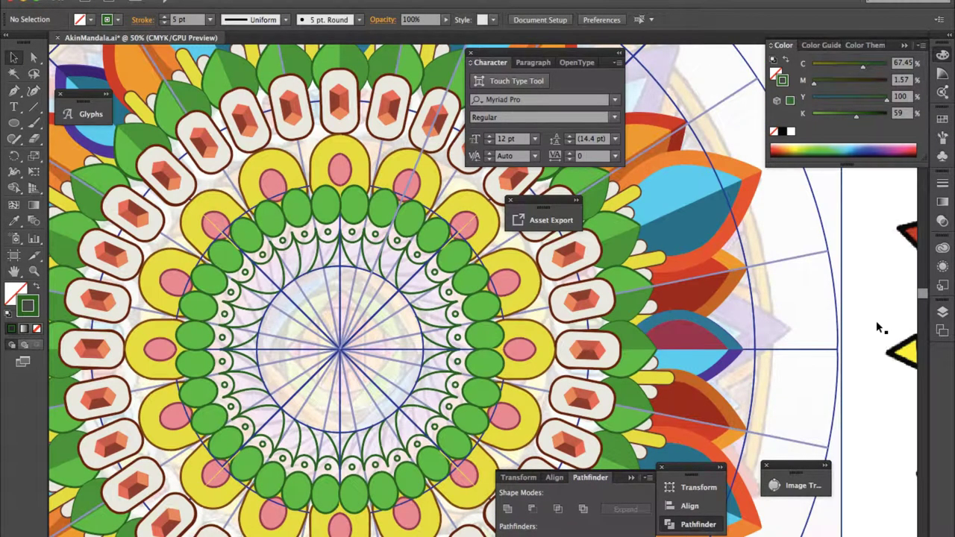
Step: Select the sector symbol and pen-draw a three-point curved sliver beneath the scallop arcs
{"action": "scroll", "coordinate": [876, 321], "scroll_direction": "down", "scroll_amount": 2}
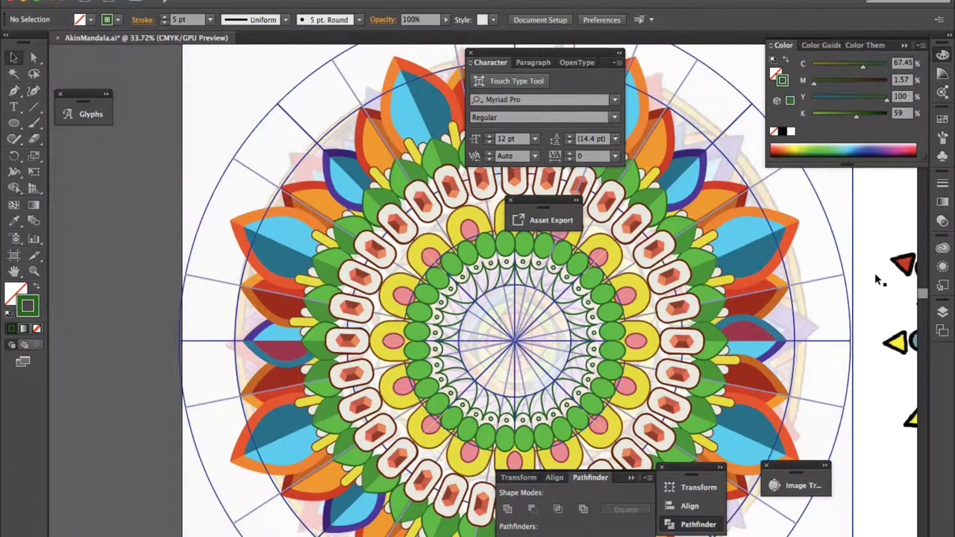
{"action": "scroll", "coordinate": [608, 294], "scroll_direction": "up", "scroll_amount": 2}
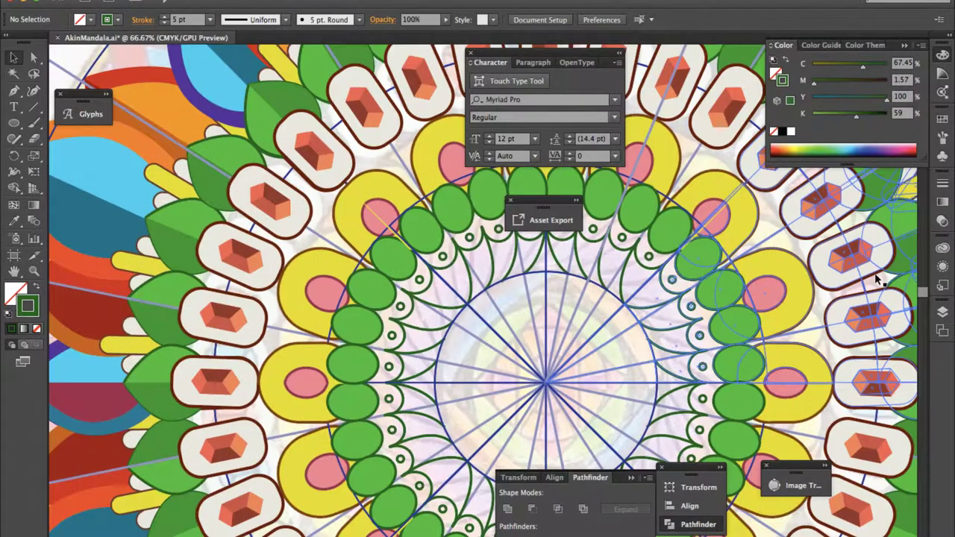
{"action": "left_click", "coordinate": [473, 200]}
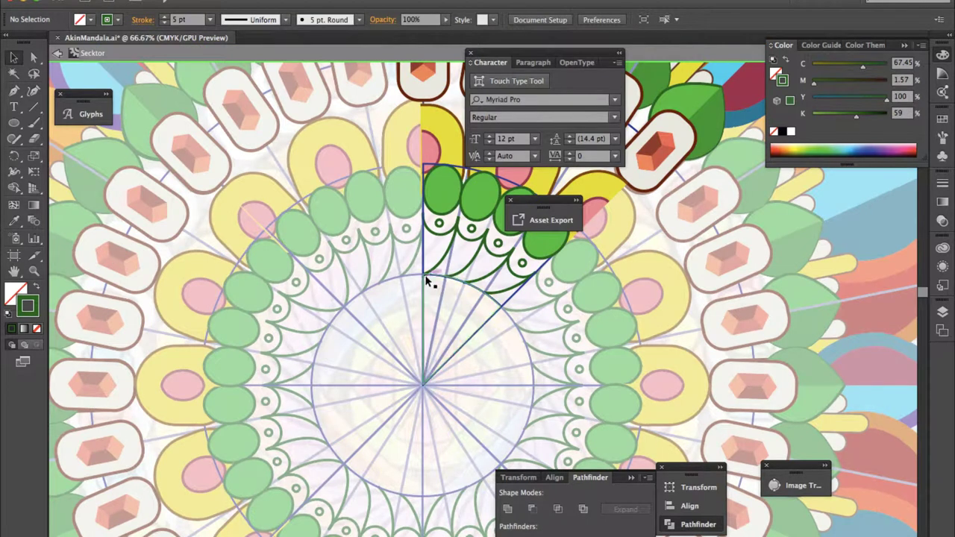
{"action": "key", "text": "p"}
{"action": "left_click", "coordinate": [501, 309]}
{"action": "left_click", "coordinate": [422, 385]}
{"action": "left_click", "coordinate": [423, 275]}
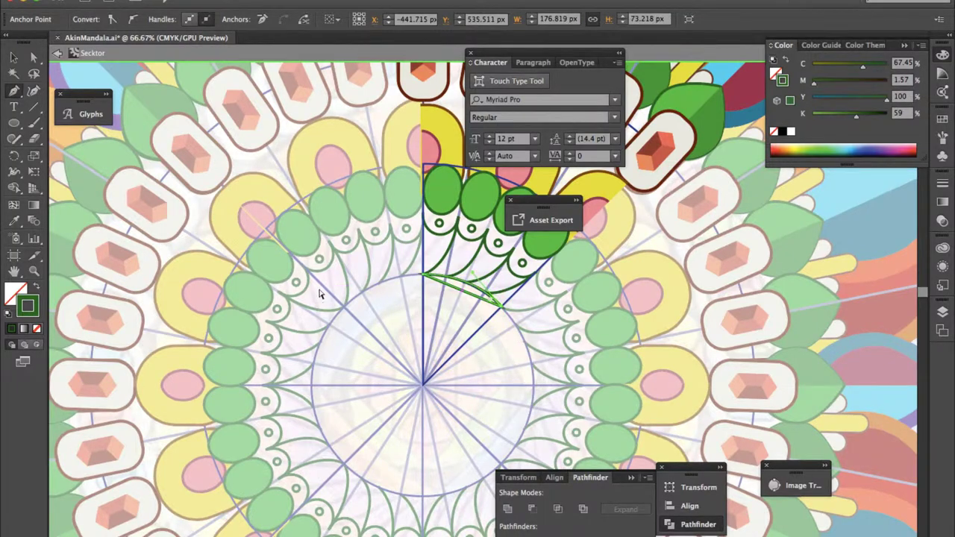
Step: Round both tips of the sliver with live corners, then leave isolation
{"action": "key", "text": "ctrl+plus"}
{"action": "key", "text": "ctrl+plus"}
{"action": "key", "text": "ctrl+plus"}
{"action": "left_click_drag", "start_coordinate": [317, 233], "coordinate": [314, 232]}
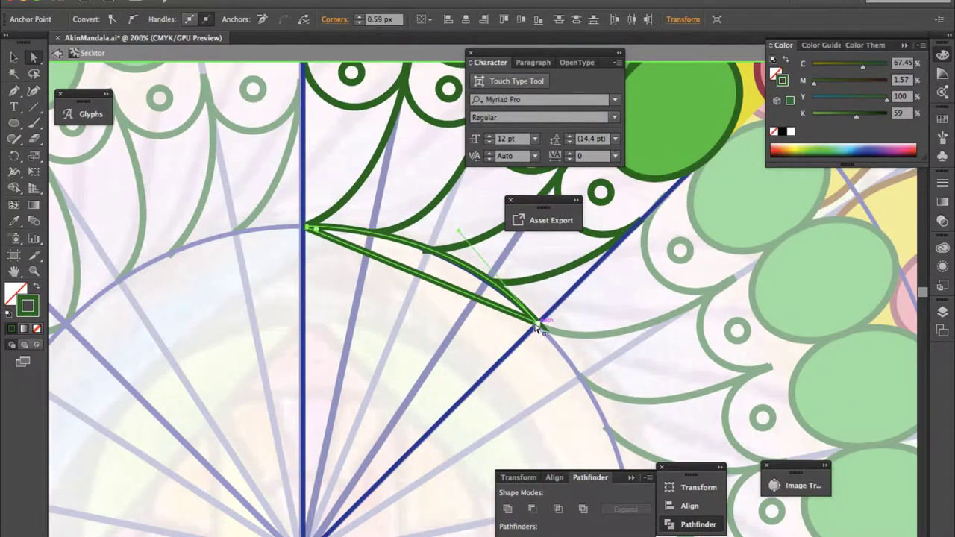
{"action": "mouse_move", "coordinate": [538, 328]}
{"action": "left_mouse_down"}
{"action": "mouse_move", "coordinate": [527, 317]}
{"action": "mouse_move", "coordinate": [538, 324]}
{"action": "left_mouse_up"}
{"action": "key", "text": "ctrl+minus"}
{"action": "key", "text": "ctrl+minus"}
{"action": "key", "text": "ctrl+minus"}
{"action": "key", "text": "ctrl+minus"}
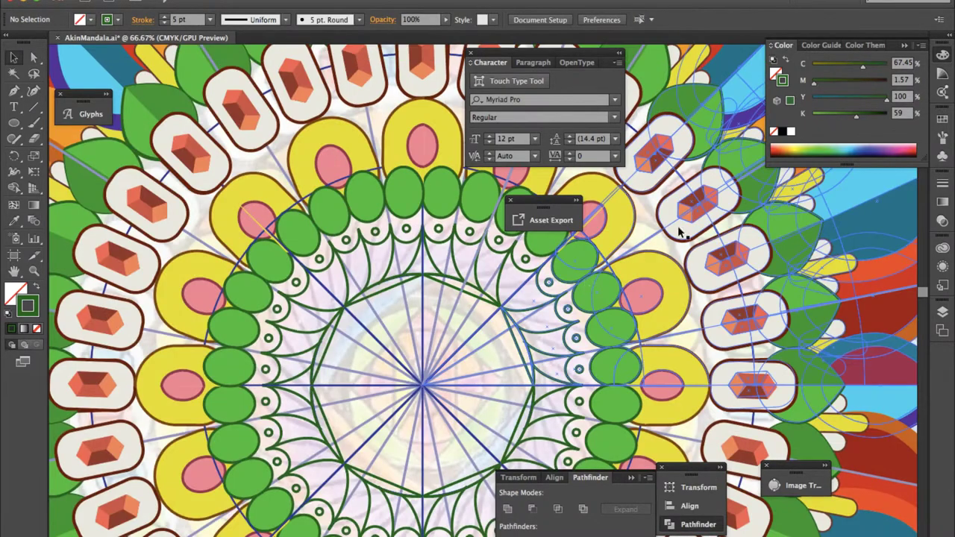
{"action": "key", "text": "ctrl+minus"}
{"action": "key", "text": "ctrl+minus"}
{"action": "double_click", "coordinate": [727, 226]}
{"action": "key", "text": "Escape"}
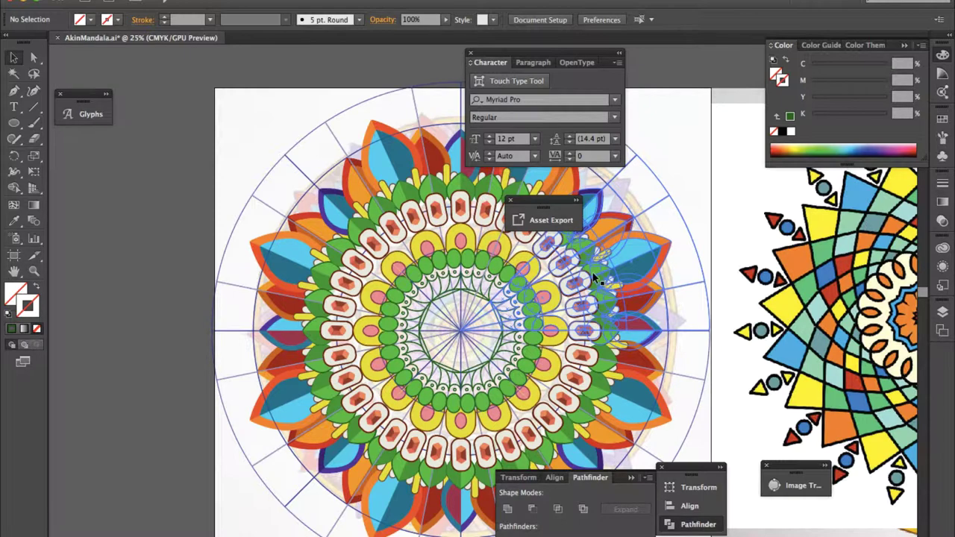
Step: Enter the sector symbol, draw a zigzag below the sliver and sample the dark green stroke
{"action": "scroll", "coordinate": [378, 251], "scroll_direction": "up", "scroll_amount": 3, "text": "alt"}
{"action": "scroll", "coordinate": [375, 247], "scroll_direction": "up", "scroll_amount": 1, "text": "alt"}
{"action": "double_click", "coordinate": [371, 260]}
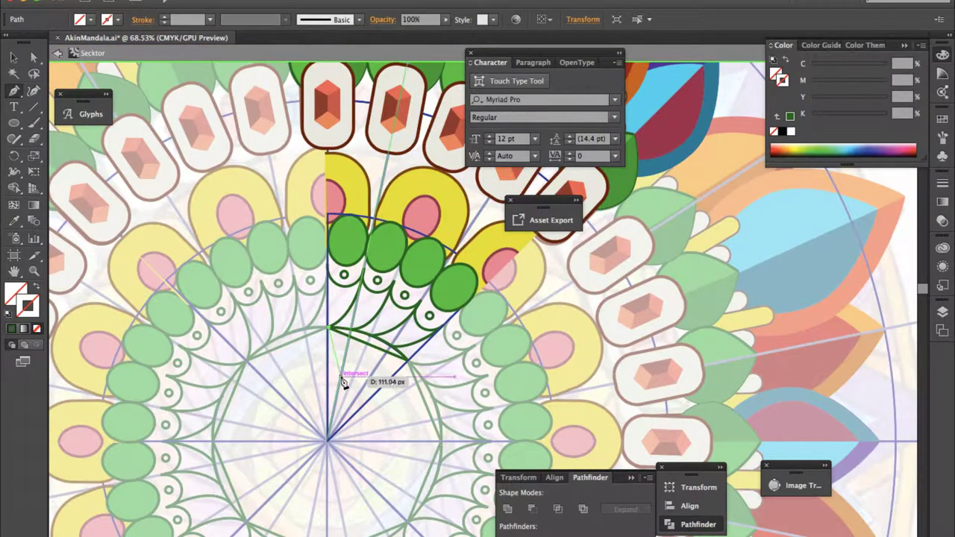
{"action": "left_click_drag", "start_coordinate": [364, 350], "coordinate": [405, 367]}
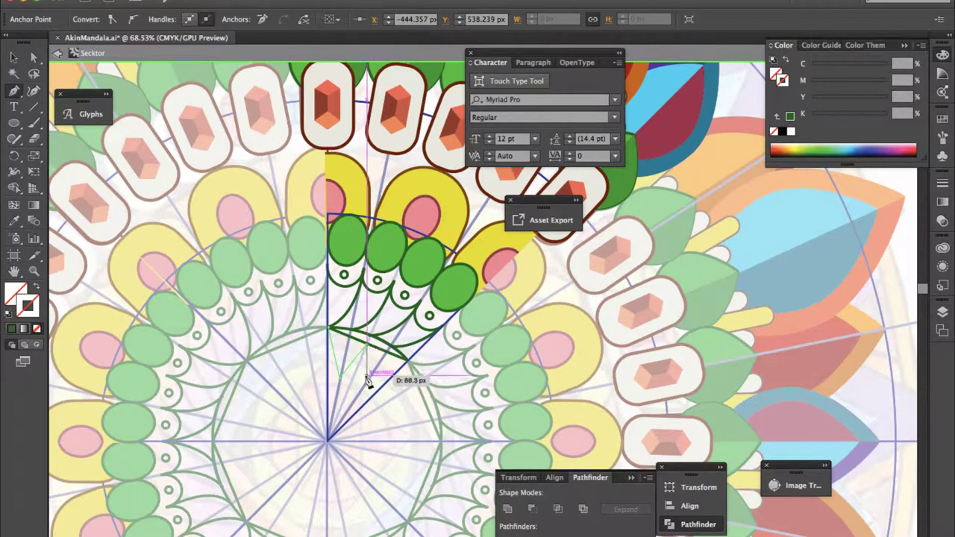
{"action": "key", "text": "i"}
{"action": "left_click", "coordinate": [399, 349]}
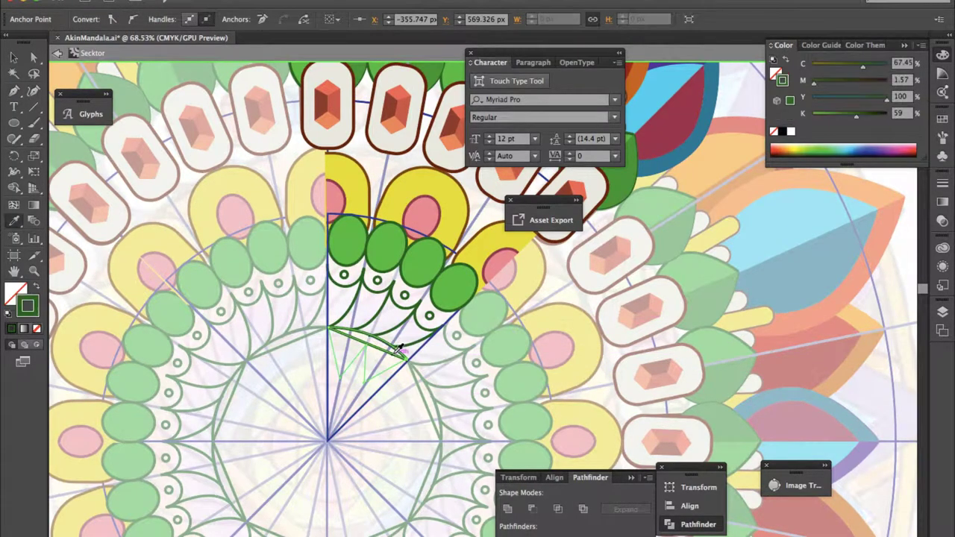
Step: Reshape the zigzag's points so its bottom point sits against the radial line
{"action": "key", "text": "ctrl+plus"}
{"action": "key", "text": "ctrl+plus"}
{"action": "scroll", "coordinate": [252, 233], "scroll_direction": "down", "scroll_amount": 3}
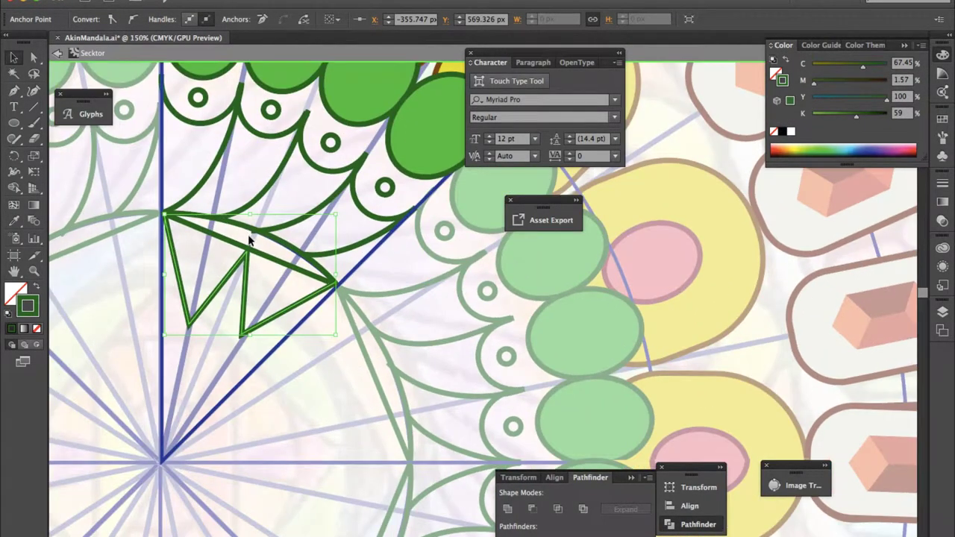
{"action": "key", "text": "a"}
{"action": "left_click_drag", "start_coordinate": [189, 324], "coordinate": [195, 300]}
{"action": "left_click_drag", "start_coordinate": [242, 336], "coordinate": [248, 328]}
{"action": "left_click_drag", "start_coordinate": [247, 251], "coordinate": [248, 247]}
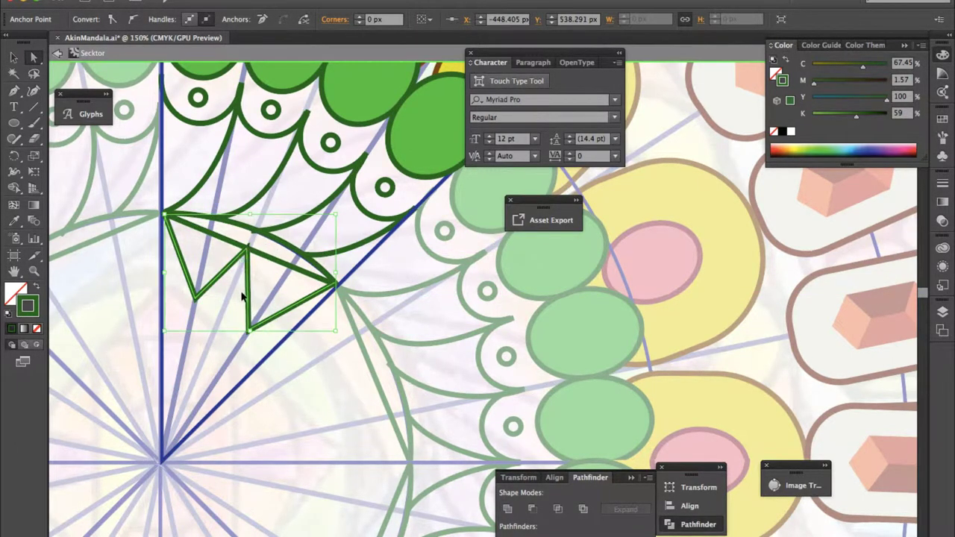
{"action": "left_click", "coordinate": [335, 284]}
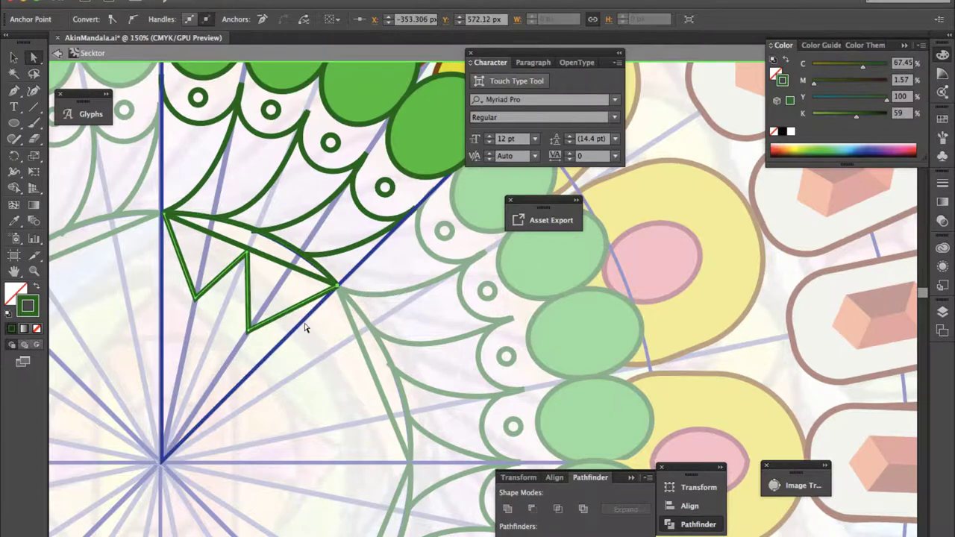
{"action": "key", "text": "ctrl+minus"}
Step: Zoom in on the mandala centre and enter the sector symbol for editing
{"action": "key", "text": "ctrl+minus"}
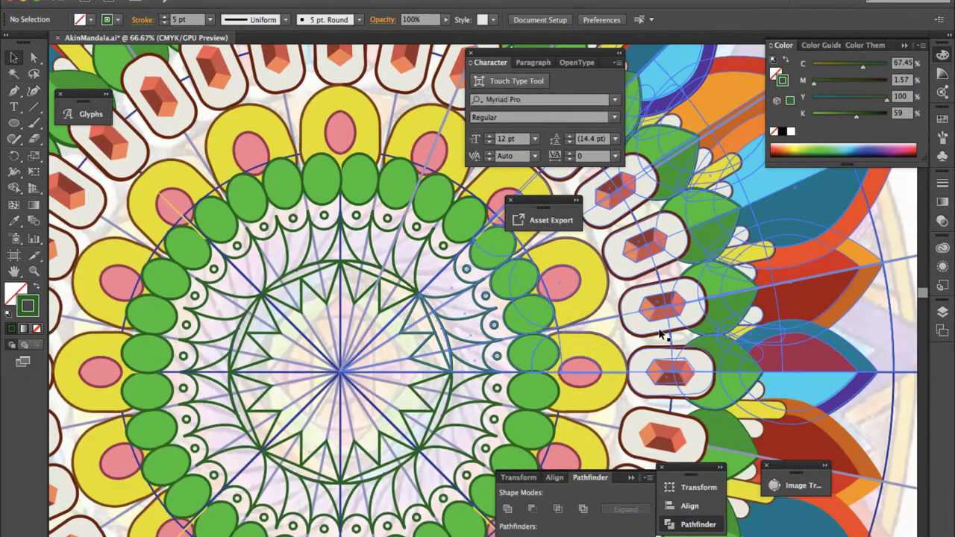
{"action": "key", "text": "ctrl+minus"}
{"action": "key", "text": "ctrl+minus"}
{"action": "key", "text": "ctrl+minus"}
{"action": "left_click", "coordinate": [400, 286]}
{"action": "key", "text": "ctrl+minus"}
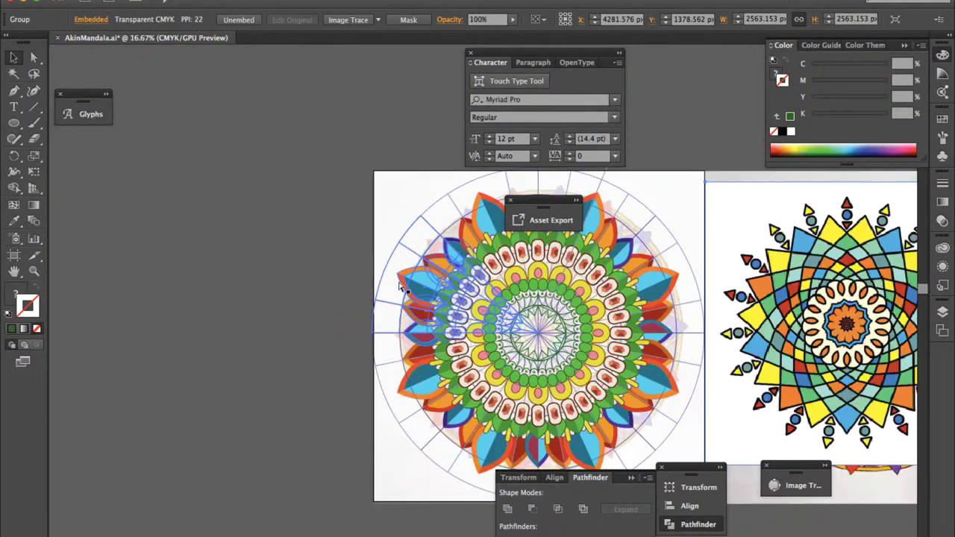
{"action": "key", "text": "ctrl+plus"}
{"action": "key", "text": "ctrl+plus"}
{"action": "scroll", "coordinate": [400, 286], "scroll_direction": "right", "scroll_amount": 5}
{"action": "scroll", "coordinate": [386, 317], "scroll_direction": "down", "scroll_amount": 1}
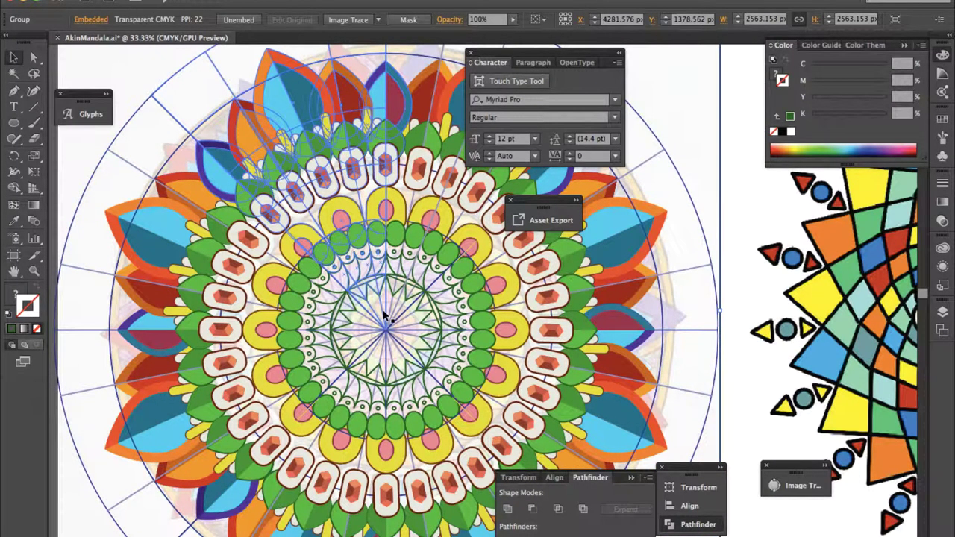
{"action": "key", "text": "ctrl+plus"}
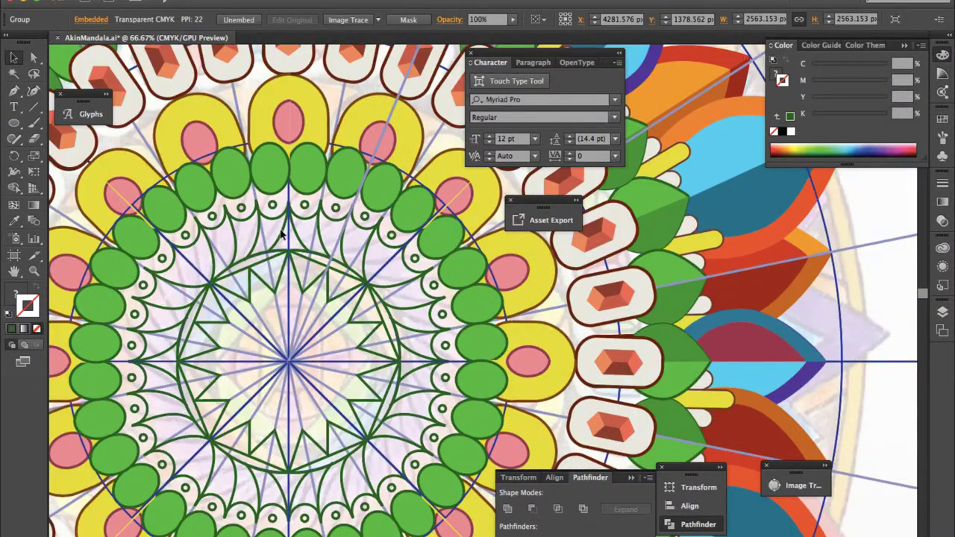
{"action": "key", "text": "ctrl+shift+a"}
{"action": "double_click", "coordinate": [322, 214]}
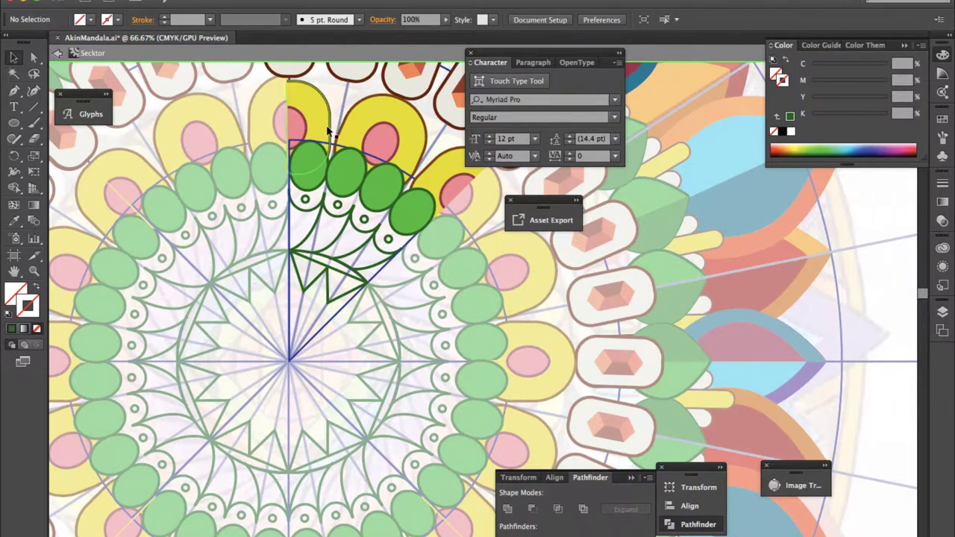
{"action": "scroll", "coordinate": [251, 288], "scroll_direction": "up", "scroll_amount": 3}
{"action": "scroll", "coordinate": [251, 288], "scroll_direction": "right", "scroll_amount": 2}
Step: Pen-draw a small closed triangle between the yellow petals
{"action": "left_click", "coordinate": [215, 306]}
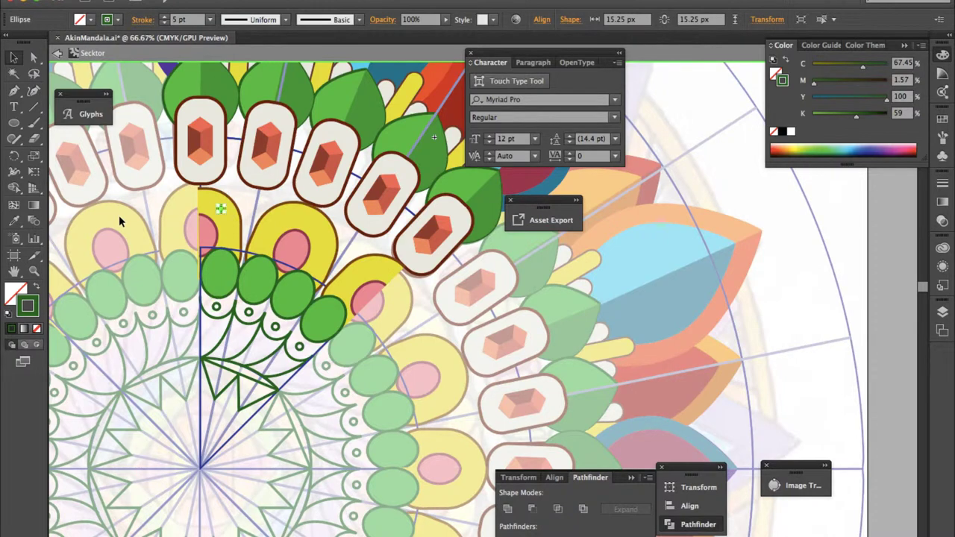
{"action": "left_click", "coordinate": [254, 207]}
{"action": "key", "text": "m"}
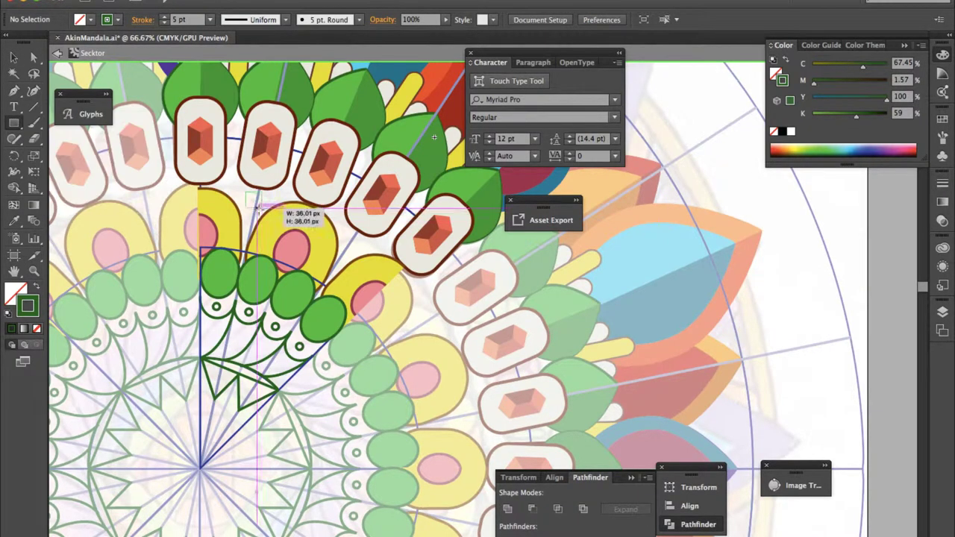
{"action": "key", "text": "p"}
{"action": "key", "text": "ctrl+plus"}
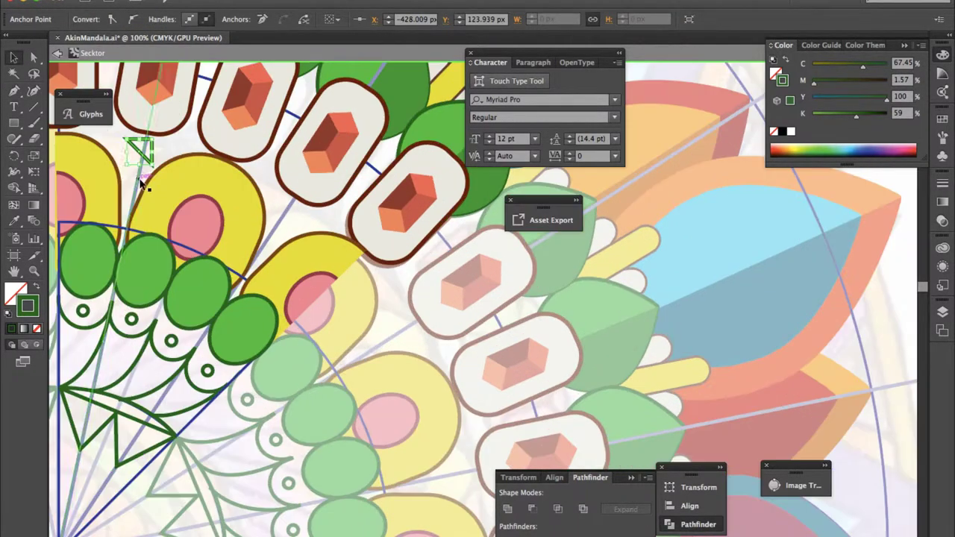
{"action": "scroll", "coordinate": [284, 186], "scroll_direction": "left", "scroll_amount": 4}
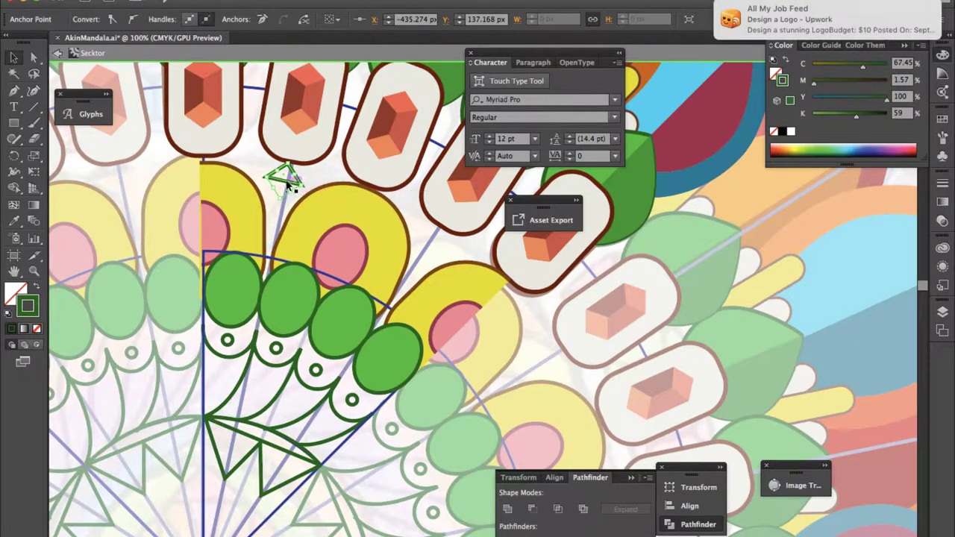
{"action": "left_click", "coordinate": [279, 187]}
{"action": "key", "text": "ctrl+plus"}
{"action": "key", "text": "ctrl+plus"}
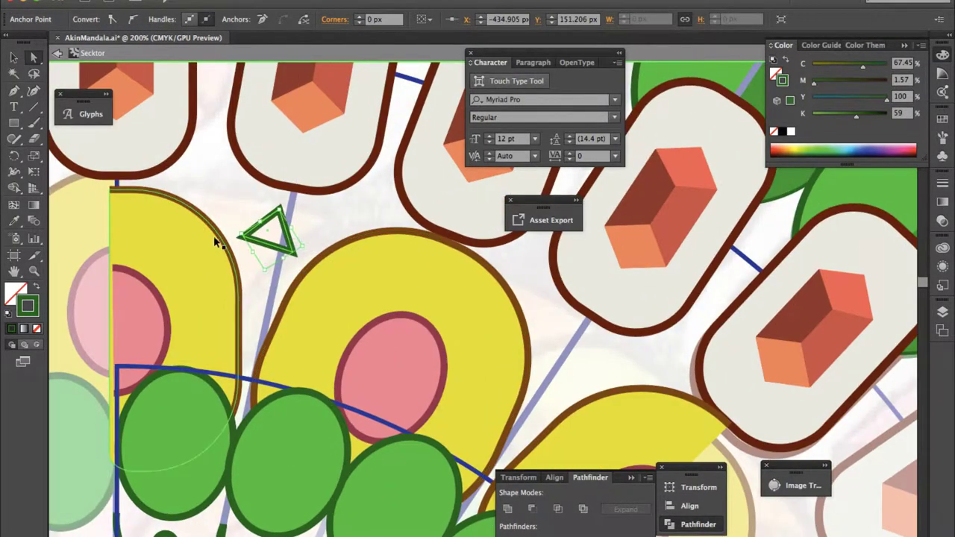
{"action": "key", "text": "ctrl+minus"}
{"action": "key", "text": "ctrl+minus"}
{"action": "key", "text": "ctrl+minus"}
Step: Sample an orange fill onto the triangle, nudge it into place and exit the symbol
{"action": "key", "text": "i"}
{"action": "left_click", "coordinate": [419, 123]}
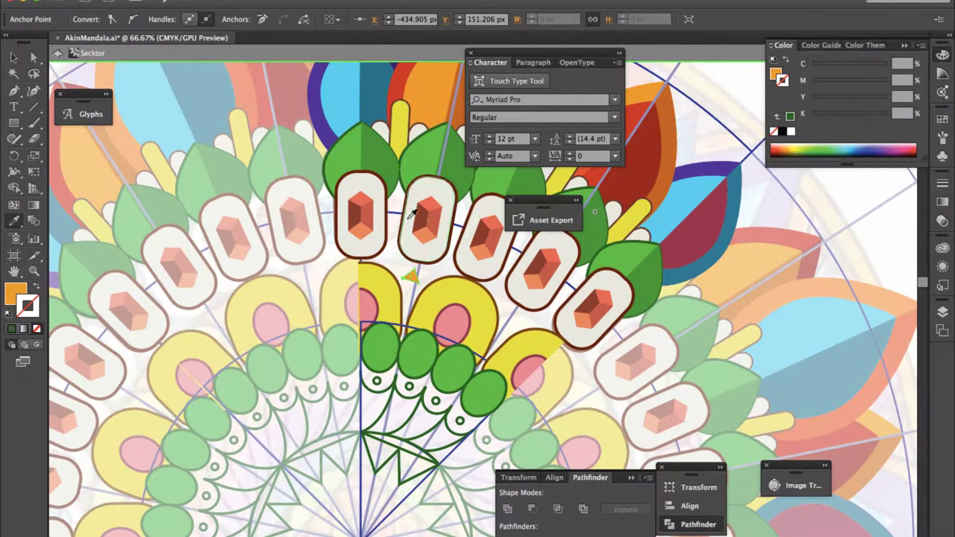
{"action": "key", "text": "ctrl+plus"}
{"action": "key", "text": "ctrl+plus"}
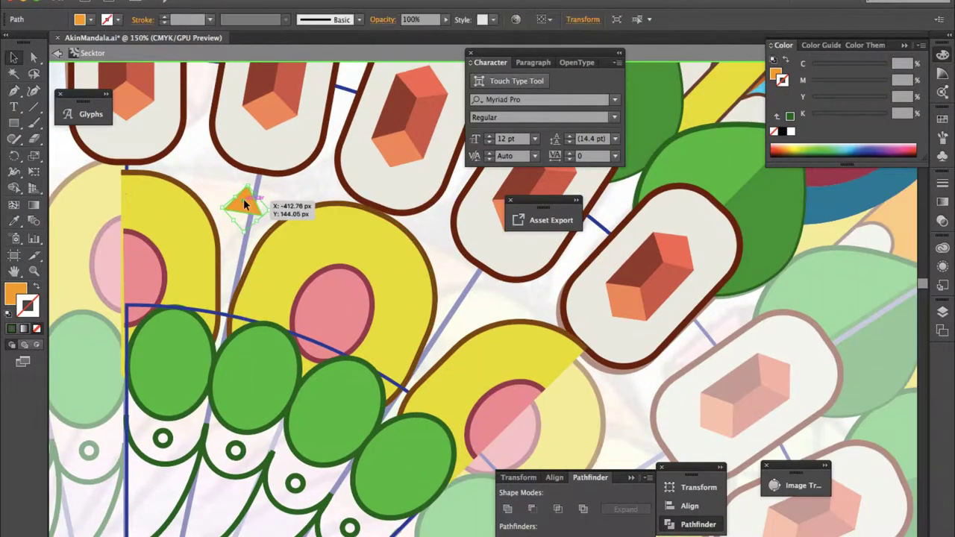
{"action": "left_click_drag", "start_coordinate": [243, 199], "coordinate": [492, 322]}
{"action": "key", "text": "ctrl+minus"}
{"action": "key", "text": "ctrl+minus"}
{"action": "key", "text": "ctrl+minus"}
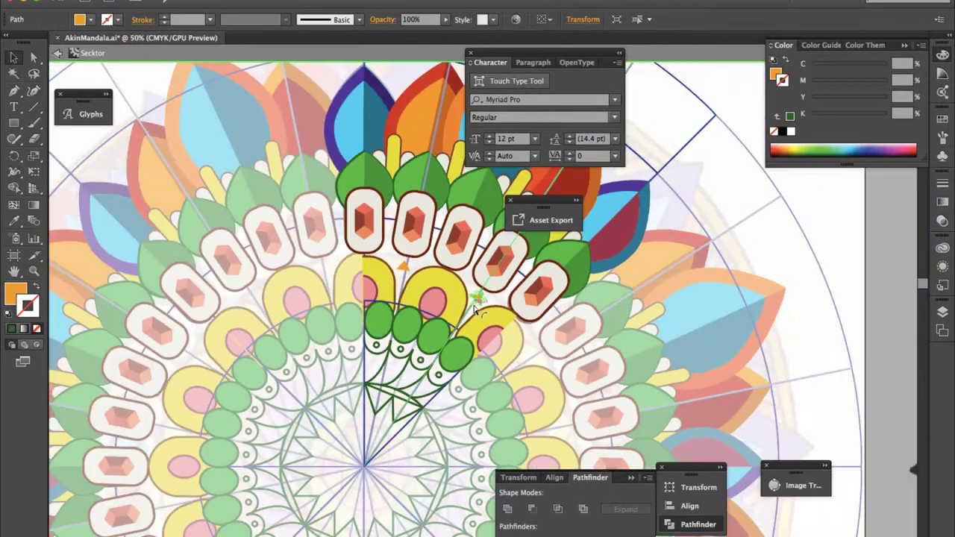
{"action": "key", "text": "ctrl+minus"}
{"action": "scroll", "coordinate": [696, 198], "scroll_direction": "down", "scroll_amount": 3}
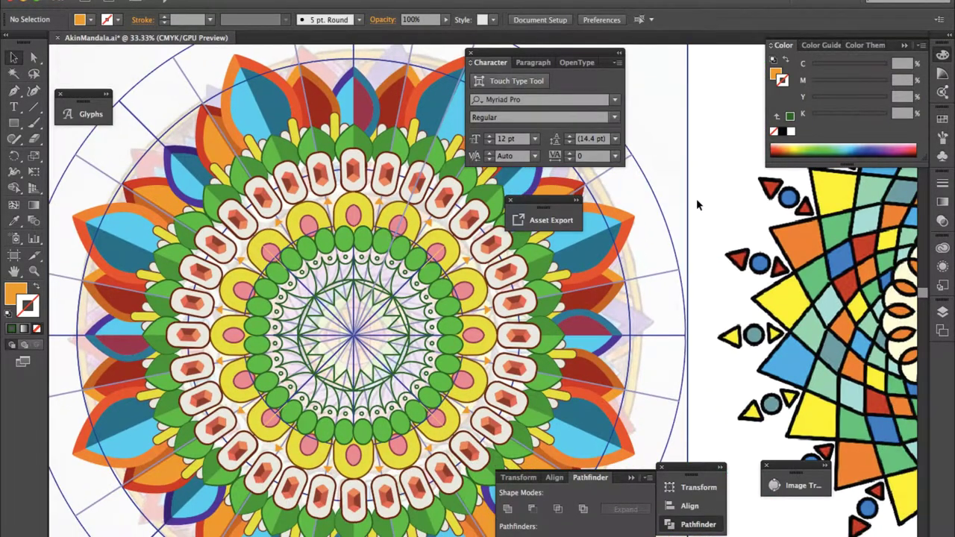
Step: Zoom in and double-click the upper sector group to enter Isolation Mode
{"action": "scroll", "coordinate": [696, 199], "scroll_direction": "up", "scroll_amount": 2}
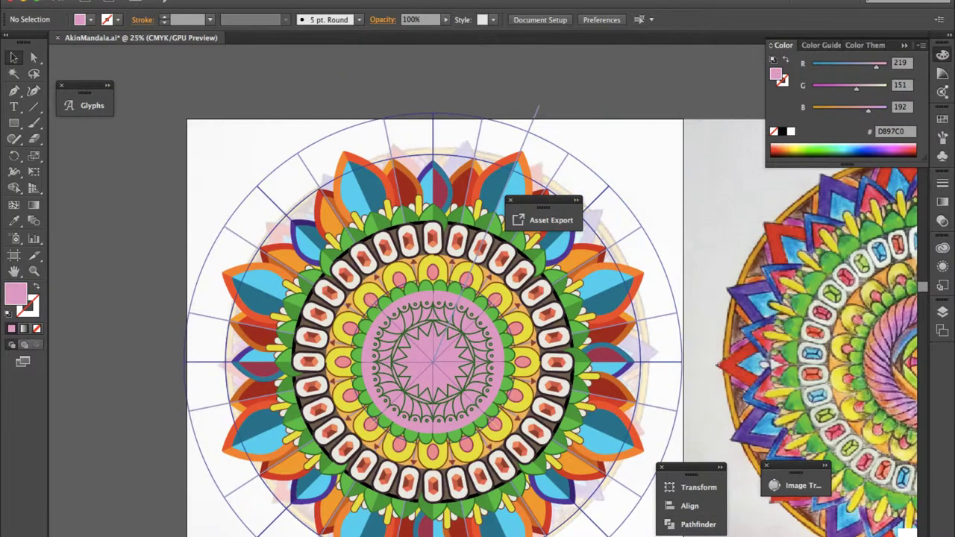
{"action": "key", "text": "ctrl+="}
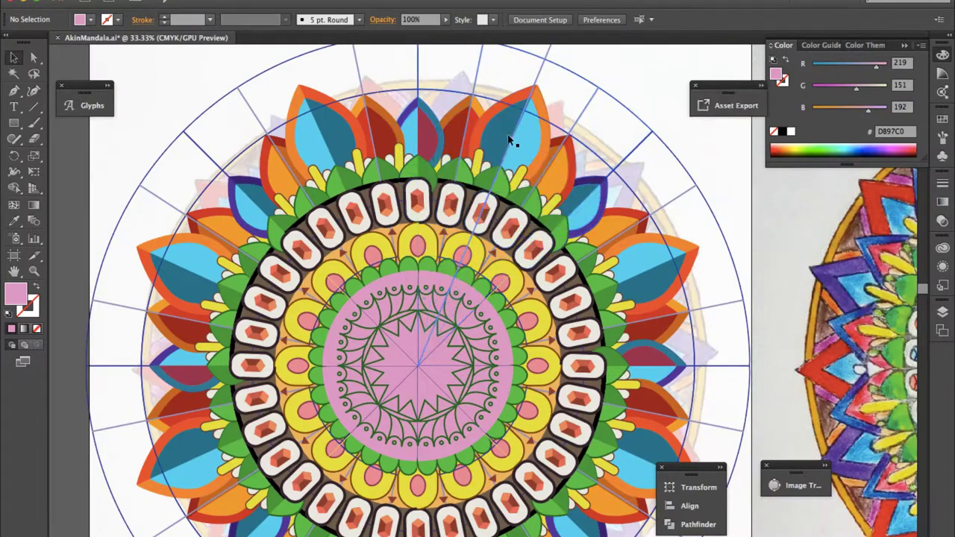
{"action": "double_click", "coordinate": [511, 142]}
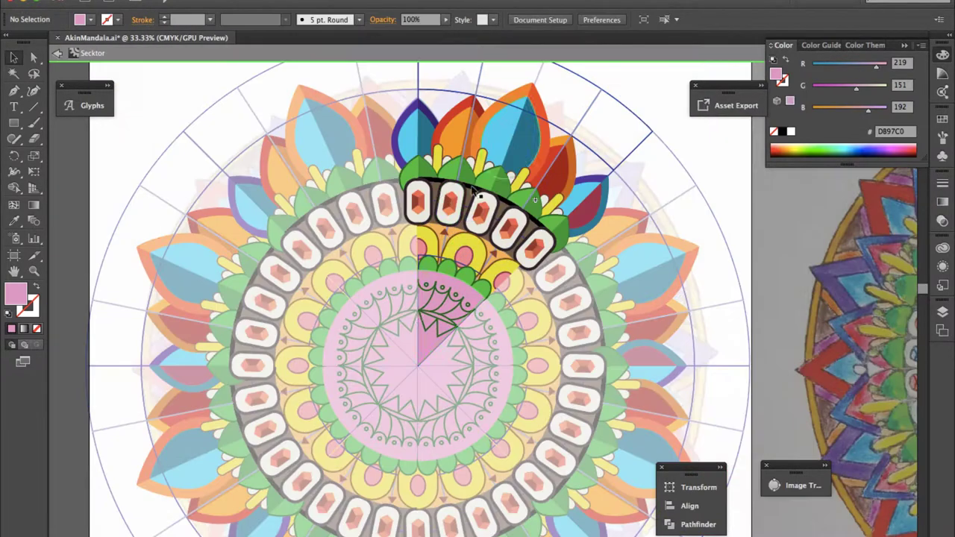
{"action": "key", "text": "ctrl+="}
Step: Remove the first oval's stroke and give it a vertical transparent-to-black linear gradient
{"action": "key", "text": "ctrl+="}
{"action": "left_click", "coordinate": [369, 227]}
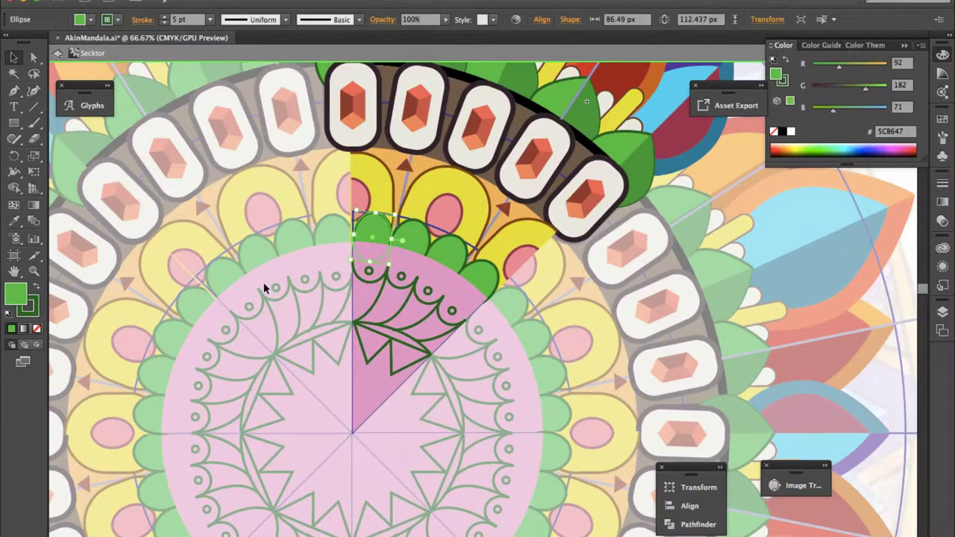
{"action": "key", "text": "ctrl+="}
{"action": "key", "text": "ctrl+="}
{"action": "key", "text": "x"}
{"action": "key", "text": "slash"}
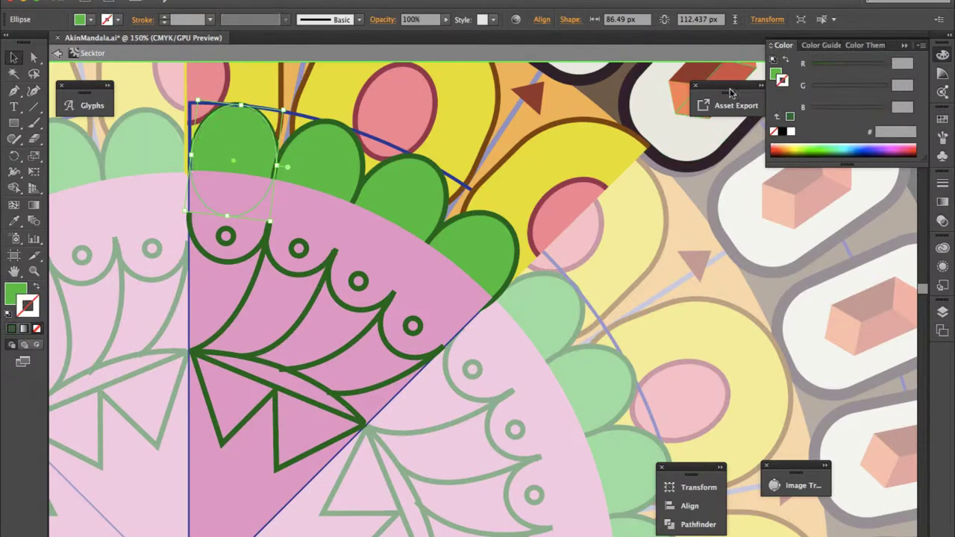
{"action": "left_click", "coordinate": [943, 201]}
{"action": "key", "text": "period"}
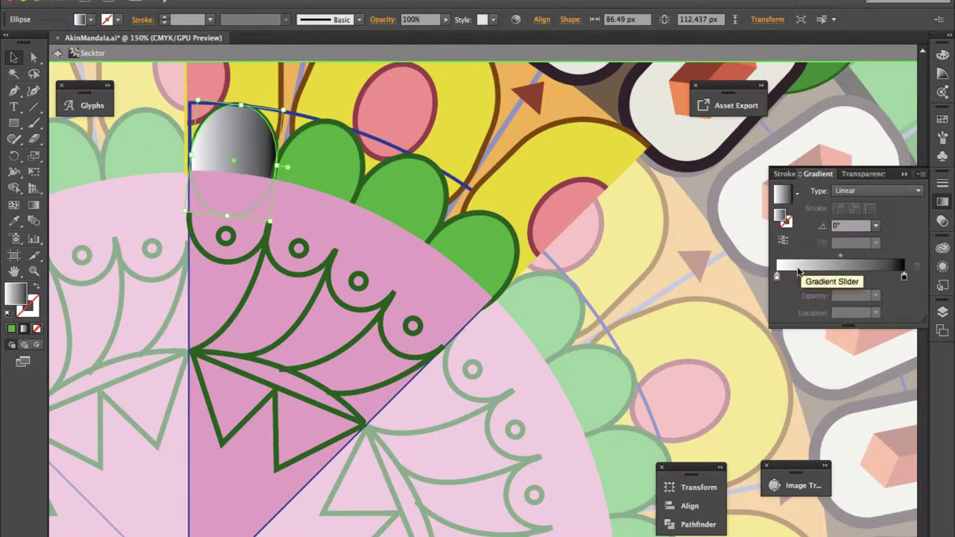
{"action": "double_click", "coordinate": [776, 276]}
{"action": "left_click", "coordinate": [759, 318]}
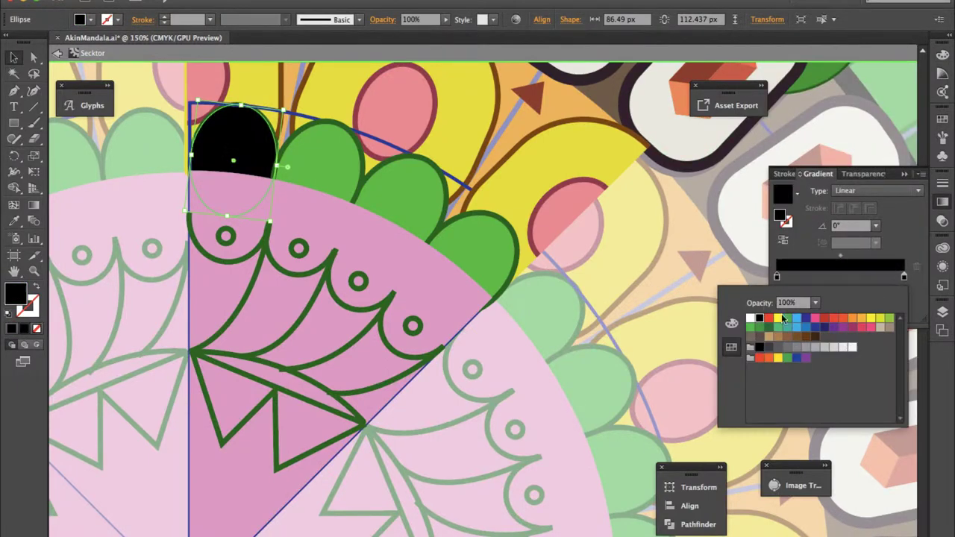
{"action": "left_click", "coordinate": [814, 302]}
{"action": "left_click", "coordinate": [820, 306]}
{"action": "key", "text": "g"}
{"action": "left_click_drag", "start_coordinate": [242, 113], "coordinate": [231, 186]}
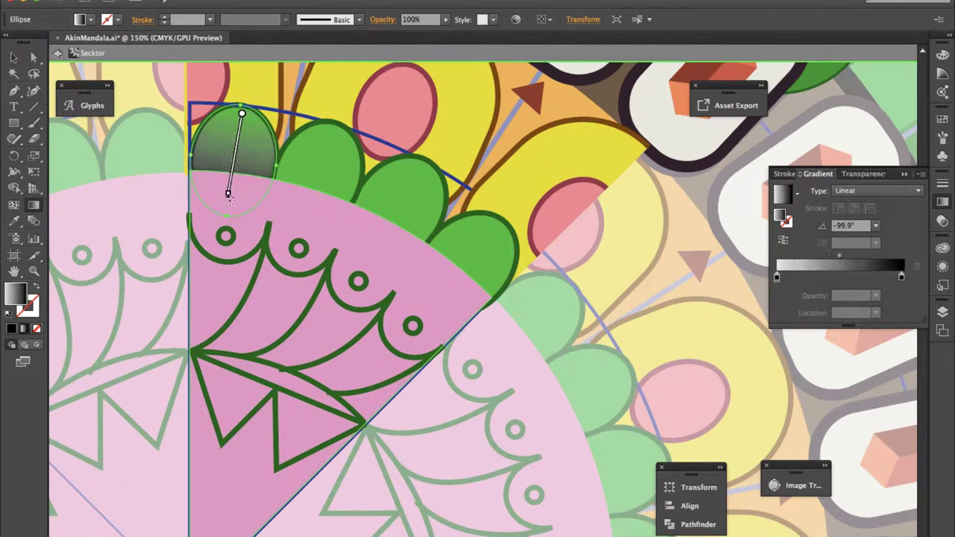
Step: Apply the dark gradient to the other green ovals as one gradient running across them
{"action": "key", "text": "v"}
{"action": "left_click", "coordinate": [321, 167]}
{"action": "left_click", "coordinate": [431, 233]}
{"action": "left_click", "coordinate": [395, 187], "text": "shift"}
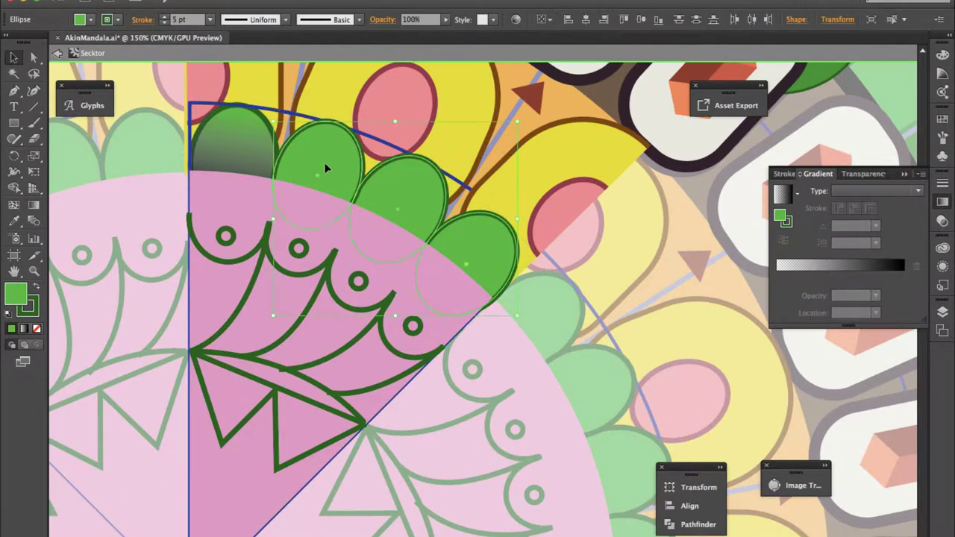
{"action": "left_click", "coordinate": [326, 164], "text": "shift"}
{"action": "key", "text": "period"}
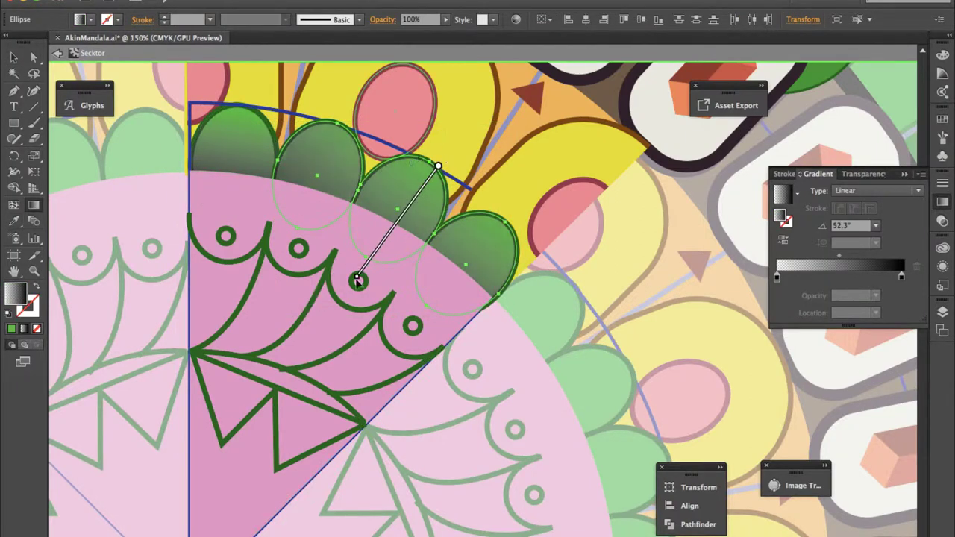
{"action": "left_click_drag", "start_coordinate": [438, 130], "coordinate": [368, 273]}
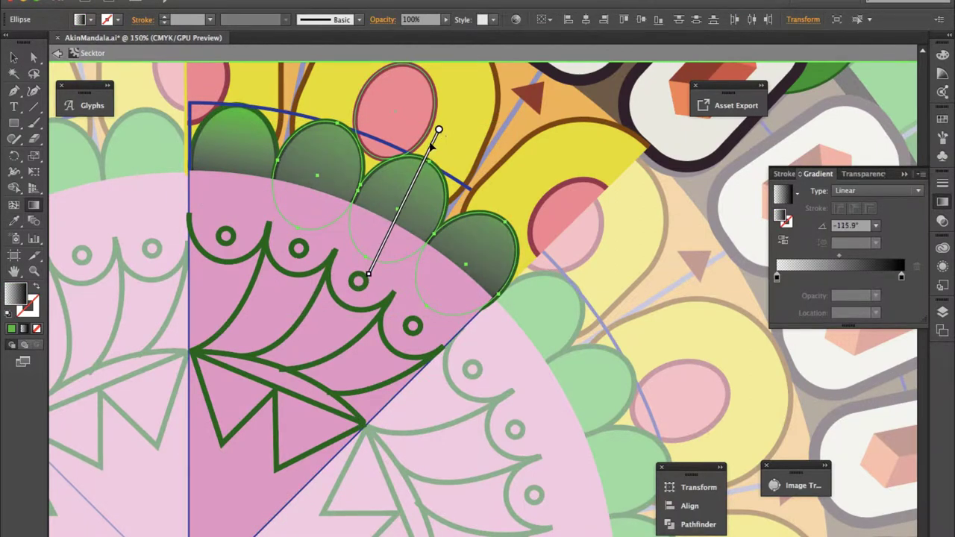
{"action": "left_click_drag", "start_coordinate": [427, 153], "coordinate": [371, 269]}
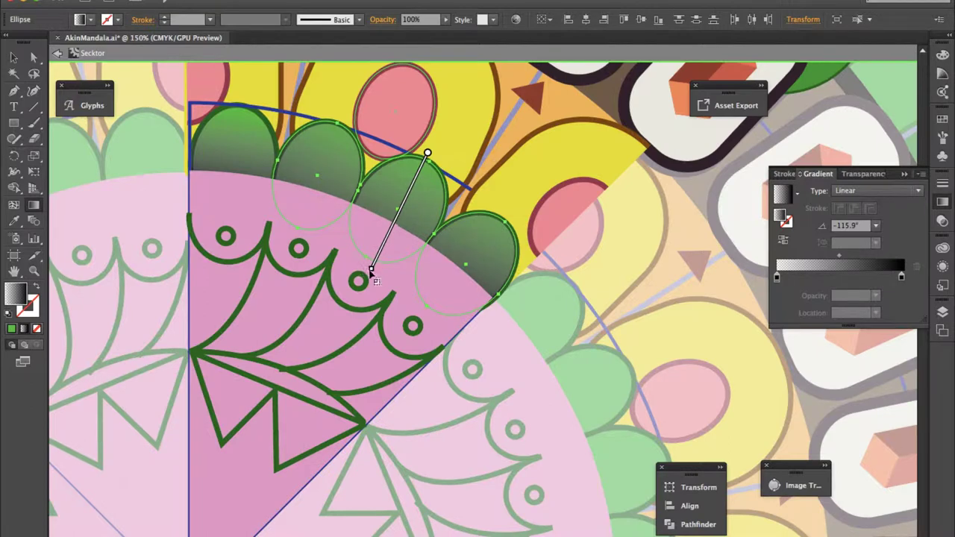
Step: Make the highlight oval's gradient stop white and angle the gradient vertically across the leaf
{"action": "key", "text": "v"}
{"action": "left_click", "coordinate": [314, 308]}
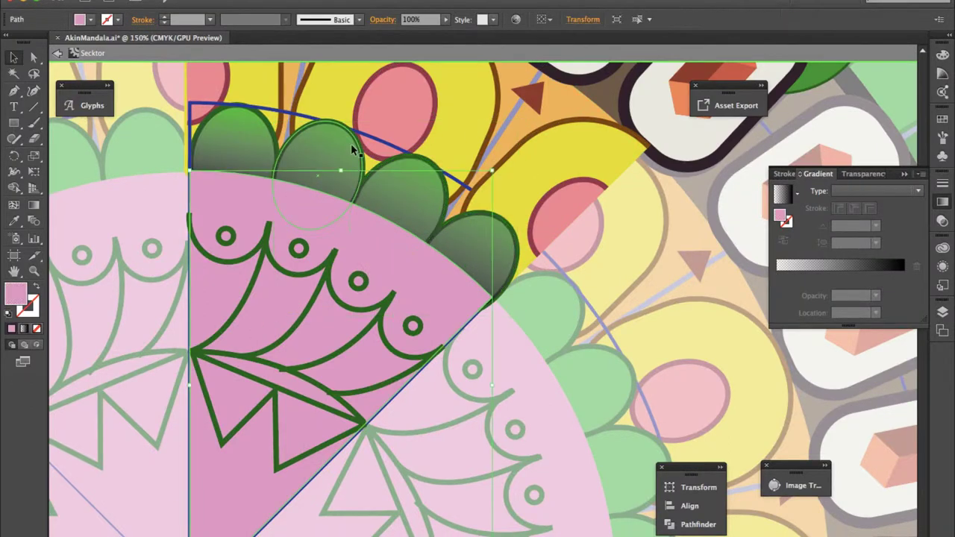
{"action": "left_click", "coordinate": [252, 134]}
{"action": "double_click", "coordinate": [776, 277]}
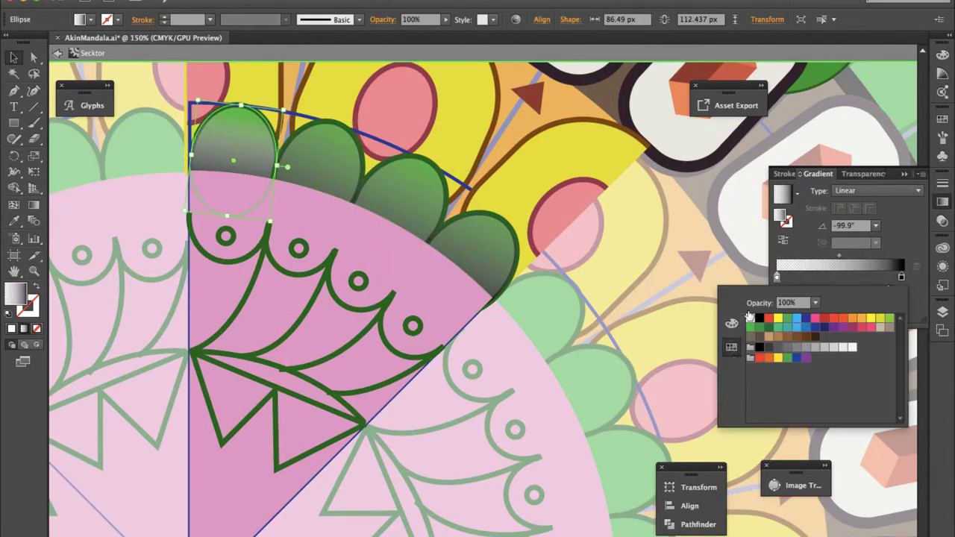
{"action": "left_click", "coordinate": [749, 316]}
{"action": "key", "text": "g"}
{"action": "left_click_drag", "start_coordinate": [228, 188], "coordinate": [250, 116]}
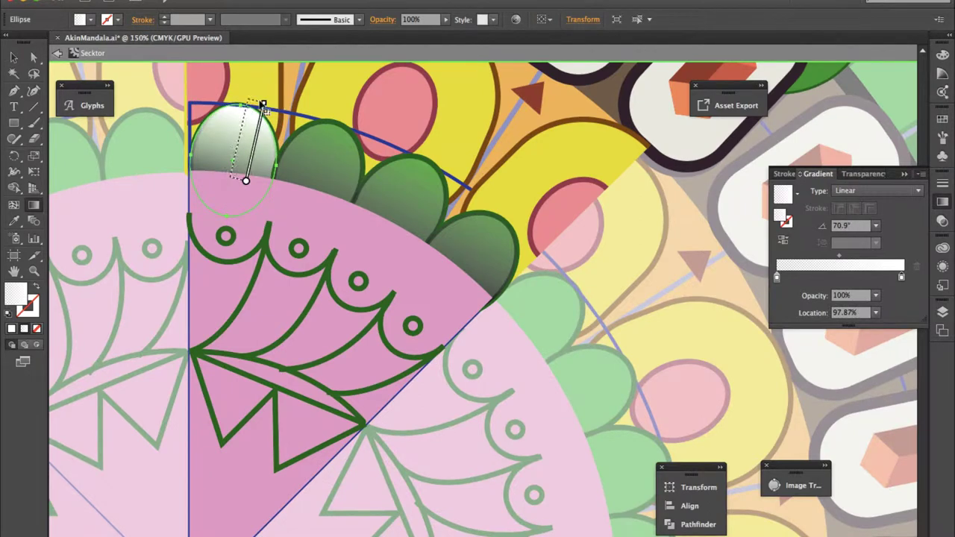
{"action": "left_click_drag", "start_coordinate": [231, 177], "coordinate": [246, 85]}
{"action": "key", "text": "v"}
Step: Narrow the highlight oval and set its blend mode to Overlay
{"action": "left_click_drag", "start_coordinate": [277, 162], "coordinate": [262, 170]}
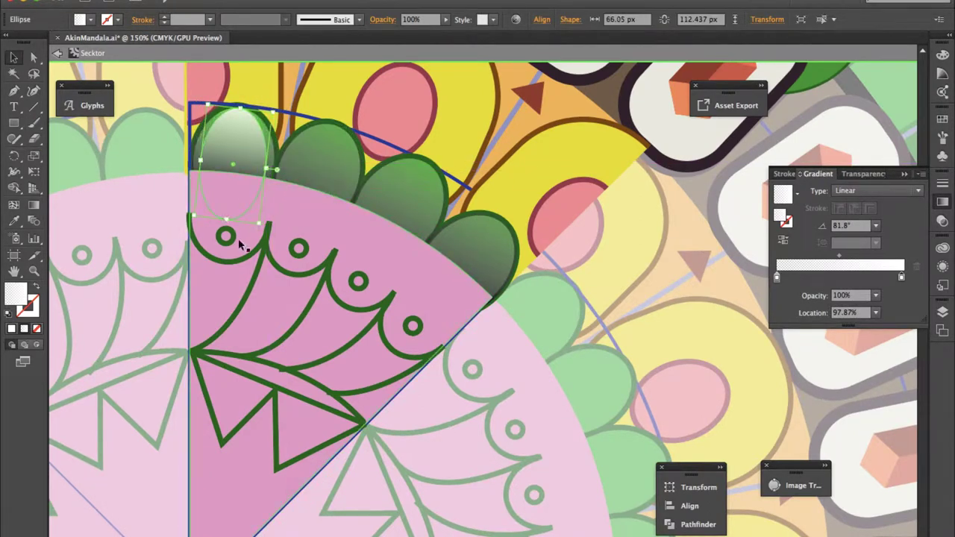
{"action": "left_click", "coordinate": [942, 221]}
{"action": "left_click", "coordinate": [806, 190]}
{"action": "left_click", "coordinate": [813, 325]}
Step: Check the overlay result, then zoom to 200% on the first leaf's highlight oval
{"action": "left_click", "coordinate": [618, 215]}
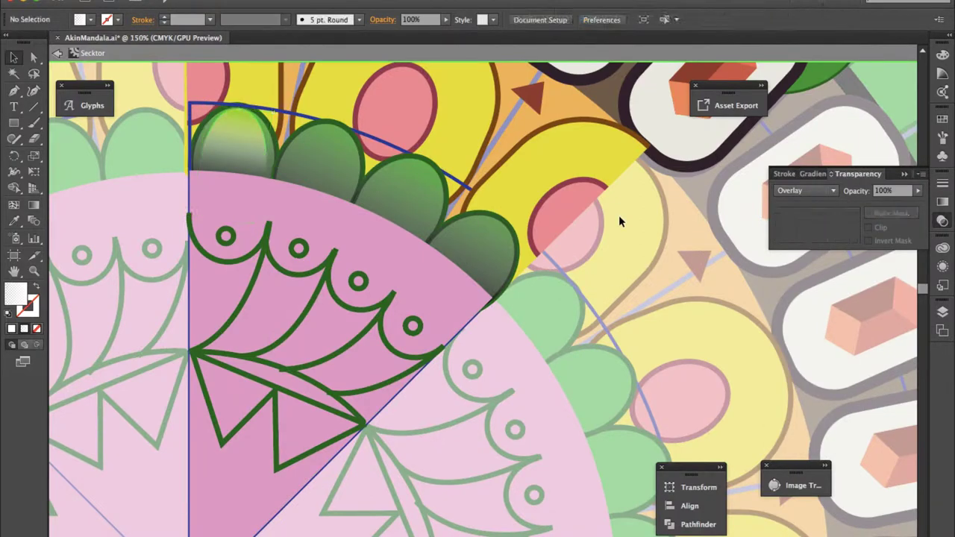
{"action": "left_click", "coordinate": [242, 123]}
{"action": "key", "text": "ctrl+equal"}
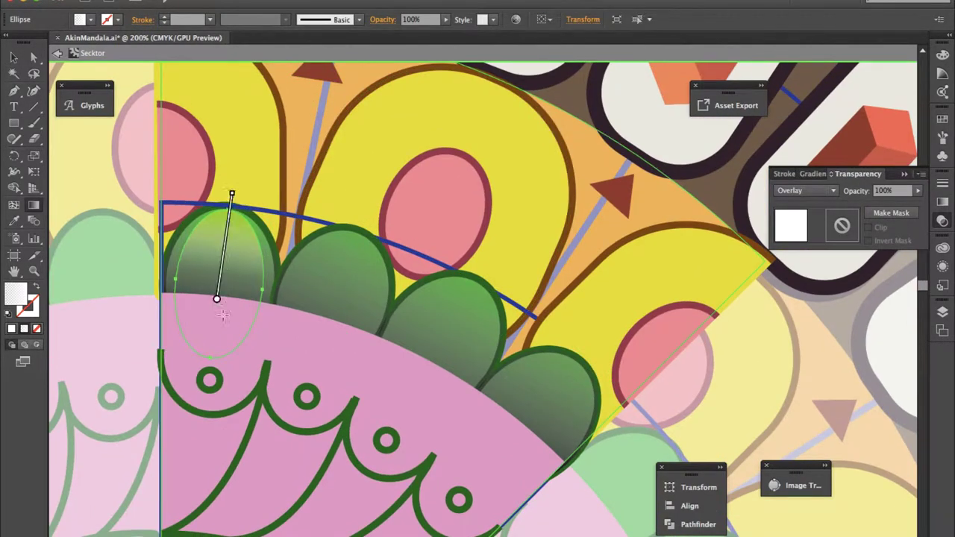
{"action": "left_click", "coordinate": [145, 364]}
{"action": "left_click", "coordinate": [216, 298]}
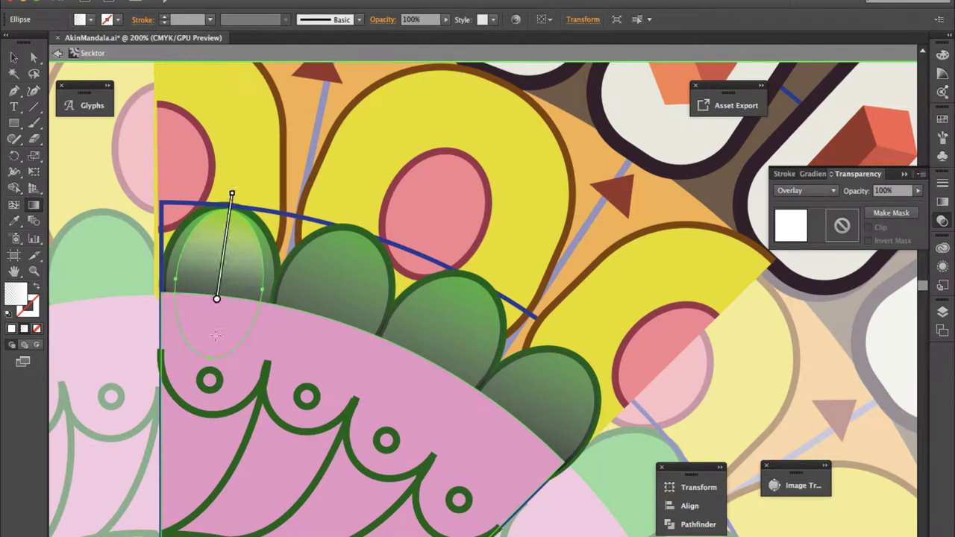
{"action": "left_click", "coordinate": [248, 431]}
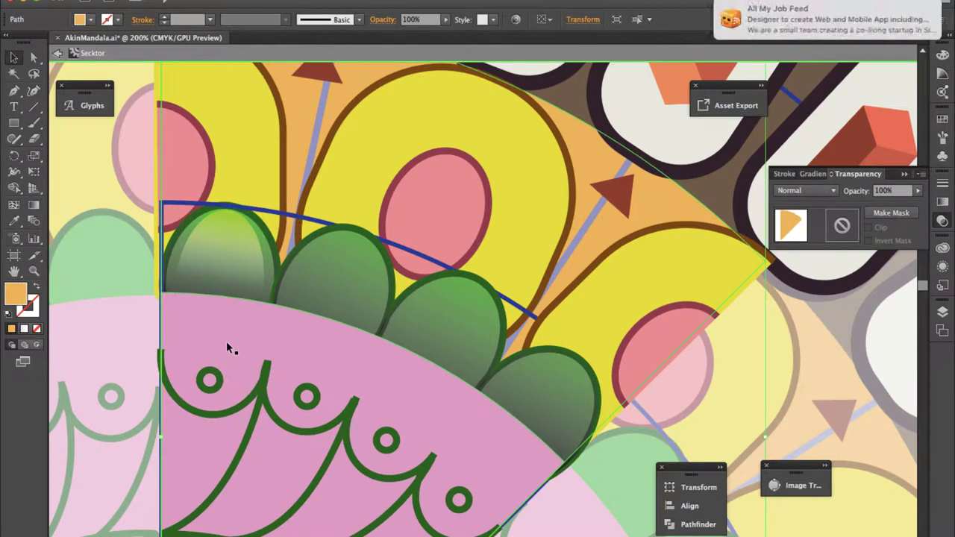
Step: Shrink the highlight into a small round glow at the tip and move the small oval lower
{"action": "left_click", "coordinate": [170, 254]}
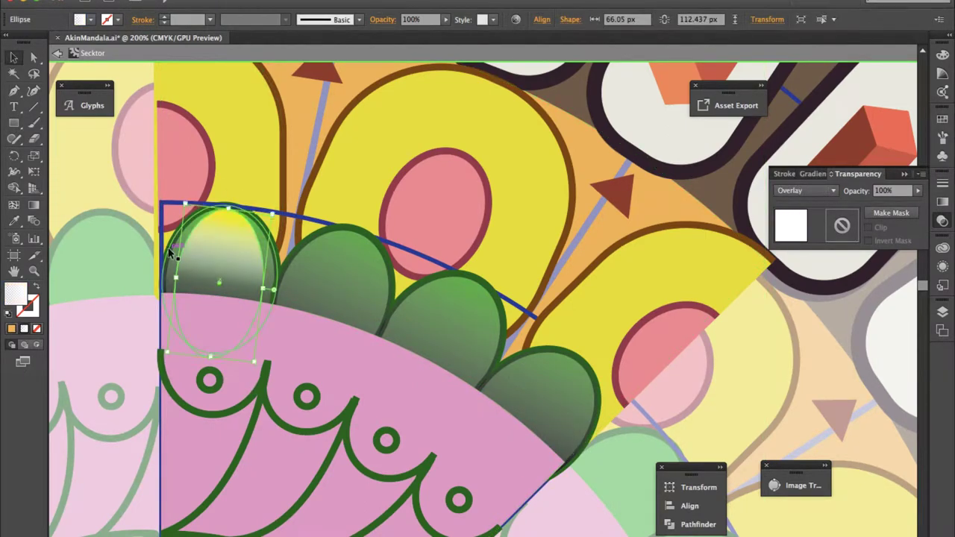
{"action": "left_click_drag", "start_coordinate": [211, 358], "coordinate": [222, 256]}
{"action": "mouse_move", "coordinate": [271, 215]}
{"action": "left_mouse_down"}
{"action": "mouse_move", "coordinate": [231, 220]}
{"action": "mouse_move", "coordinate": [233, 250]}
{"action": "left_mouse_up"}
{"action": "key", "text": "g"}
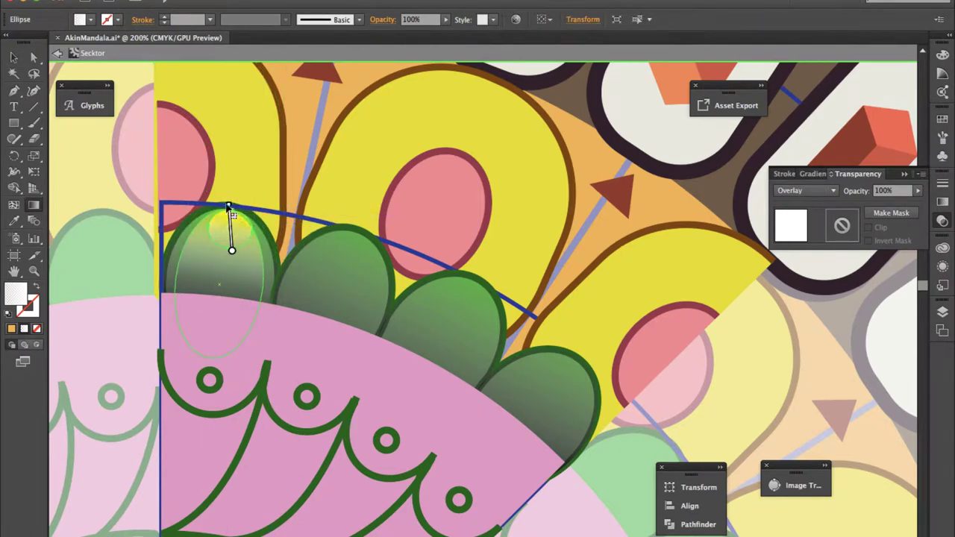
{"action": "key", "text": "v"}
{"action": "left_click", "coordinate": [227, 155]}
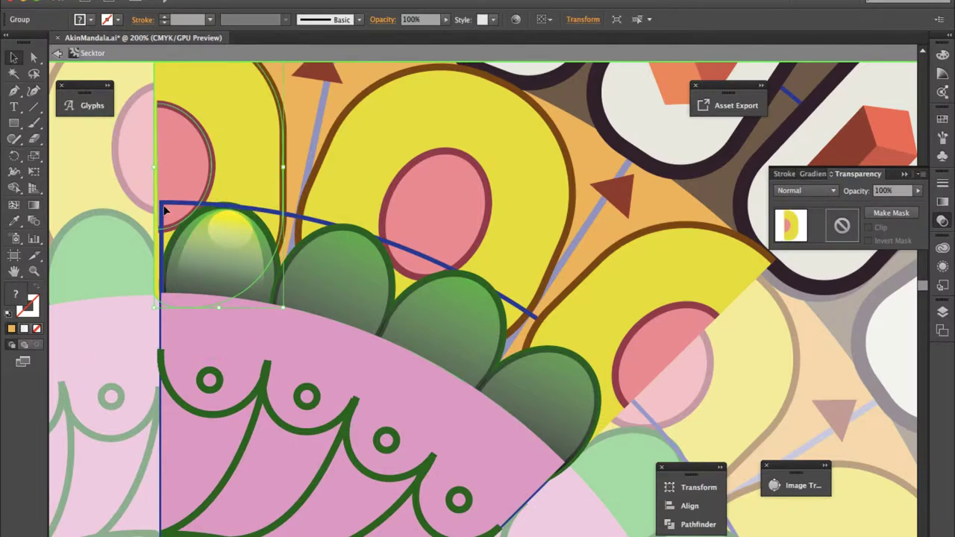
{"action": "mouse_move", "coordinate": [227, 223]}
{"action": "left_mouse_down"}
{"action": "mouse_move", "coordinate": [251, 270]}
{"action": "mouse_move", "coordinate": [237, 246]}
{"action": "left_mouse_up"}
Step: At 400% zoom, warp the small oval into a crescent sliver, then delete it
{"action": "key", "text": "ctrl+="}
{"action": "key", "text": "shift+r"}
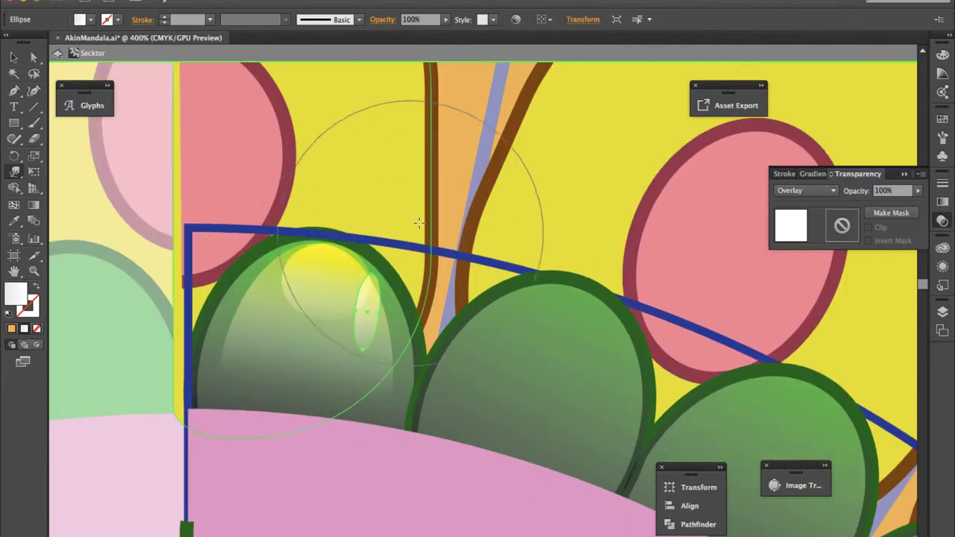
{"action": "left_click_drag", "start_coordinate": [419, 222], "coordinate": [388, 246]}
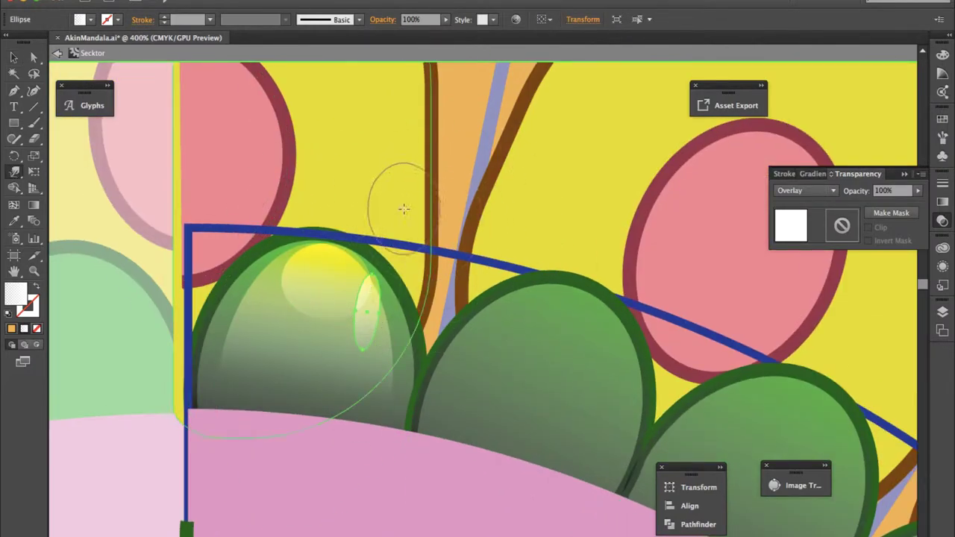
{"action": "mouse_move", "coordinate": [356, 292]}
{"action": "left_mouse_down"}
{"action": "mouse_move", "coordinate": [363, 299]}
{"action": "mouse_move", "coordinate": [363, 286]}
{"action": "left_mouse_up"}
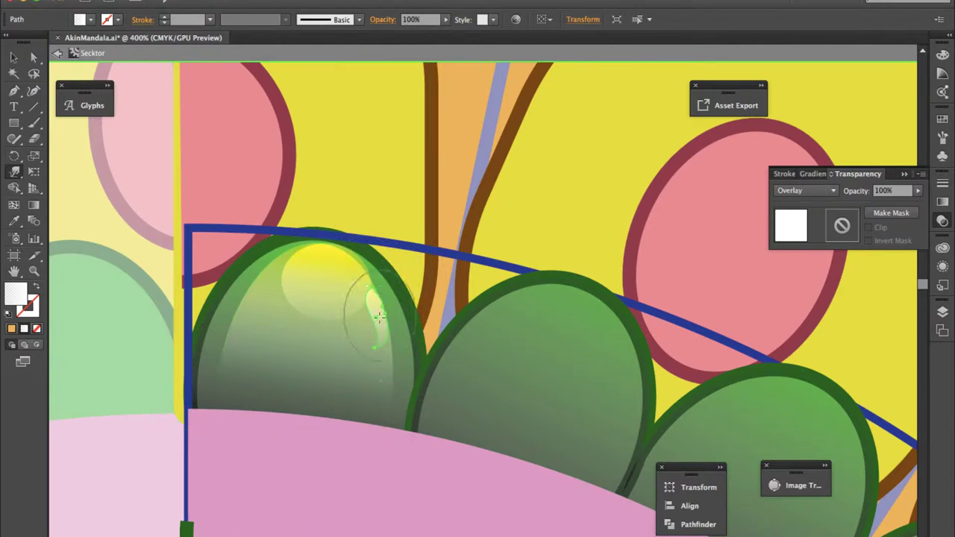
{"action": "left_click_drag", "start_coordinate": [366, 295], "coordinate": [386, 347]}
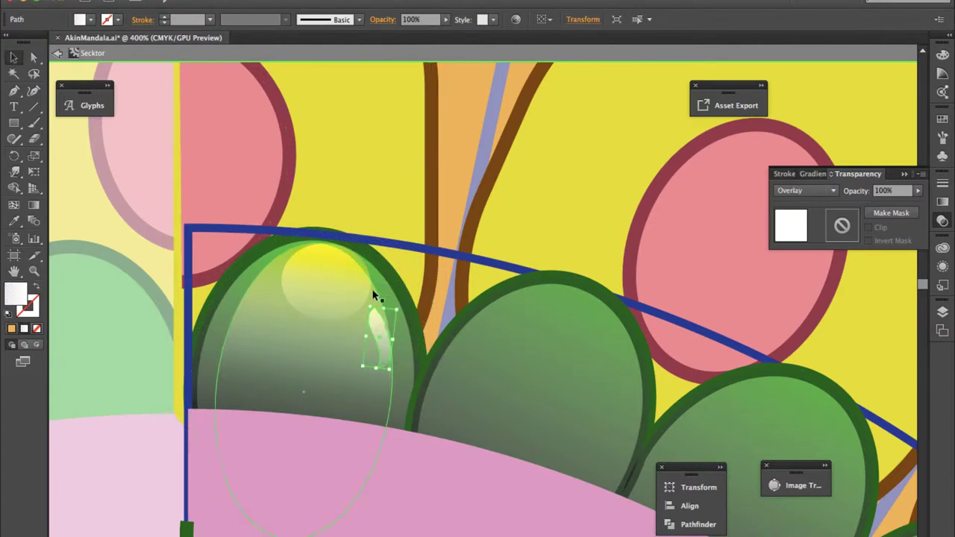
{"action": "left_click_drag", "start_coordinate": [373, 285], "coordinate": [383, 328]}
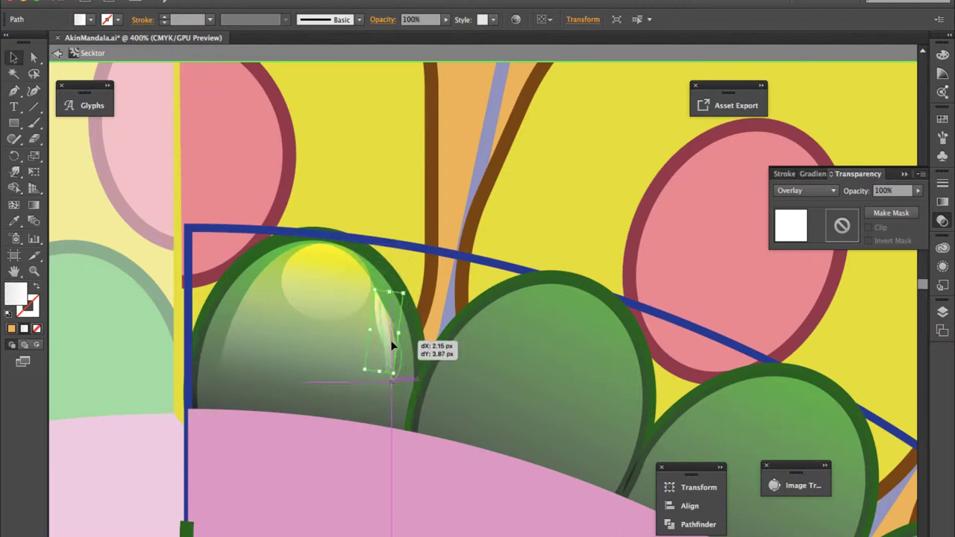
{"action": "key", "text": "v"}
{"action": "key", "text": "Delete"}
Step: Draw a new small white oval and rotate it along the leaf edge
{"action": "key", "text": "l"}
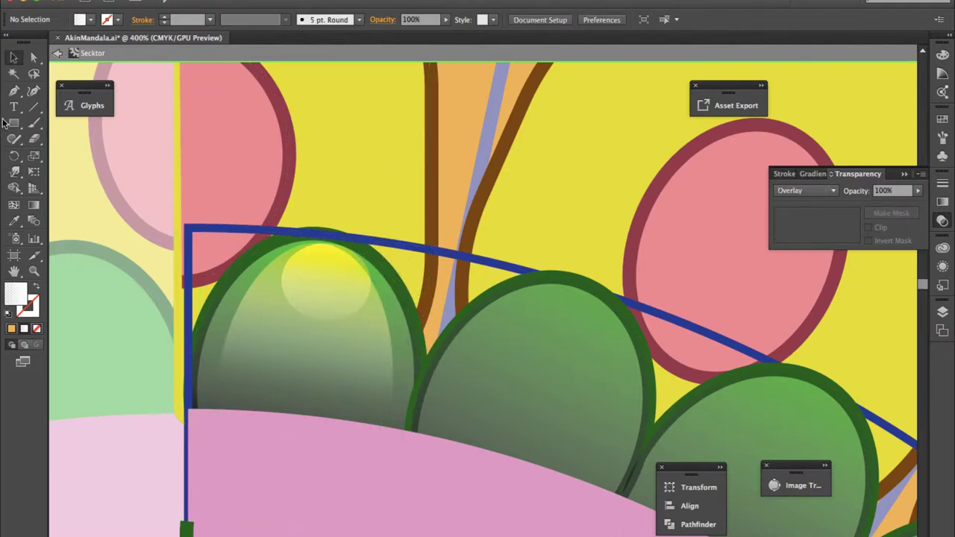
{"action": "left_click_drag", "start_coordinate": [282, 241], "coordinate": [373, 321]}
{"action": "mouse_move", "coordinate": [342, 278]}
{"action": "left_mouse_down"}
{"action": "mouse_move", "coordinate": [363, 341]}
{"action": "mouse_move", "coordinate": [416, 340]}
{"action": "left_mouse_up"}
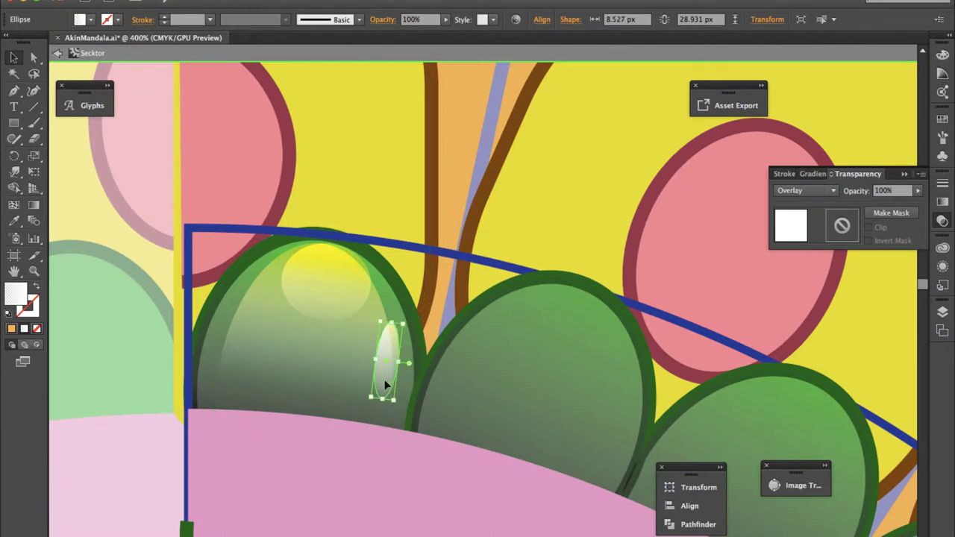
{"action": "left_click_drag", "start_coordinate": [386, 390], "coordinate": [390, 397]}
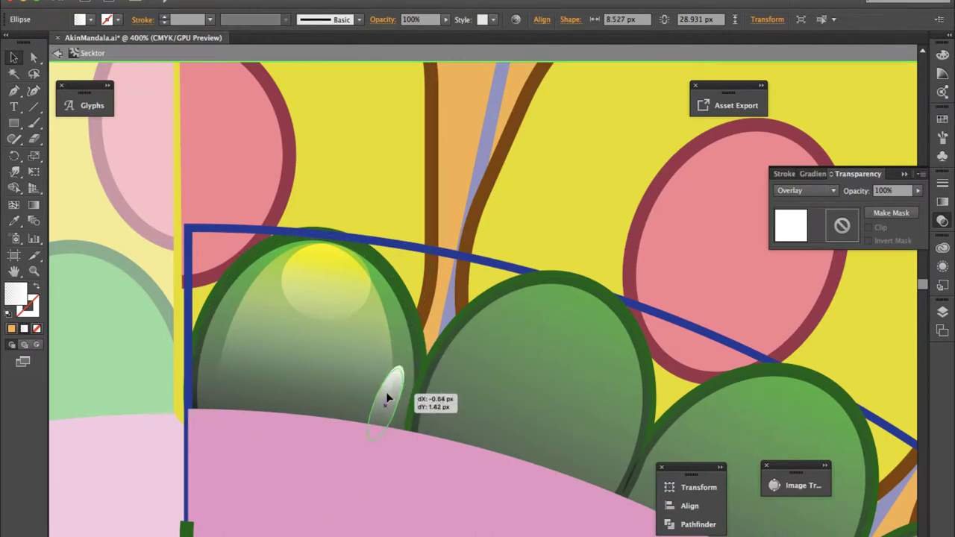
Step: Warp the white oval into a tall teardrop streak and set its opacity to 52%
{"action": "key", "text": "shift+r"}
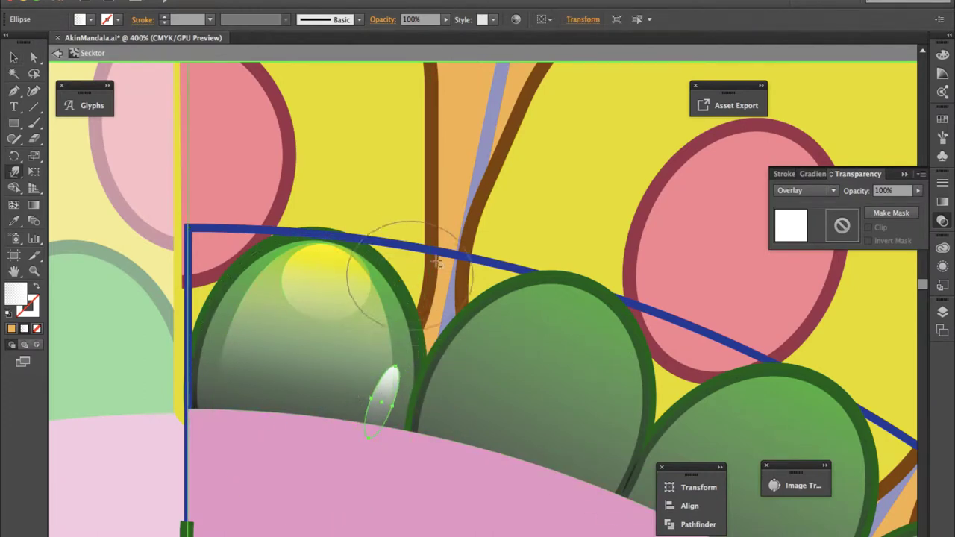
{"action": "left_click_drag", "start_coordinate": [396, 373], "coordinate": [385, 355]}
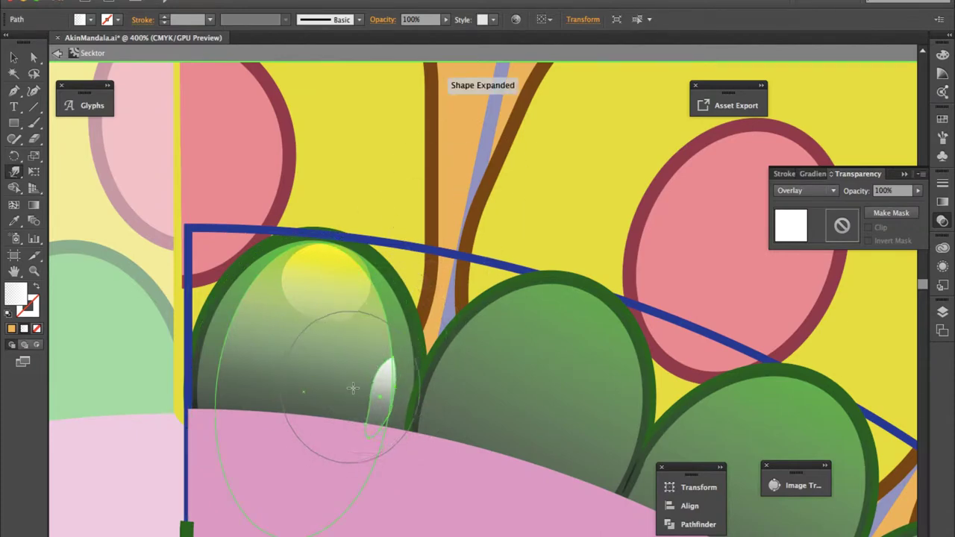
{"action": "left_click_drag", "start_coordinate": [376, 407], "coordinate": [388, 336]}
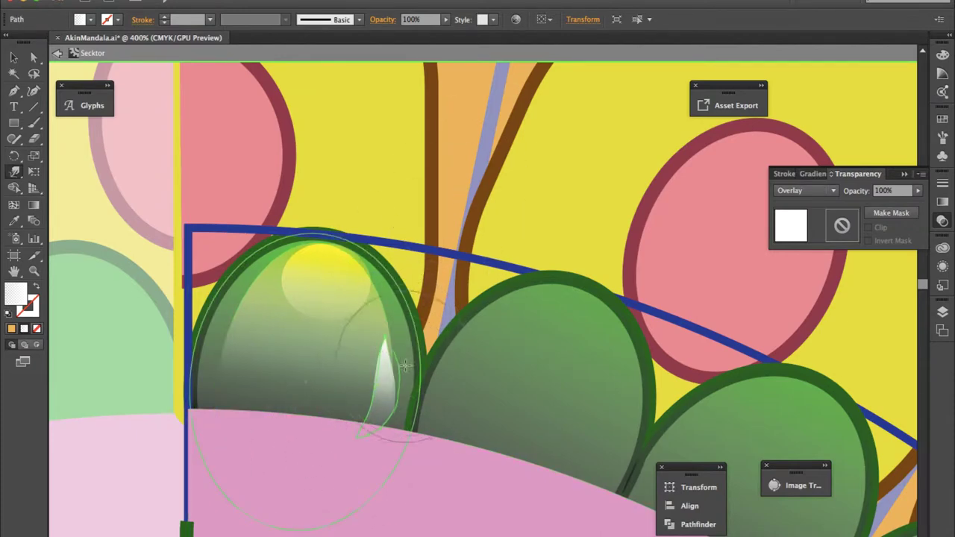
{"action": "left_click", "coordinate": [884, 191]}
{"action": "type", "text": "52"}
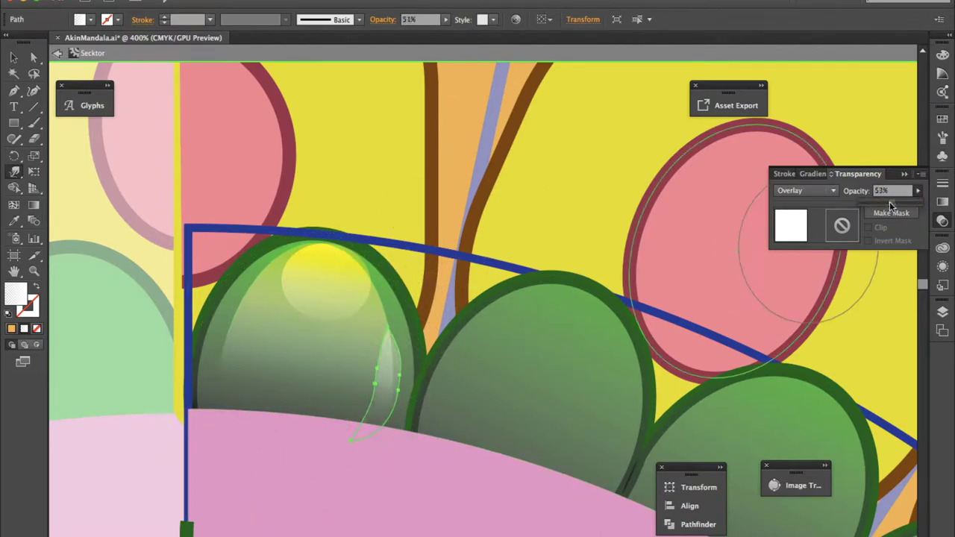
{"action": "key", "text": "Return"}
{"action": "key", "text": "v"}
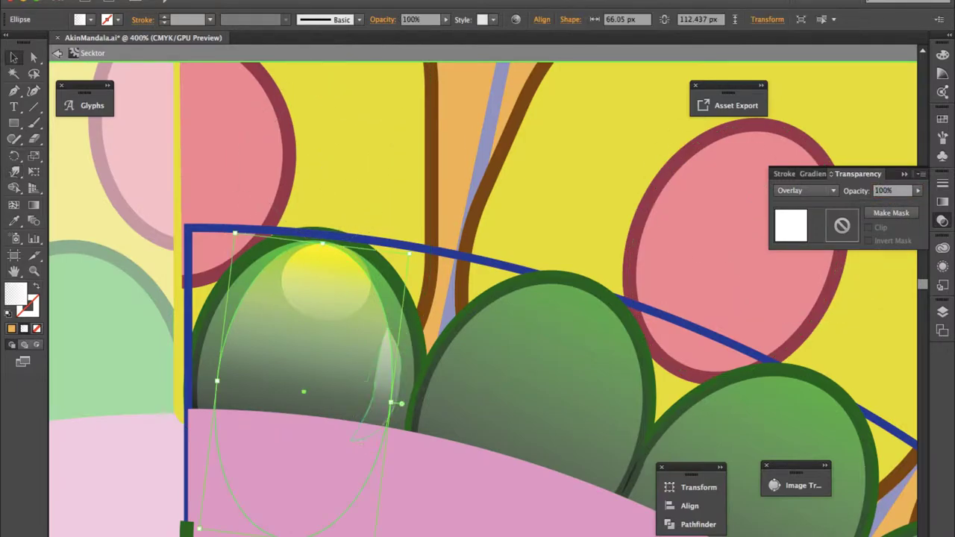
Step: Exit isolation, view the whole mandala, then isolate the Sektor symbol by double-clicking it
{"action": "left_click", "coordinate": [668, 177]}
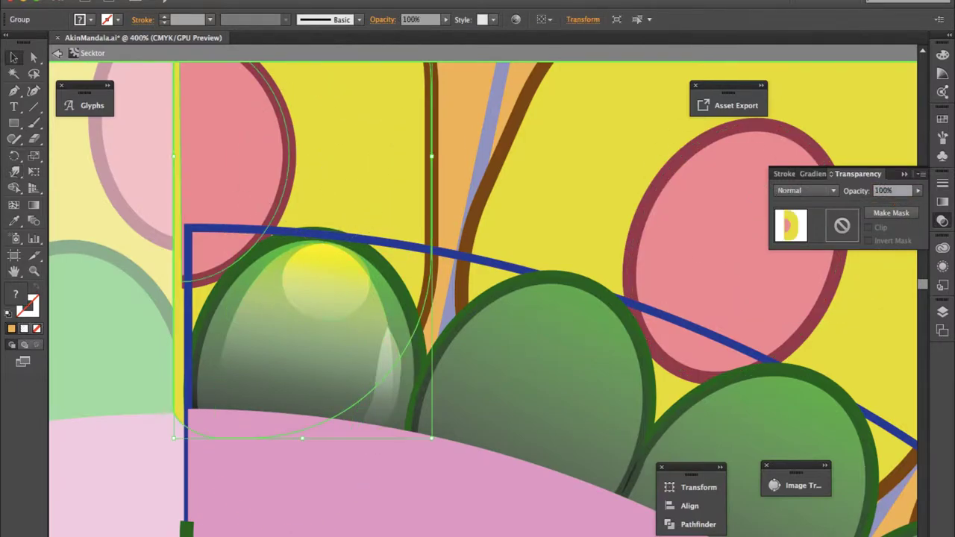
{"action": "key", "text": "ctrl+minus"}
{"action": "key", "text": "ctrl+minus"}
{"action": "key", "text": "ctrl+minus"}
{"action": "key", "text": "ctrl+minus"}
{"action": "key", "text": "Escape"}
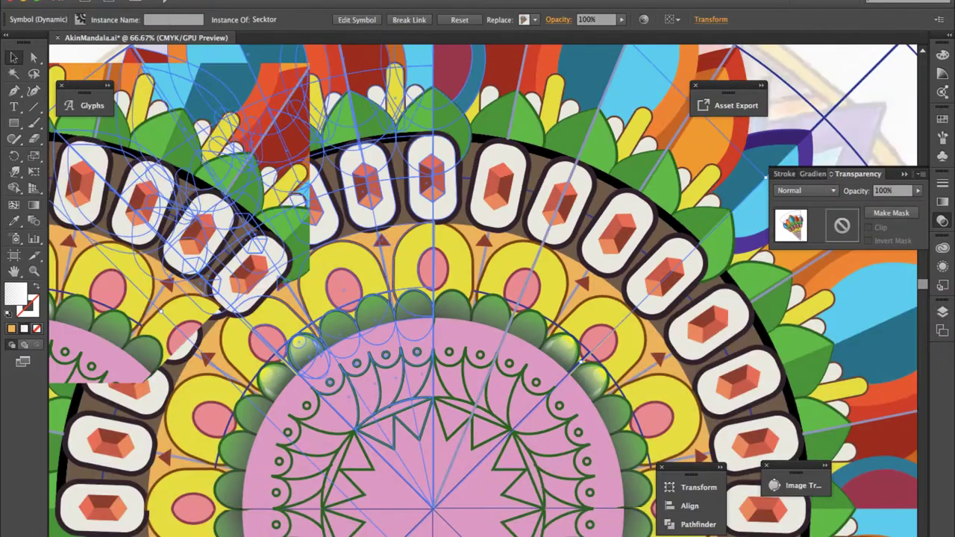
{"action": "key", "text": "ctrl+0"}
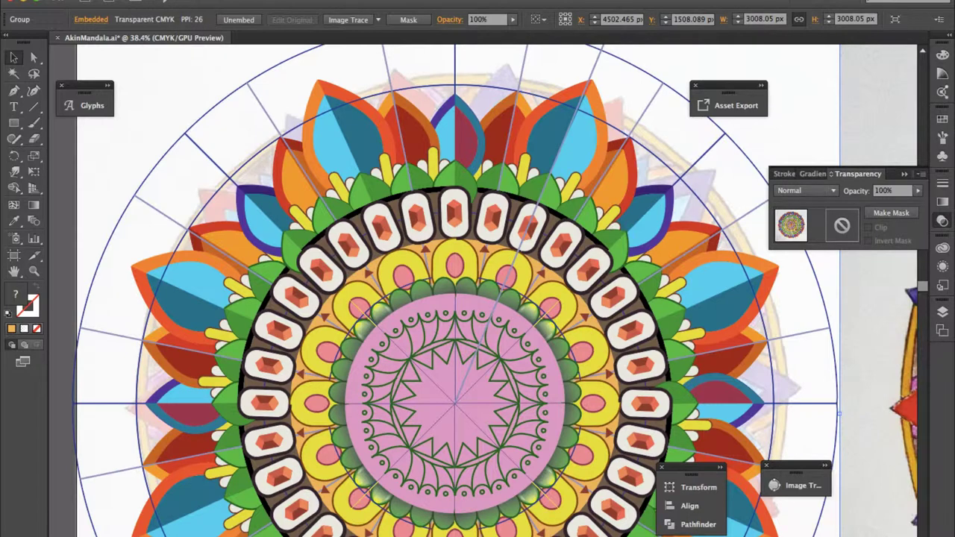
{"action": "key", "text": "ctrl+plus"}
{"action": "key", "text": "ctrl+plus"}
{"action": "key", "text": "ctrl+plus"}
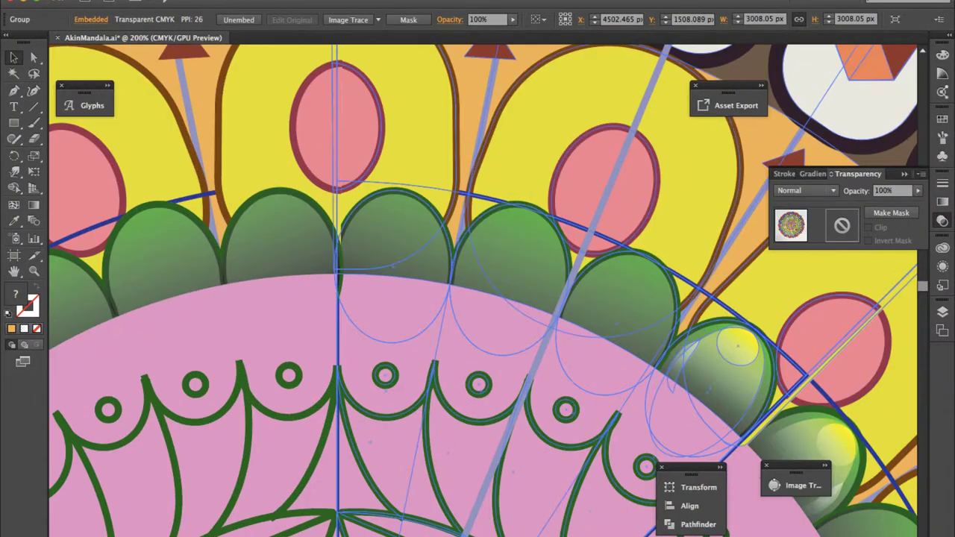
{"action": "double_click", "coordinate": [485, 336]}
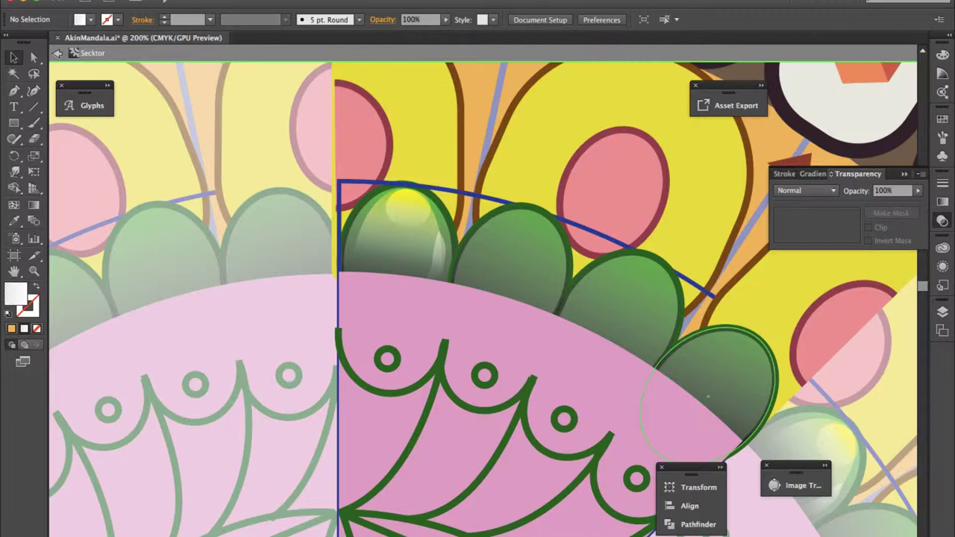
Step: Shrink the copied ellipse into a tiny glint near the top of the green oval
{"action": "scroll", "coordinate": [418, 204], "scroll_direction": "up", "scroll_amount": 5}
{"action": "left_click_drag", "start_coordinate": [440, 358], "coordinate": [429, 313]}
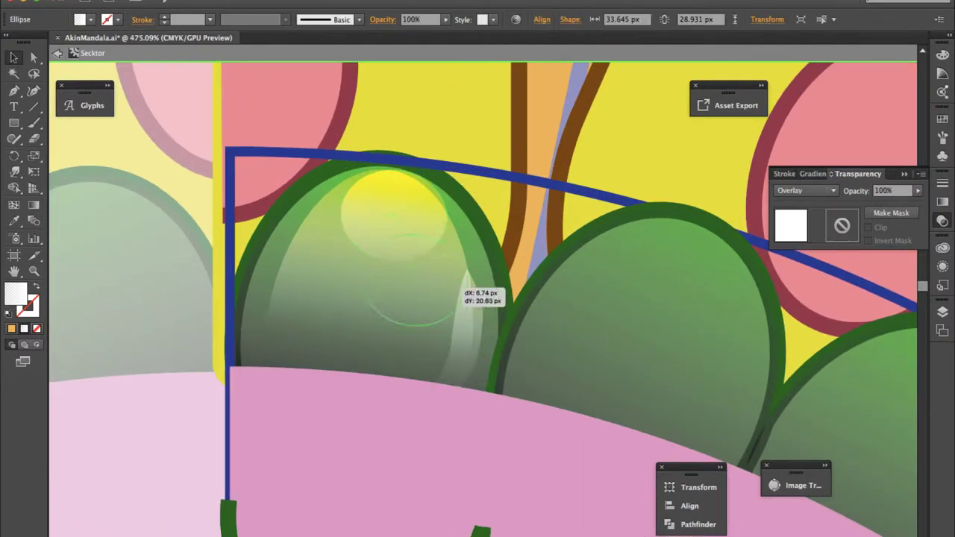
{"action": "mouse_move", "coordinate": [477, 366]}
{"action": "left_mouse_down"}
{"action": "mouse_move", "coordinate": [411, 291]}
{"action": "mouse_move", "coordinate": [446, 237]}
{"action": "left_mouse_up"}
{"action": "left_click", "coordinate": [445, 237]}
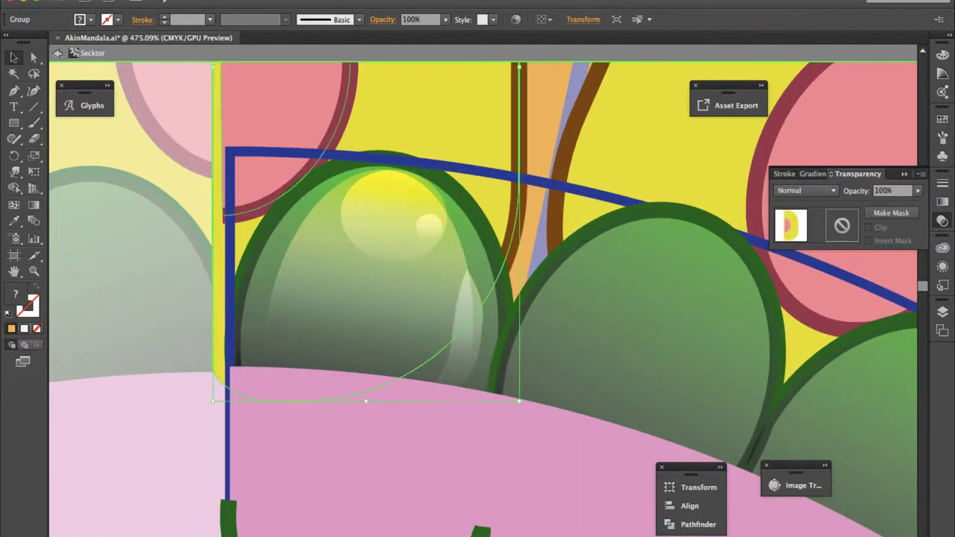
{"action": "scroll", "coordinate": [444, 117], "scroll_direction": "down", "scroll_amount": 5}
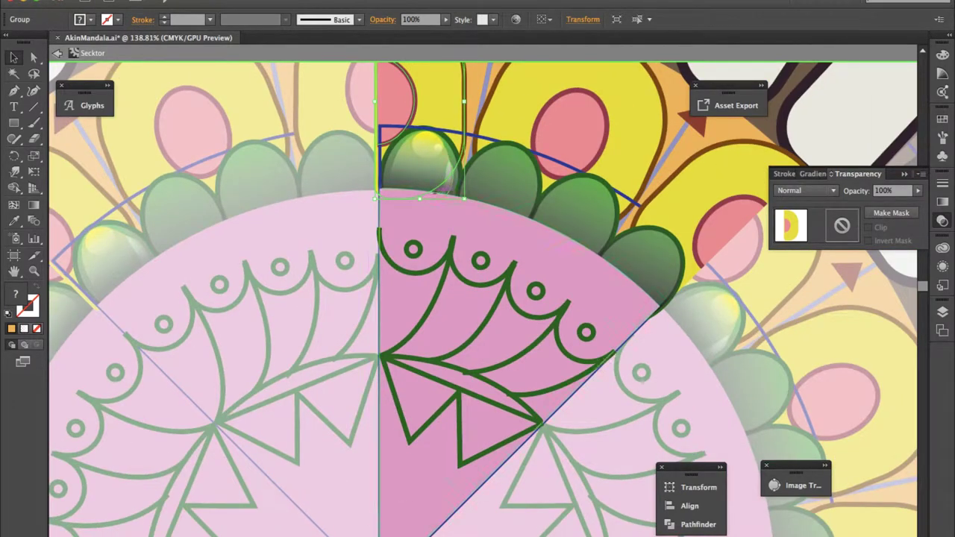
Step: Rotate the streak upright, move it to the oval's left edge, and curve it via anchors
{"action": "left_click", "coordinate": [446, 181]}
{"action": "scroll", "coordinate": [462, 179], "scroll_direction": "up", "scroll_amount": 5}
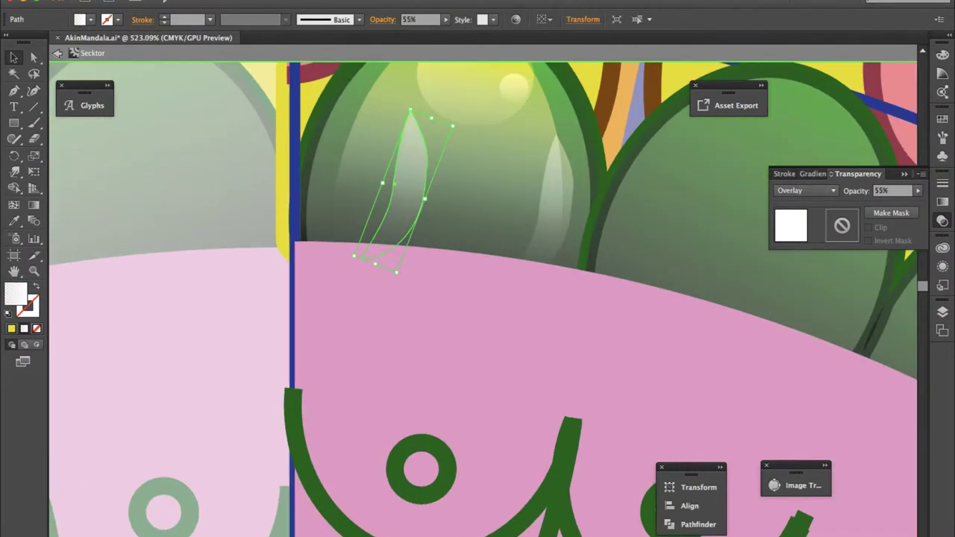
{"action": "left_click_drag", "start_coordinate": [453, 126], "coordinate": [450, 100]}
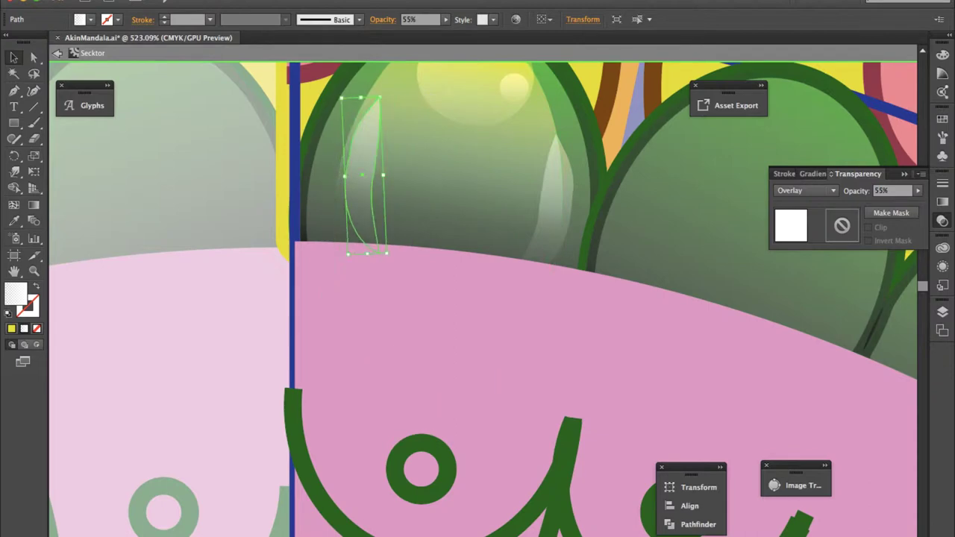
{"action": "left_click_drag", "start_coordinate": [350, 209], "coordinate": [314, 207]}
{"action": "key", "text": "a"}
{"action": "mouse_move", "coordinate": [351, 125]}
{"action": "left_mouse_down"}
{"action": "mouse_move", "coordinate": [358, 189]}
{"action": "mouse_move", "coordinate": [390, 240]}
{"action": "left_mouse_up"}
{"action": "left_click_drag", "start_coordinate": [355, 189], "coordinate": [345, 197]}
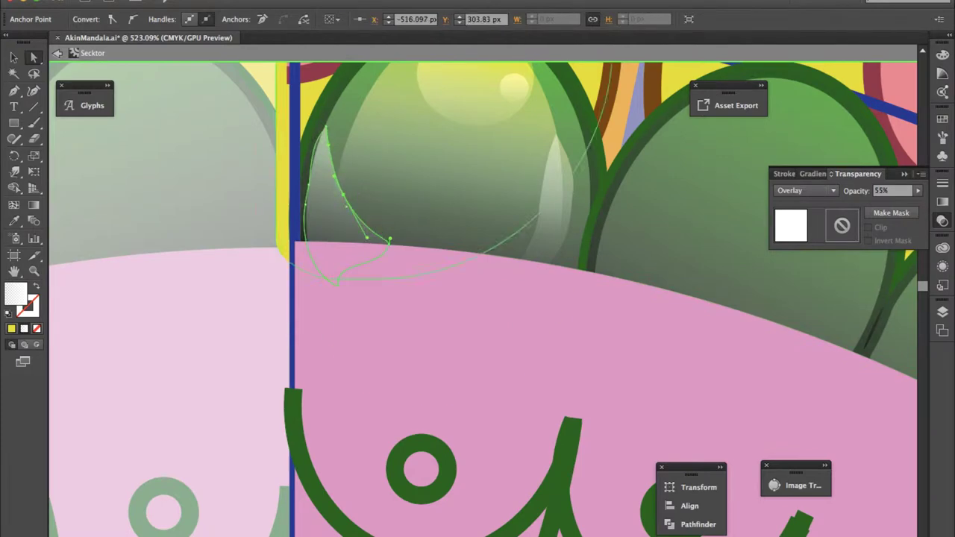
{"action": "left_click_drag", "start_coordinate": [326, 129], "coordinate": [329, 112]}
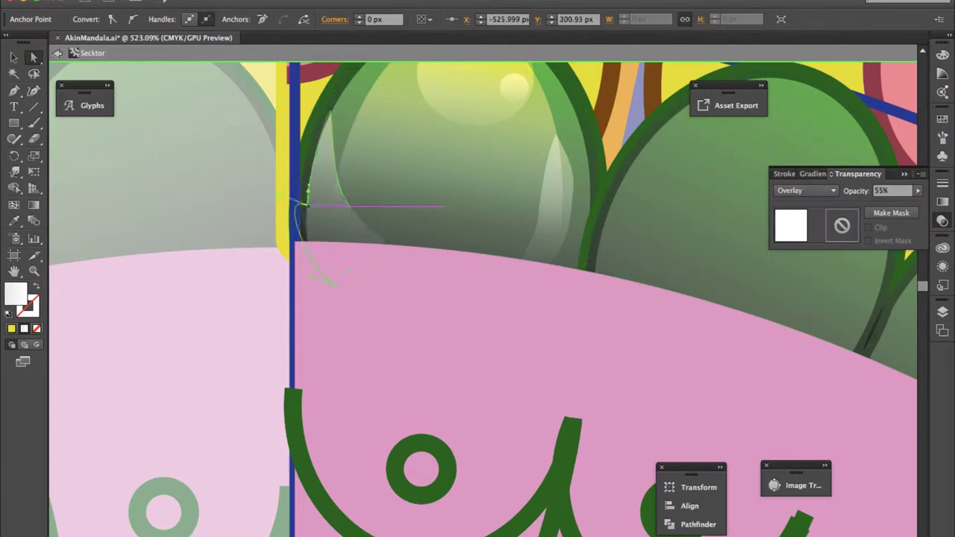
{"action": "key", "text": "v"}
{"action": "scroll", "coordinate": [369, 325], "scroll_direction": "down", "scroll_amount": 5}
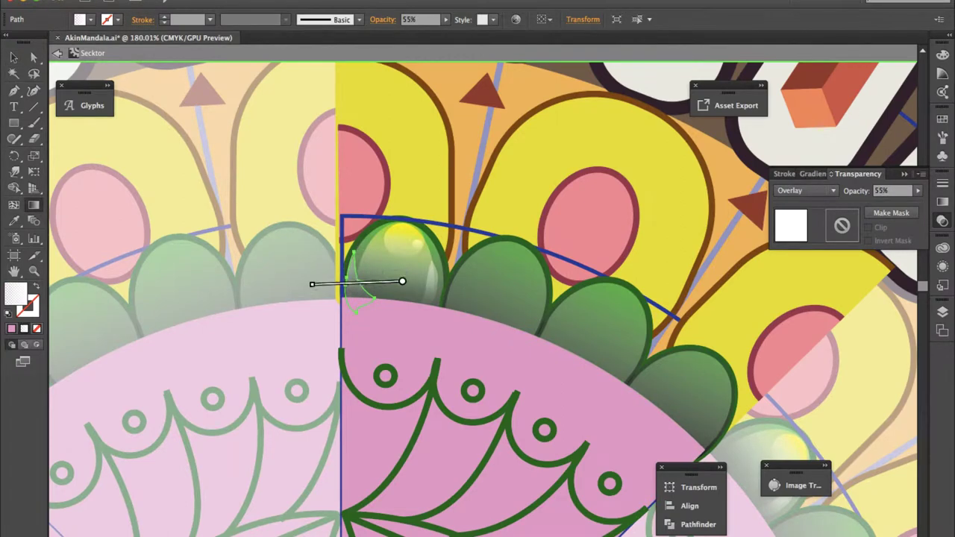
Step: Try duplicating the first oval's highlights onto the second oval, then undo the attempt
{"action": "left_click", "coordinate": [359, 287]}
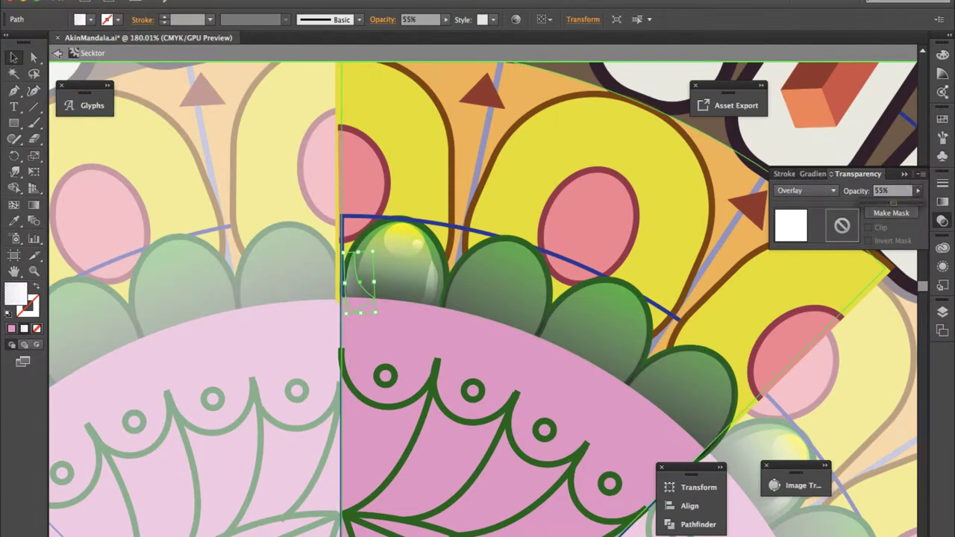
{"action": "left_click", "coordinate": [422, 270]}
{"action": "scroll", "coordinate": [422, 269], "scroll_direction": "up", "scroll_amount": 3}
{"action": "left_click", "coordinate": [418, 344]}
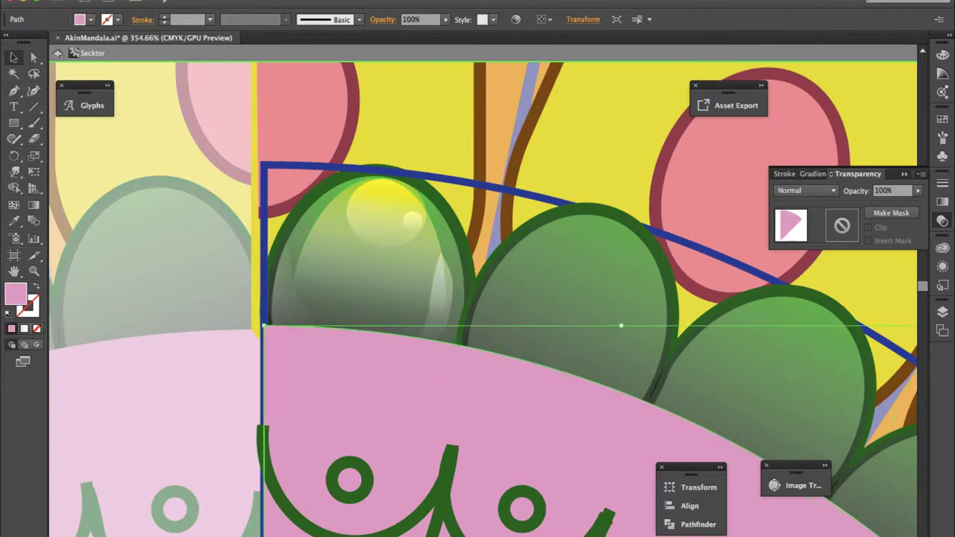
{"action": "left_click", "coordinate": [423, 221]}
{"action": "left_click", "coordinate": [411, 219], "text": "shift"}
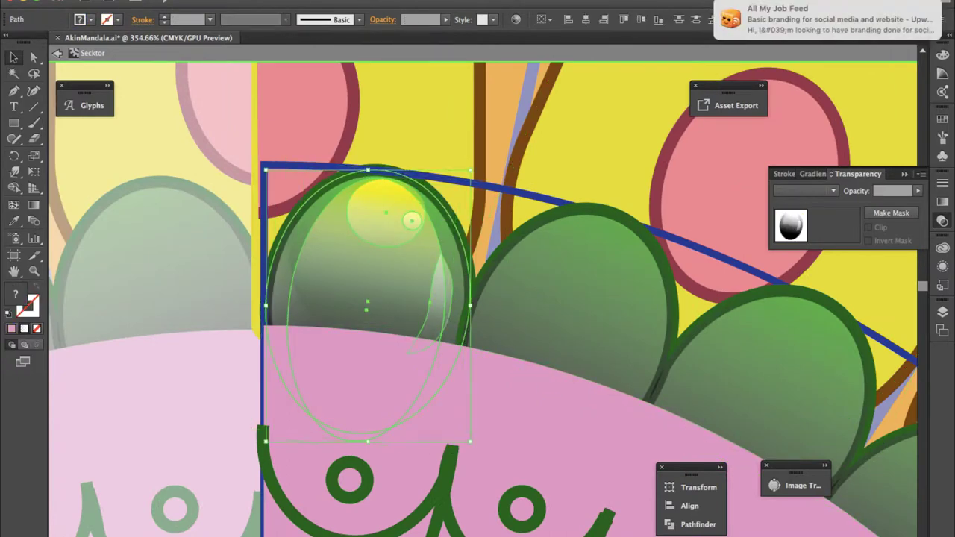
{"action": "left_click_drag", "start_coordinate": [412, 219], "coordinate": [618, 263]}
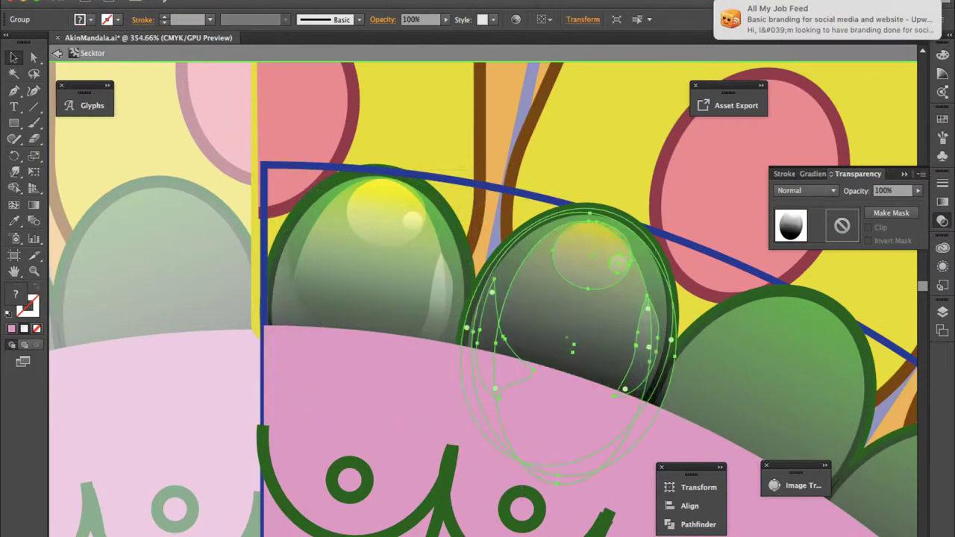
{"action": "left_click_drag", "start_coordinate": [679, 216], "coordinate": [637, 329]}
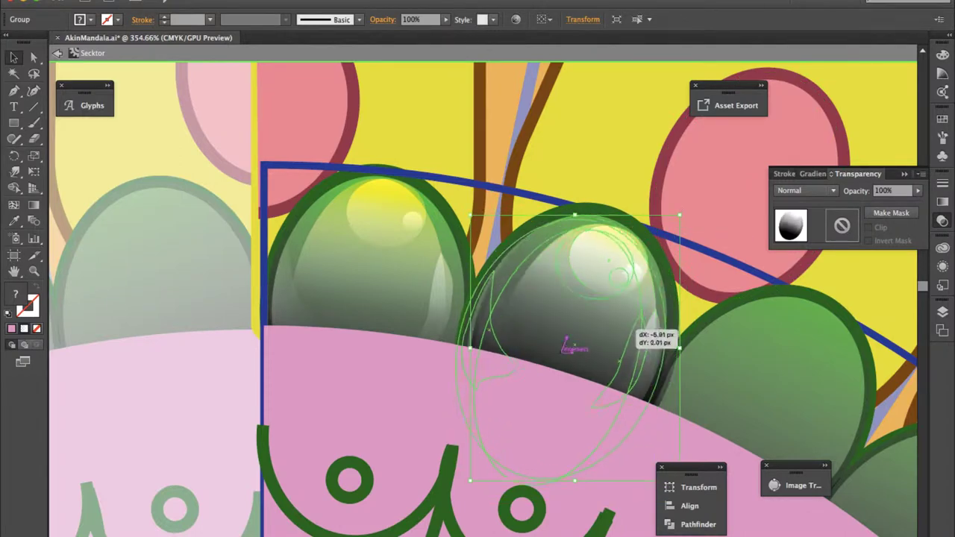
{"action": "key", "text": "ctrl+z"}
{"action": "key", "text": "ctrl+z"}
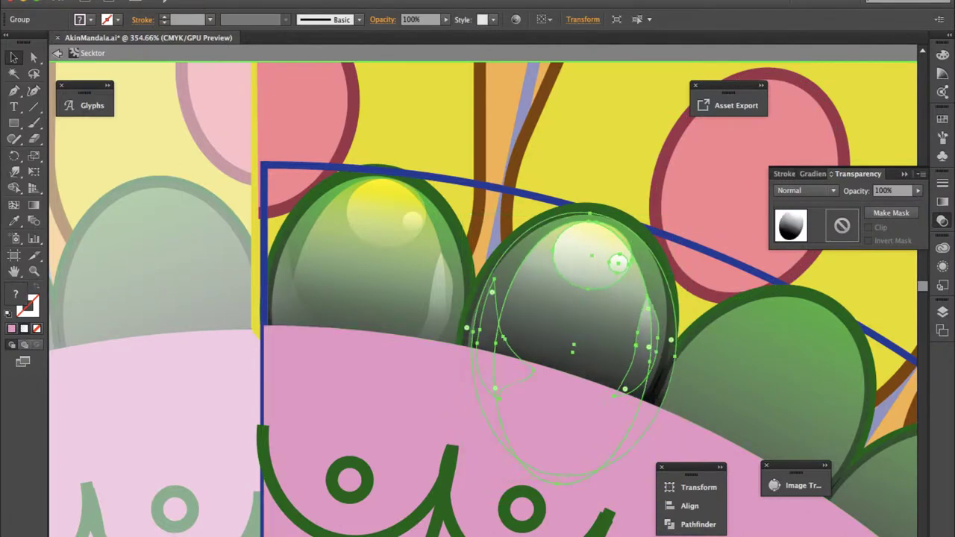
{"action": "key", "text": "ctrl+z"}
Step: Ungroup the first oval's highlights and Alt-drag a copy onto the second green oval
{"action": "left_click", "coordinate": [358, 252]}
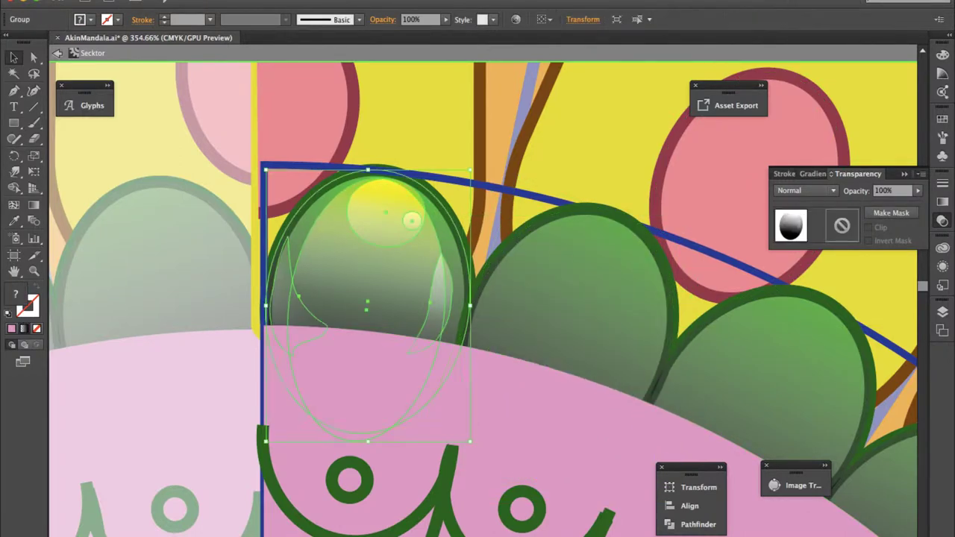
{"action": "right_click", "coordinate": [359, 249]}
{"action": "left_click", "coordinate": [407, 338]}
{"action": "left_click_drag", "start_coordinate": [350, 257], "coordinate": [558, 299]}
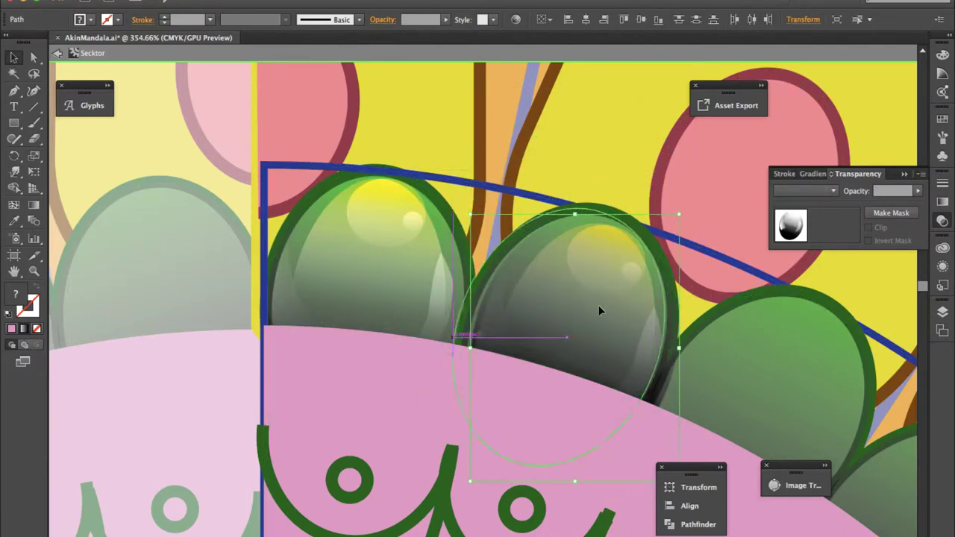
{"action": "left_click_drag", "start_coordinate": [601, 309], "coordinate": [756, 177]}
{"action": "key", "text": "ctrl+z"}
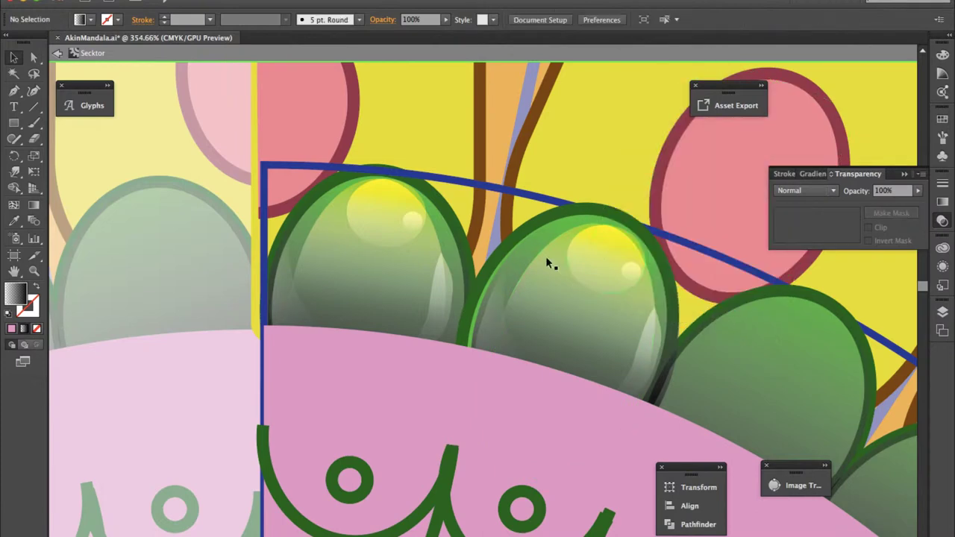
Step: Narrow and reposition the copied highlight to fit the second oval
{"action": "left_click", "coordinate": [538, 265]}
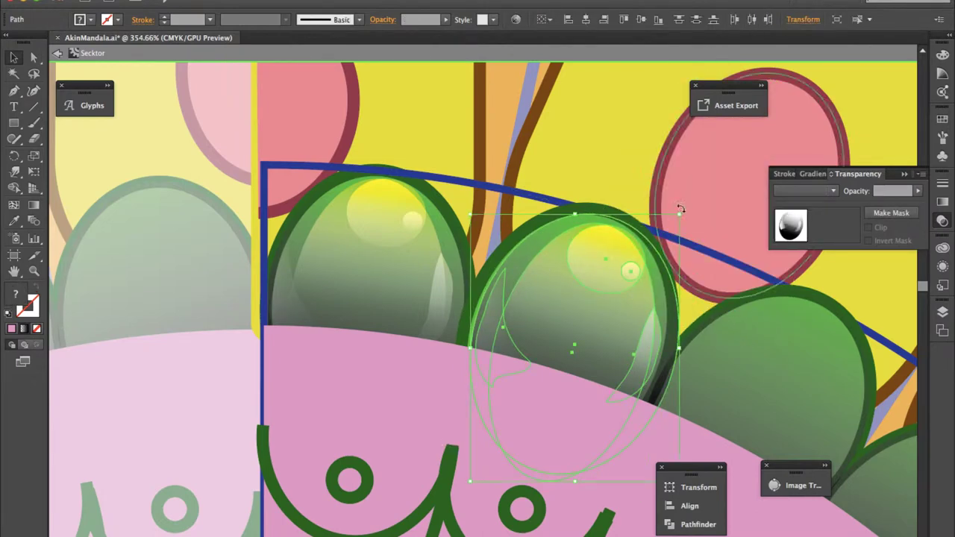
{"action": "left_click_drag", "start_coordinate": [678, 348], "coordinate": [678, 346]}
{"action": "left_click_drag", "start_coordinate": [621, 270], "coordinate": [620, 267]}
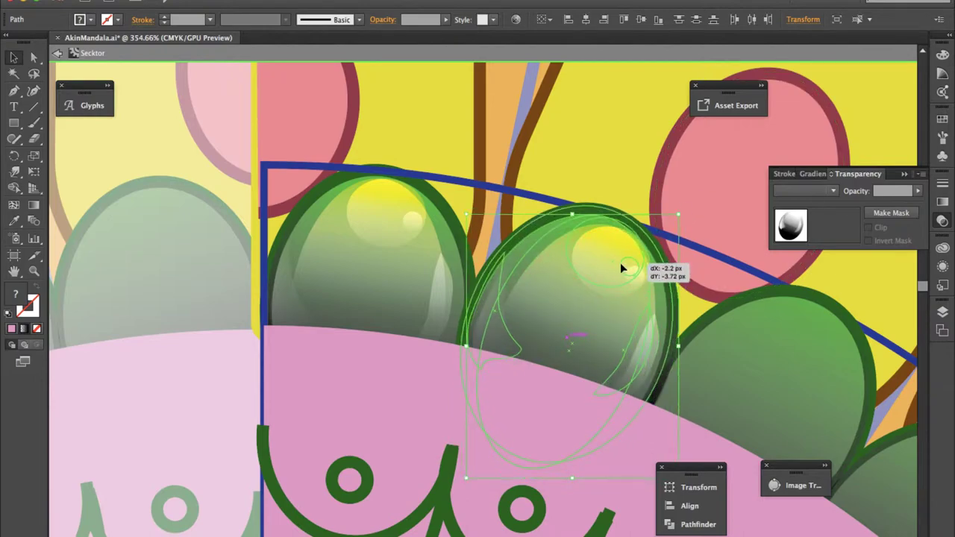
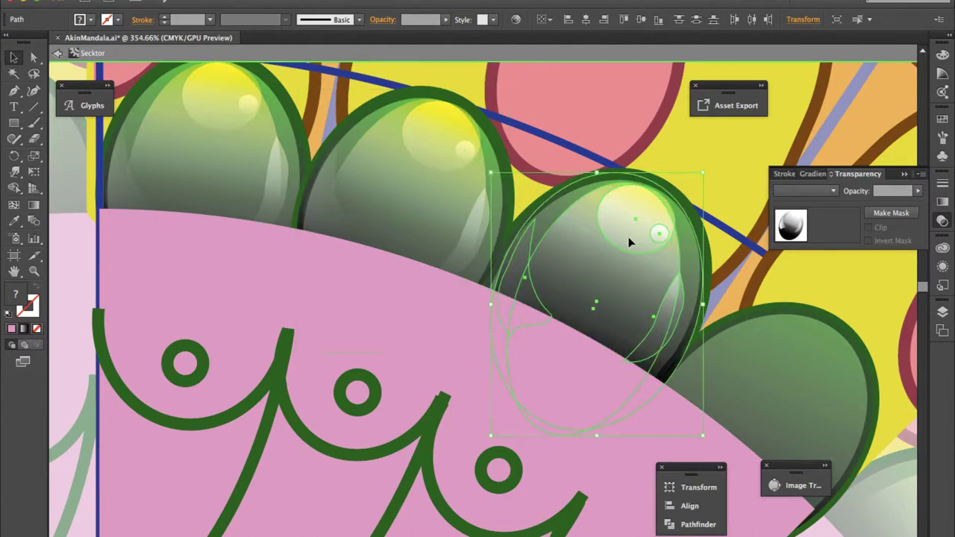
Step: Rotate and nudge the bead's shading ellipse to fit, then zoom out to check the mandala
{"action": "left_click_drag", "start_coordinate": [706, 170], "coordinate": [735, 182]}
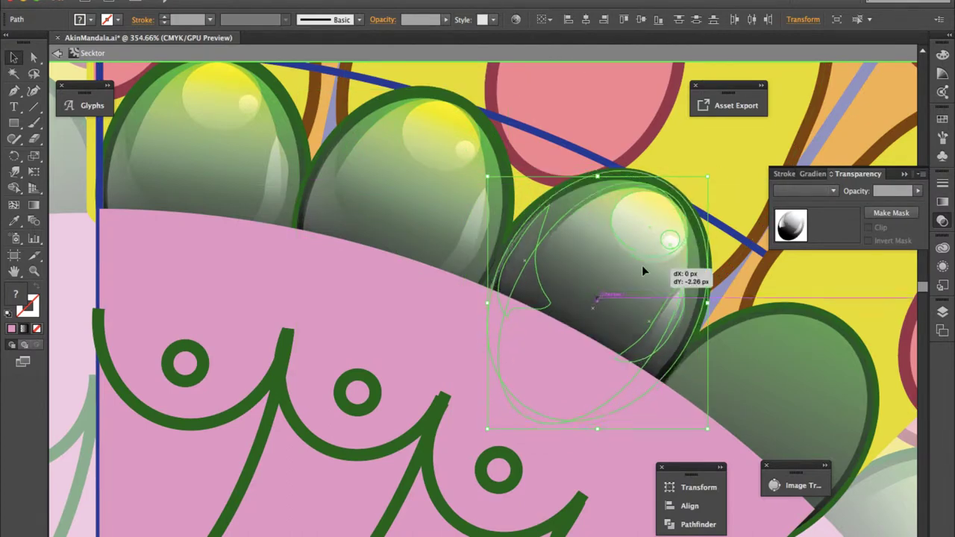
{"action": "left_click_drag", "start_coordinate": [646, 274], "coordinate": [627, 281]}
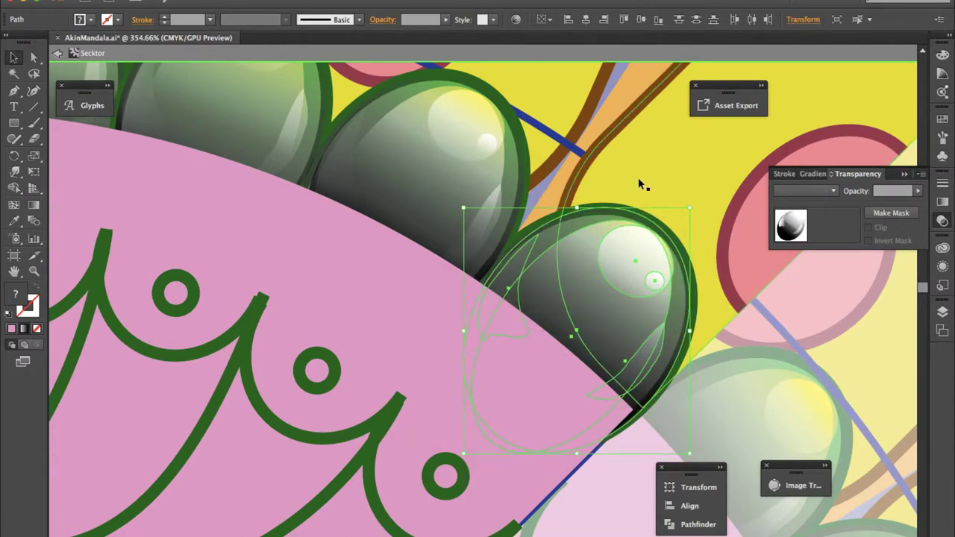
{"action": "scroll", "coordinate": [638, 179], "scroll_direction": "down", "scroll_amount": 5}
{"action": "scroll", "coordinate": [637, 178], "scroll_direction": "down", "scroll_amount": 2}
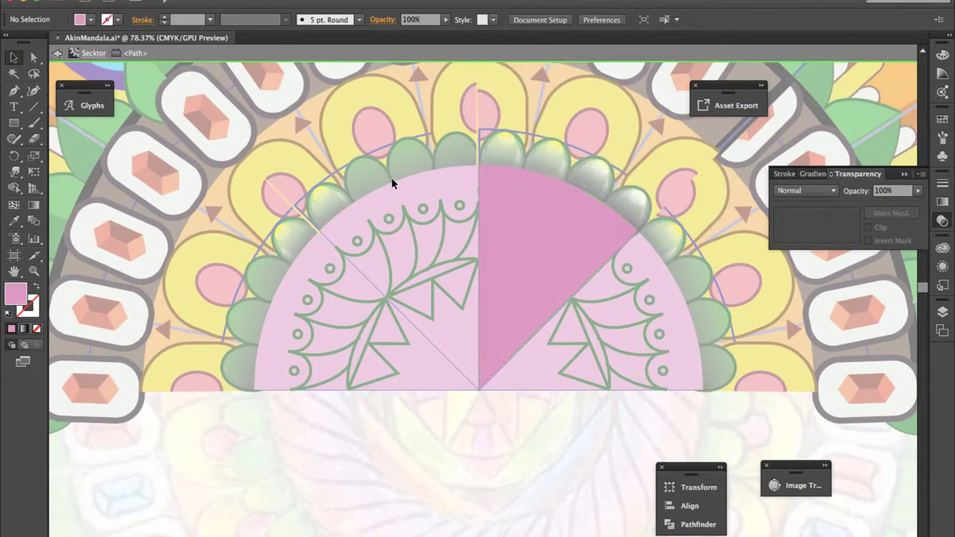
{"action": "key", "text": "Escape"}
{"action": "scroll", "coordinate": [466, 382], "scroll_direction": "down", "scroll_amount": 2}
{"action": "scroll", "coordinate": [460, 373], "scroll_direction": "down", "scroll_amount": 3}
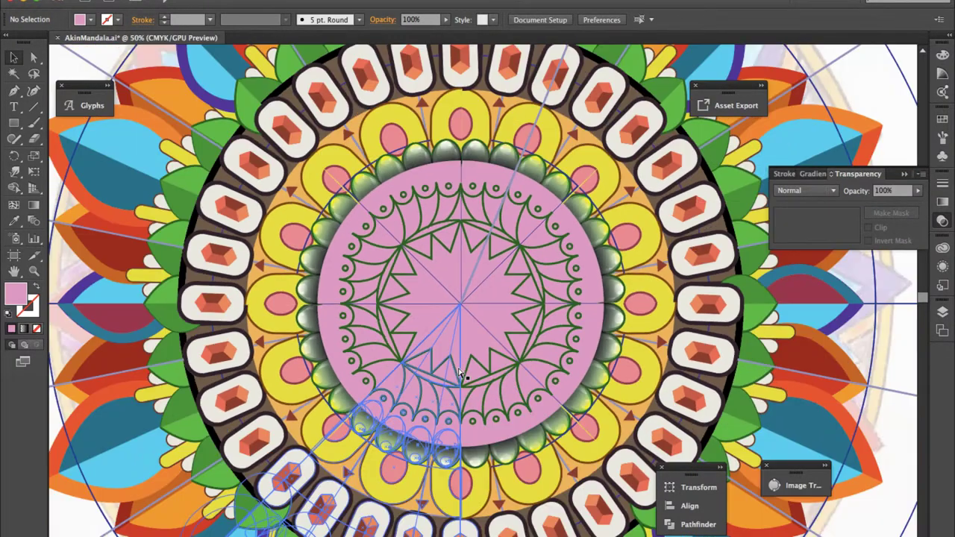
{"action": "scroll", "coordinate": [460, 373], "scroll_direction": "down", "scroll_amount": 2}
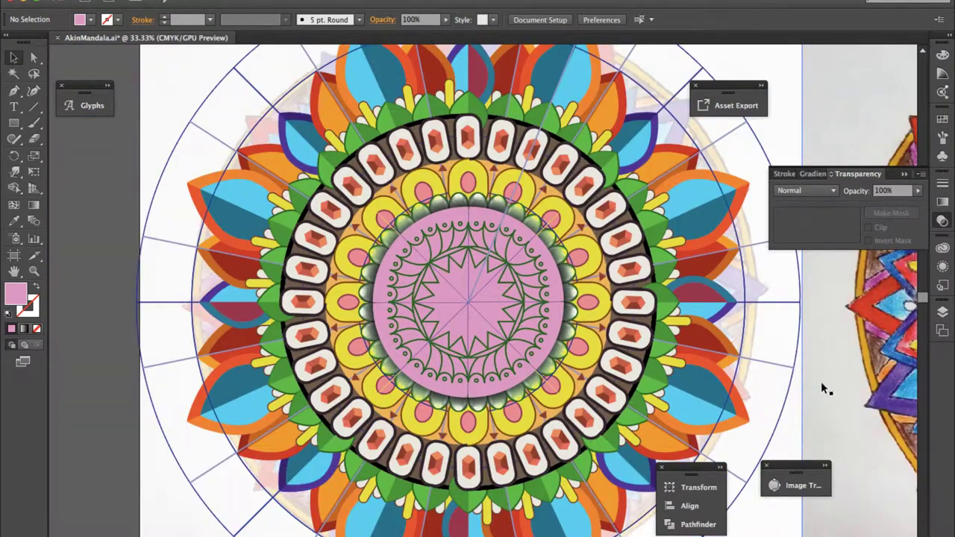
{"action": "key", "text": "ctrl+1"}
{"action": "scroll", "coordinate": [539, 167], "scroll_direction": "up", "scroll_amount": 5}
Step: Isolate the pink sector and set the right bead's shading ellipse to Multiply at 50% opacity
{"action": "double_click", "coordinate": [533, 188]}
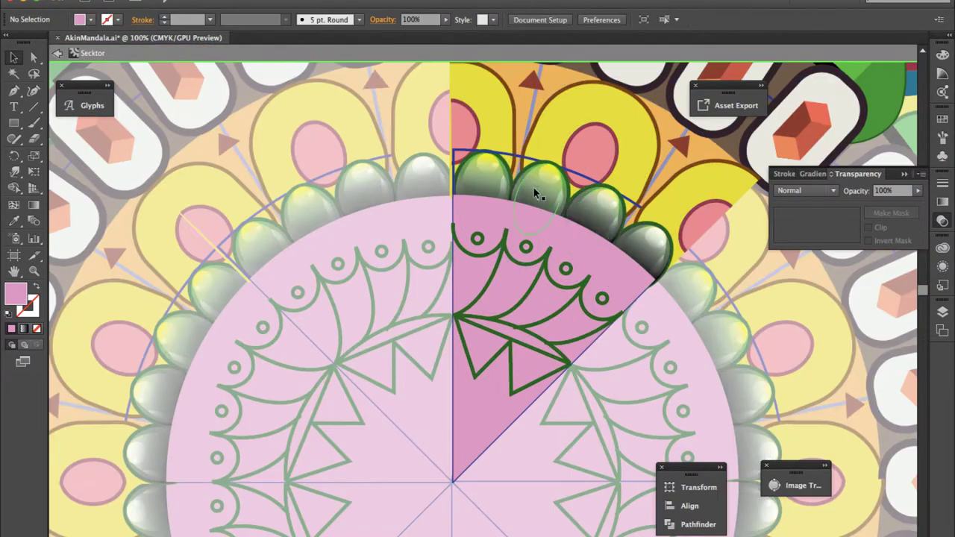
{"action": "scroll", "coordinate": [533, 191], "scroll_direction": "up", "scroll_amount": 4}
{"action": "left_click", "coordinate": [605, 206]}
{"action": "left_click", "coordinate": [806, 190]}
{"action": "left_click", "coordinate": [815, 237]}
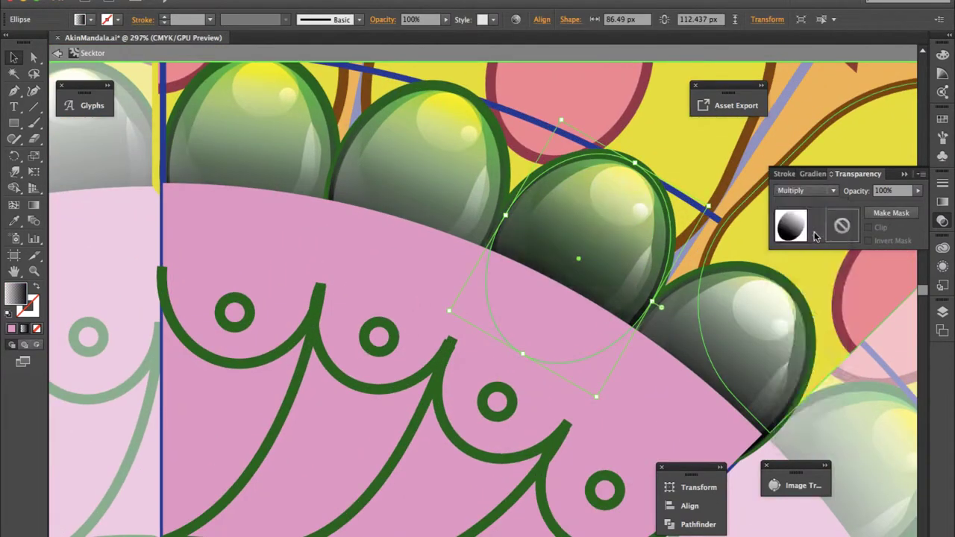
{"action": "left_click", "coordinate": [746, 328]}
{"action": "left_click", "coordinate": [805, 190]}
{"action": "left_click", "coordinate": [815, 237]}
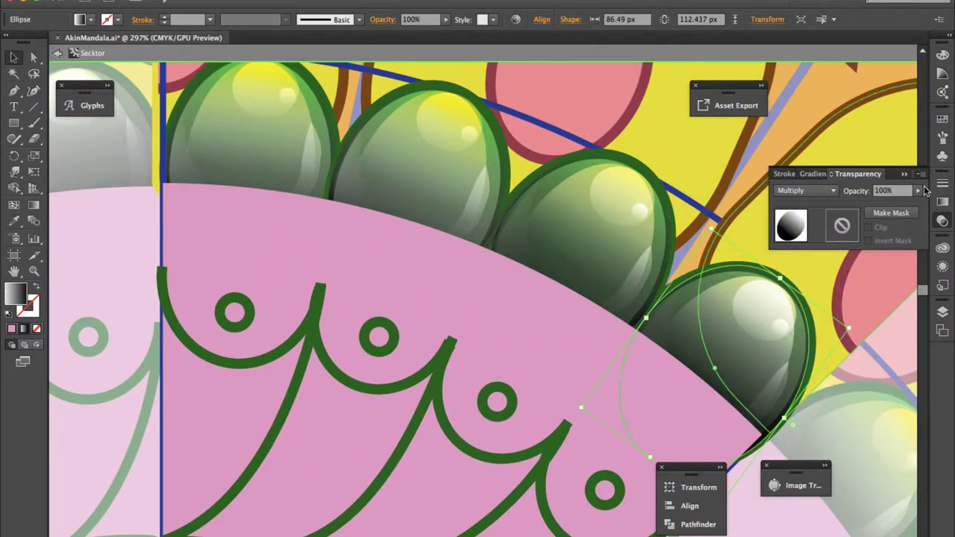
{"action": "left_click", "coordinate": [892, 190]}
{"action": "type", "text": "50"}
{"action": "key", "text": "Return"}
Step: Select the upper-middle bead's shading and highlight ellipses to review them
{"action": "left_click", "coordinate": [768, 391]}
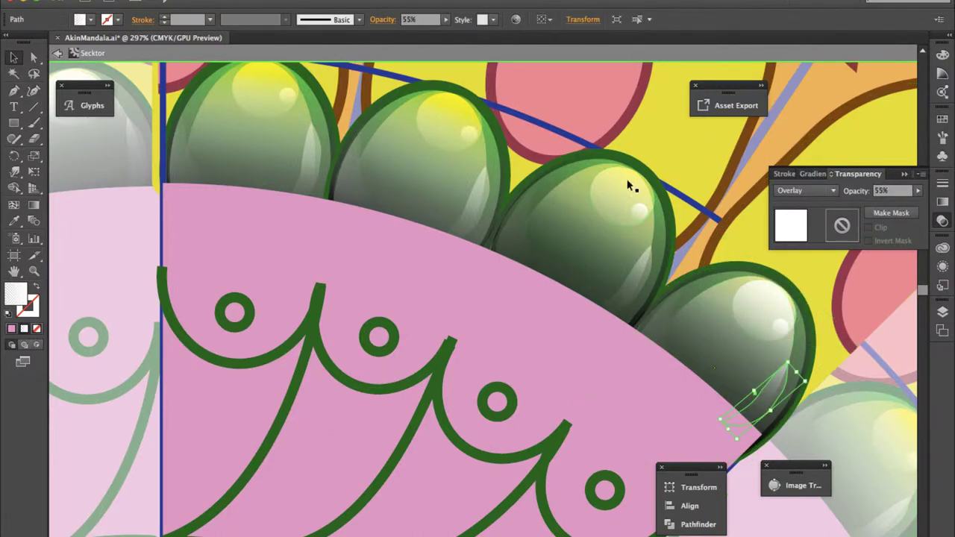
{"action": "left_click", "coordinate": [699, 287]}
{"action": "left_click", "coordinate": [322, 114]}
{"action": "left_click", "coordinate": [386, 117]}
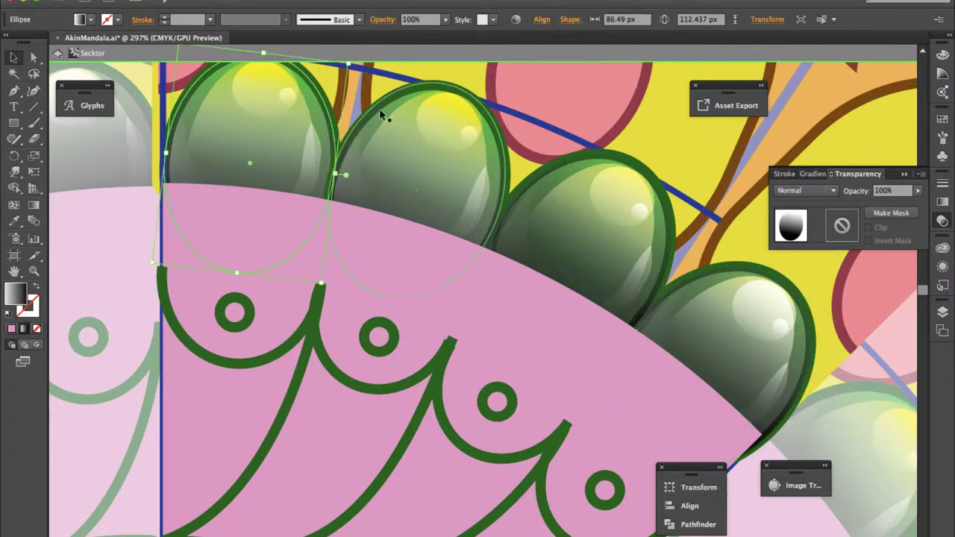
{"action": "left_click", "coordinate": [606, 192]}
{"action": "left_click", "coordinate": [596, 249]}
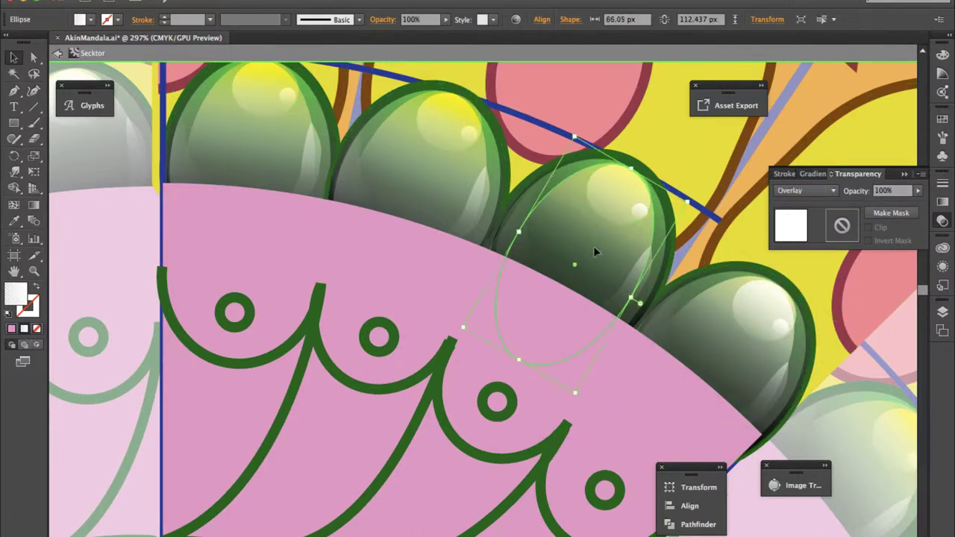
{"action": "left_click", "coordinate": [504, 170]}
Step: Select the right bead's highlight and large shading ellipses, then the whole pink sector
{"action": "left_click", "coordinate": [550, 188]}
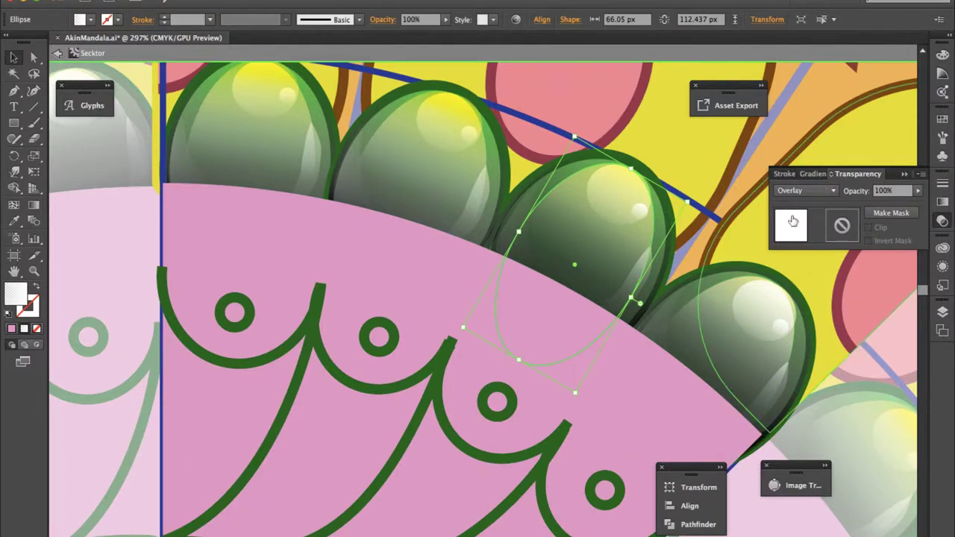
{"action": "left_click", "coordinate": [762, 307]}
{"action": "left_click", "coordinate": [775, 302]}
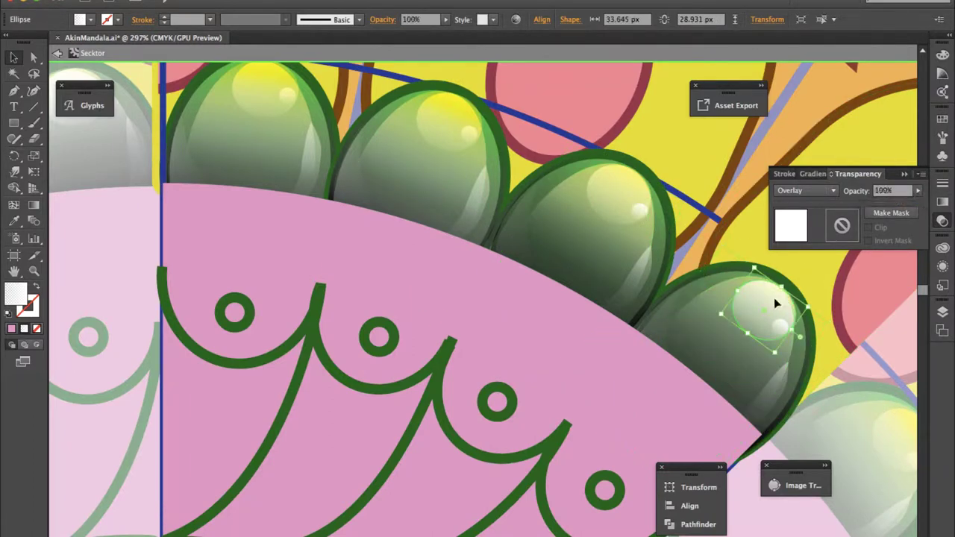
{"action": "left_click", "coordinate": [811, 339]}
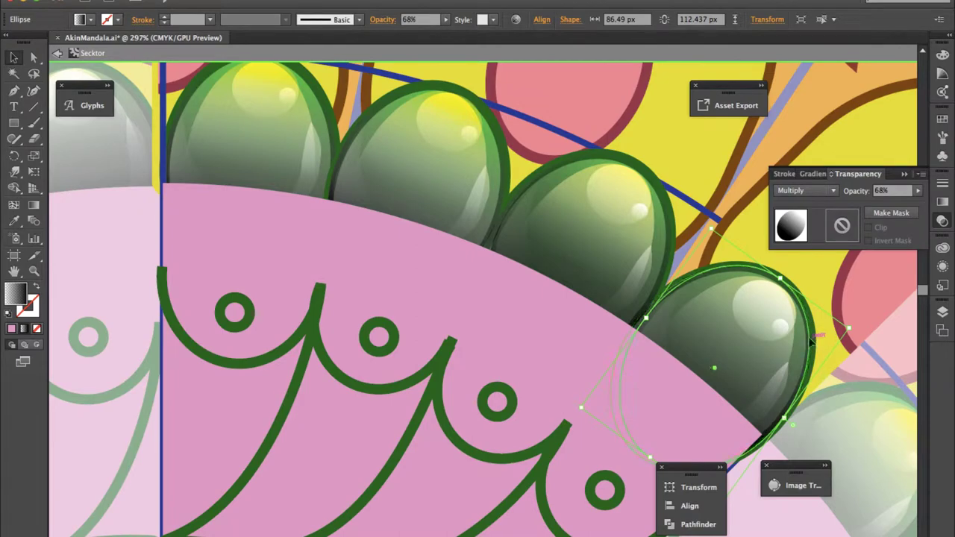
{"action": "left_click", "coordinate": [514, 342]}
{"action": "scroll", "coordinate": [515, 342], "scroll_direction": "down", "scroll_amount": 5}
{"action": "scroll", "coordinate": [515, 342], "scroll_direction": "up", "scroll_amount": 2}
{"action": "scroll", "coordinate": [515, 342], "scroll_direction": "up", "scroll_amount": 2}
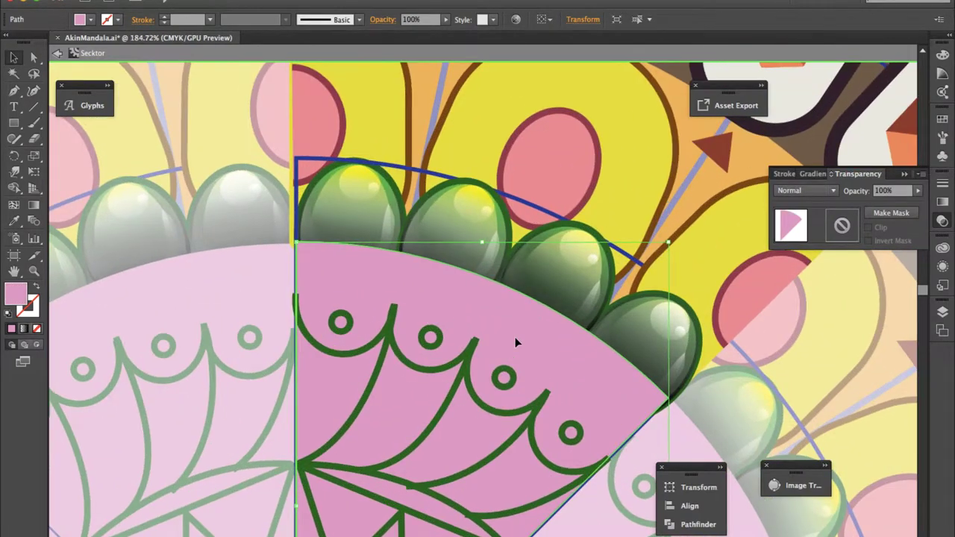
Step: Fill the first capsule's white rounded shape with a top-to-bottom linear gradient
{"action": "scroll", "coordinate": [514, 336], "scroll_direction": "up", "scroll_amount": 5}
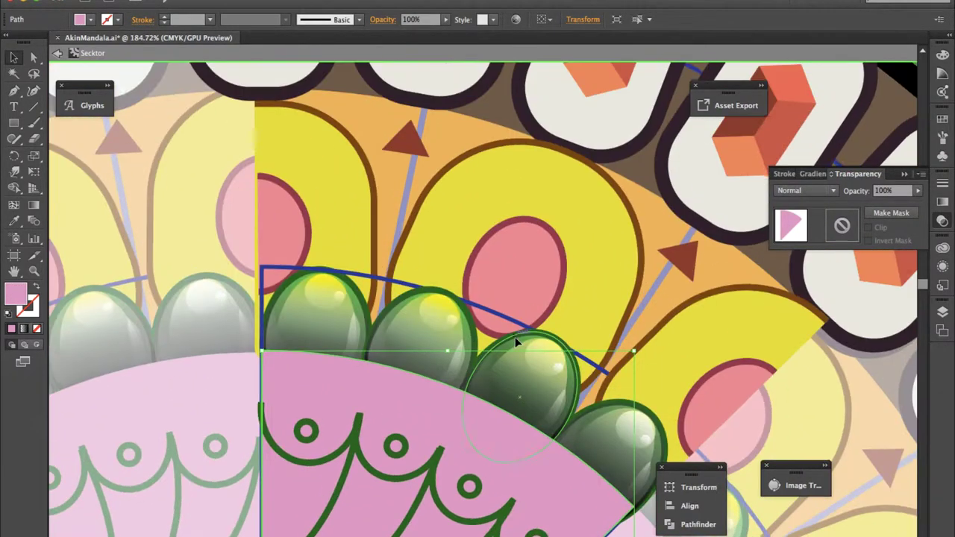
{"action": "scroll", "coordinate": [515, 337], "scroll_direction": "up", "scroll_amount": 4}
{"action": "scroll", "coordinate": [515, 336], "scroll_direction": "up", "scroll_amount": 2}
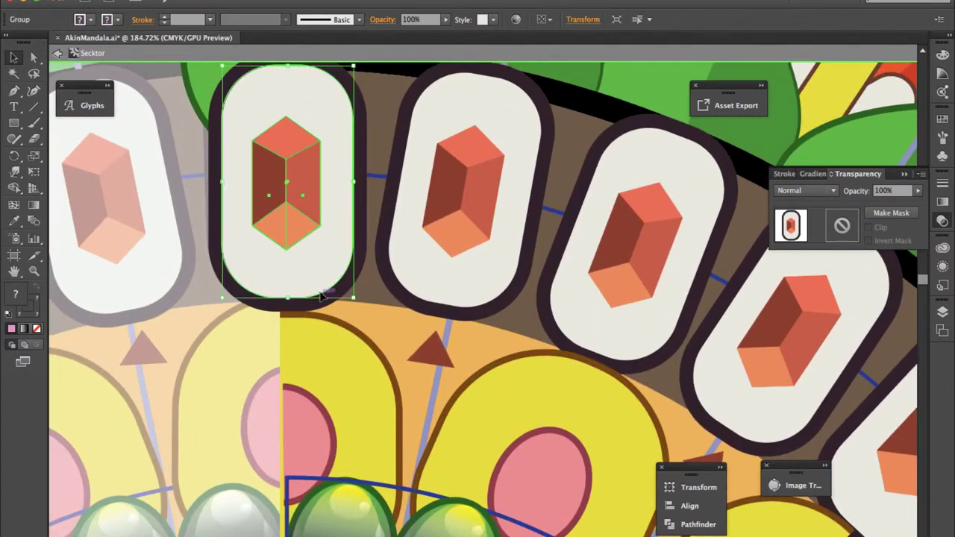
{"action": "double_click", "coordinate": [308, 270]}
{"action": "left_click", "coordinate": [306, 278]}
{"action": "mouse_move", "coordinate": [319, 272]}
{"action": "left_mouse_down"}
{"action": "mouse_move", "coordinate": [365, 267]}
{"action": "mouse_move", "coordinate": [330, 277]}
{"action": "left_mouse_up"}
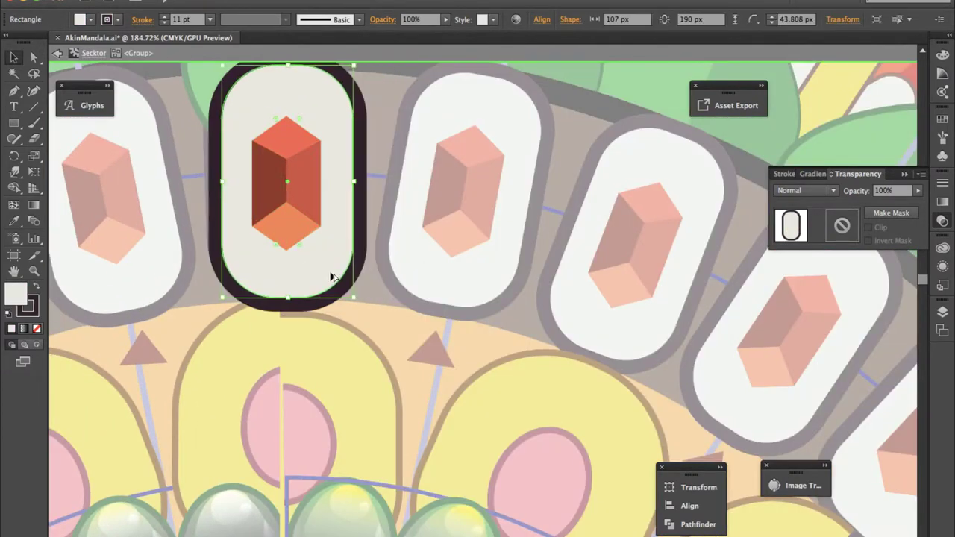
{"action": "left_click", "coordinate": [941, 56]}
{"action": "left_click", "coordinate": [941, 201]}
{"action": "left_click", "coordinate": [877, 191]}
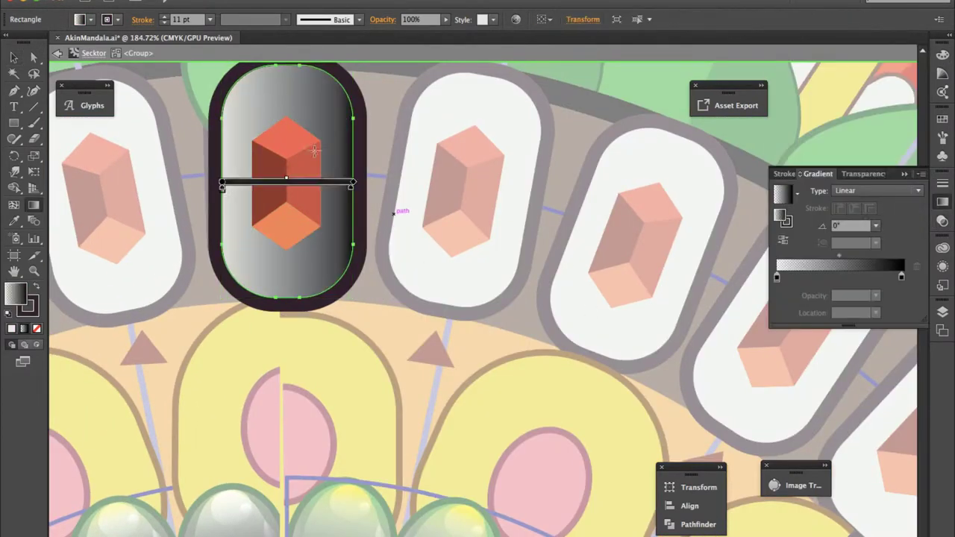
{"action": "key", "text": "g"}
{"action": "left_click_drag", "start_coordinate": [280, 94], "coordinate": [290, 295]}
{"action": "left_click_drag", "start_coordinate": [283, 91], "coordinate": [284, 362]}
{"action": "left_click_drag", "start_coordinate": [284, 117], "coordinate": [294, 447]}
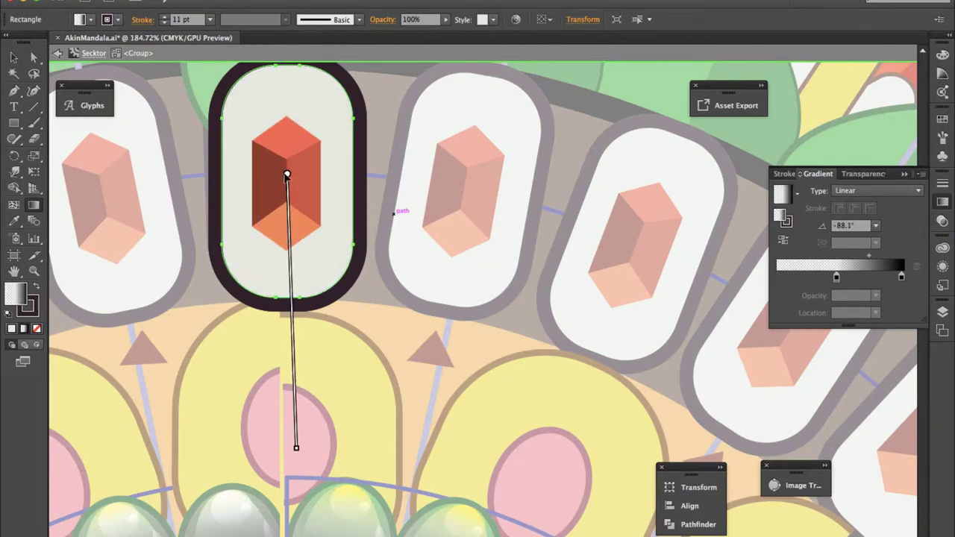
Step: Shift the first capsule's grey gradient higher and set its opacity to 60%
{"action": "key", "text": "Escape"}
{"action": "double_click", "coordinate": [422, 255]}
{"action": "left_click", "coordinate": [316, 273]}
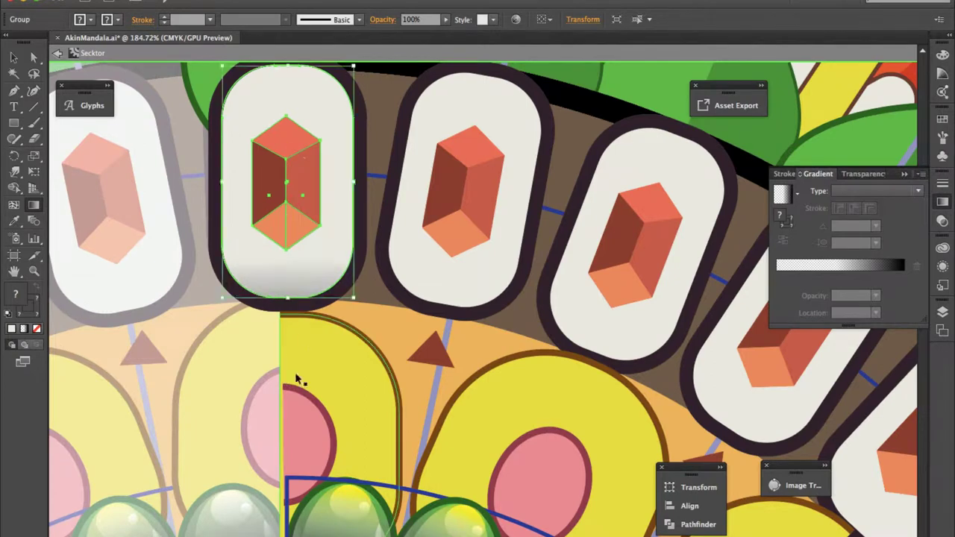
{"action": "key", "text": "a"}
{"action": "left_click", "coordinate": [306, 275]}
{"action": "left_click", "coordinate": [943, 55]}
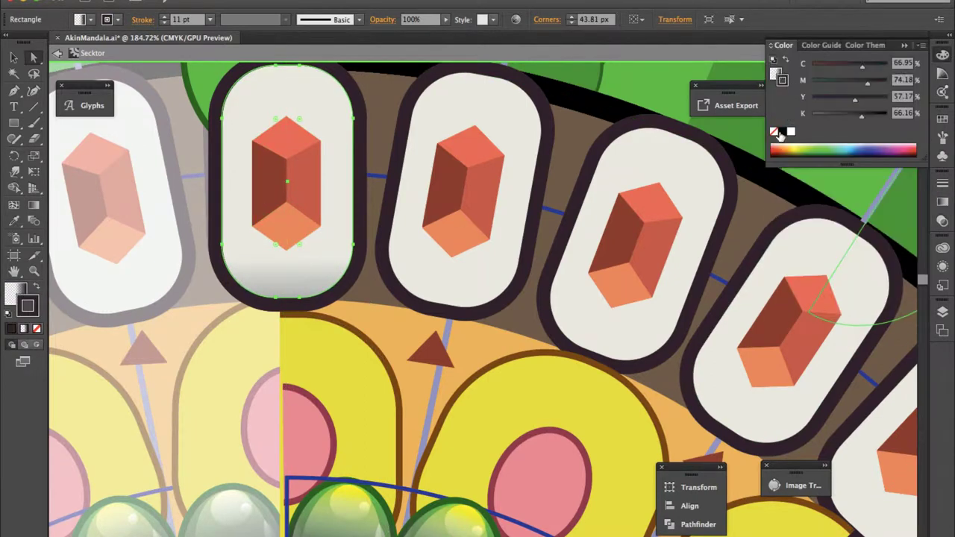
{"action": "key", "text": "g"}
{"action": "left_click_drag", "start_coordinate": [286, 255], "coordinate": [286, 205]}
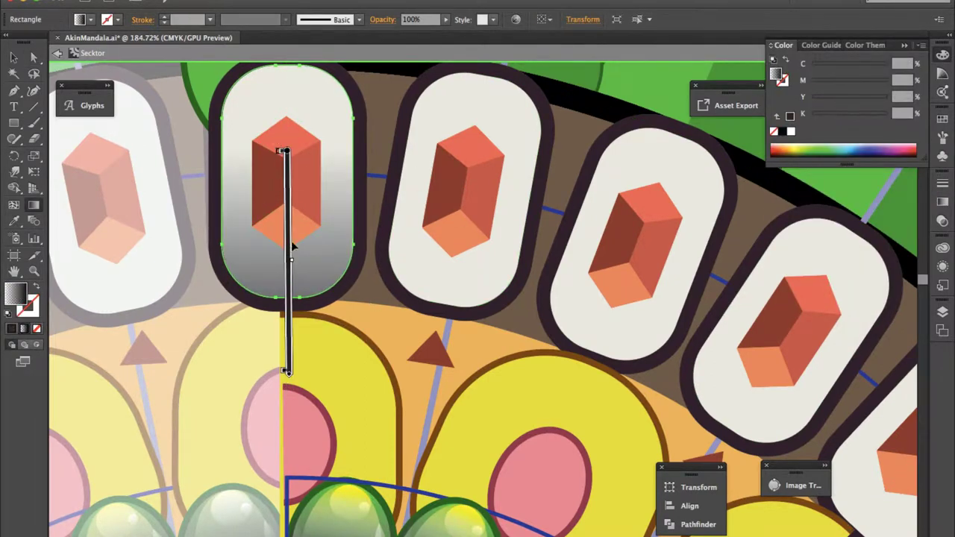
{"action": "key", "text": "v"}
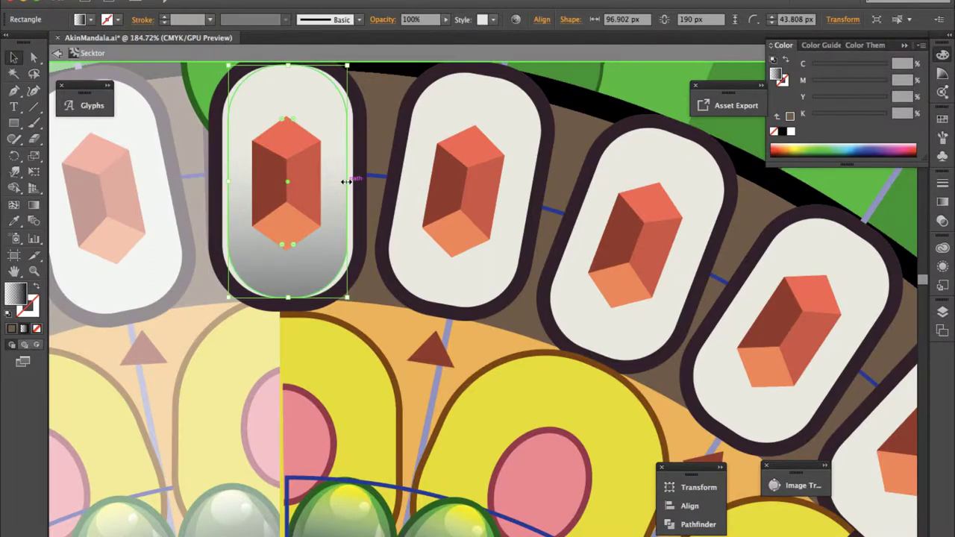
{"action": "key", "text": "a"}
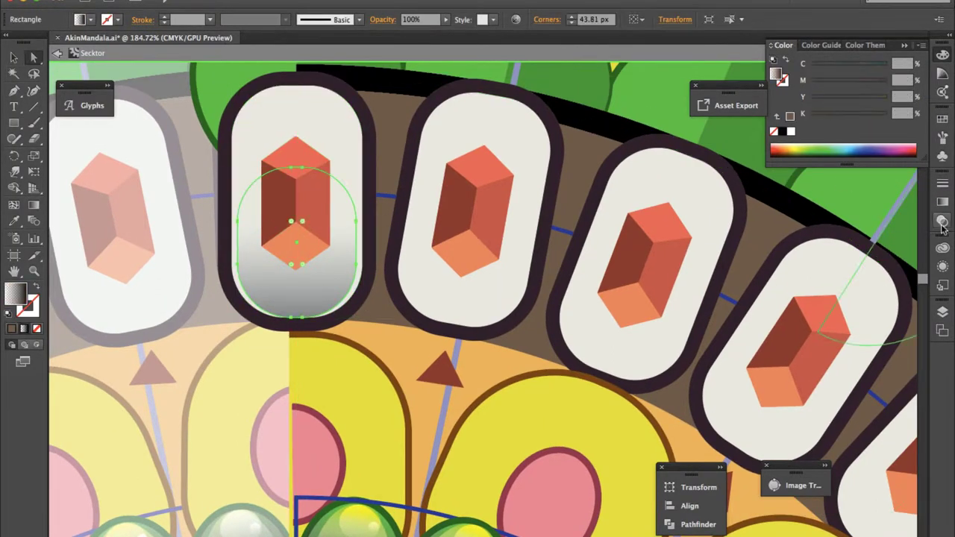
{"action": "left_click", "coordinate": [942, 223]}
{"action": "key", "text": "v"}
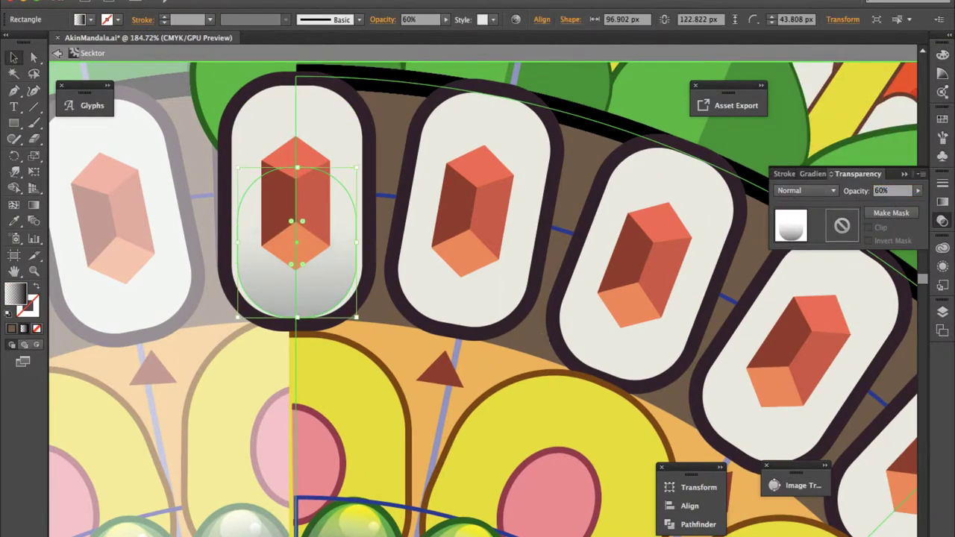
Step: Copy the first capsule's gradient onto the second capsule, aim it vertically and resize it
{"action": "left_click", "coordinate": [466, 304]}
{"action": "key", "text": "a"}
{"action": "left_click", "coordinate": [299, 288]}
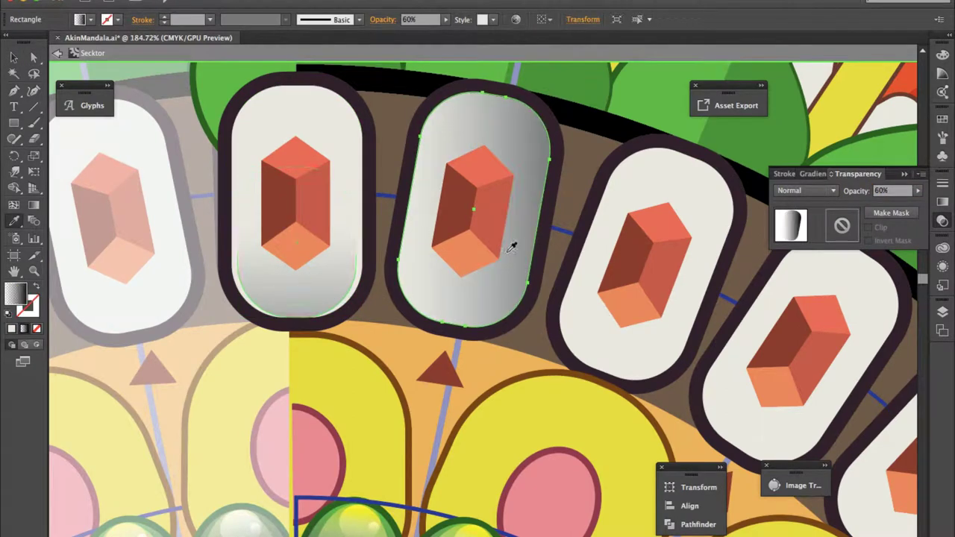
{"action": "mouse_move", "coordinate": [437, 372]}
{"action": "left_mouse_down"}
{"action": "mouse_move", "coordinate": [488, 135]}
{"action": "mouse_move", "coordinate": [485, 171]}
{"action": "left_mouse_up"}
{"action": "key", "text": "v"}
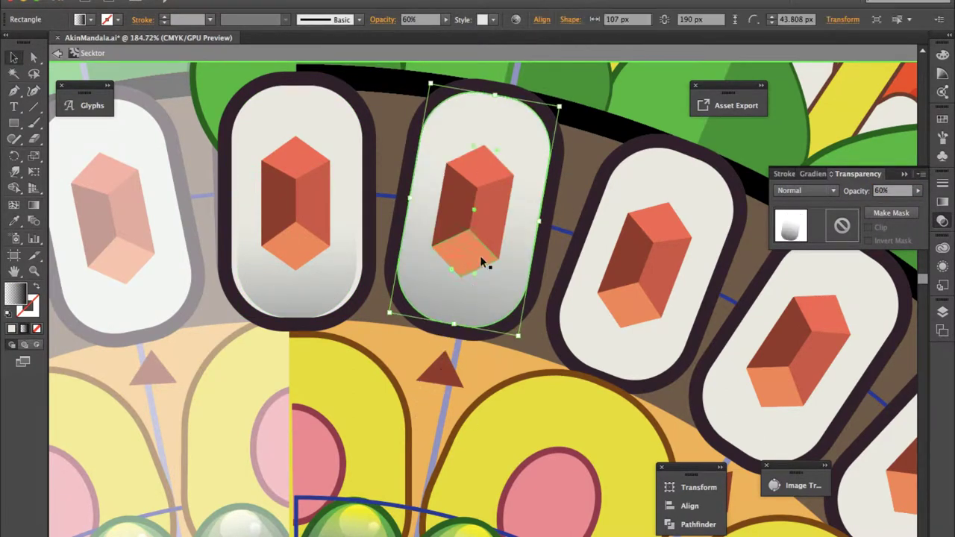
{"action": "left_click_drag", "start_coordinate": [544, 219], "coordinate": [532, 219]}
Step: Give the third capsule the grey 60% gradient, angled and shrunk to fit
{"action": "left_click", "coordinate": [535, 345]}
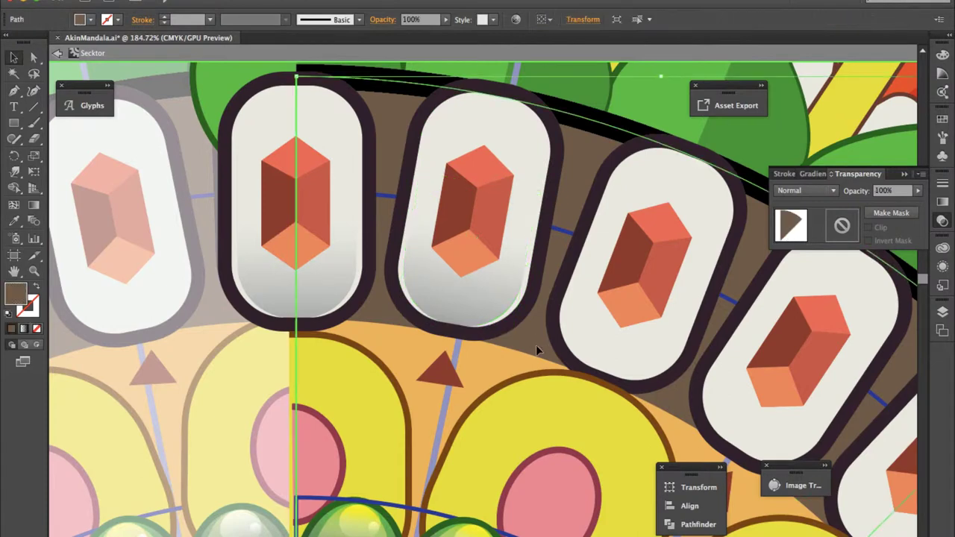
{"action": "scroll", "coordinate": [536, 344], "scroll_direction": "down", "scroll_amount": 1}
{"action": "scroll", "coordinate": [535, 345], "scroll_direction": "right", "scroll_amount": 3}
{"action": "left_click", "coordinate": [541, 314]}
{"action": "key", "text": "i"}
{"action": "left_click", "coordinate": [351, 224]}
{"action": "key", "text": "g"}
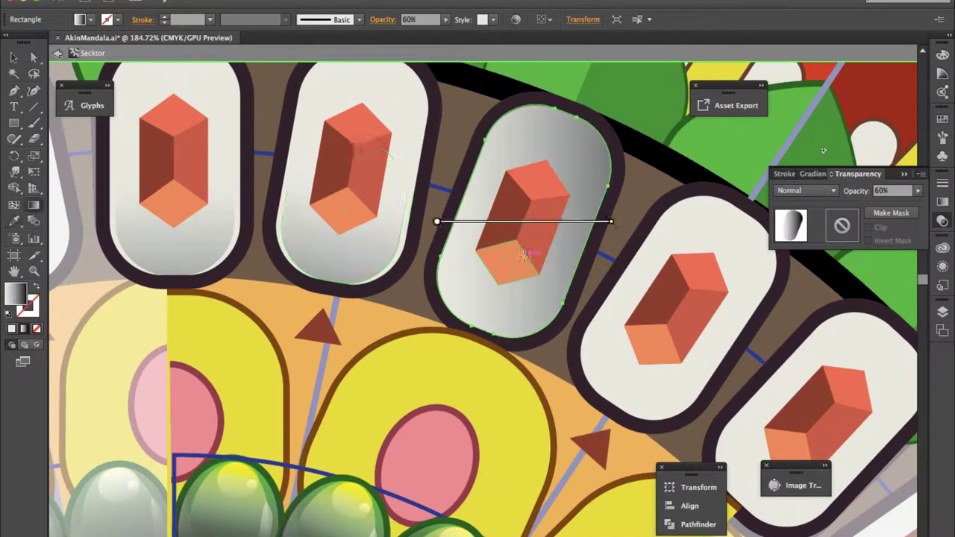
{"action": "left_click_drag", "start_coordinate": [549, 159], "coordinate": [468, 359]}
{"action": "key", "text": "v"}
{"action": "left_click_drag", "start_coordinate": [558, 139], "coordinate": [540, 179]}
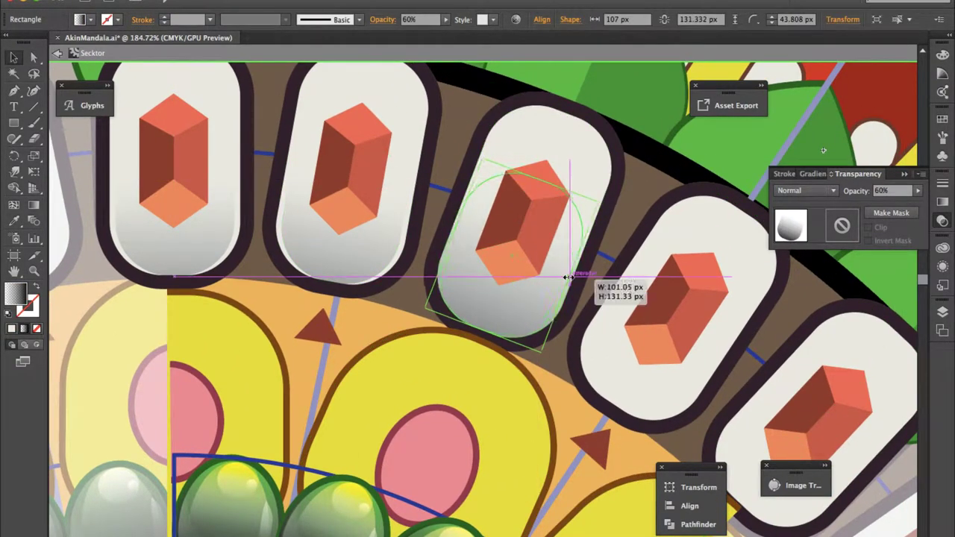
{"action": "left_click_drag", "start_coordinate": [589, 284], "coordinate": [567, 277]}
Step: Apply the grey gradient to the fourth capsule, angled diagonally and resized to fit
{"action": "scroll", "coordinate": [589, 295], "scroll_direction": "down", "scroll_amount": 2}
{"action": "scroll", "coordinate": [590, 295], "scroll_direction": "right", "scroll_amount": 2}
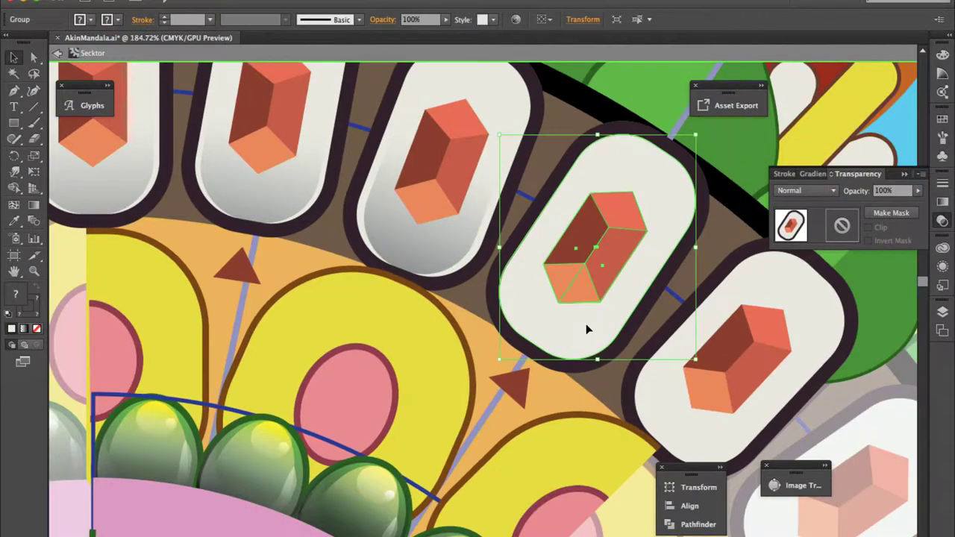
{"action": "key", "text": "a"}
{"action": "left_click", "coordinate": [502, 279]}
{"action": "key", "text": "i"}
{"action": "left_click", "coordinate": [429, 194]}
{"action": "key", "text": "g"}
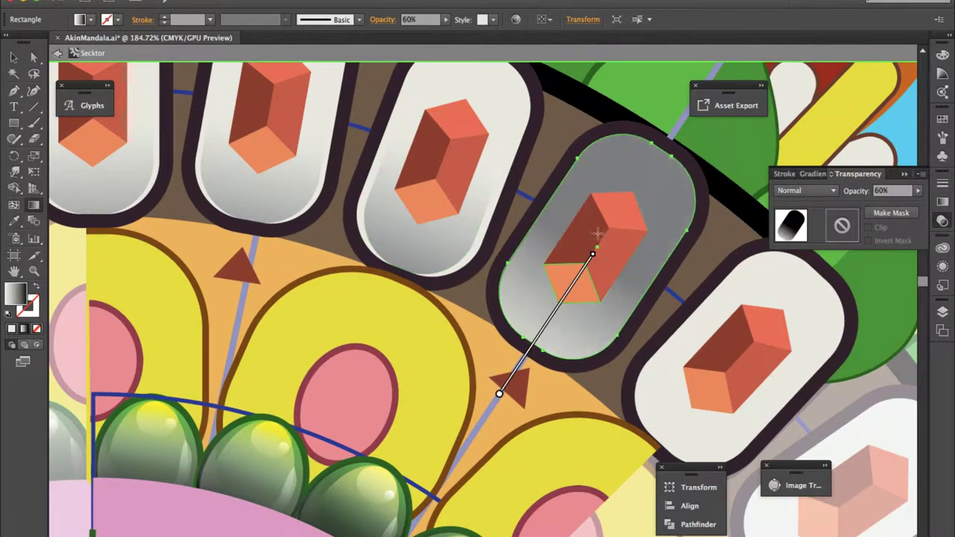
{"action": "left_click_drag", "start_coordinate": [501, 361], "coordinate": [620, 220]}
{"action": "key", "text": "v"}
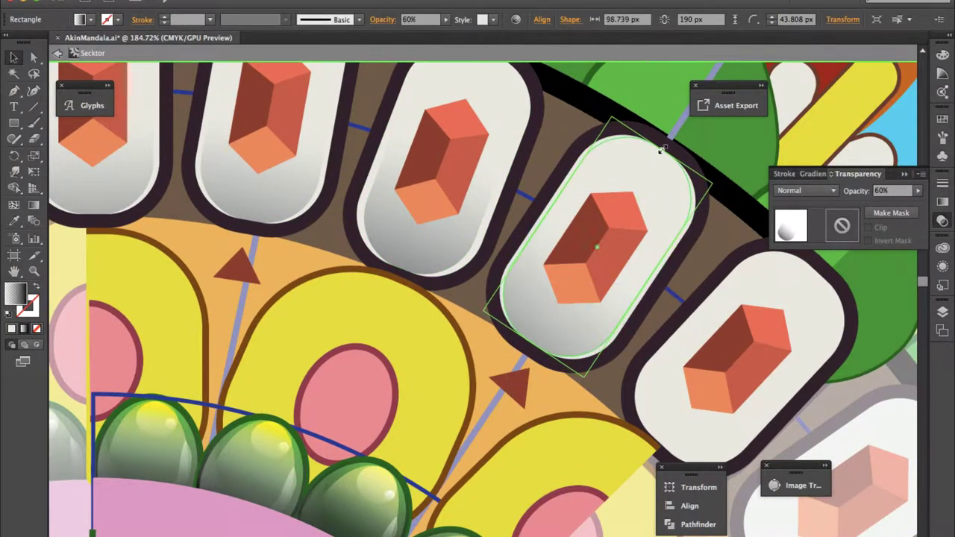
{"action": "key", "text": "g"}
{"action": "left_click_drag", "start_coordinate": [507, 358], "coordinate": [580, 273]}
{"action": "key", "text": "v"}
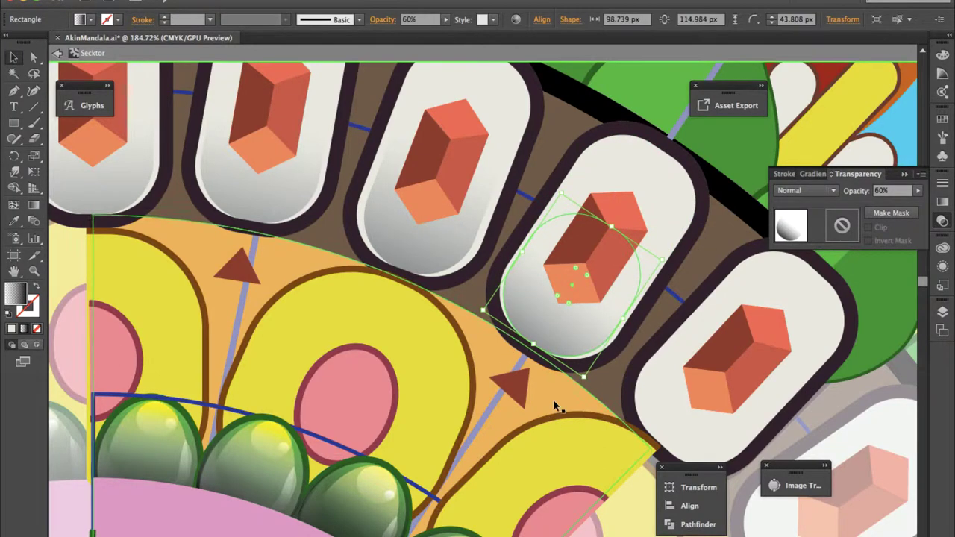
Step: Shade the fifth white capsule with the grey gradient, angled diagonally along the curve
{"action": "left_click", "coordinate": [554, 401]}
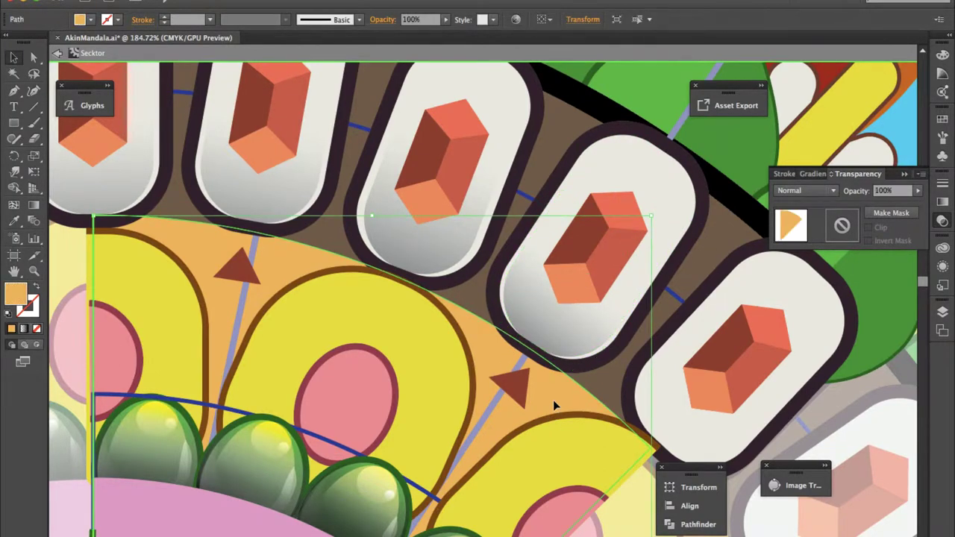
{"action": "scroll", "coordinate": [553, 418], "scroll_direction": "down", "scroll_amount": 2}
{"action": "scroll", "coordinate": [553, 418], "scroll_direction": "right", "scroll_amount": 2}
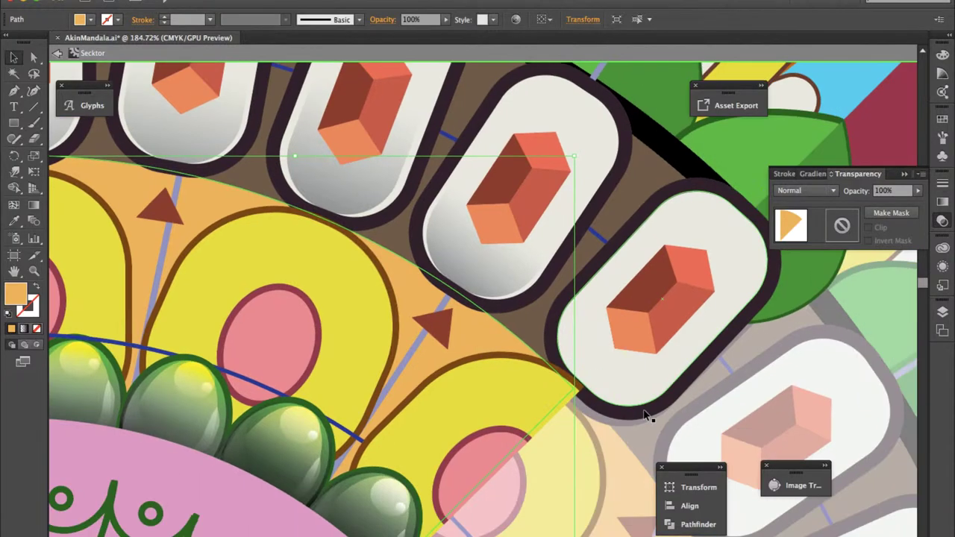
{"action": "left_click", "coordinate": [616, 387]}
{"action": "left_click", "coordinate": [493, 254]}
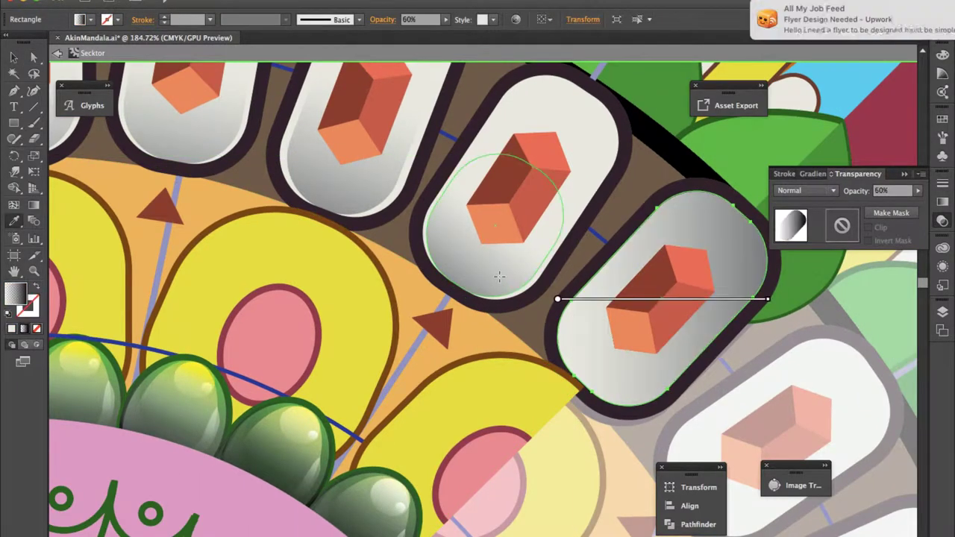
{"action": "key", "text": "g"}
{"action": "left_click_drag", "start_coordinate": [564, 400], "coordinate": [670, 290]}
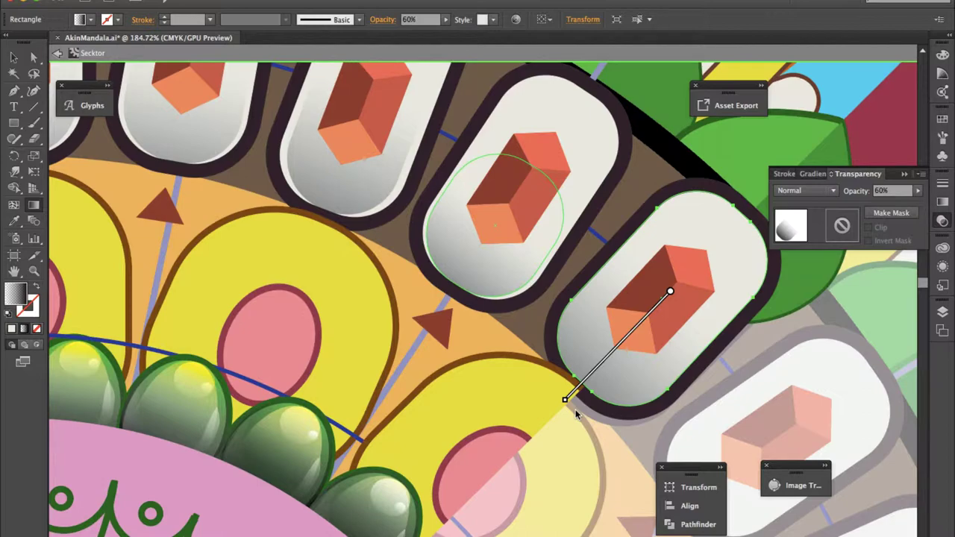
{"action": "key", "text": "v"}
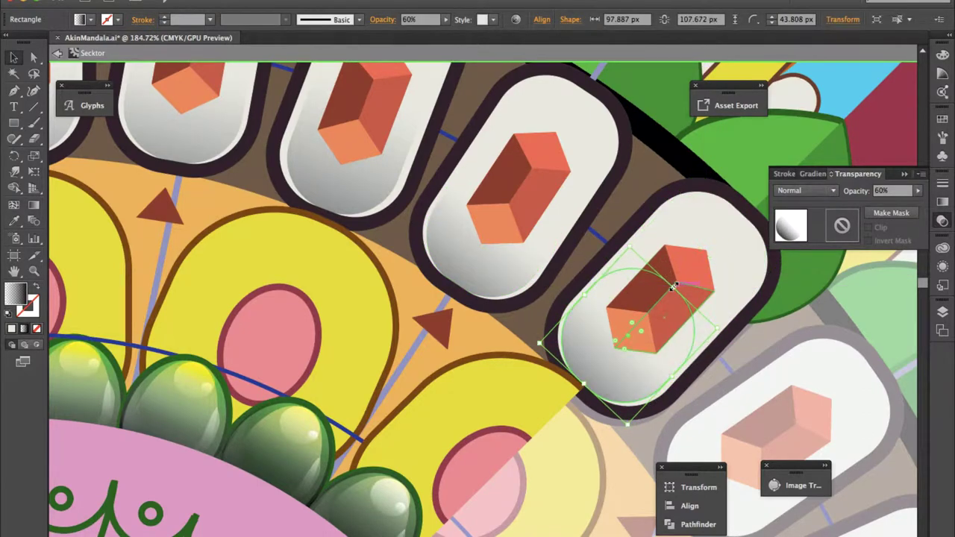
{"action": "scroll", "coordinate": [585, 255], "scroll_direction": "down", "scroll_amount": 1}
{"action": "scroll", "coordinate": [585, 256], "scroll_direction": "down", "scroll_amount": 3}
{"action": "scroll", "coordinate": [585, 255], "scroll_direction": "up", "scroll_amount": 2}
{"action": "left_click", "coordinate": [480, 259]}
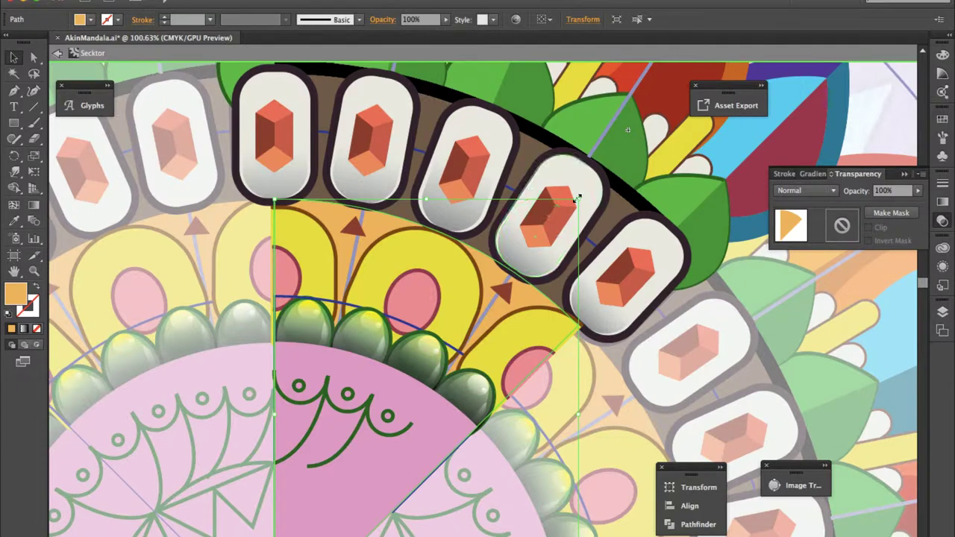
Step: Enlarge the wedge and make it tile-band brown at 73% black and 32% opacity
{"action": "left_click_drag", "start_coordinate": [577, 199], "coordinate": [594, 183]}
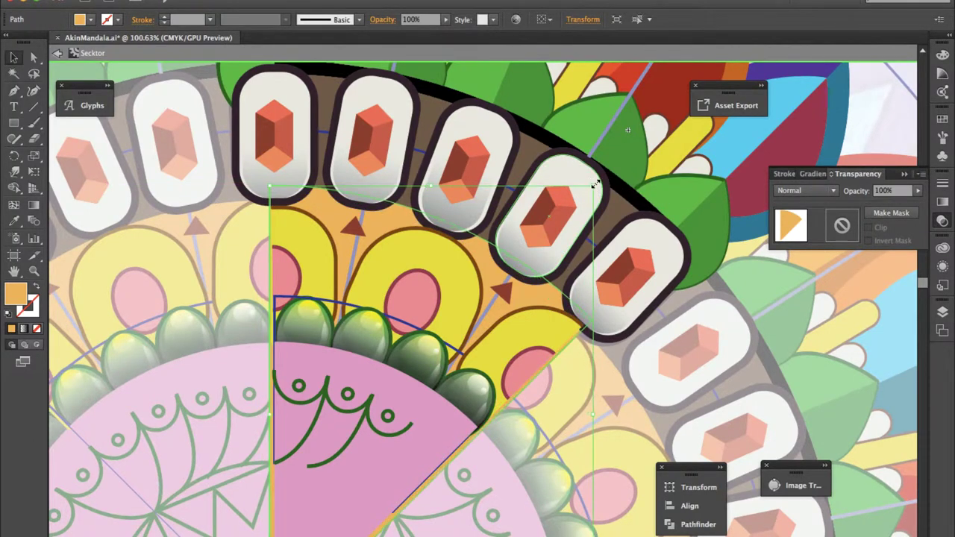
{"action": "key", "text": "i"}
{"action": "left_click", "coordinate": [594, 183]}
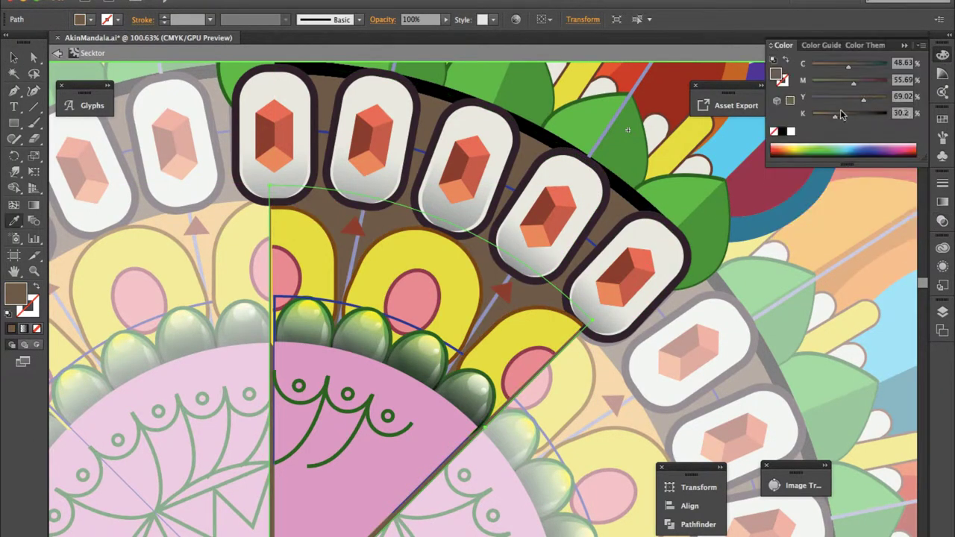
{"action": "left_click", "coordinate": [942, 55]}
{"action": "left_click_drag", "start_coordinate": [850, 114], "coordinate": [866, 117]}
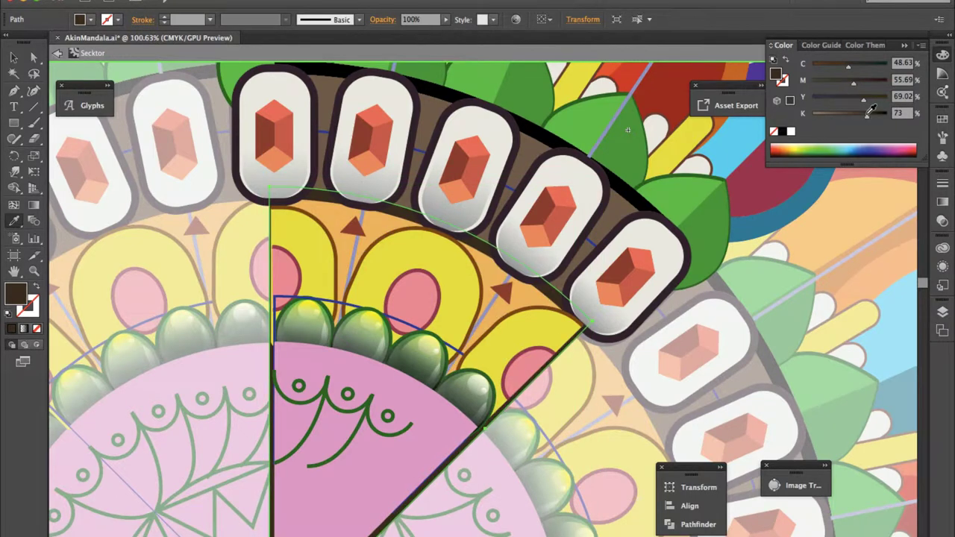
{"action": "left_click", "coordinate": [942, 221]}
{"action": "left_click", "coordinate": [918, 191]}
{"action": "left_click_drag", "start_coordinate": [915, 202], "coordinate": [880, 206]}
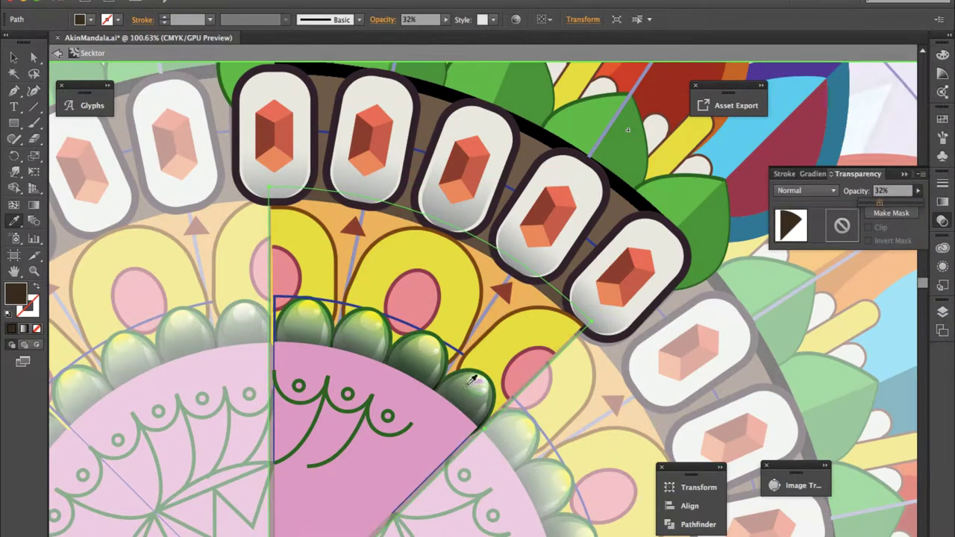
Step: Move the wedge's anchor points so its top reaches the tile ring's edge
{"action": "scroll", "coordinate": [470, 384], "scroll_direction": "down", "scroll_amount": 3}
{"action": "key", "text": "a"}
{"action": "left_click", "coordinate": [247, 520]}
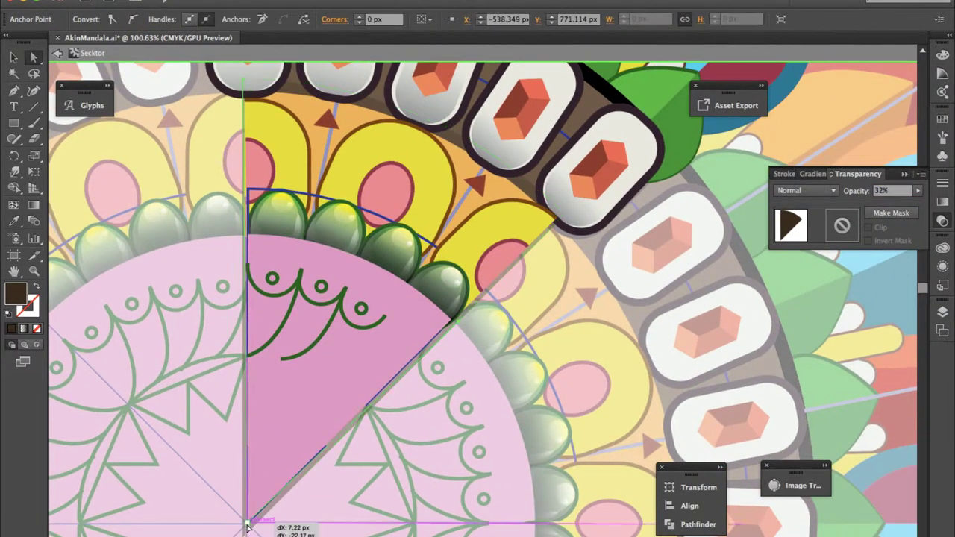
{"action": "scroll", "coordinate": [454, 330], "scroll_direction": "up", "scroll_amount": 1}
{"action": "key", "text": "p"}
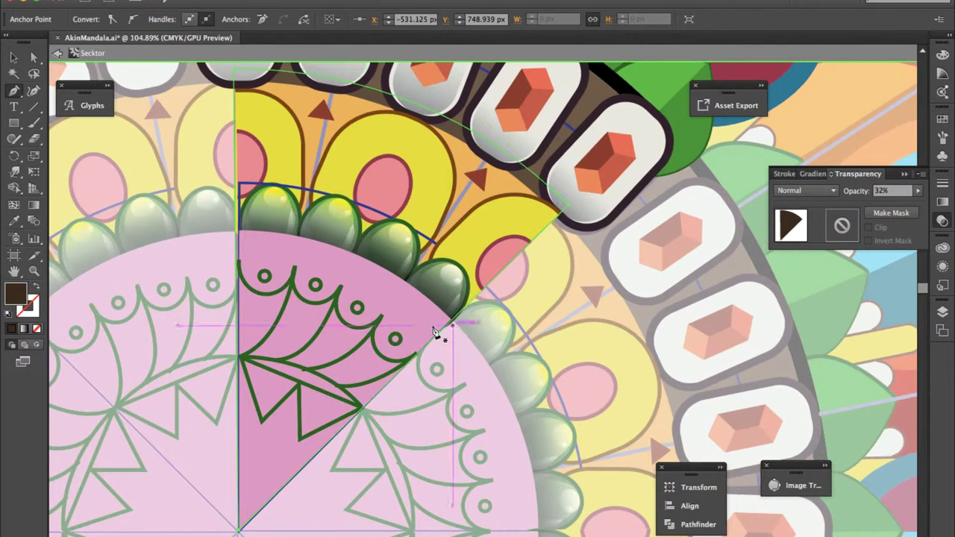
{"action": "scroll", "coordinate": [272, 265], "scroll_direction": "up", "scroll_amount": 1}
{"action": "key", "text": "a"}
{"action": "left_click_drag", "start_coordinate": [260, 123], "coordinate": [261, 122]}
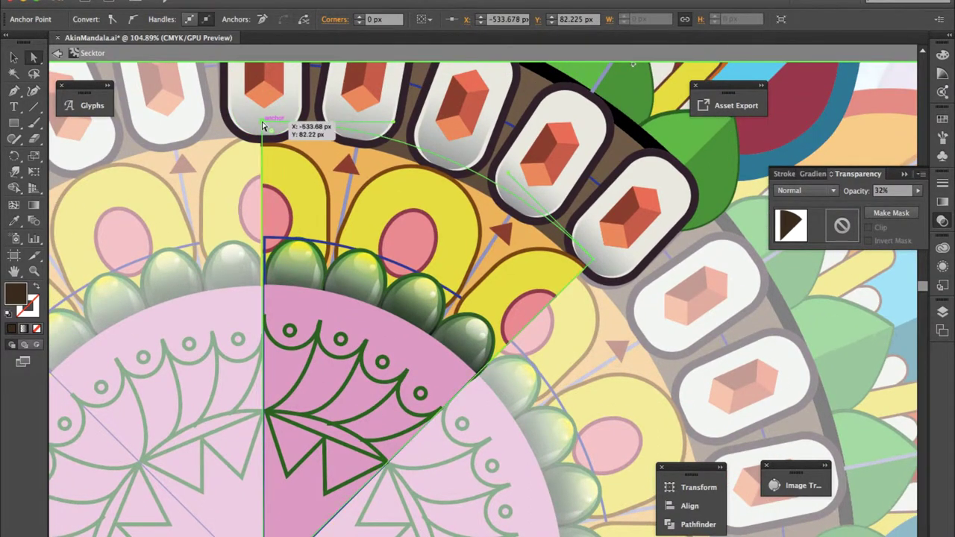
{"action": "scroll", "coordinate": [262, 429], "scroll_direction": "down", "scroll_amount": 1}
Step: Exit the sector and zoom out to view the whole mandala
{"action": "double_click", "coordinate": [552, 390]}
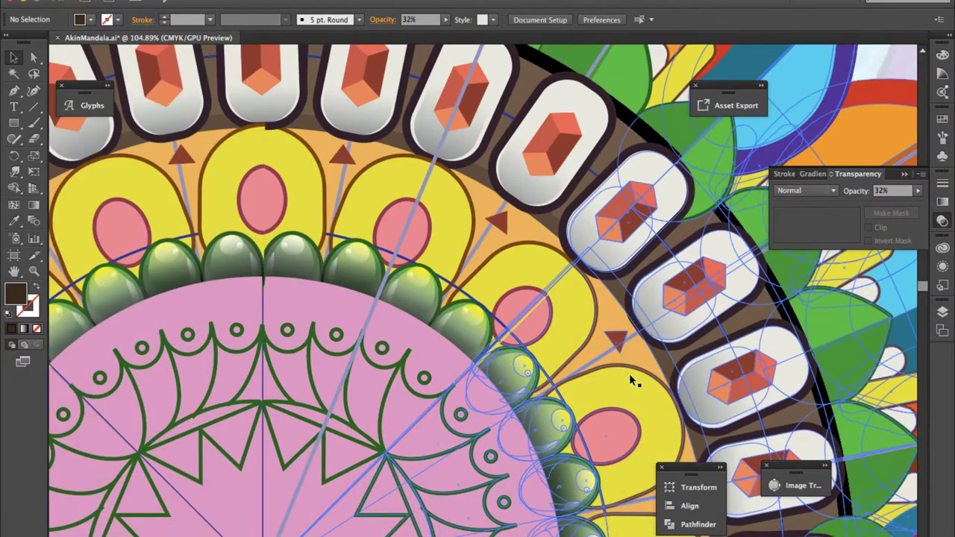
{"action": "key", "text": "ctrl+minus"}
{"action": "key", "text": "ctrl+minus"}
{"action": "key", "text": "ctrl+minus"}
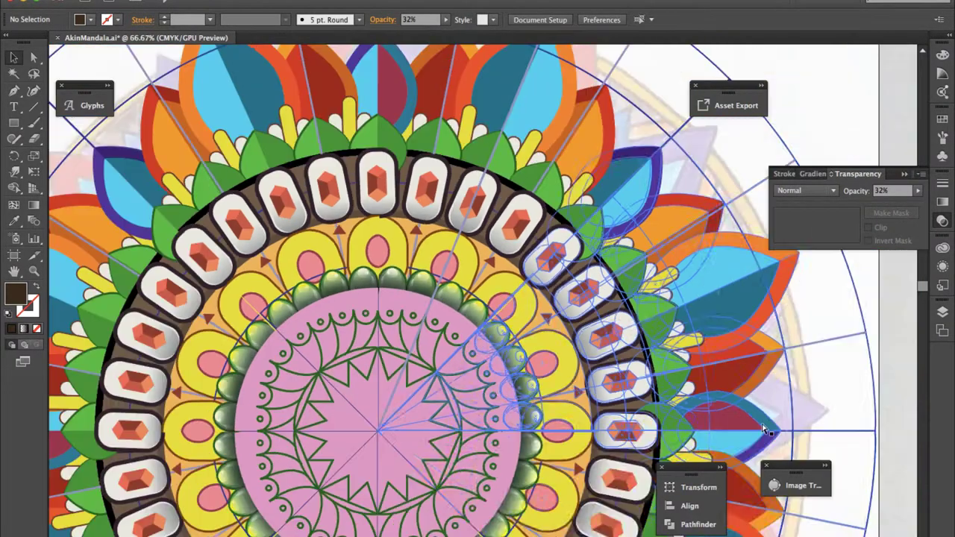
{"action": "key", "text": "ctrl+minus"}
{"action": "left_click", "coordinate": [767, 351]}
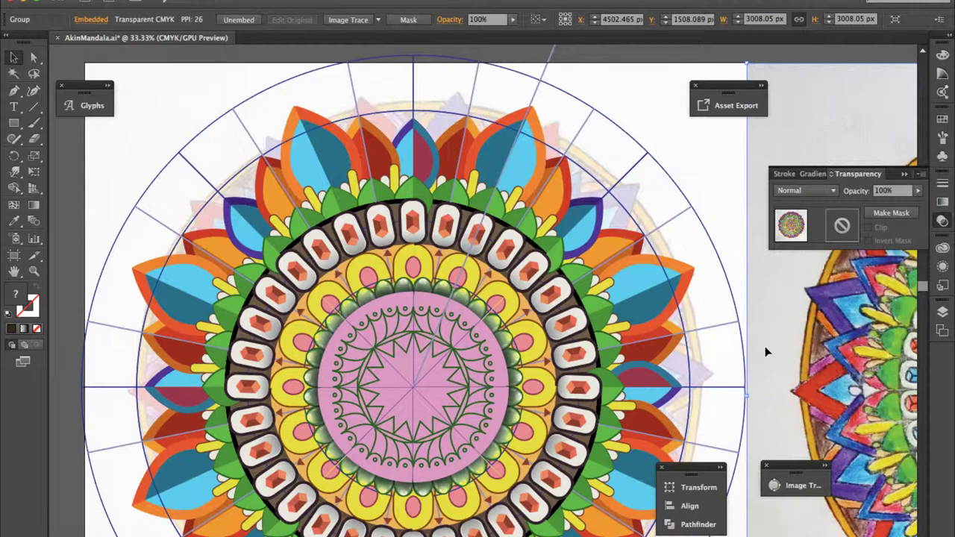
{"action": "scroll", "coordinate": [471, 244], "scroll_direction": "up", "scroll_amount": 5}
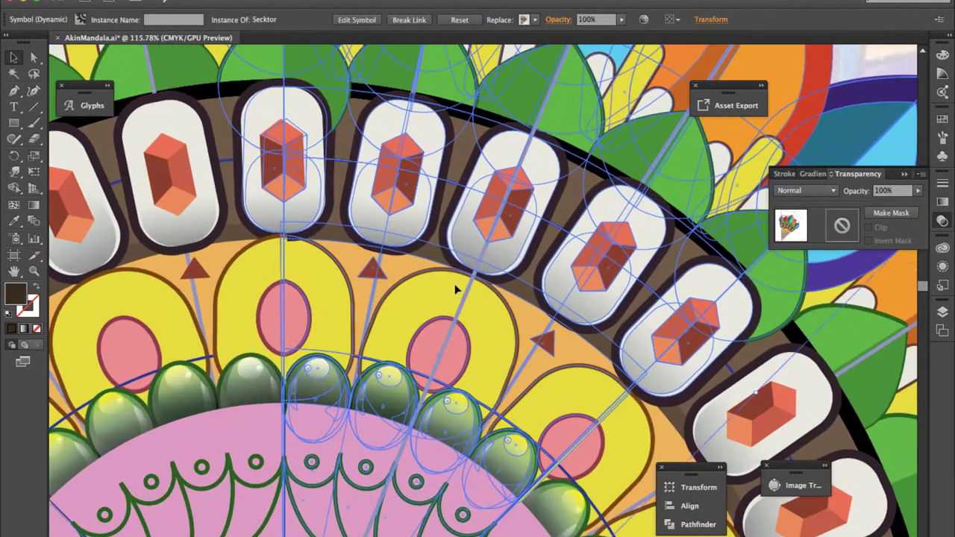
Step: Check the sector's objects inside the group, then zoom out to review the full mandala
{"action": "double_click", "coordinate": [455, 284]}
{"action": "left_click", "coordinate": [418, 274]}
{"action": "key", "text": "ctrl+a"}
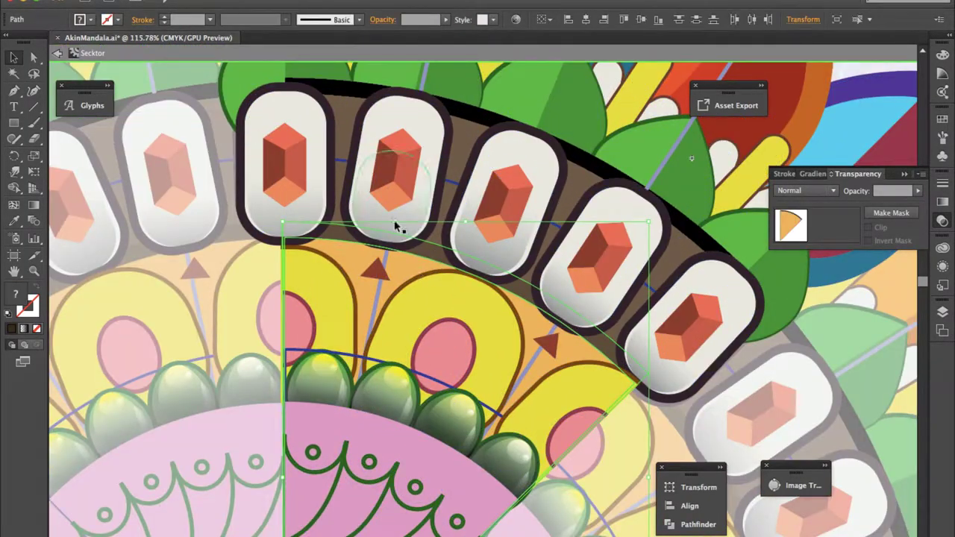
{"action": "left_click", "coordinate": [700, 343]}
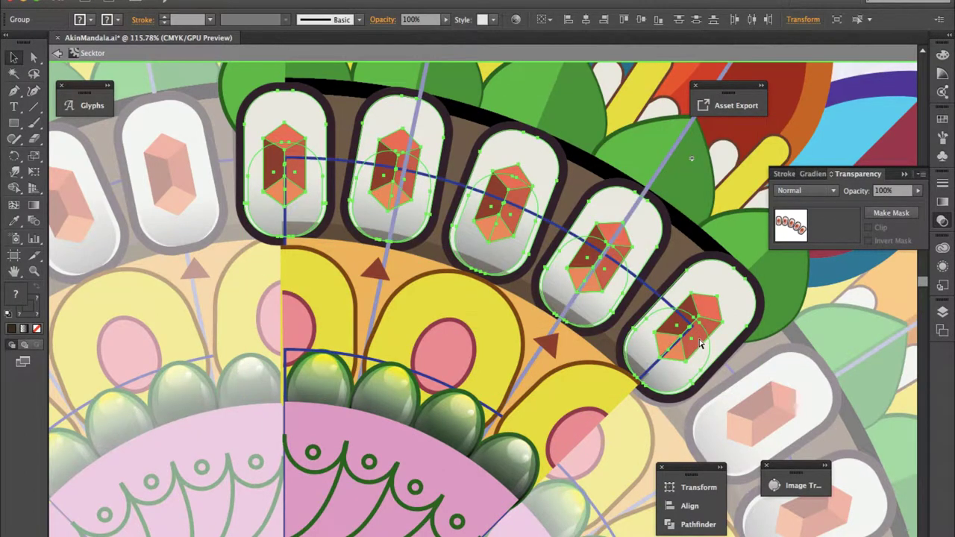
{"action": "left_click", "coordinate": [818, 416]}
{"action": "key", "text": "ctrl+minus"}
{"action": "key", "text": "ctrl+minus"}
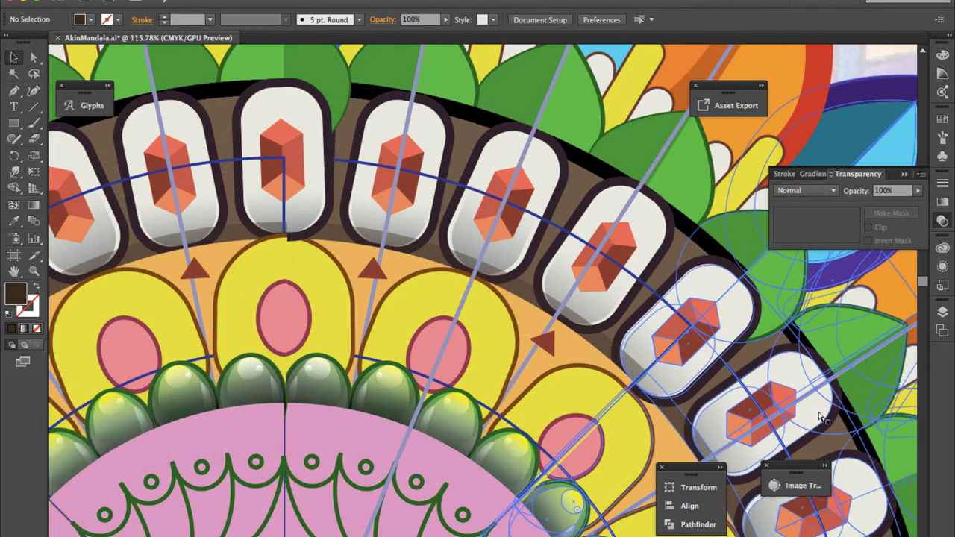
{"action": "key", "text": "ctrl+minus"}
{"action": "key", "text": "ctrl+minus"}
{"action": "left_click", "coordinate": [776, 296]}
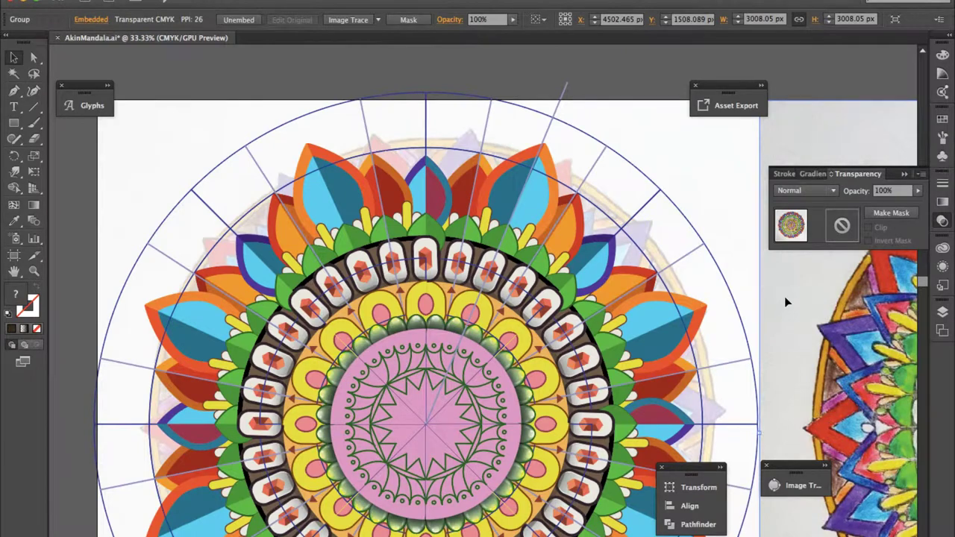
{"action": "scroll", "coordinate": [521, 202], "scroll_direction": "up", "scroll_amount": 5}
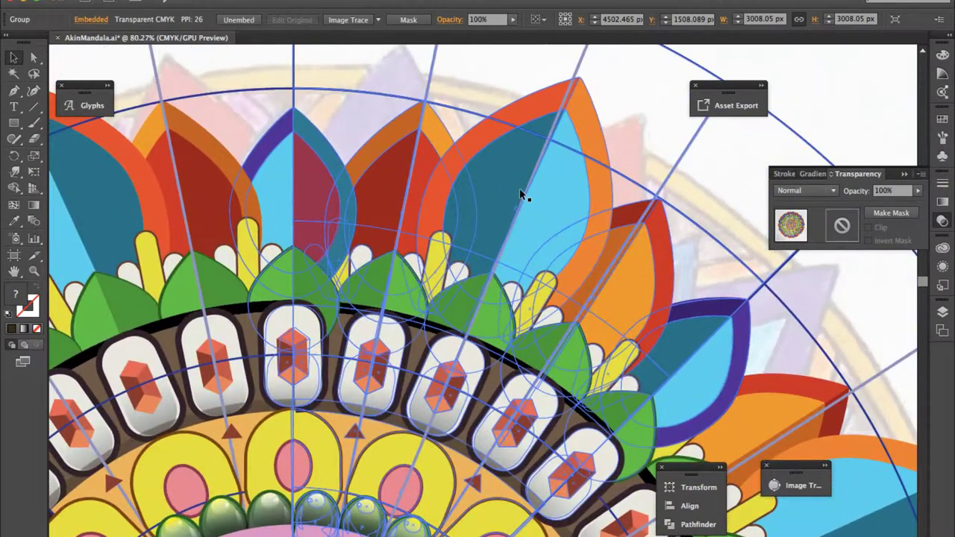
Step: Copy the blue leaf's dark shaded gradient onto the green leaf and redraw it running downward
{"action": "double_click", "coordinate": [501, 329]}
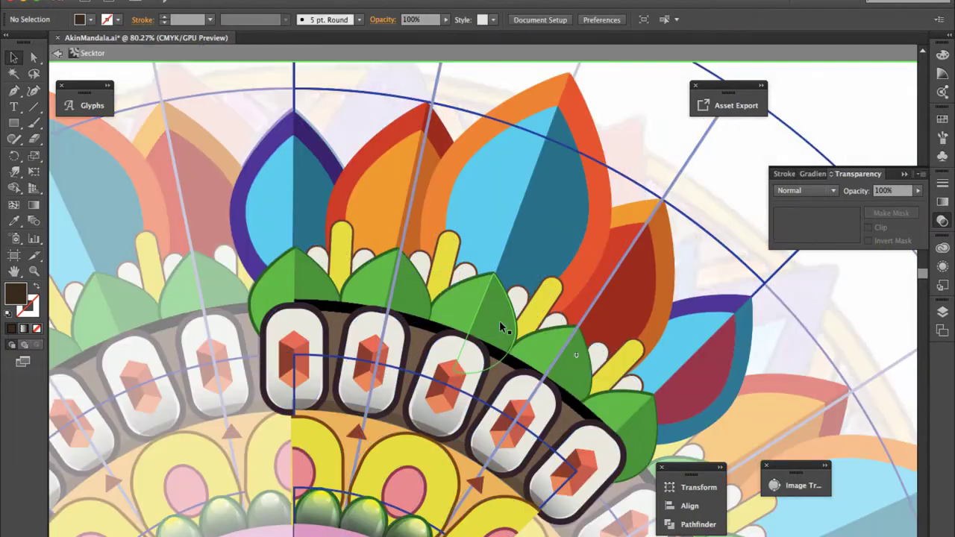
{"action": "left_click", "coordinate": [296, 290]}
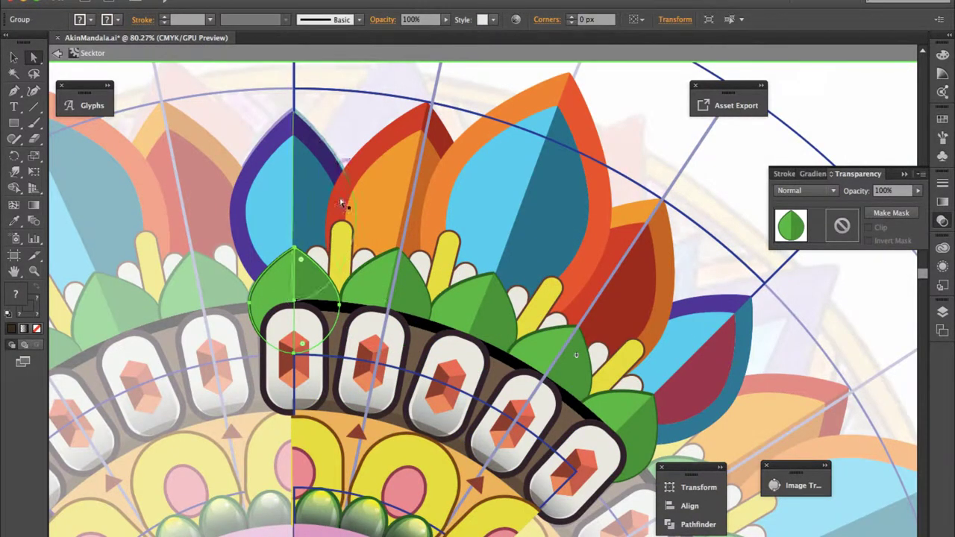
{"action": "left_click", "coordinate": [270, 284]}
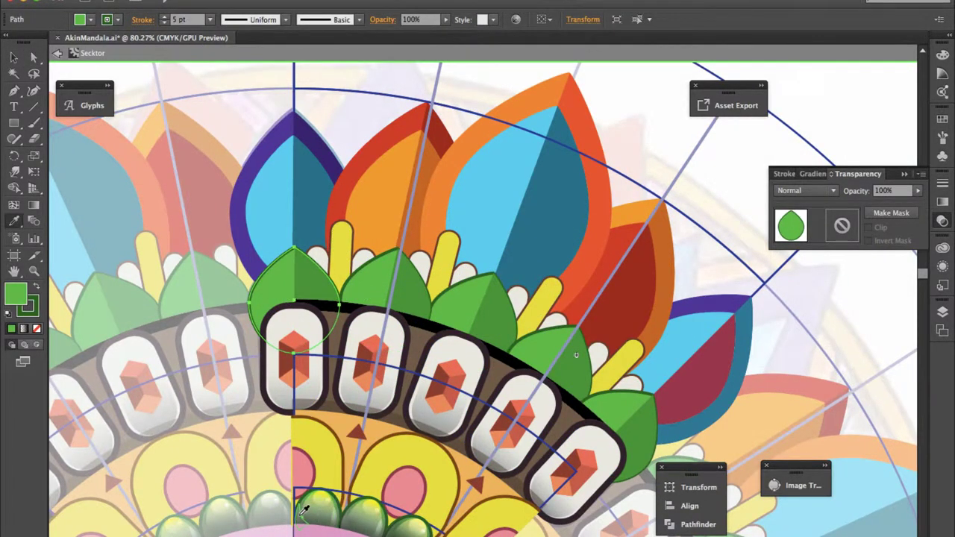
{"action": "left_click", "coordinate": [293, 196]}
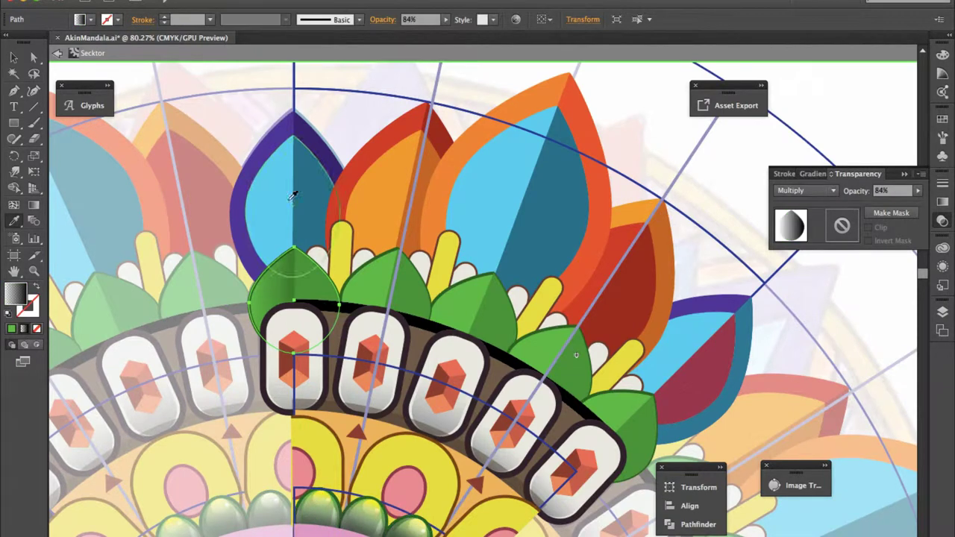
{"action": "left_click_drag", "start_coordinate": [300, 242], "coordinate": [290, 365]}
{"action": "left_click_drag", "start_coordinate": [303, 220], "coordinate": [291, 340]}
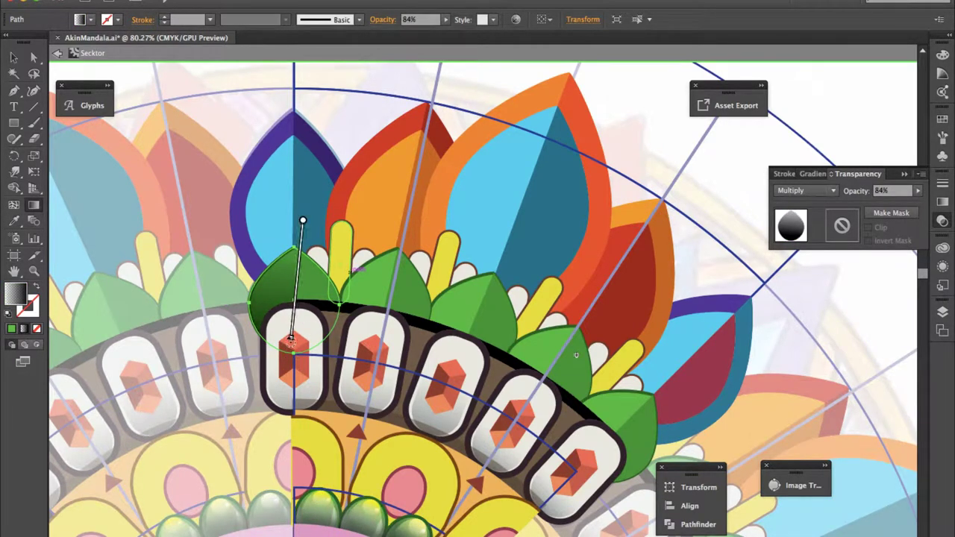
Step: Warp the green leaf's outline, reshaping its right side
{"action": "key", "text": "v"}
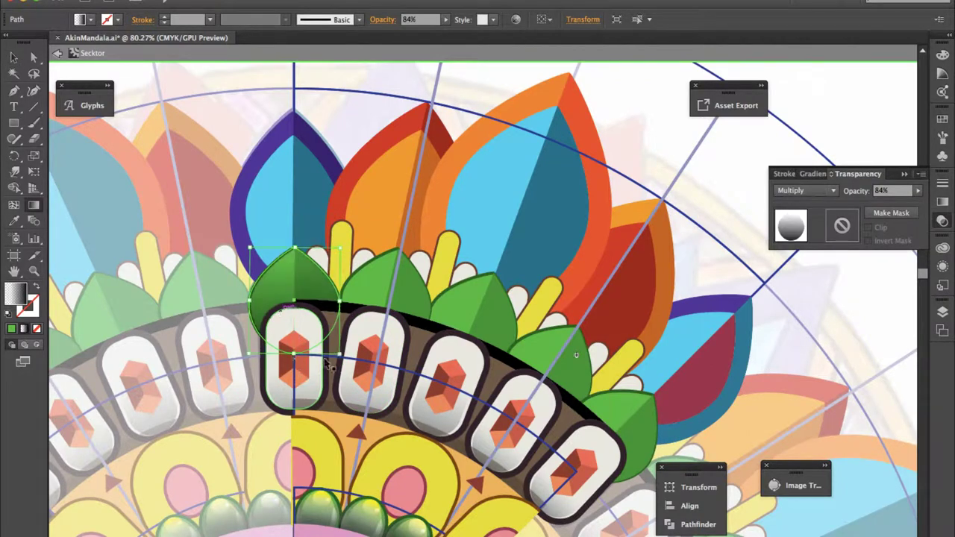
{"action": "left_click", "coordinate": [306, 205]}
{"action": "left_click", "coordinate": [293, 280]}
{"action": "scroll", "coordinate": [293, 282], "scroll_direction": "up", "scroll_amount": 5}
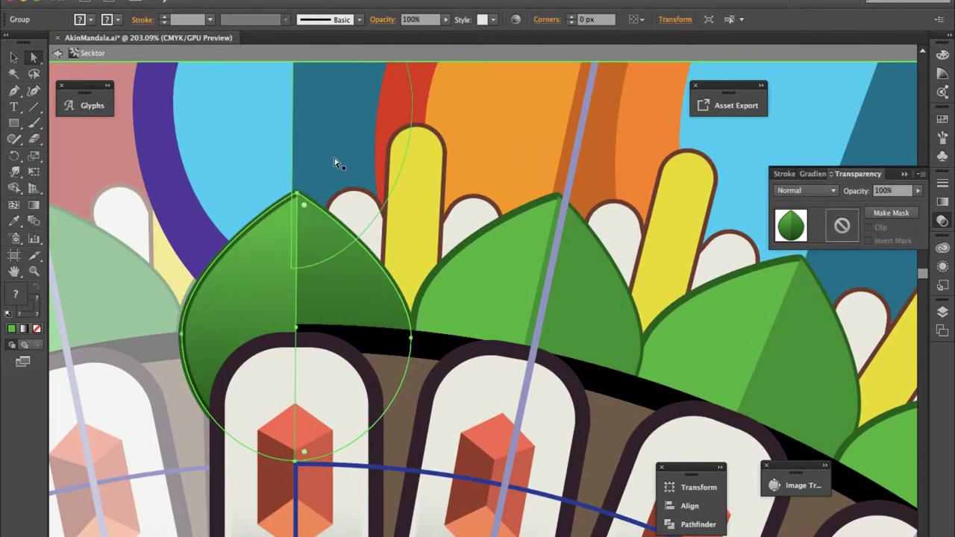
{"action": "key", "text": "shift+r"}
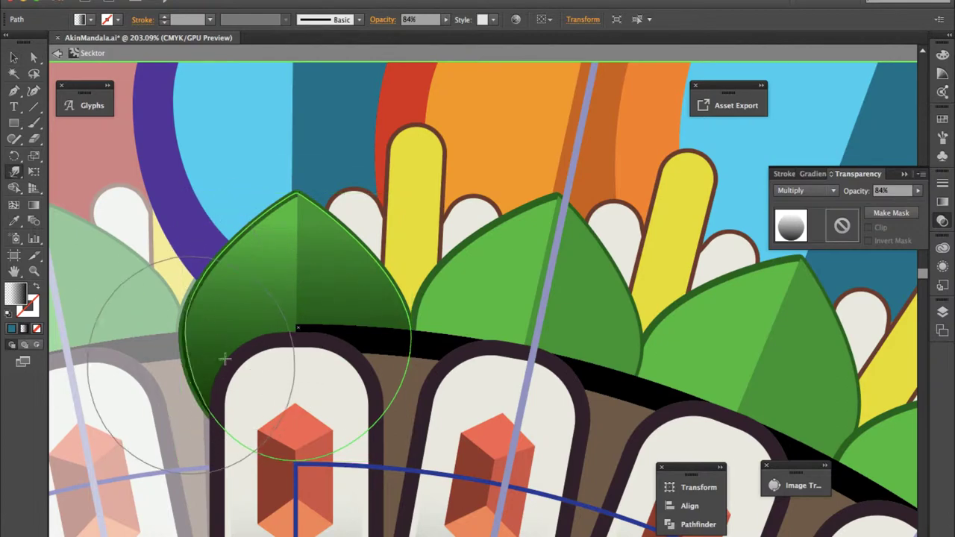
{"action": "mouse_move", "coordinate": [229, 356]}
{"action": "left_mouse_down"}
{"action": "mouse_move", "coordinate": [243, 305]}
{"action": "mouse_move", "coordinate": [298, 304]}
{"action": "mouse_move", "coordinate": [276, 212]}
{"action": "left_mouse_up"}
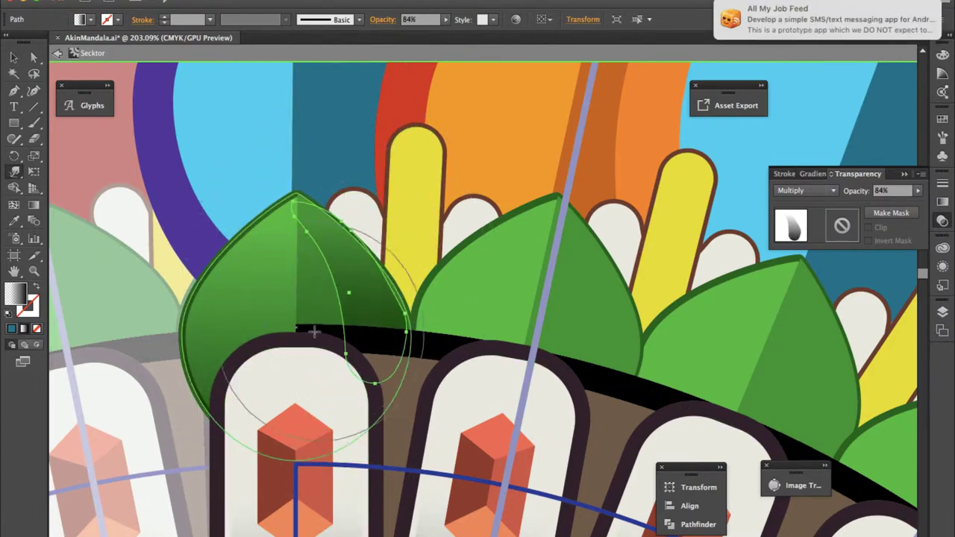
{"action": "left_click_drag", "start_coordinate": [276, 211], "coordinate": [316, 321]}
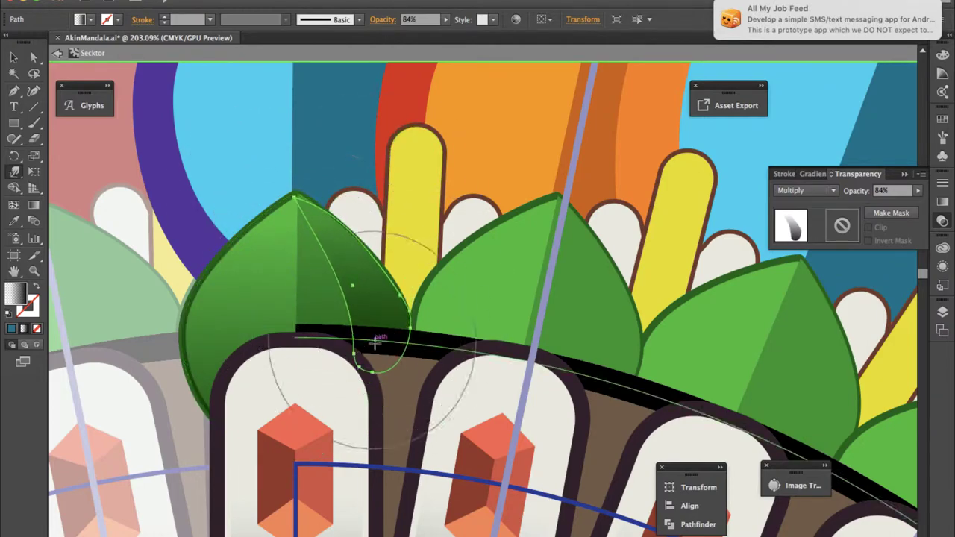
Step: Leave the sector group to view the whole mandala top, then re-enter the group
{"action": "key", "text": "v"}
{"action": "left_click", "coordinate": [316, 321]}
{"action": "scroll", "coordinate": [361, 131], "scroll_direction": "down", "scroll_amount": 5}
{"action": "scroll", "coordinate": [361, 132], "scroll_direction": "up", "scroll_amount": 4}
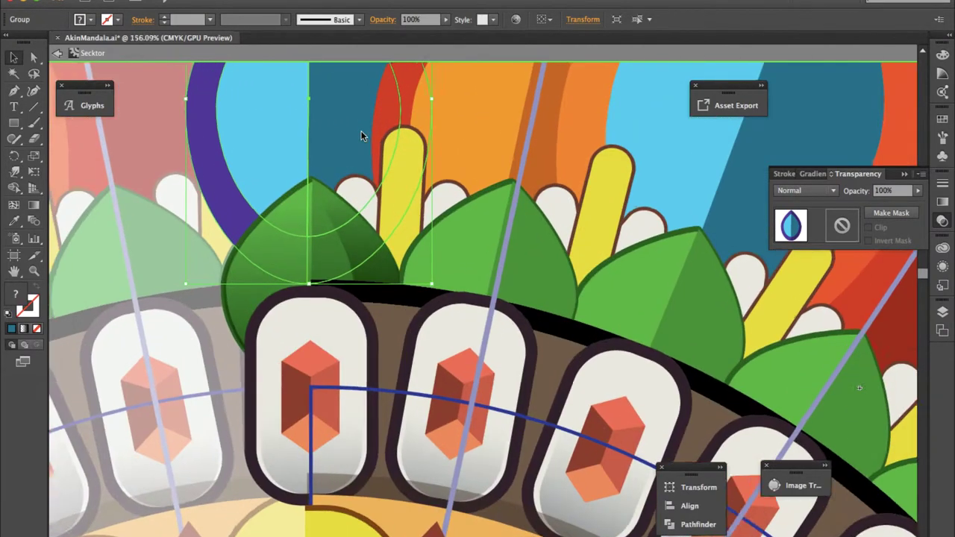
{"action": "left_click", "coordinate": [243, 299]}
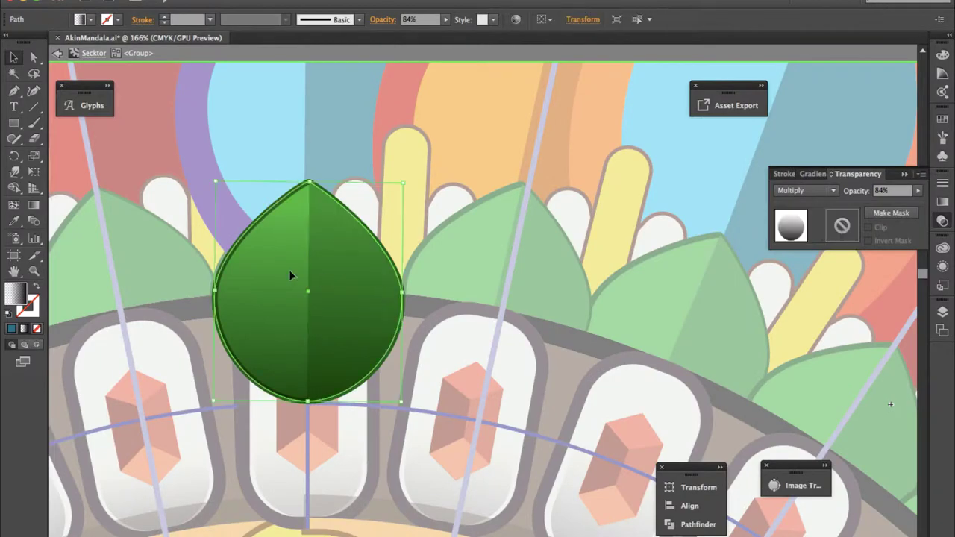
{"action": "double_click", "coordinate": [187, 233]}
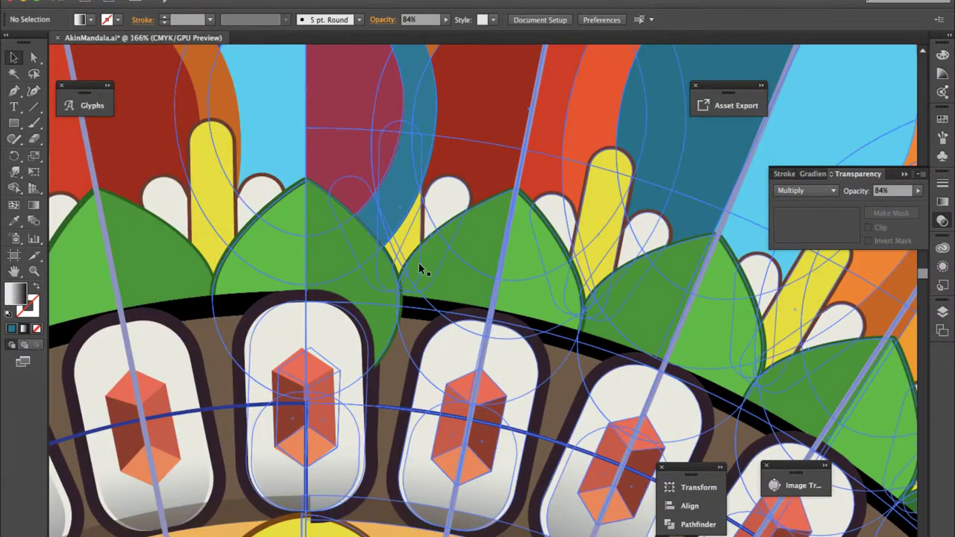
{"action": "scroll", "coordinate": [419, 266], "scroll_direction": "down", "scroll_amount": 4}
{"action": "scroll", "coordinate": [419, 266], "scroll_direction": "down", "scroll_amount": 2}
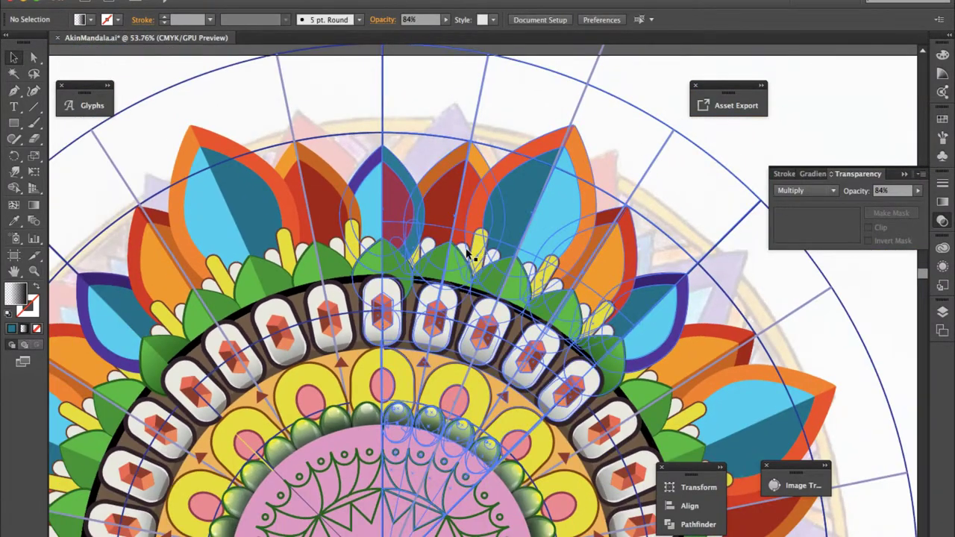
{"action": "double_click", "coordinate": [418, 358]}
{"action": "scroll", "coordinate": [447, 284], "scroll_direction": "up", "scroll_amount": 5}
Step: Move the brown band up about 35 px and pull its end point to the ring edge
{"action": "left_click", "coordinate": [318, 281]}
{"action": "left_click_drag", "start_coordinate": [319, 281], "coordinate": [323, 237]}
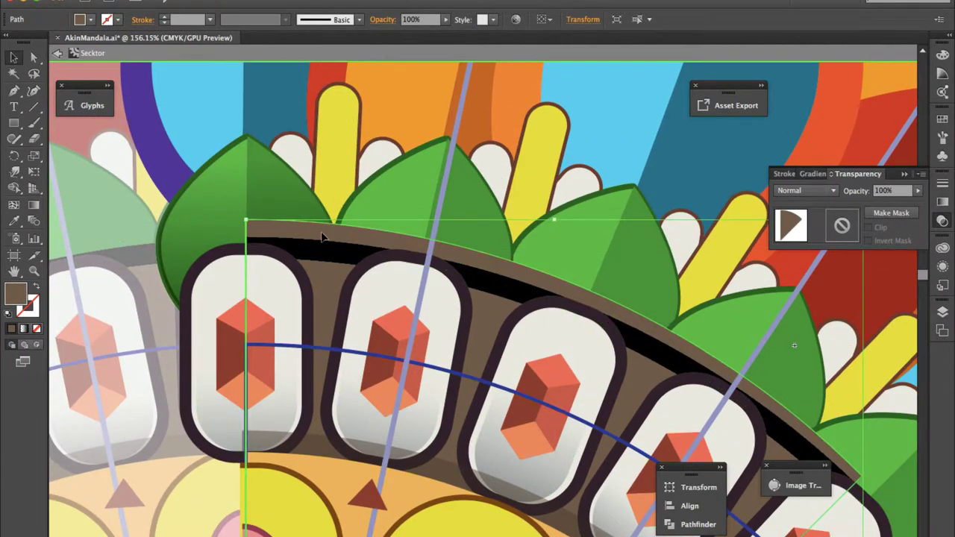
{"action": "scroll", "coordinate": [540, 268], "scroll_direction": "down", "scroll_amount": 5}
{"action": "scroll", "coordinate": [540, 269], "scroll_direction": "right", "scroll_amount": 5}
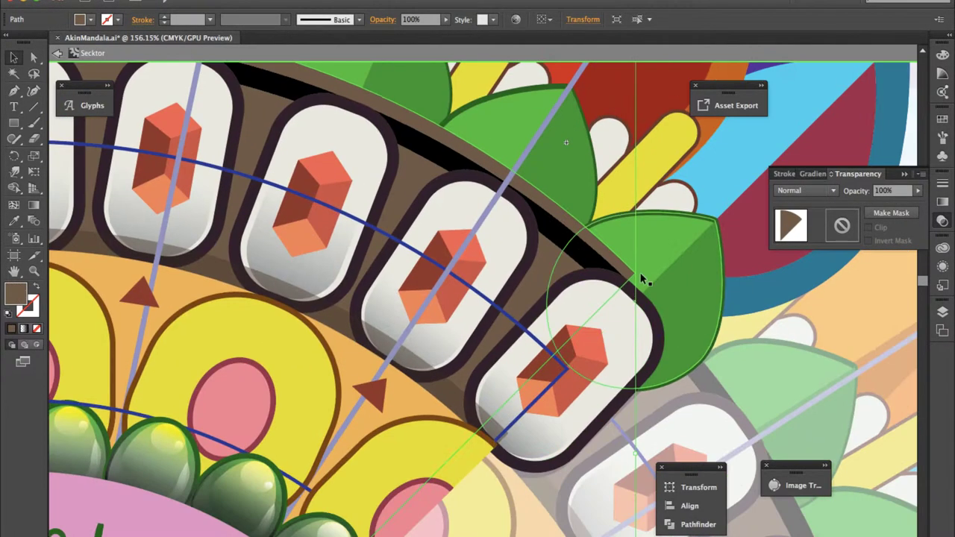
{"action": "left_click_drag", "start_coordinate": [633, 275], "coordinate": [651, 282]}
{"action": "key", "text": "p"}
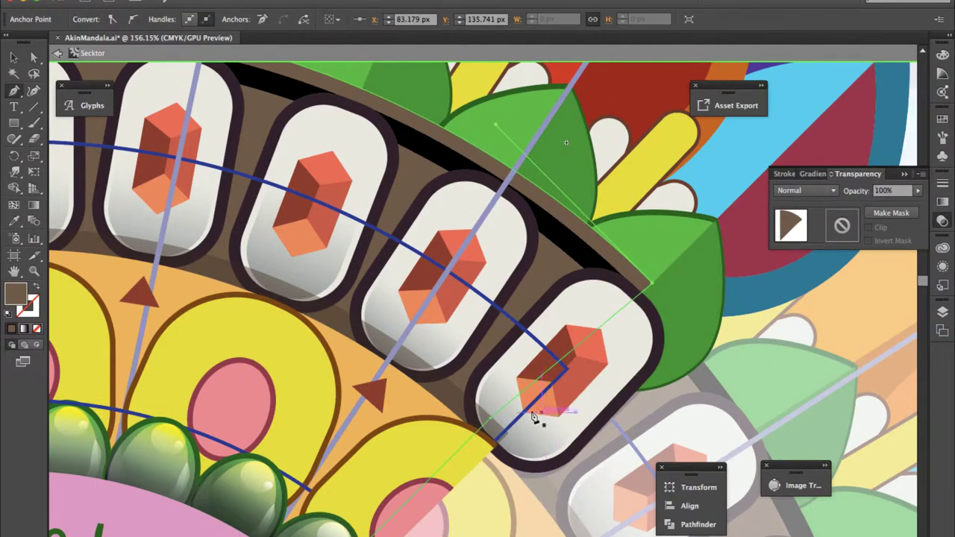
{"action": "key", "text": "a"}
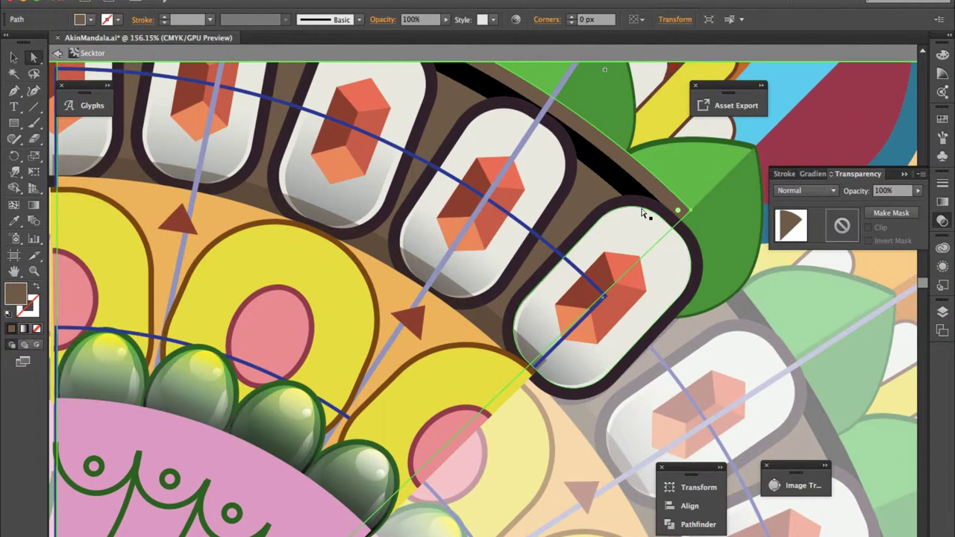
{"action": "left_click", "coordinate": [643, 212]}
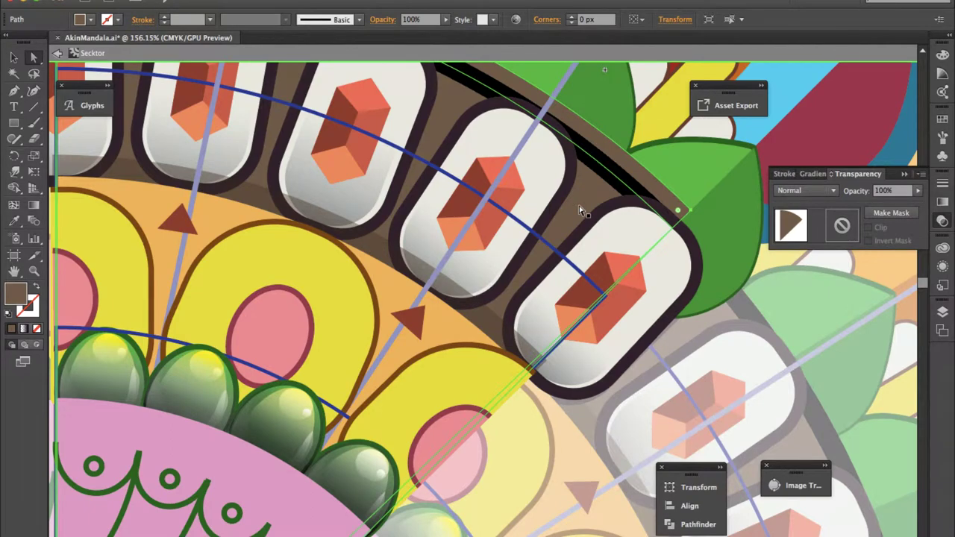
Step: Make the brown band a darker Multiply shadow at 32% opacity
{"action": "left_click", "coordinate": [805, 191]}
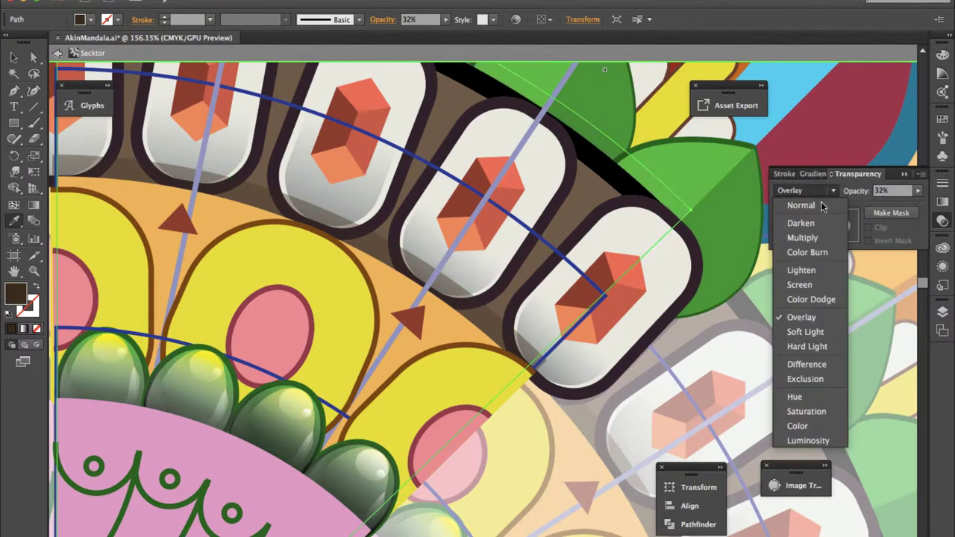
{"action": "key", "text": "i"}
{"action": "left_click", "coordinate": [573, 185]}
{"action": "key", "text": "v"}
{"action": "left_click", "coordinate": [390, 101]}
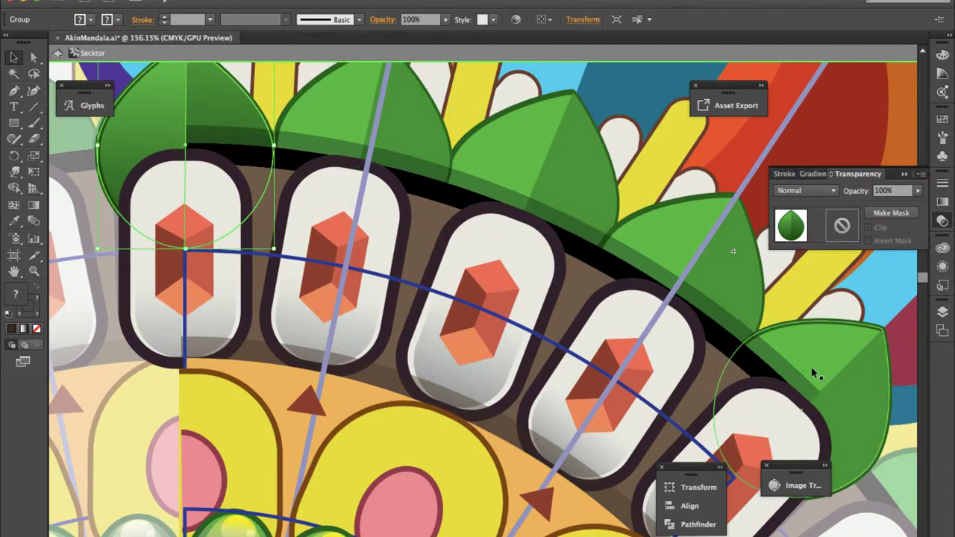
{"action": "left_click", "coordinate": [717, 373]}
{"action": "scroll", "coordinate": [717, 369], "scroll_direction": "down", "scroll_amount": 3}
{"action": "scroll", "coordinate": [717, 369], "scroll_direction": "left", "scroll_amount": 3}
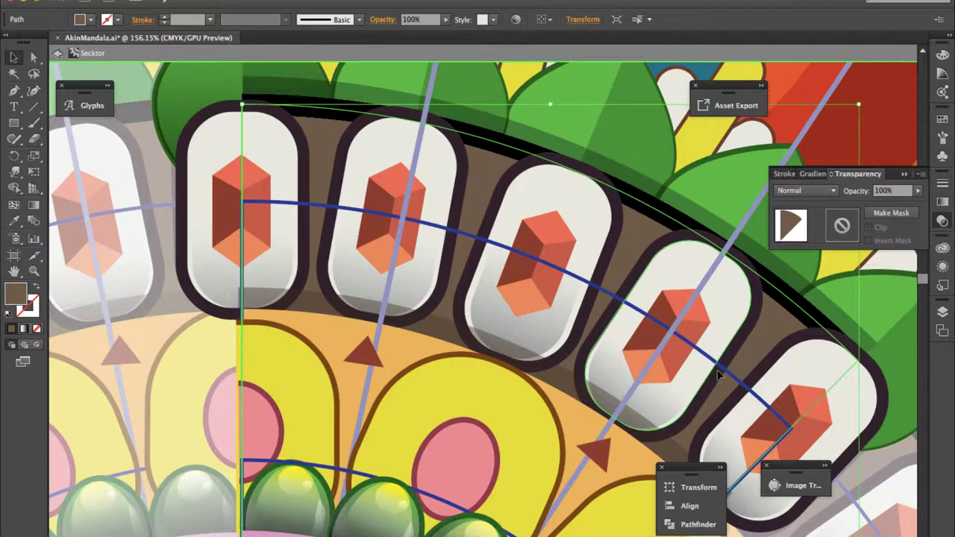
{"action": "left_click", "coordinate": [607, 274]}
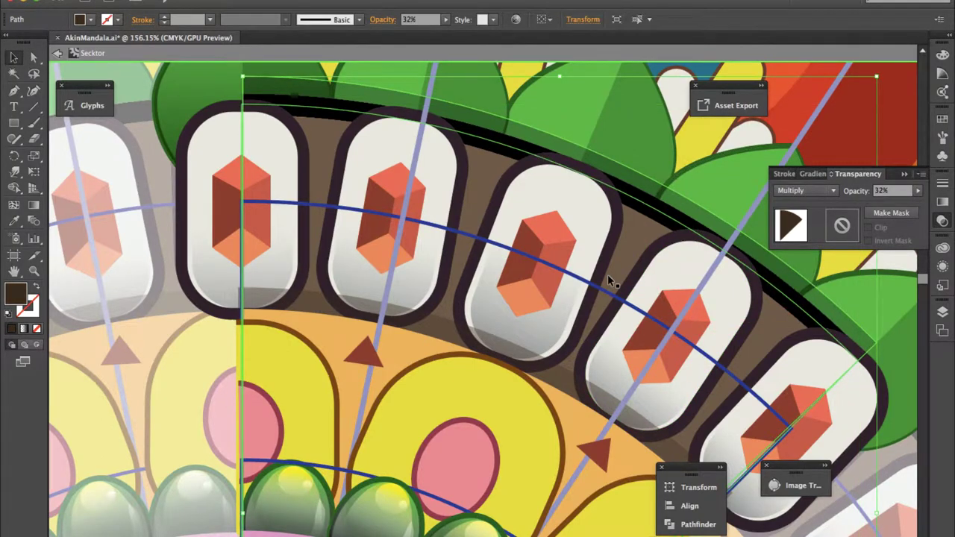
Step: Nudge a green leaf in the ring slightly downward and select the neighbouring leaves
{"action": "scroll", "coordinate": [485, 186], "scroll_direction": "up", "scroll_amount": 3}
{"action": "key", "text": "a"}
{"action": "left_click", "coordinate": [616, 223]}
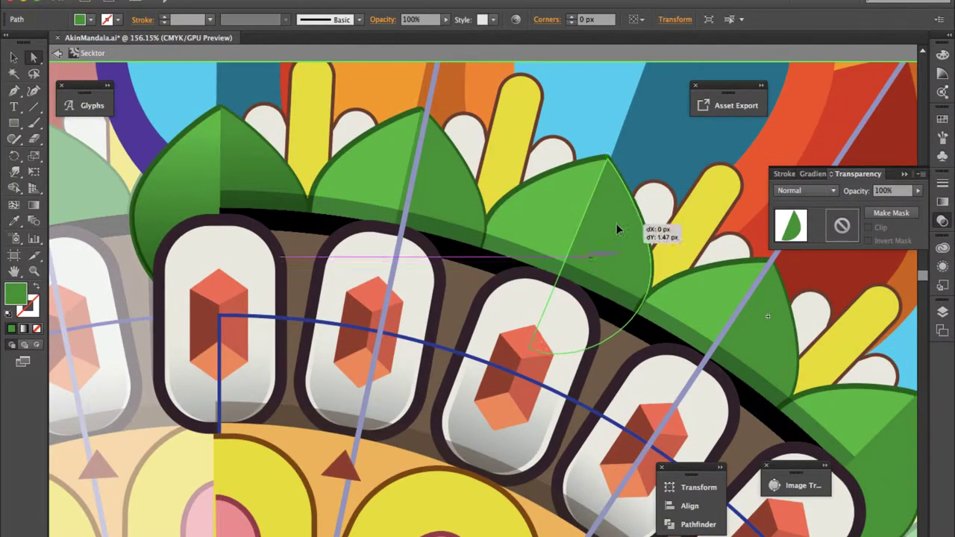
{"action": "left_click_drag", "start_coordinate": [616, 224], "coordinate": [614, 225]}
{"action": "left_click", "coordinate": [433, 182]}
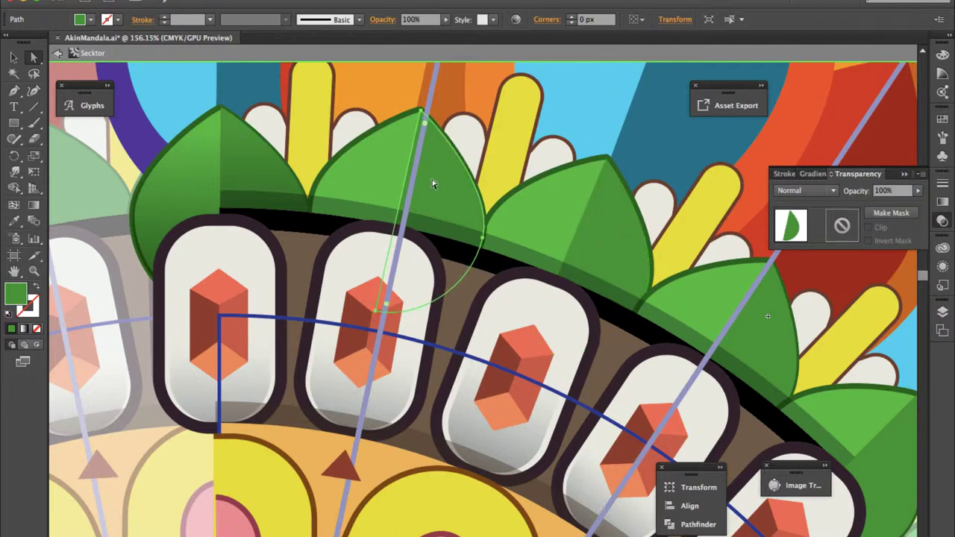
{"action": "left_click", "coordinate": [768, 327]}
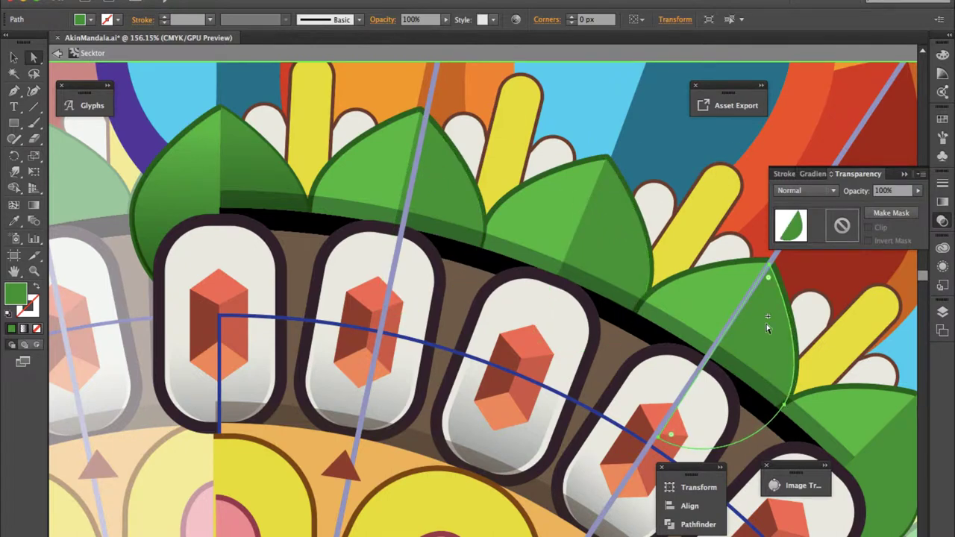
Step: Copy the dark shaded gradient onto the middle leaf, angled diagonally upward
{"action": "left_click", "coordinate": [372, 181]}
{"action": "key", "text": "i"}
{"action": "left_click", "coordinate": [171, 188]}
{"action": "key", "text": "g"}
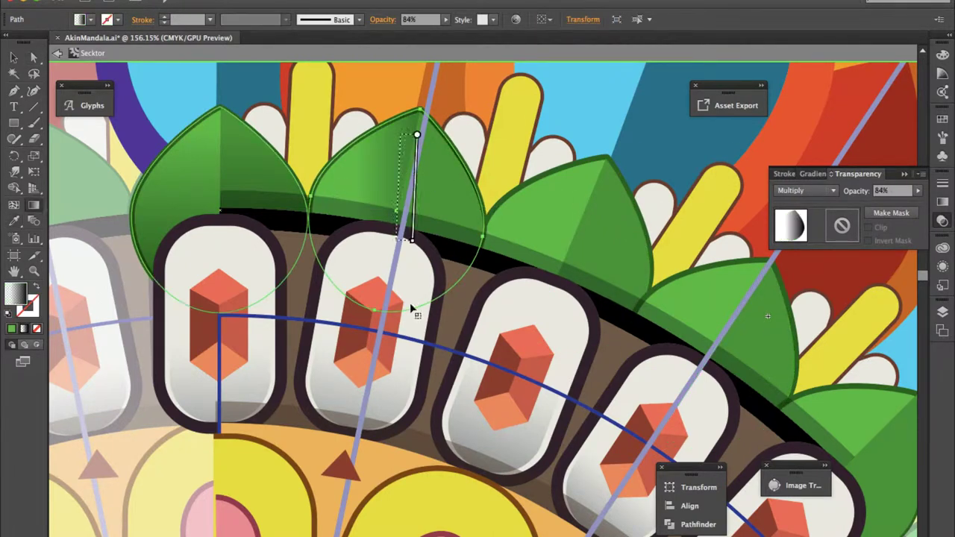
{"action": "left_click_drag", "start_coordinate": [371, 302], "coordinate": [432, 103]}
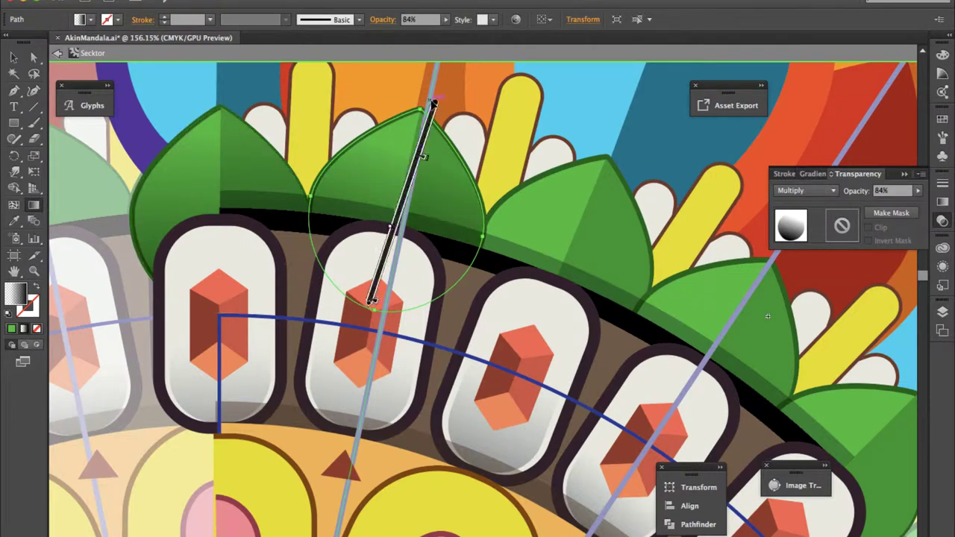
Step: Give the left leaf the white Overlay highlight gradient running from base to tip
{"action": "key", "text": "a"}
{"action": "left_click", "coordinate": [243, 144]}
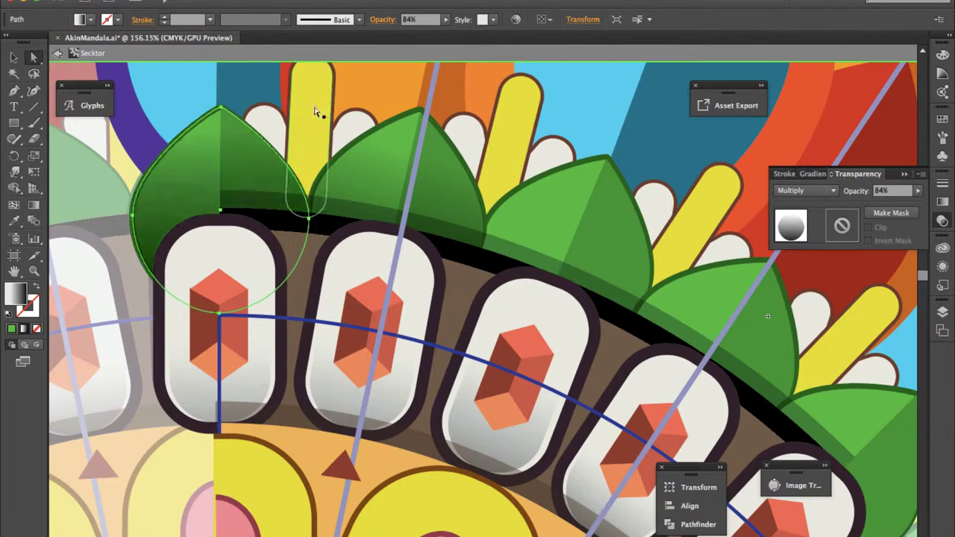
{"action": "scroll", "coordinate": [288, 400], "scroll_direction": "down", "scroll_amount": 5}
{"action": "left_click", "coordinate": [288, 298]}
{"action": "scroll", "coordinate": [287, 302], "scroll_direction": "up", "scroll_amount": 8}
{"action": "key", "text": "i"}
{"action": "key", "text": "g"}
{"action": "left_click_drag", "start_coordinate": [260, 447], "coordinate": [266, 160]}
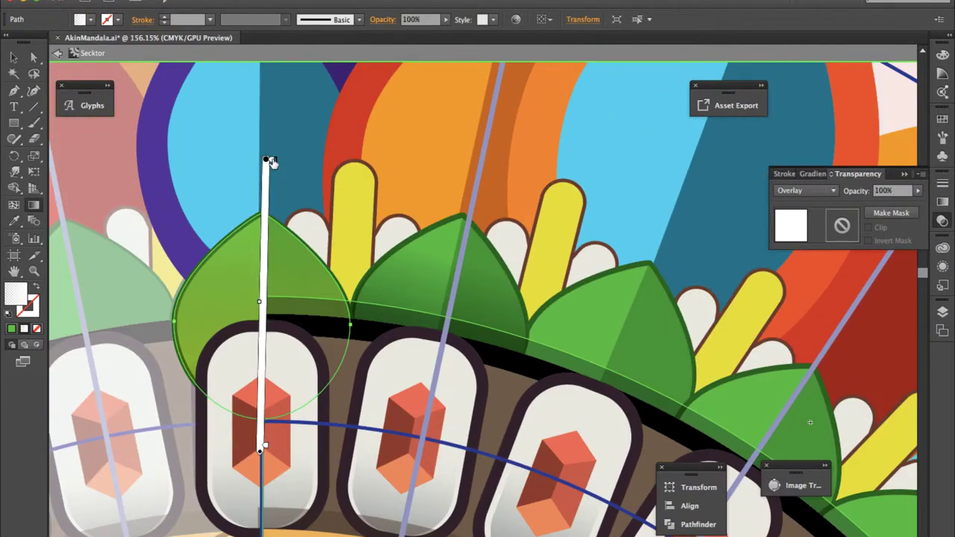
{"action": "left_click_drag", "start_coordinate": [265, 361], "coordinate": [301, 173]}
{"action": "left_click_drag", "start_coordinate": [258, 382], "coordinate": [271, 180]}
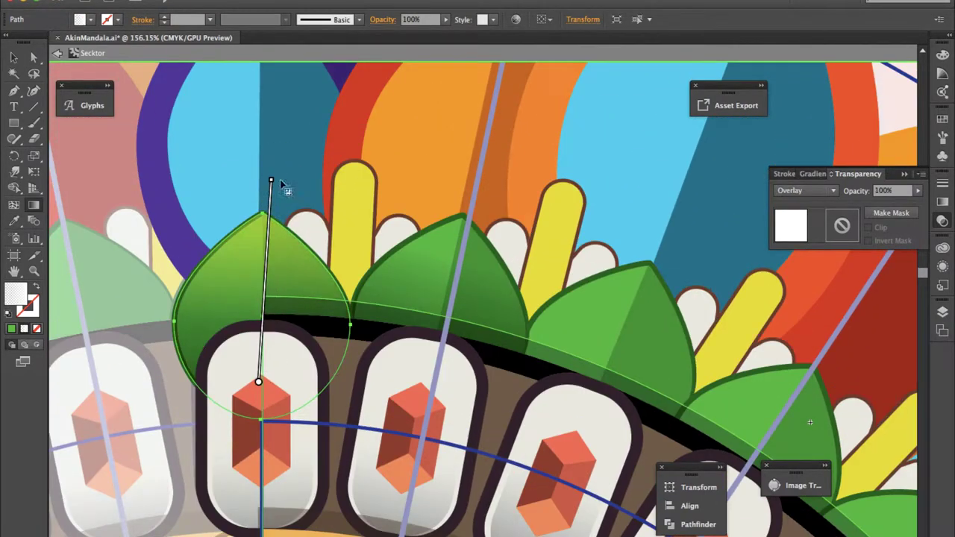
{"action": "mouse_move", "coordinate": [286, 364]}
{"action": "left_mouse_down"}
{"action": "mouse_move", "coordinate": [298, 330]}
{"action": "mouse_move", "coordinate": [290, 202]}
{"action": "mouse_move", "coordinate": [298, 315]}
{"action": "mouse_move", "coordinate": [362, 162]}
{"action": "left_mouse_up"}
Step: Redraw the middle leaf's shading gradient, reversing it to run upward
{"action": "key", "text": "v"}
{"action": "left_click", "coordinate": [431, 273]}
{"action": "key", "text": "g"}
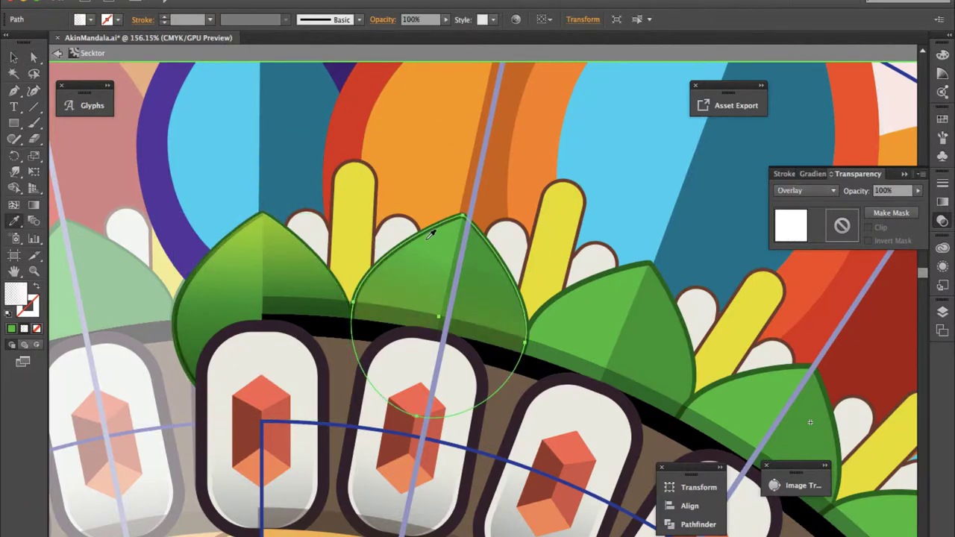
{"action": "left_click_drag", "start_coordinate": [482, 168], "coordinate": [449, 286]}
{"action": "left_click_drag", "start_coordinate": [433, 345], "coordinate": [473, 196]}
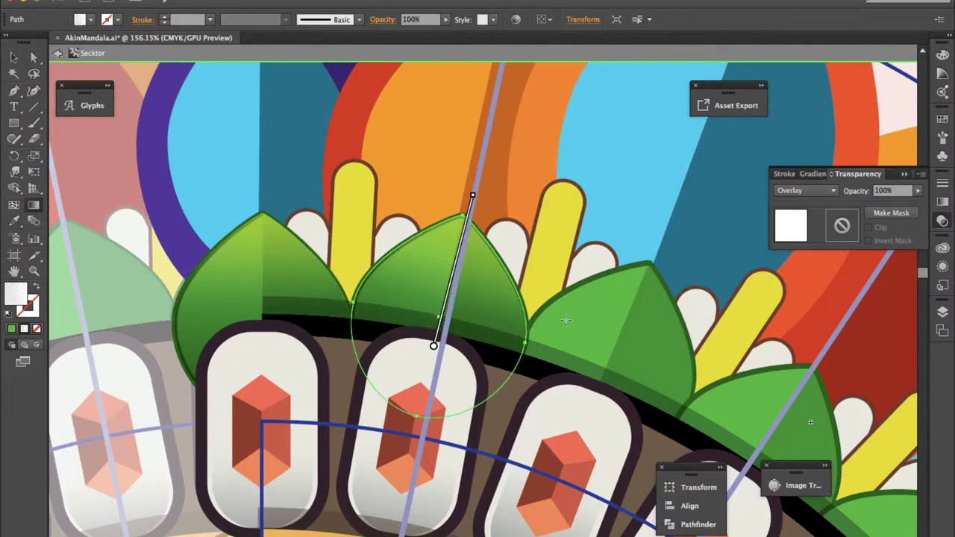
Step: Copy the middle leaf's dark shading onto the right leaf, angled toward its tip
{"action": "key", "text": "a"}
{"action": "left_click", "coordinate": [593, 321]}
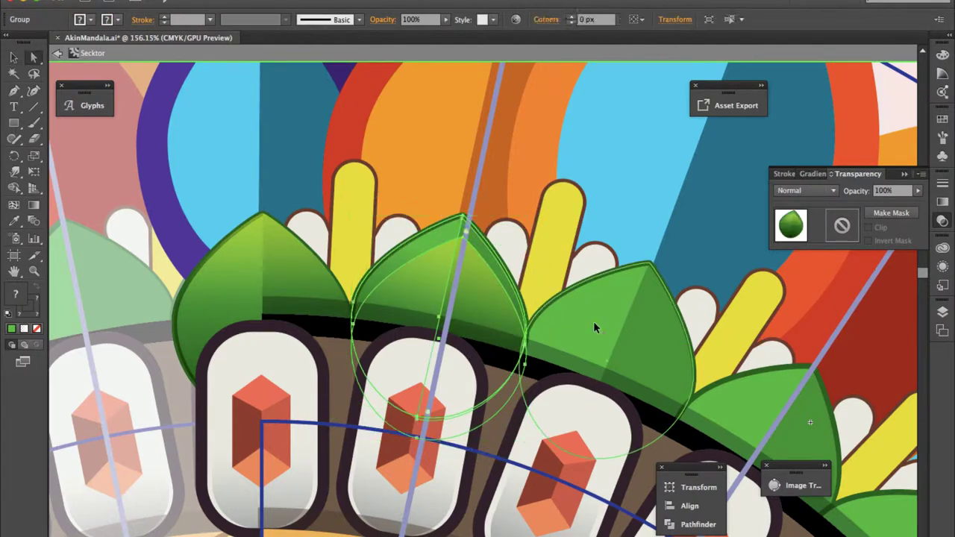
{"action": "key", "text": "i"}
{"action": "left_click", "coordinate": [403, 269]}
{"action": "key", "text": "g"}
{"action": "left_click_drag", "start_coordinate": [563, 439], "coordinate": [664, 273]}
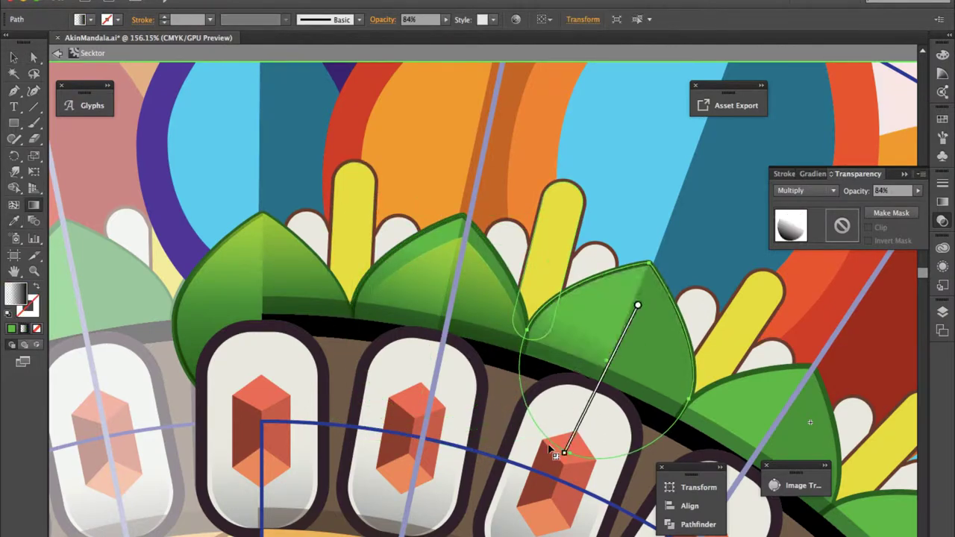
{"action": "key", "text": "v"}
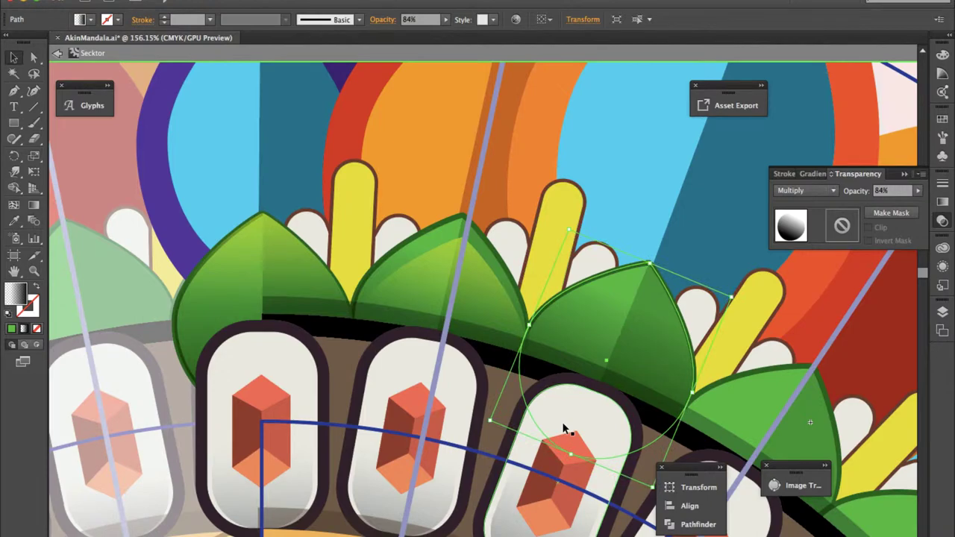
Step: Move the middle leaf's white highlight circle onto the next leaf
{"action": "key", "text": "a"}
{"action": "left_click", "coordinate": [475, 294]}
{"action": "left_click_drag", "start_coordinate": [478, 293], "coordinate": [473, 282]}
{"action": "scroll", "coordinate": [567, 306], "scroll_direction": "down", "scroll_amount": 5}
{"action": "scroll", "coordinate": [567, 306], "scroll_direction": "right", "scroll_amount": 5}
Step: Apply the dark Multiply shading to the leaves further along the ring and redirect the gradient
{"action": "left_click", "coordinate": [680, 328]}
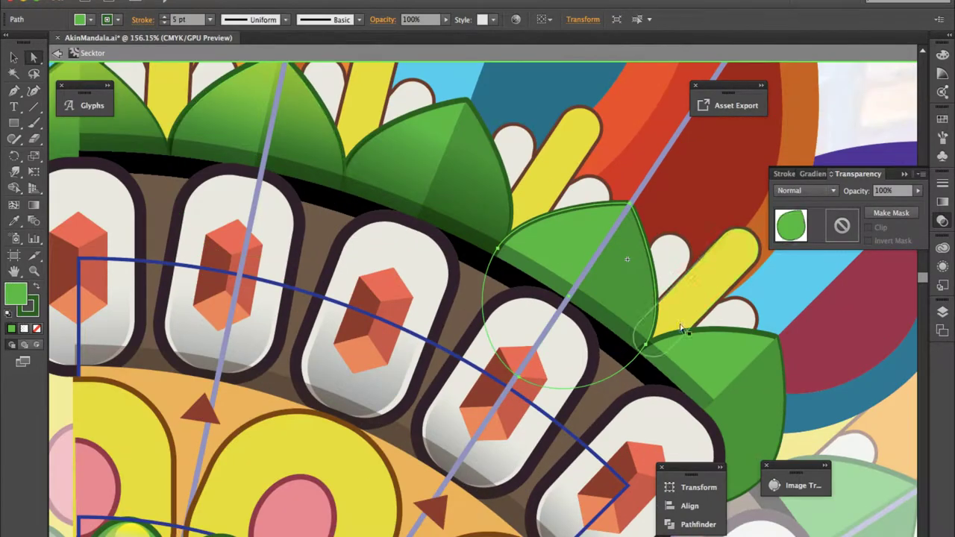
{"action": "key", "text": "i"}
{"action": "left_click", "coordinate": [566, 248]}
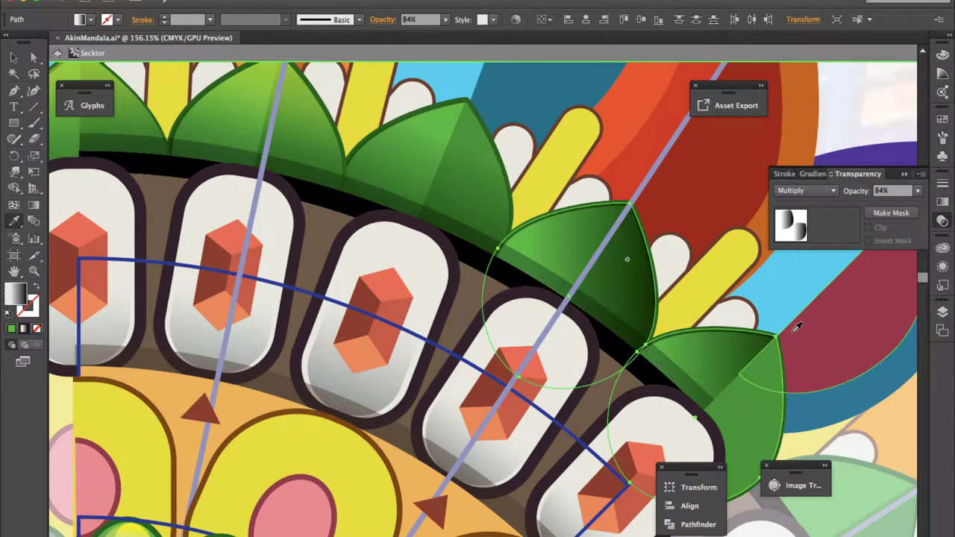
{"action": "key", "text": "g"}
{"action": "left_click_drag", "start_coordinate": [723, 306], "coordinate": [649, 435]}
{"action": "key", "text": "v"}
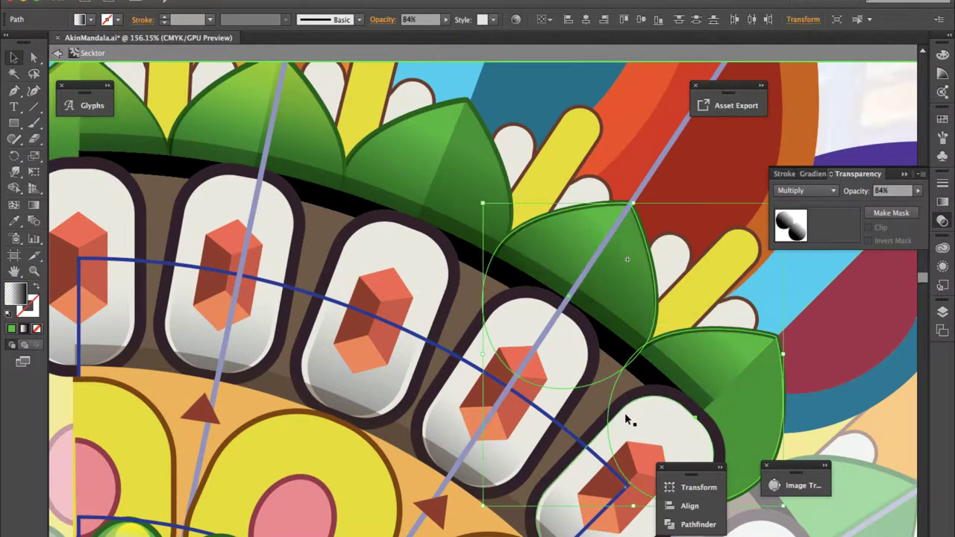
Step: Add the white Overlay highlight to those leaves, angled across them
{"action": "key", "text": "i"}
{"action": "left_click", "coordinate": [631, 416]}
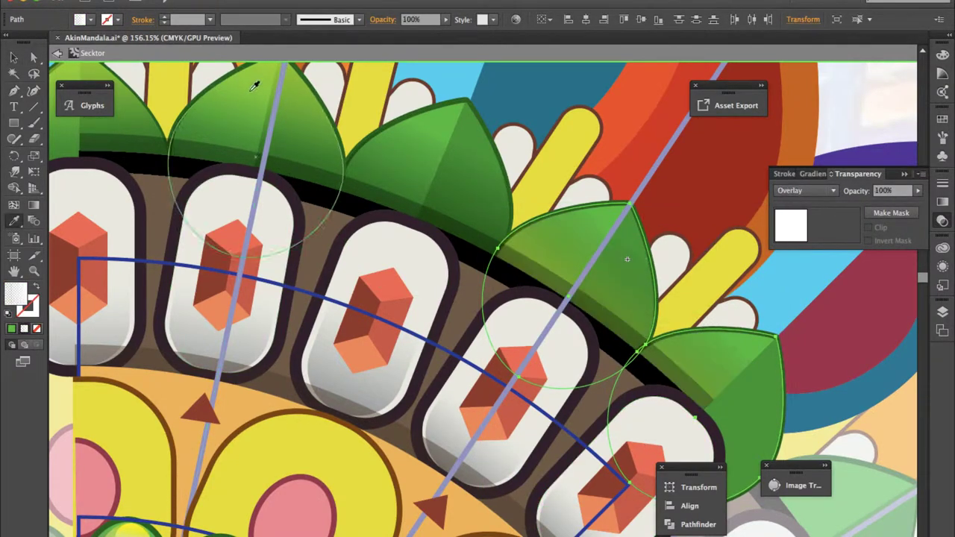
{"action": "key", "text": "g"}
{"action": "left_click_drag", "start_coordinate": [632, 410], "coordinate": [740, 297]}
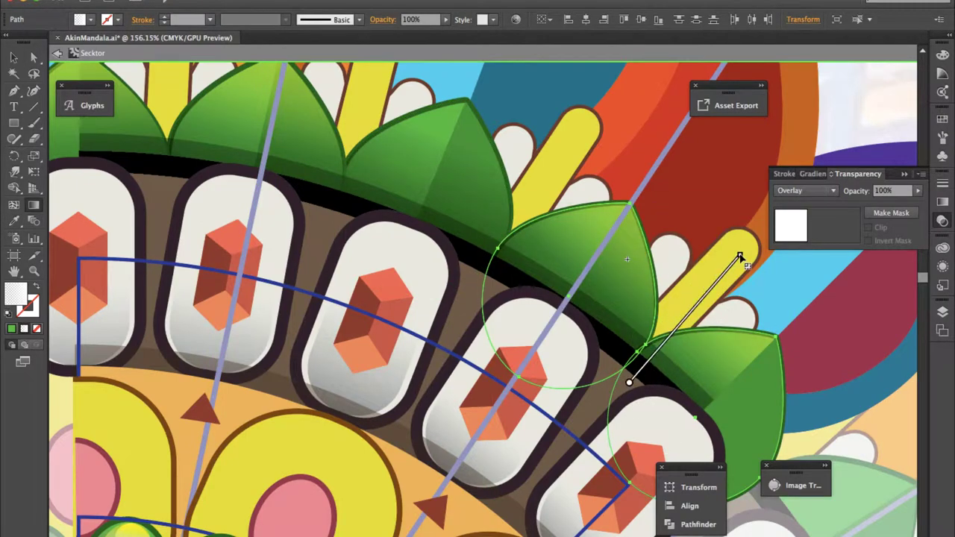
{"action": "key", "text": "v"}
Step: Add the white Overlay highlight to the upper-left leaf group, then exit the sector group
{"action": "left_click", "coordinate": [510, 155]}
{"action": "key", "text": "i"}
{"action": "left_click", "coordinate": [590, 213]}
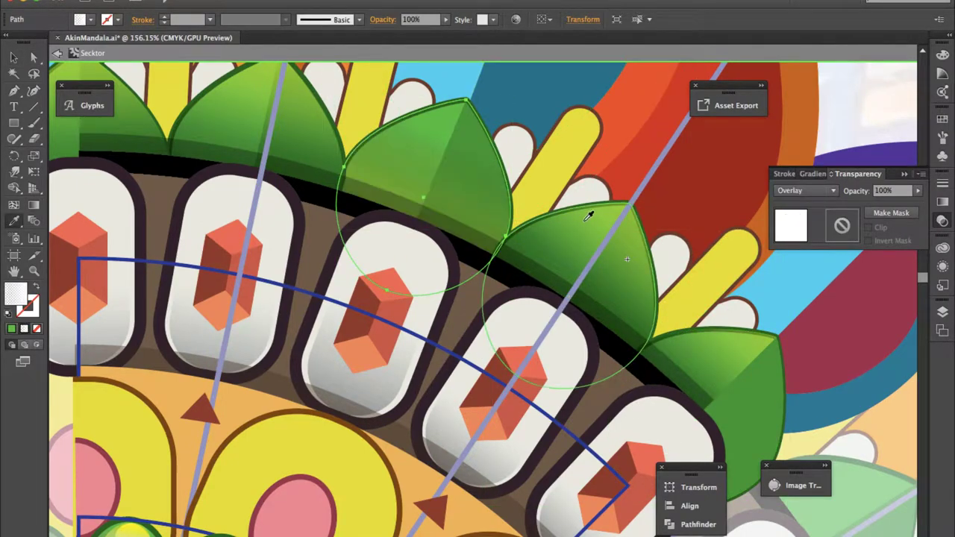
{"action": "key", "text": "g"}
{"action": "left_click_drag", "start_coordinate": [441, 171], "coordinate": [488, 90]}
{"action": "scroll", "coordinate": [488, 89], "scroll_direction": "up", "scroll_amount": 2}
{"action": "left_click_drag", "start_coordinate": [395, 268], "coordinate": [440, 149]}
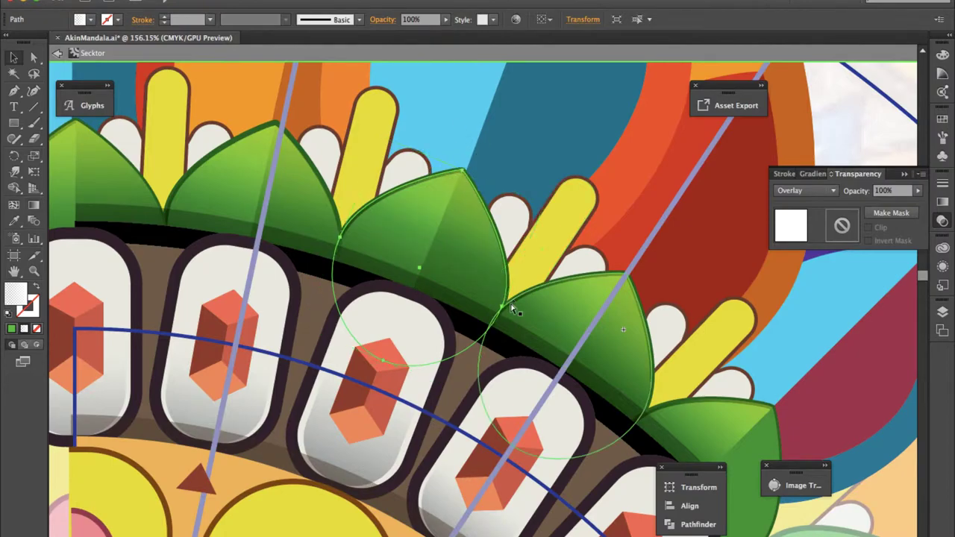
{"action": "key", "text": "ctrl+minus"}
{"action": "key", "text": "ctrl+minus"}
{"action": "key", "text": "ctrl+minus"}
{"action": "key", "text": "v"}
{"action": "left_click", "coordinate": [561, 357]}
{"action": "double_click", "coordinate": [701, 303]}
Step: Scroll around the full mandala to inspect the shaded sector
{"action": "scroll", "coordinate": [790, 301], "scroll_direction": "down", "scroll_amount": 3}
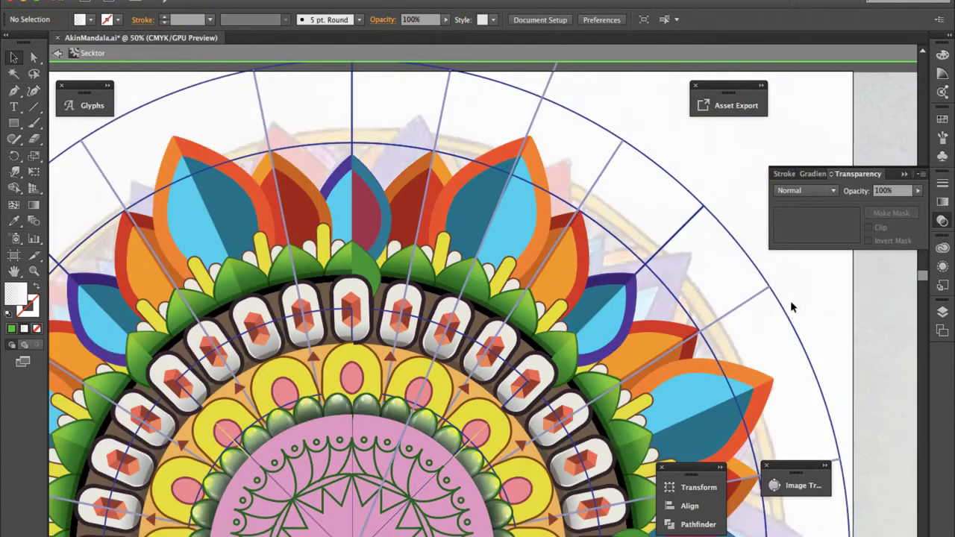
{"action": "scroll", "coordinate": [790, 306], "scroll_direction": "down", "scroll_amount": 2}
{"action": "scroll", "coordinate": [790, 314], "scroll_direction": "down", "scroll_amount": 3}
{"action": "scroll", "coordinate": [790, 313], "scroll_direction": "down", "scroll_amount": 3}
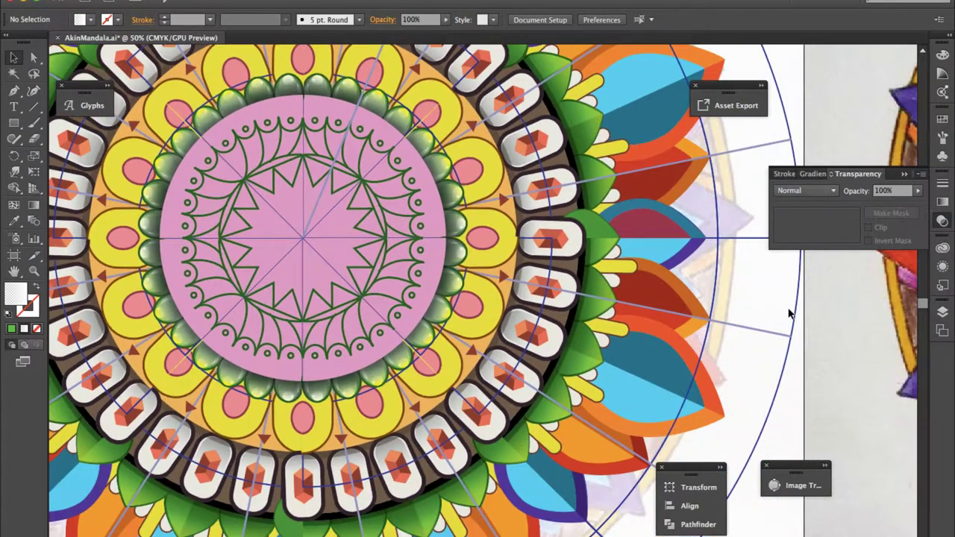
{"action": "scroll", "coordinate": [790, 313], "scroll_direction": "up", "scroll_amount": 2}
{"action": "scroll", "coordinate": [790, 313], "scroll_direction": "left", "scroll_amount": 2}
{"action": "scroll", "coordinate": [788, 307], "scroll_direction": "up", "scroll_amount": 1}
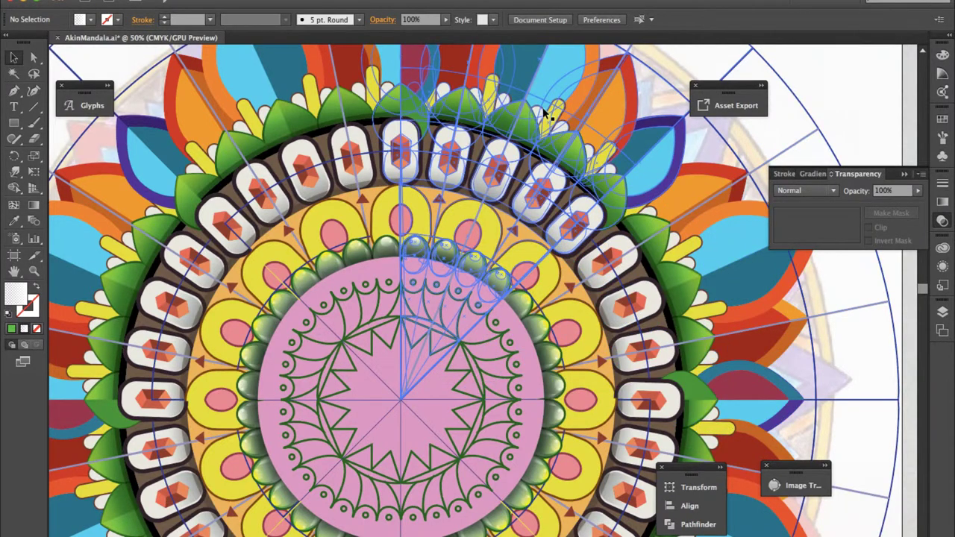
Step: Re-enter the Sektor group and select the leaf groups and the pink oval in the yellow petal
{"action": "double_click", "coordinate": [550, 109]}
{"action": "scroll", "coordinate": [550, 108], "scroll_direction": "up", "scroll_amount": 4}
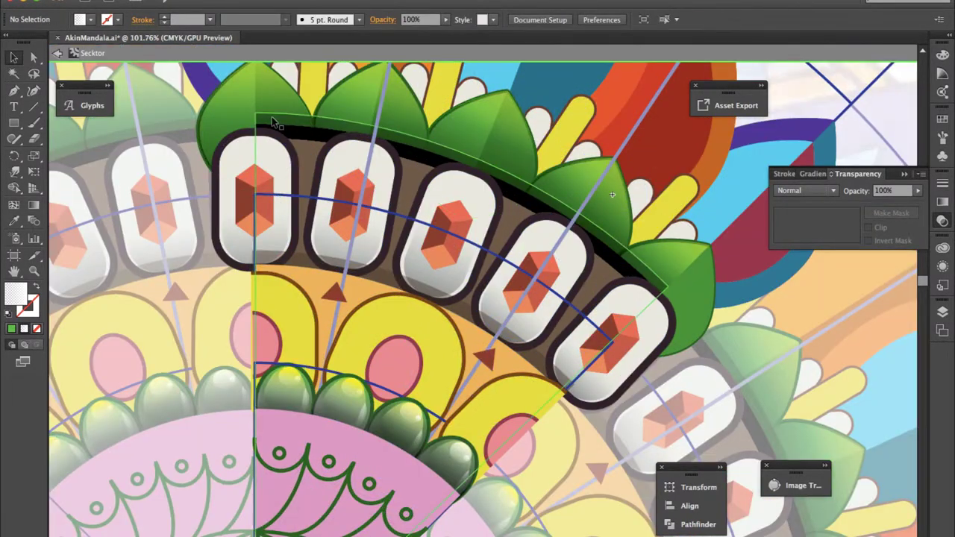
{"action": "left_click", "coordinate": [234, 102]}
{"action": "left_click", "coordinate": [589, 187]}
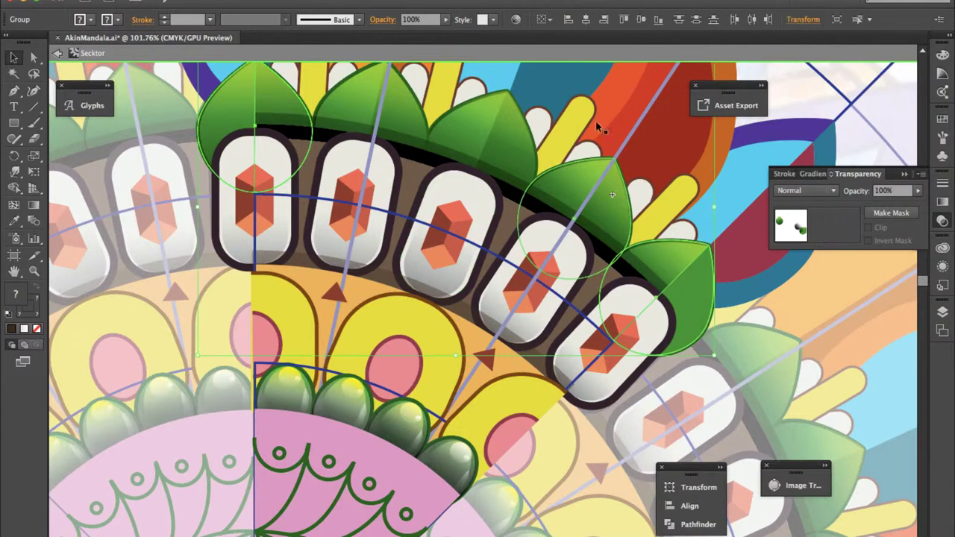
{"action": "left_click", "coordinate": [652, 259], "text": "shift"}
{"action": "left_click", "coordinate": [272, 93], "text": "shift"}
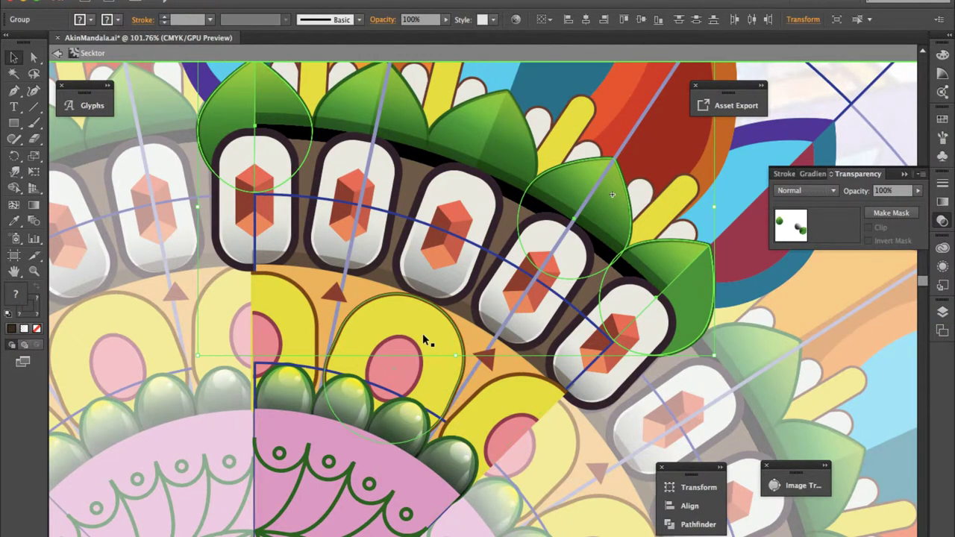
{"action": "scroll", "coordinate": [522, 261], "scroll_direction": "down", "scroll_amount": 3}
{"action": "left_click", "coordinate": [445, 297]}
Step: Give the pink oval a top-to-bottom white-to-pink Overlay highlight and draw a curved highlight path
{"action": "scroll", "coordinate": [445, 301], "scroll_direction": "up", "scroll_amount": 3}
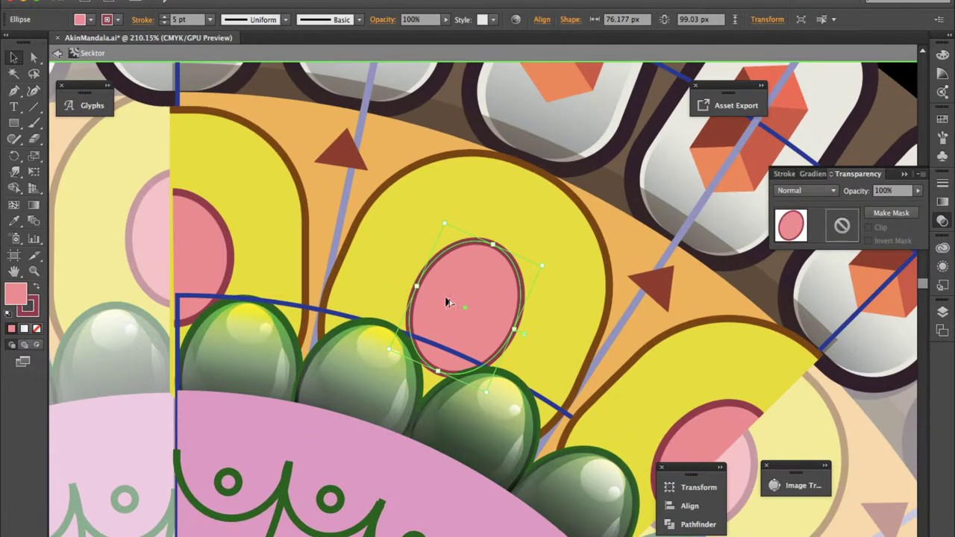
{"action": "key", "text": "g"}
{"action": "left_click", "coordinate": [465, 305]}
{"action": "left_click_drag", "start_coordinate": [495, 255], "coordinate": [439, 377]}
{"action": "key", "text": "p"}
{"action": "left_click", "coordinate": [414, 296]}
{"action": "left_click", "coordinate": [473, 291]}
{"action": "left_click", "coordinate": [507, 328]}
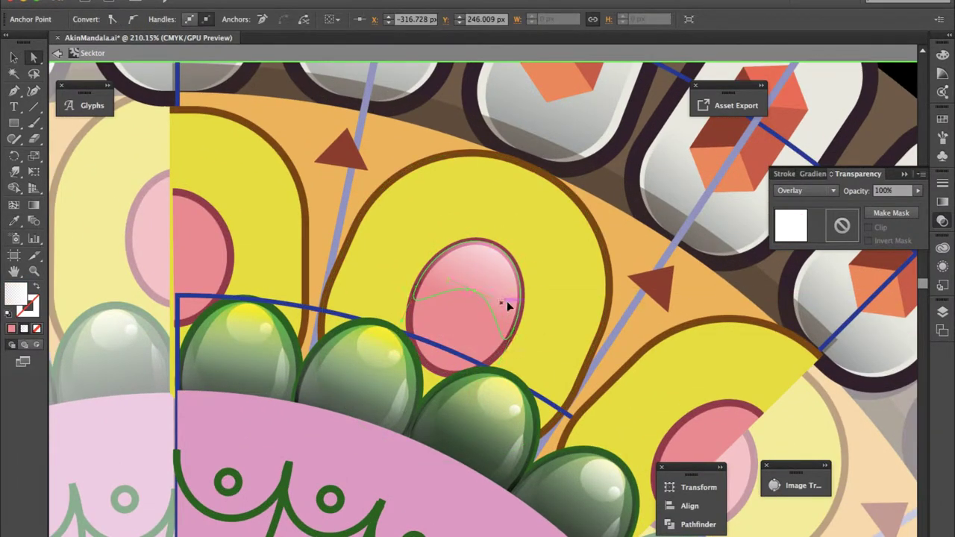
Step: Fill the oval with a diagonal white-to-black gradient, Multiply blend, 70% opacity
{"action": "left_click", "coordinate": [549, 323], "text": "ctrl"}
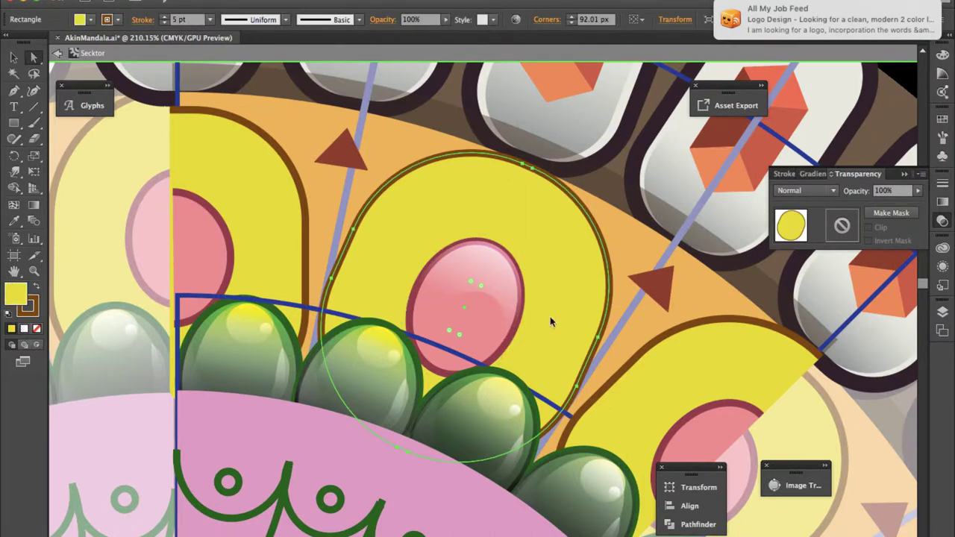
{"action": "left_click", "coordinate": [475, 328]}
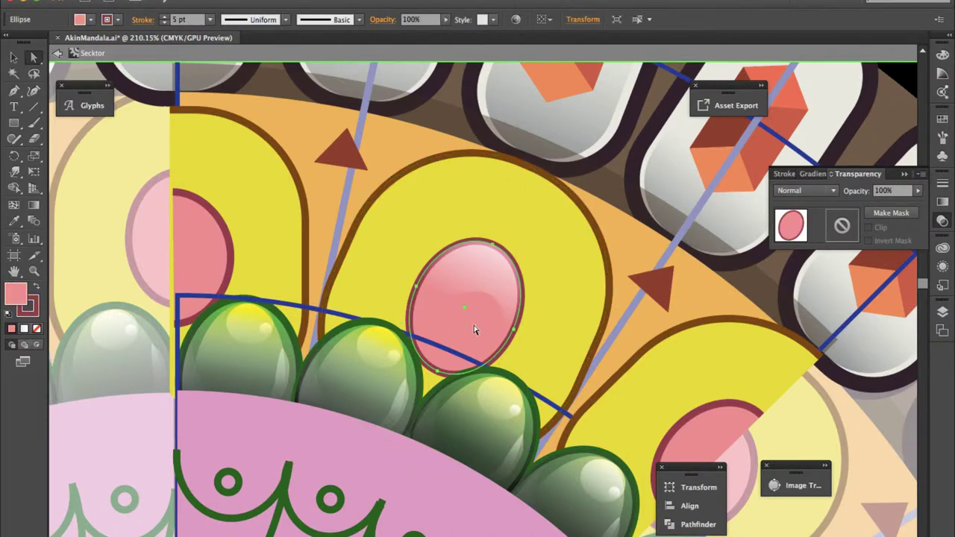
{"action": "key", "text": "g"}
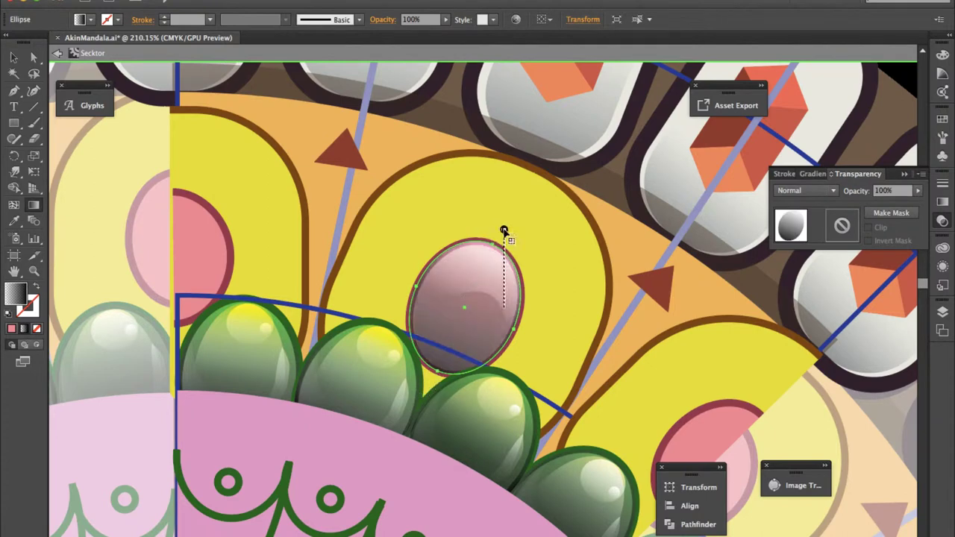
{"action": "mouse_move", "coordinate": [444, 352]}
{"action": "left_mouse_down"}
{"action": "mouse_move", "coordinate": [504, 231]}
{"action": "mouse_move", "coordinate": [429, 382]}
{"action": "left_mouse_up"}
{"action": "left_click", "coordinate": [834, 190]}
{"action": "left_click", "coordinate": [799, 220]}
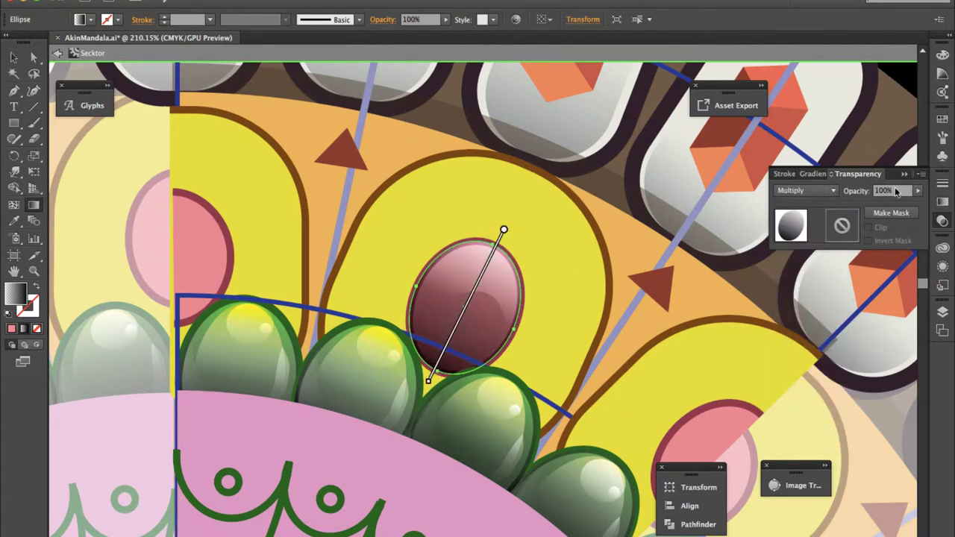
{"action": "left_click", "coordinate": [891, 190]}
{"action": "type", "text": "70"}
{"action": "key", "text": "Return"}
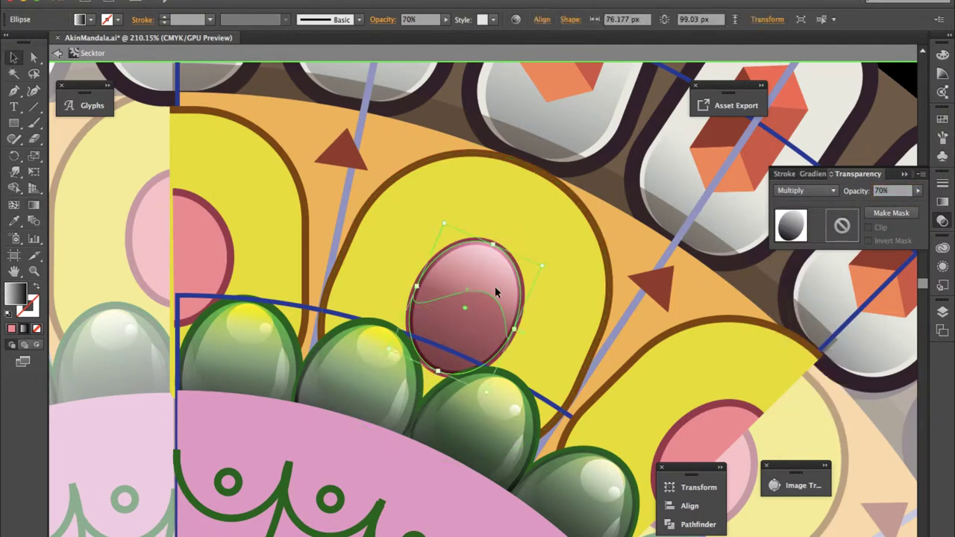
Step: Reshape the white highlight into a crescent bending along the pink oval's lower edge
{"action": "key", "text": "ctrl+minus"}
{"action": "key", "text": "ctrl+minus"}
{"action": "key", "text": "ctrl+minus"}
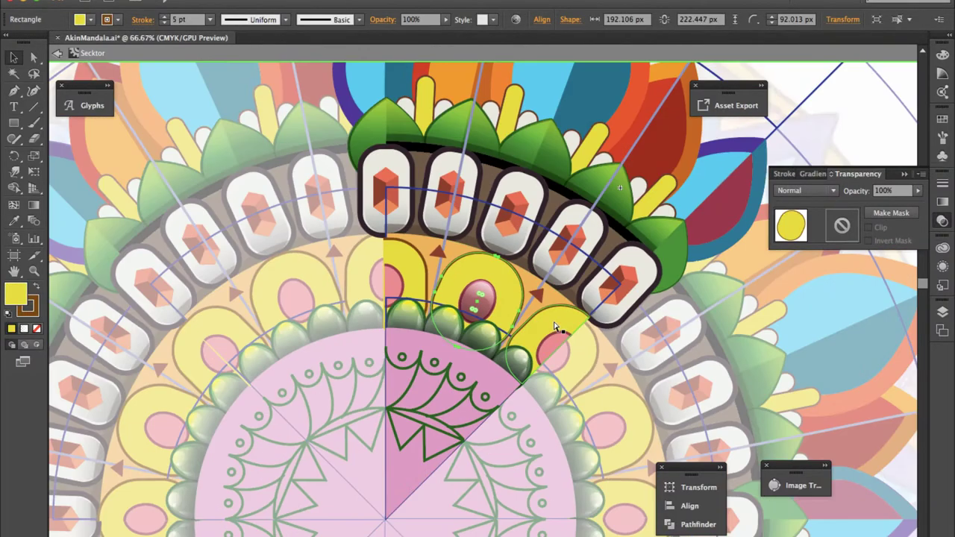
{"action": "key", "text": "ctrl+plus"}
{"action": "key", "text": "ctrl+plus"}
{"action": "key", "text": "ctrl+plus"}
{"action": "left_click", "coordinate": [475, 335]}
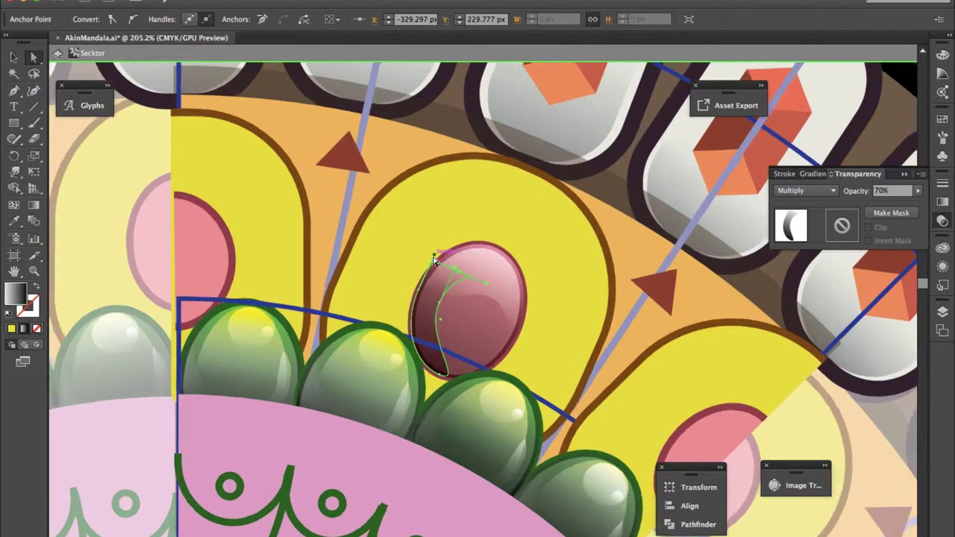
{"action": "scroll", "coordinate": [435, 258], "scroll_direction": "up", "scroll_amount": 4}
{"action": "left_click_drag", "start_coordinate": [546, 320], "coordinate": [446, 361]}
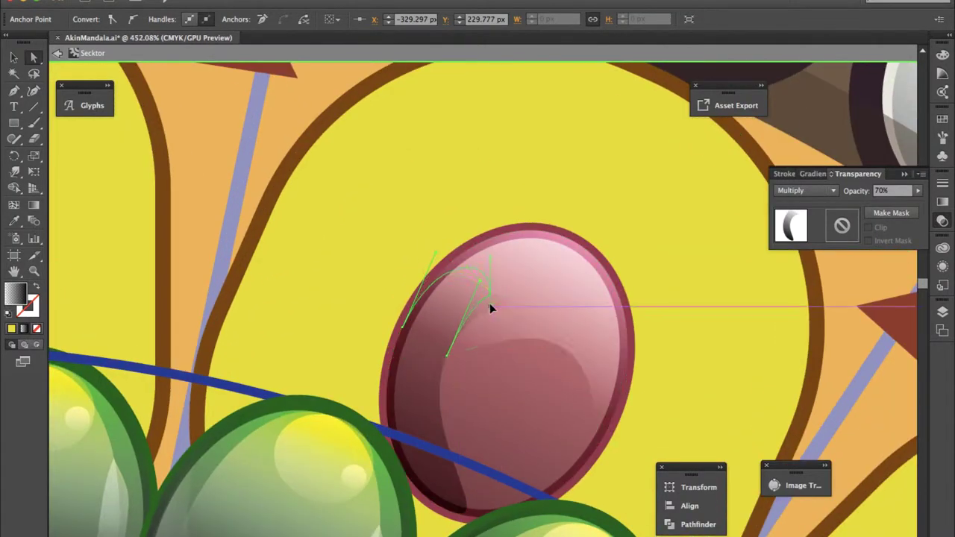
{"action": "mouse_move", "coordinate": [416, 437]}
{"action": "left_mouse_down"}
{"action": "mouse_move", "coordinate": [488, 514]}
{"action": "mouse_move", "coordinate": [471, 527]}
{"action": "left_mouse_up"}
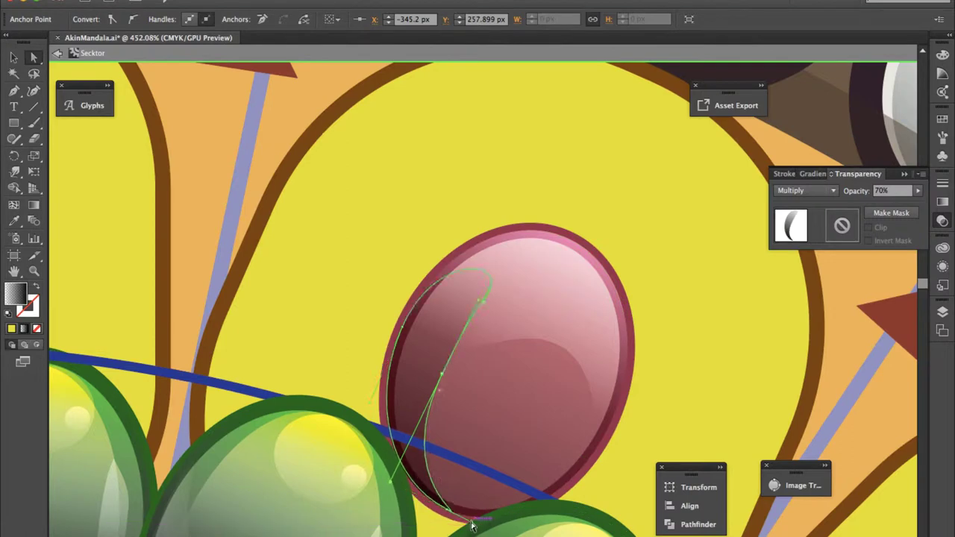
Step: Redirect the larger highlight's gradient across the pink oval
{"action": "left_click", "coordinate": [550, 264]}
{"action": "key", "text": "g"}
{"action": "left_click_drag", "start_coordinate": [480, 411], "coordinate": [401, 423]}
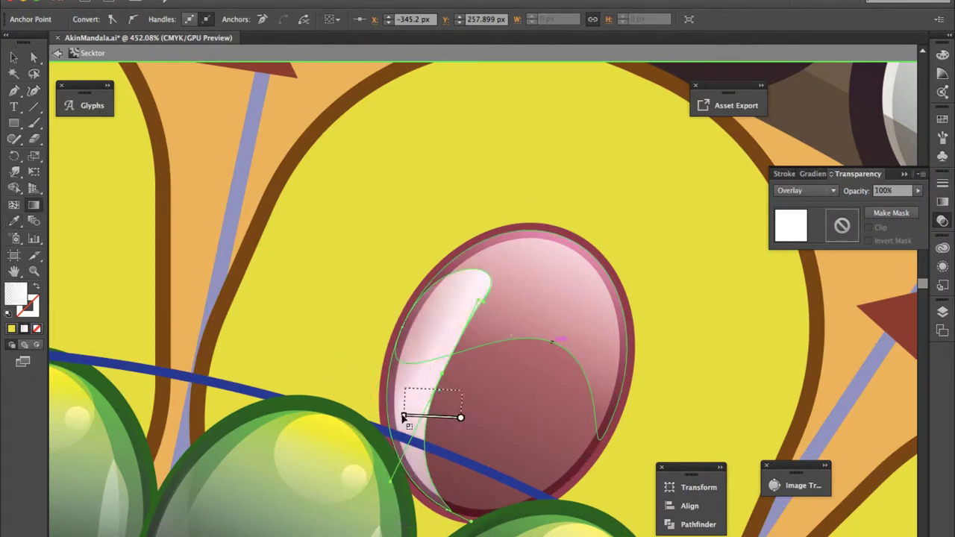
{"action": "key", "text": "v"}
Step: Set the highlight's blend mode to Soft Light, then check the neighbouring petal and sector shapes
{"action": "left_click", "coordinate": [828, 191]}
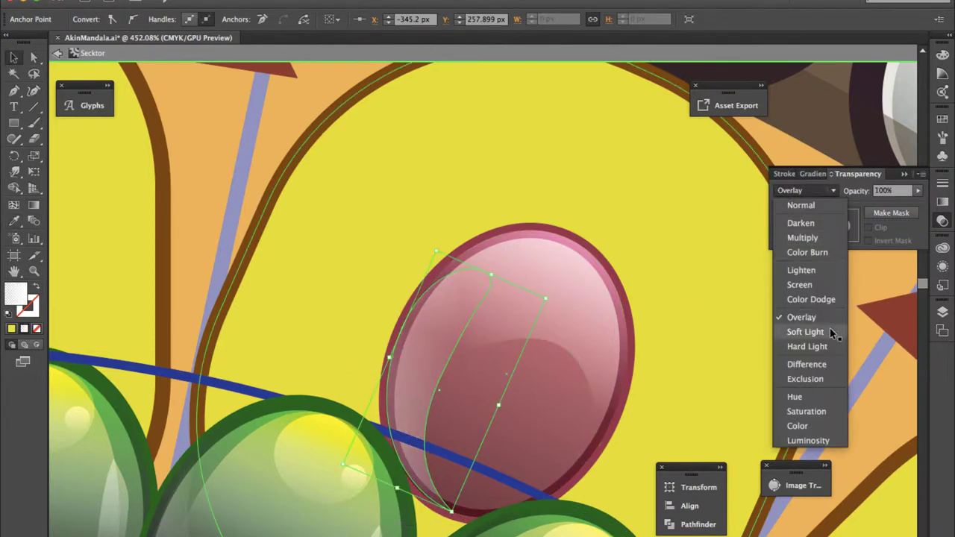
{"action": "left_click", "coordinate": [823, 331]}
{"action": "left_click", "coordinate": [666, 349]}
{"action": "left_click", "coordinate": [529, 366]}
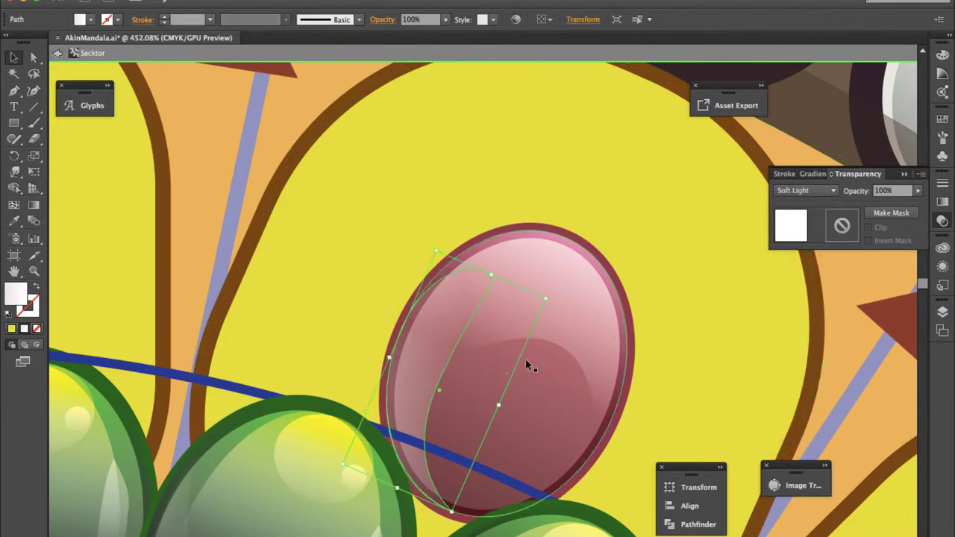
{"action": "left_click", "coordinate": [727, 323]}
{"action": "left_click", "coordinate": [857, 324]}
{"action": "key", "text": "ctrl+minus"}
{"action": "key", "text": "ctrl+minus"}
{"action": "key", "text": "ctrl+minus"}
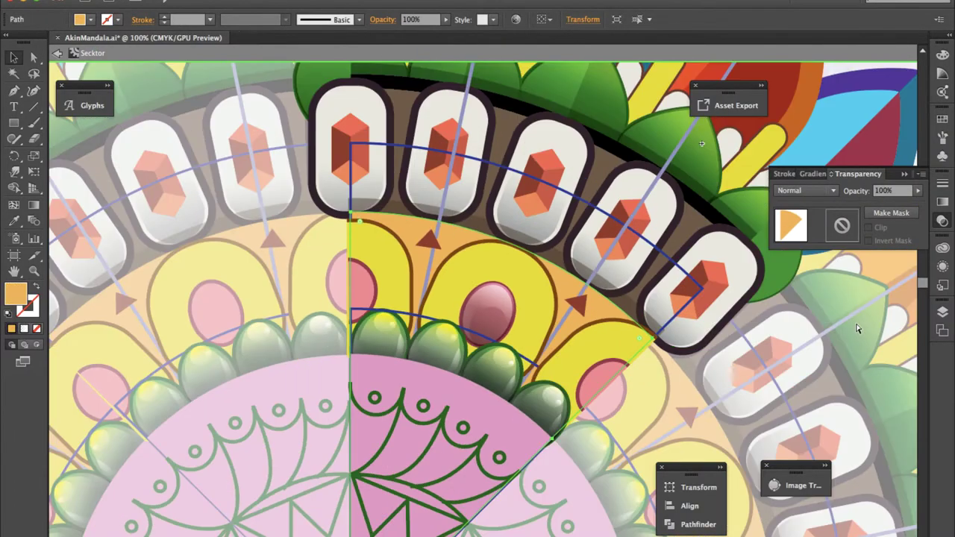
{"action": "key", "text": "ctrl+plus"}
{"action": "key", "text": "ctrl+plus"}
Step: Eyedropper the egg's pink fill onto the left highlight and lower its opacity to 43%
{"action": "left_click", "coordinate": [435, 375]}
{"action": "left_click_drag", "start_coordinate": [515, 406], "coordinate": [681, 469]}
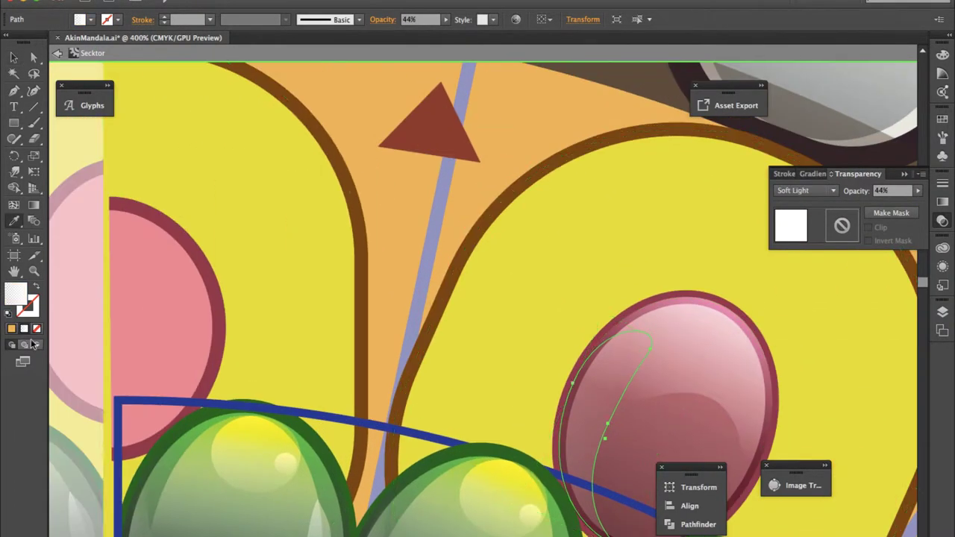
{"action": "key", "text": "i"}
{"action": "left_click", "coordinate": [731, 354]}
{"action": "left_click_drag", "start_coordinate": [685, 398], "coordinate": [681, 396]}
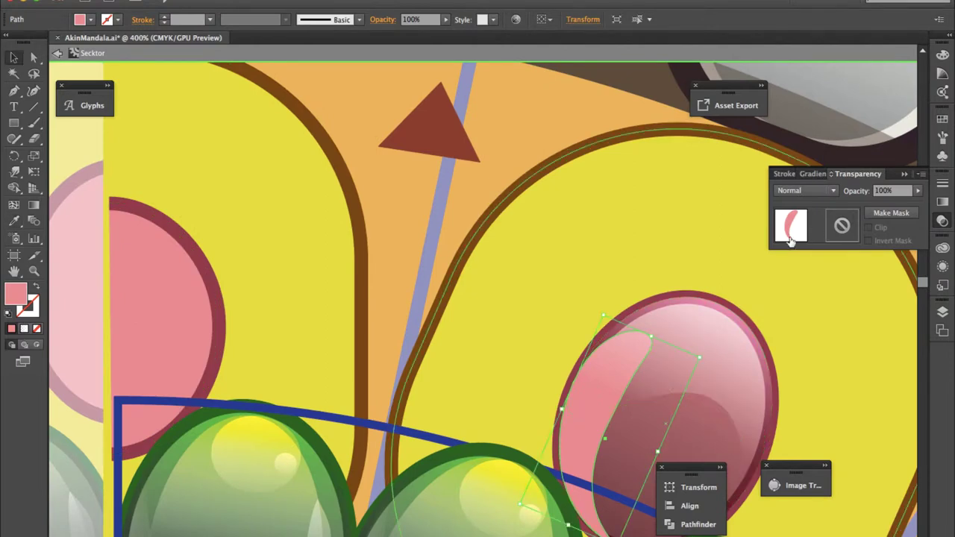
{"action": "left_click_drag", "start_coordinate": [897, 207], "coordinate": [886, 207]}
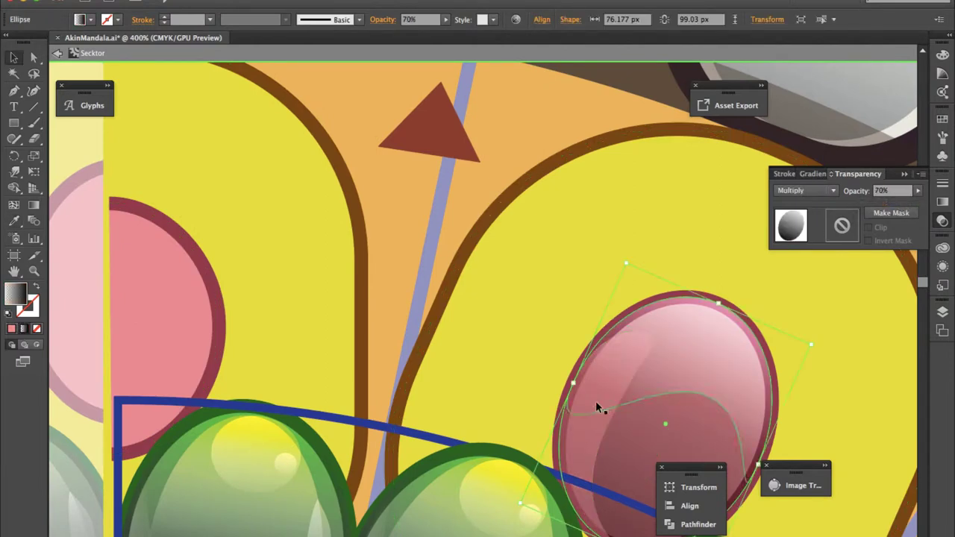
Step: Nudge the highlight's anchors so its curve follows the egg's edge
{"action": "scroll", "coordinate": [600, 401], "scroll_direction": "up", "scroll_amount": 2}
{"action": "scroll", "coordinate": [459, 358], "scroll_direction": "up", "scroll_amount": 2}
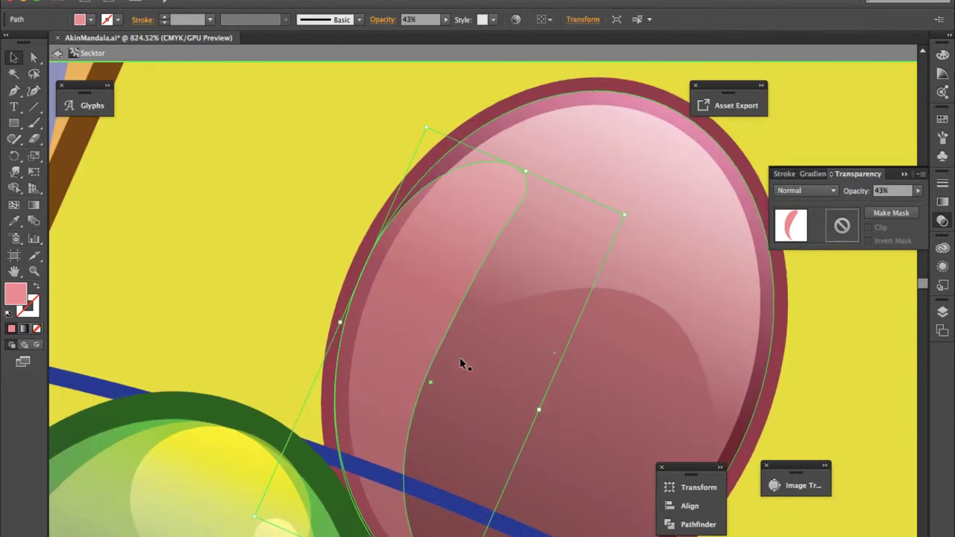
{"action": "left_click_drag", "start_coordinate": [335, 217], "coordinate": [348, 215]}
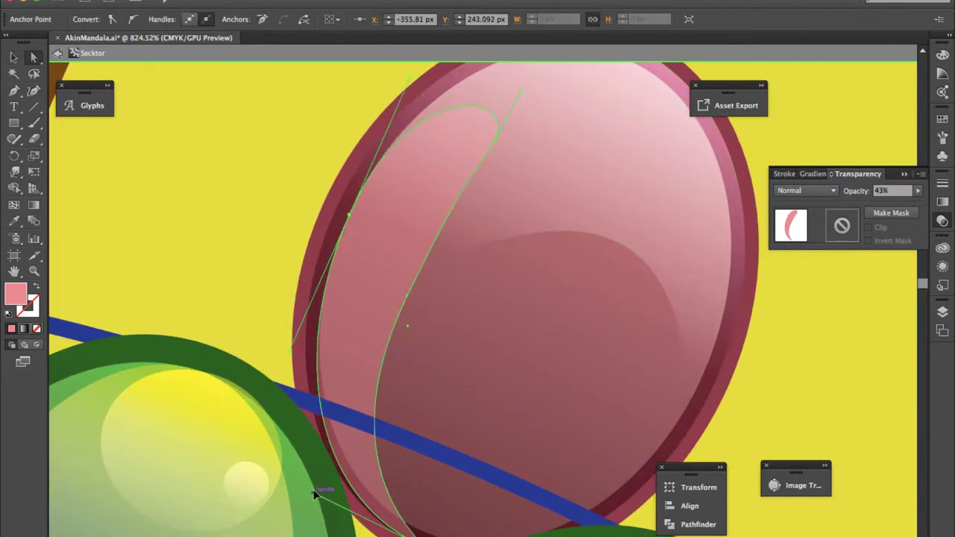
{"action": "left_click_drag", "start_coordinate": [314, 493], "coordinate": [314, 478]}
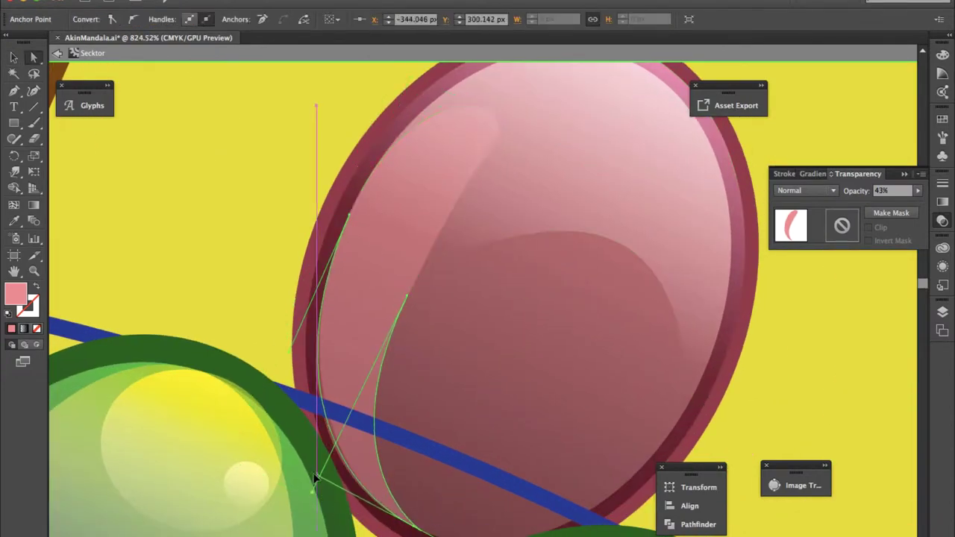
{"action": "scroll", "coordinate": [320, 459], "scroll_direction": "down", "scroll_amount": 5}
{"action": "left_click", "coordinate": [326, 438]}
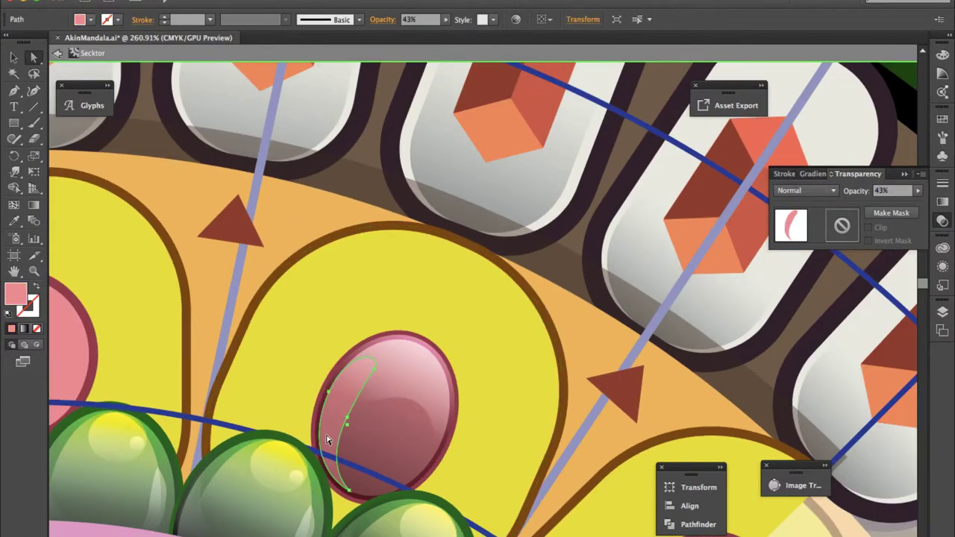
Step: Give the highlight a gradient fill with a solid magenta end stop
{"action": "scroll", "coordinate": [328, 410], "scroll_direction": "left", "scroll_amount": 3}
{"action": "left_click", "coordinate": [943, 205]}
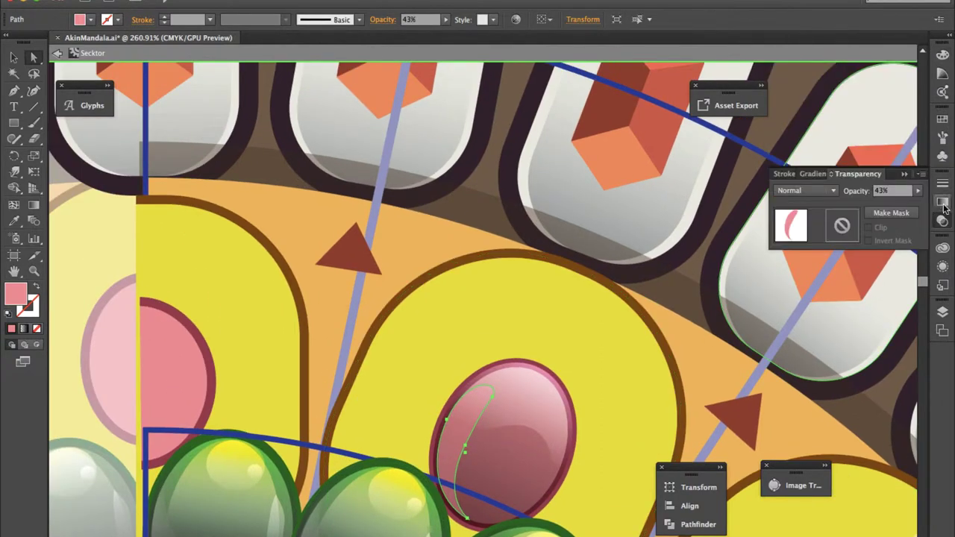
{"action": "left_click", "coordinate": [943, 203]}
{"action": "left_click", "coordinate": [776, 267]}
{"action": "double_click", "coordinate": [776, 276]}
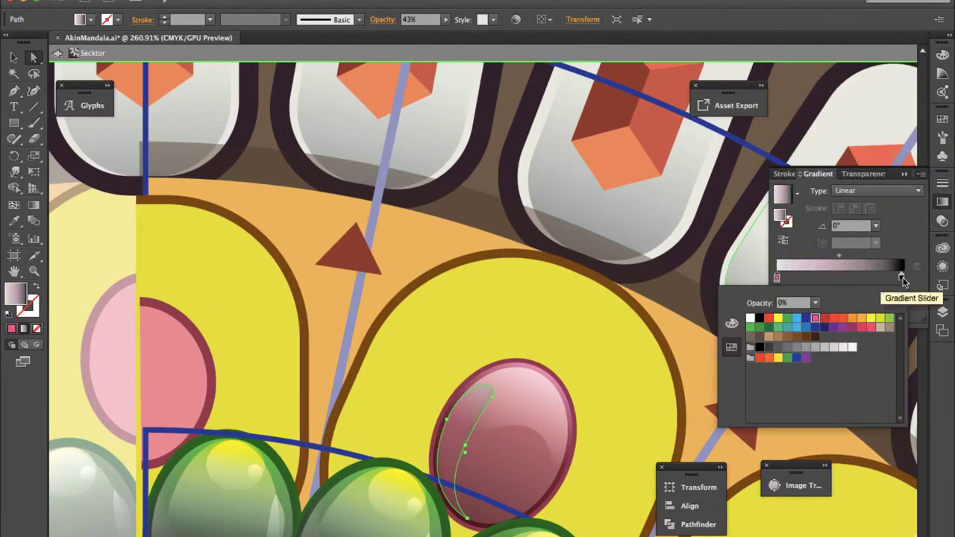
{"action": "left_click", "coordinate": [815, 319]}
{"action": "left_click", "coordinate": [445, 465]}
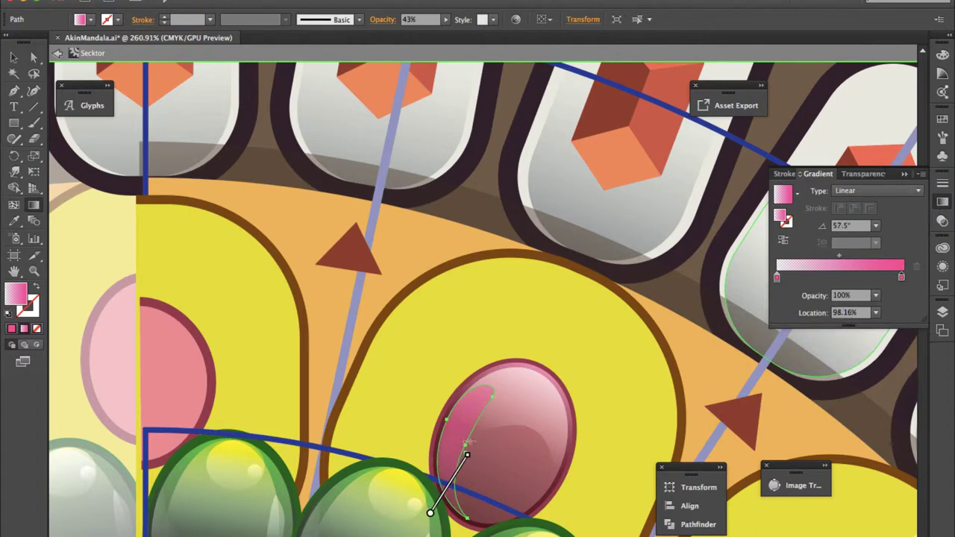
Step: Bring back the highlight's transparency settings, then select the yellow petal and pink egg
{"action": "key", "text": "v"}
{"action": "left_click", "coordinate": [376, 433]}
{"action": "scroll", "coordinate": [522, 336], "scroll_direction": "down", "scroll_amount": 2}
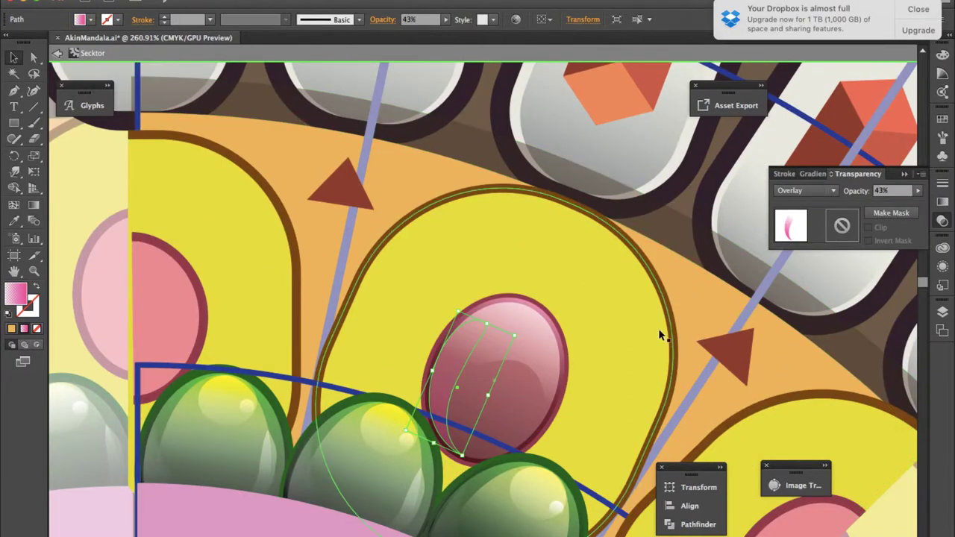
{"action": "left_click", "coordinate": [596, 364]}
{"action": "left_click", "coordinate": [515, 418]}
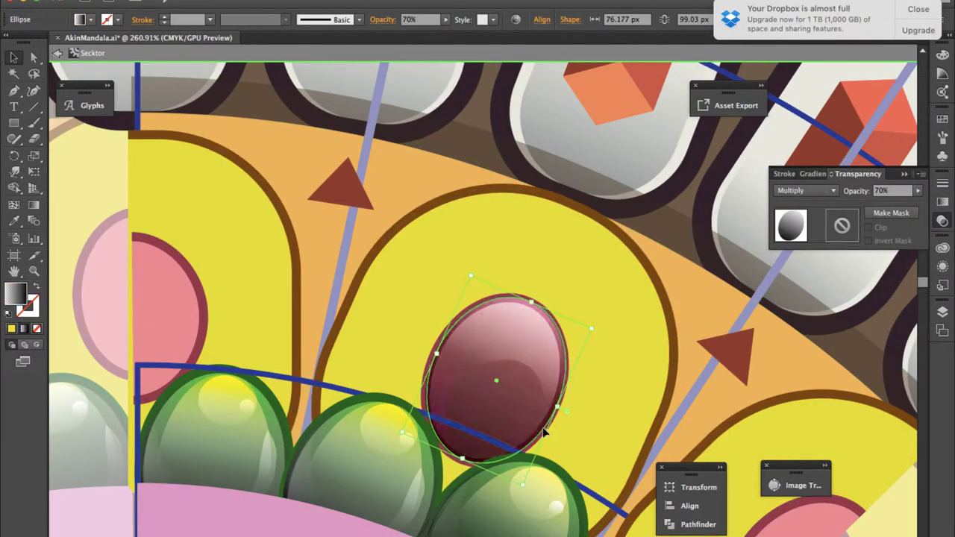
{"action": "left_click_drag", "start_coordinate": [522, 486], "coordinate": [530, 507]}
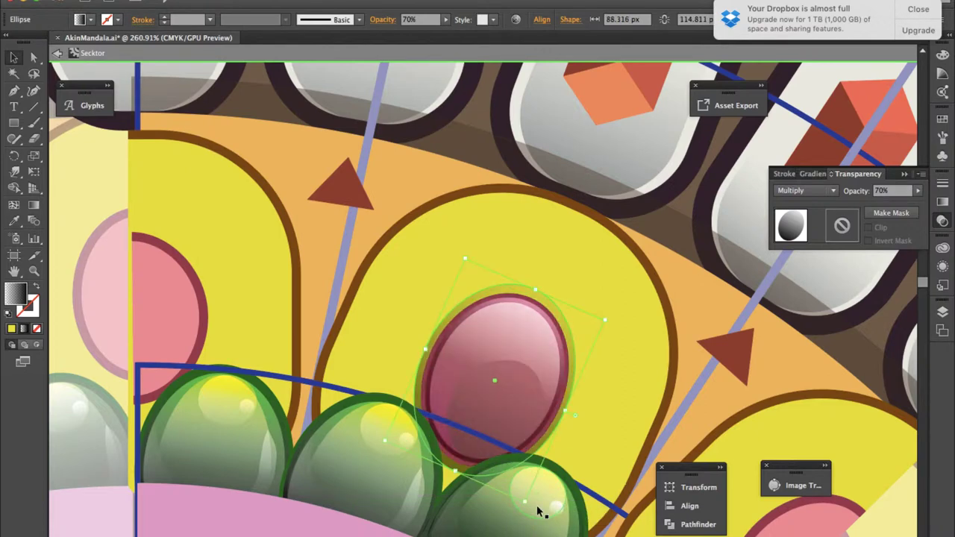
{"action": "left_click", "coordinate": [561, 367]}
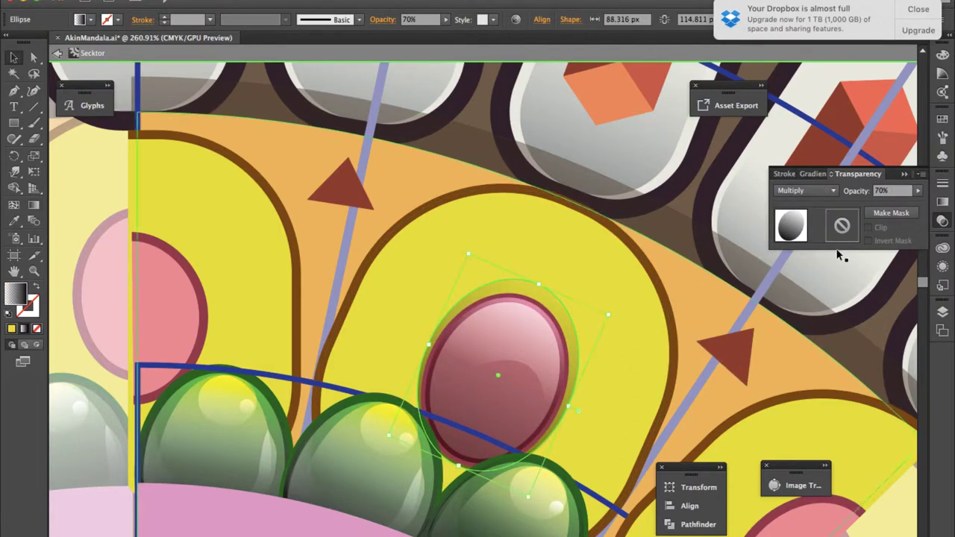
{"action": "left_click_drag", "start_coordinate": [899, 205], "coordinate": [885, 205]}
{"action": "key", "text": "ctrl+z"}
{"action": "key", "text": "ctrl+z"}
{"action": "key", "text": "ctrl+z"}
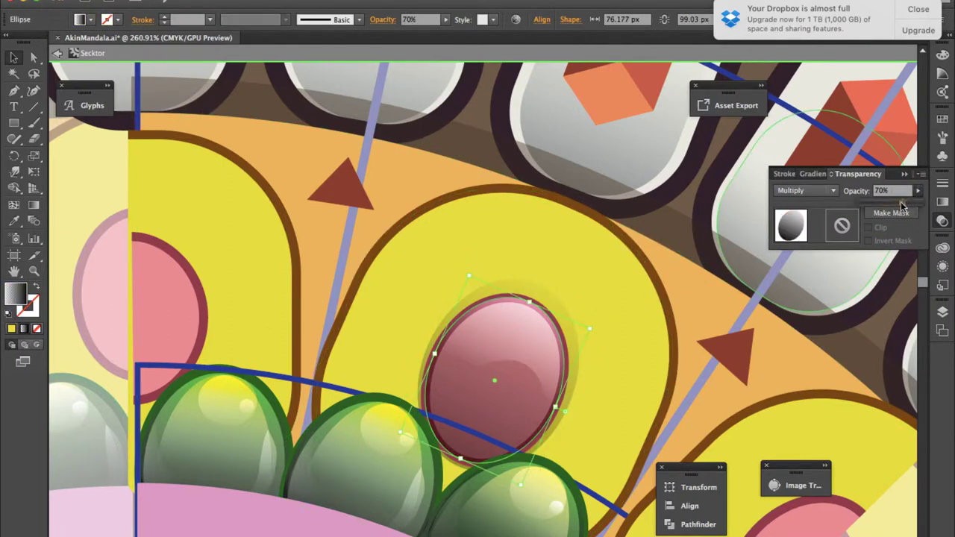
{"action": "left_click", "coordinate": [631, 339]}
Step: Drag the top highlight's anchors up and right along the egg's rim
{"action": "left_click", "coordinate": [502, 322]}
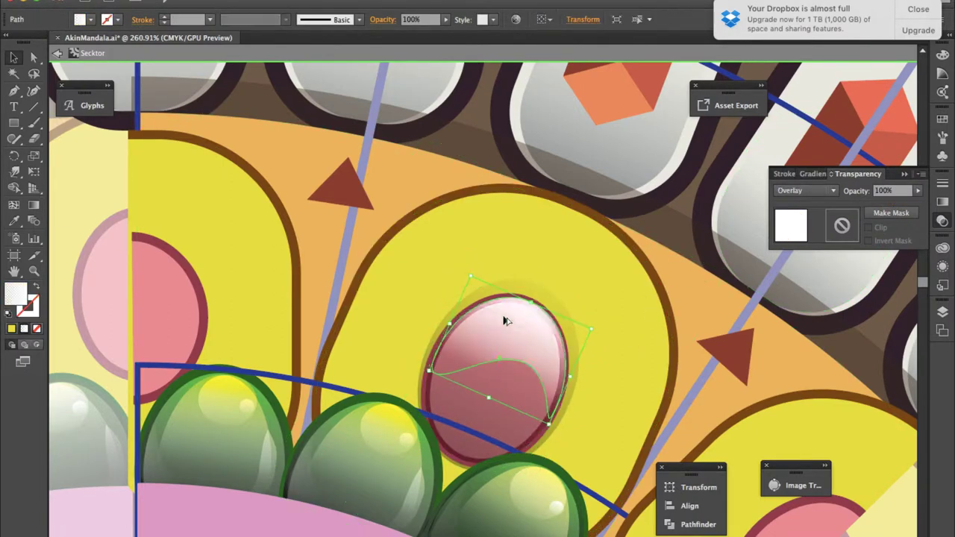
{"action": "key", "text": "a"}
{"action": "left_click_drag", "start_coordinate": [528, 365], "coordinate": [519, 357]}
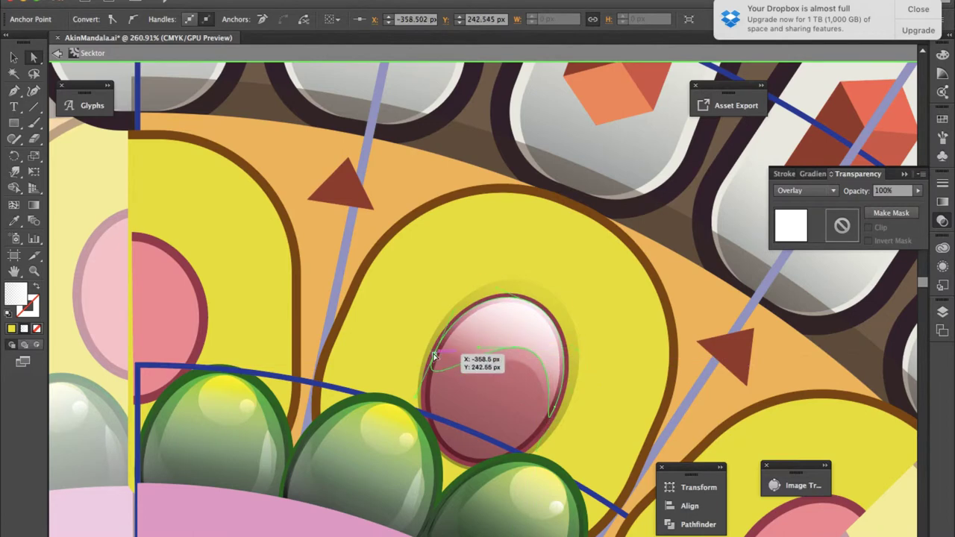
{"action": "left_click_drag", "start_coordinate": [435, 356], "coordinate": [553, 313]}
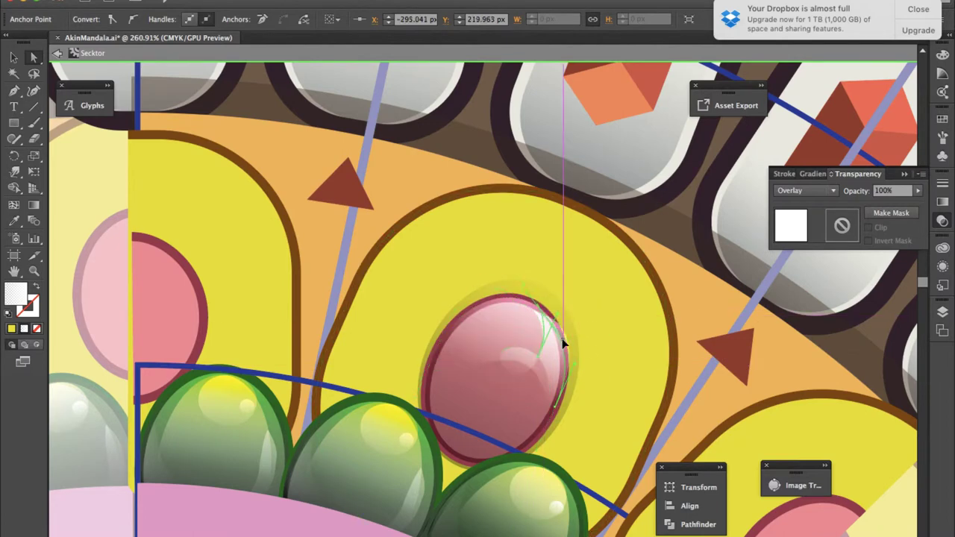
{"action": "left_click_drag", "start_coordinate": [573, 371], "coordinate": [568, 384]}
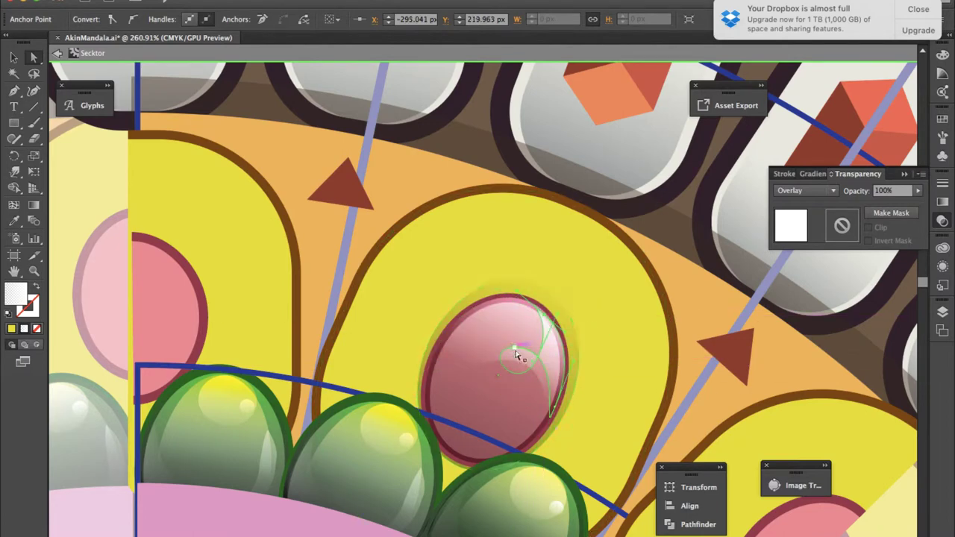
{"action": "mouse_move", "coordinate": [518, 357]}
{"action": "left_mouse_down"}
{"action": "mouse_move", "coordinate": [548, 363]}
{"action": "mouse_move", "coordinate": [522, 351]}
{"action": "mouse_move", "coordinate": [550, 335]}
{"action": "mouse_move", "coordinate": [546, 319]}
{"action": "left_mouse_up"}
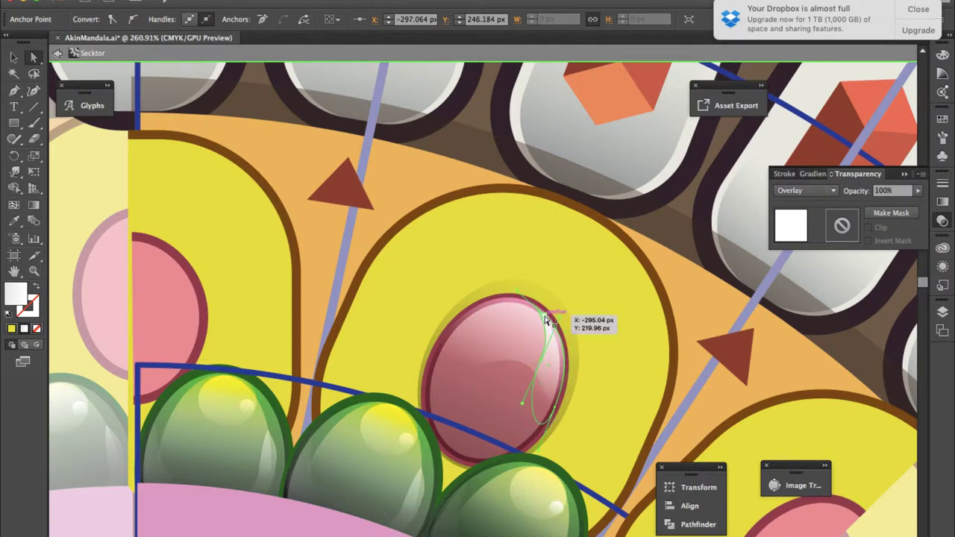
Step: Tighten the highlight's top curve and lower anchor into a slim crescent
{"action": "left_click_drag", "start_coordinate": [555, 413], "coordinate": [542, 363]}
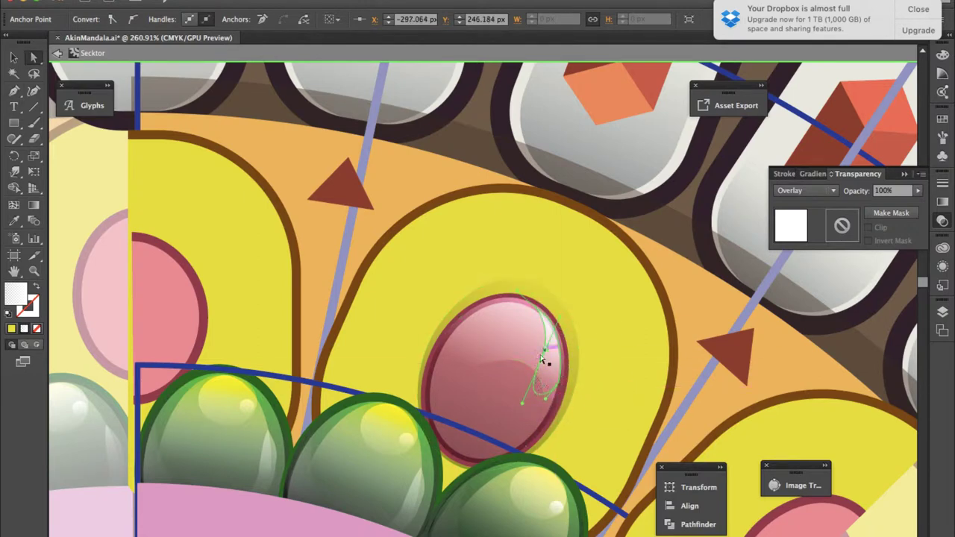
{"action": "scroll", "coordinate": [538, 315], "scroll_direction": "up", "scroll_amount": 5}
{"action": "left_click_drag", "start_coordinate": [543, 316], "coordinate": [566, 465]}
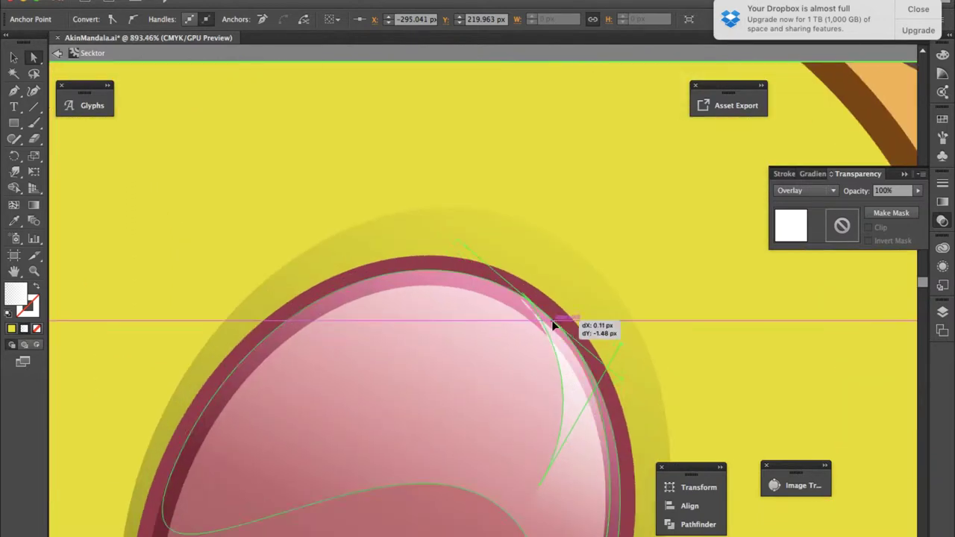
{"action": "scroll", "coordinate": [579, 349], "scroll_direction": "down", "scroll_amount": 3}
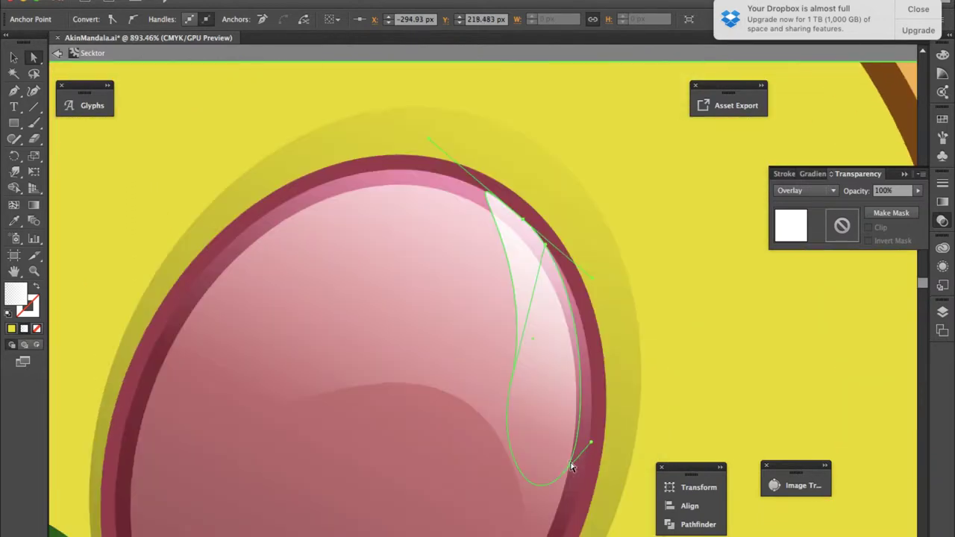
{"action": "left_click_drag", "start_coordinate": [575, 470], "coordinate": [580, 478]}
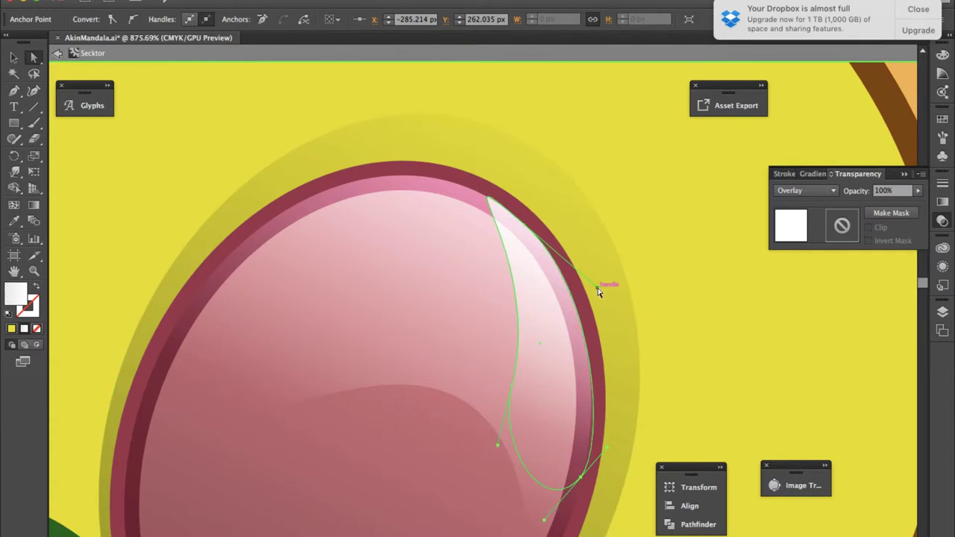
Step: Redraw the highlight's gradient diagonally across it and zoom out to the whole sector
{"action": "key", "text": "v"}
{"action": "scroll", "coordinate": [530, 324], "scroll_direction": "down", "scroll_amount": 5}
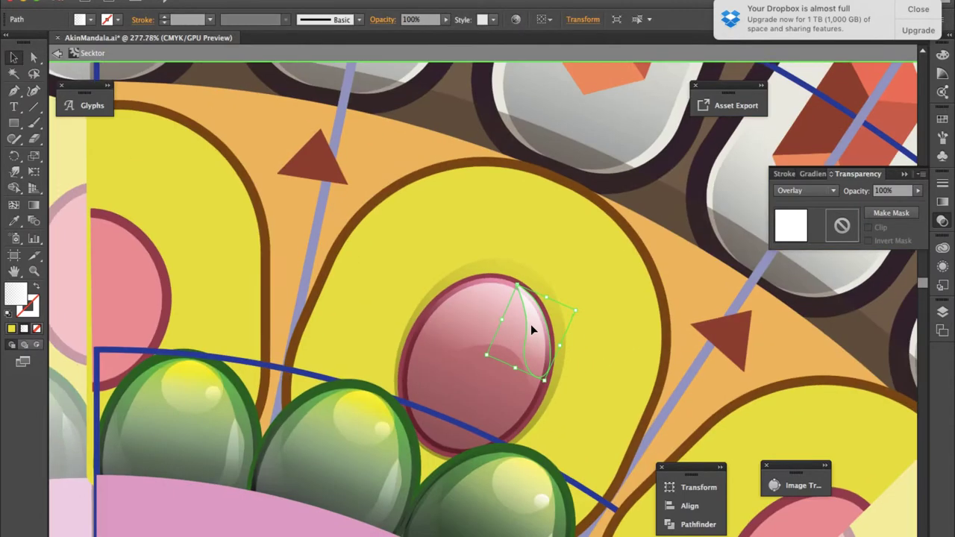
{"action": "key", "text": "g"}
{"action": "left_click_drag", "start_coordinate": [526, 408], "coordinate": [532, 362]}
{"action": "mouse_move", "coordinate": [522, 330]}
{"action": "left_mouse_down"}
{"action": "mouse_move", "coordinate": [565, 336]}
{"action": "mouse_move", "coordinate": [577, 306]}
{"action": "left_mouse_up"}
{"action": "key", "text": "v"}
{"action": "left_click", "coordinate": [555, 322]}
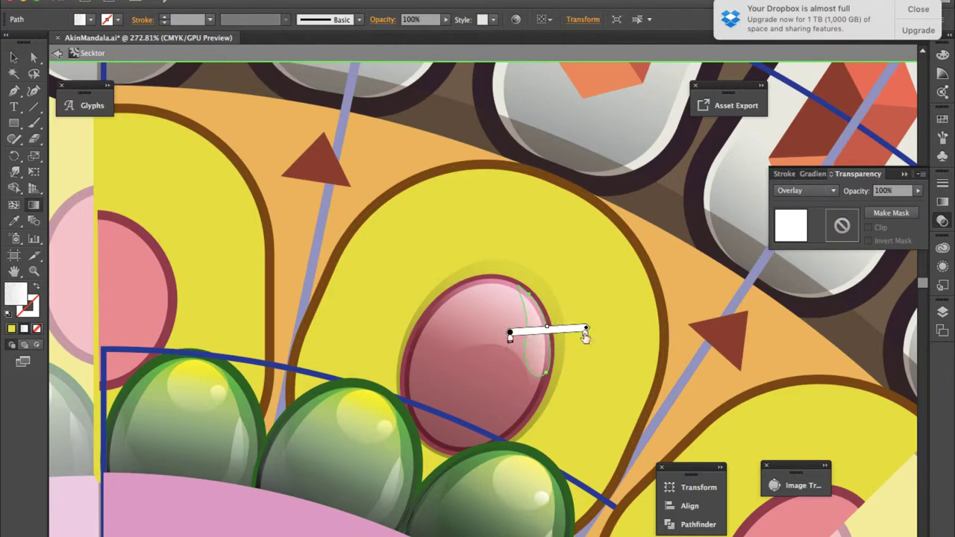
{"action": "left_click", "coordinate": [595, 347]}
{"action": "key", "text": "ctrl+0"}
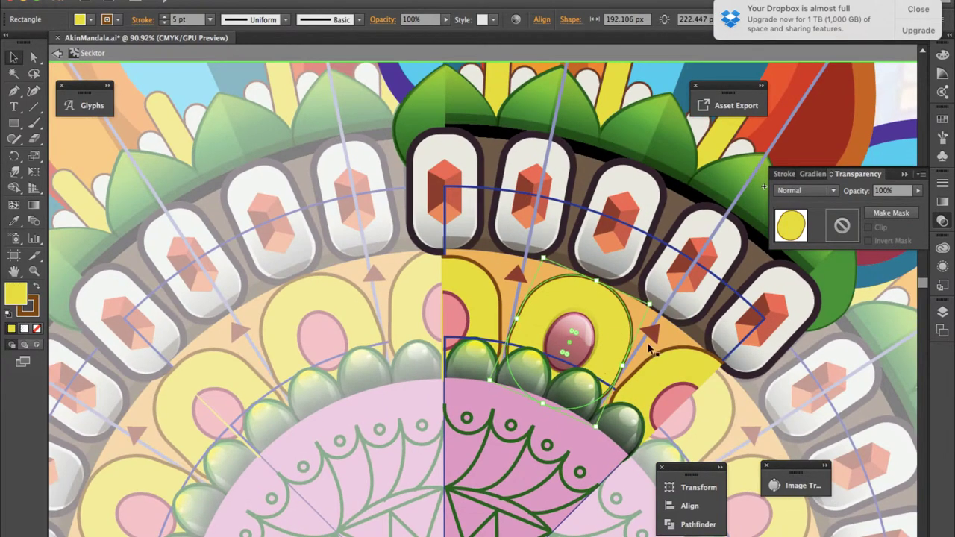
Step: Zoom to 200% on the sector and select the pink oval in the petal
{"action": "left_click", "coordinate": [670, 342]}
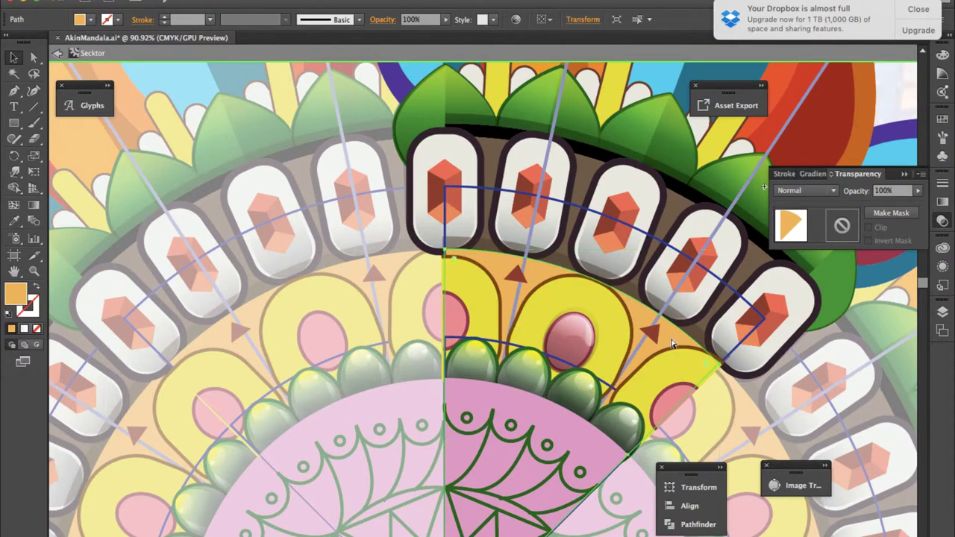
{"action": "key", "text": "ctrl+plus"}
{"action": "key", "text": "ctrl+plus"}
{"action": "key", "text": "ctrl+plus"}
{"action": "left_click", "coordinate": [597, 278]}
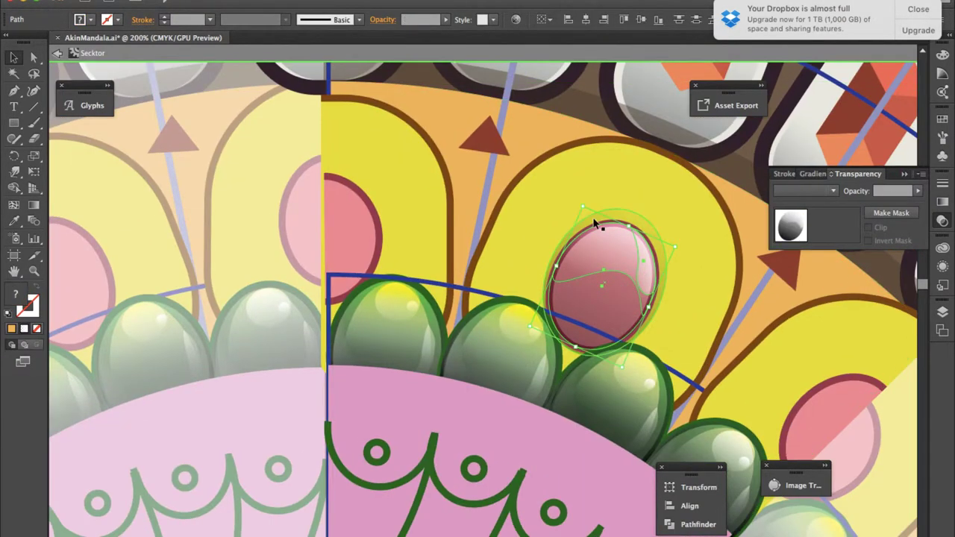
{"action": "scroll", "coordinate": [594, 223], "scroll_direction": "up", "scroll_amount": 5, "text": "alt"}
{"action": "right_click", "coordinate": [416, 252]}
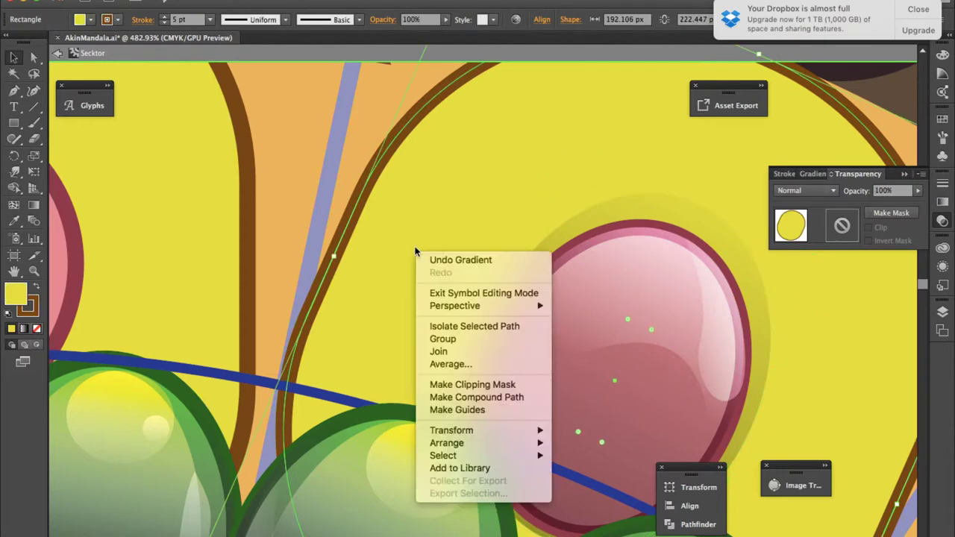
{"action": "left_click", "coordinate": [440, 257]}
{"action": "scroll", "coordinate": [652, 326], "scroll_direction": "down", "scroll_amount": 3, "text": "alt"}
{"action": "left_click", "coordinate": [652, 328]}
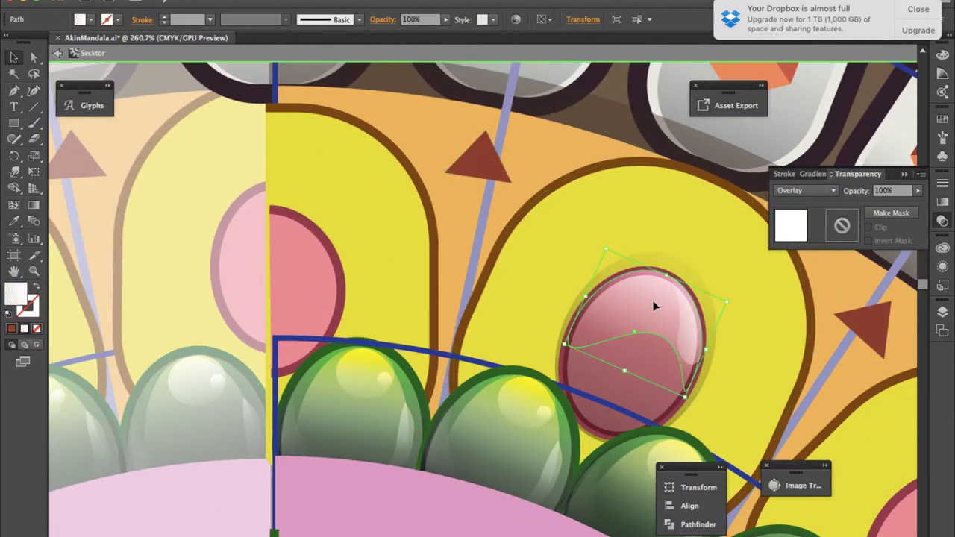
Step: Centre the light highlight on the pink oval inside the gem group
{"action": "left_click", "coordinate": [574, 334]}
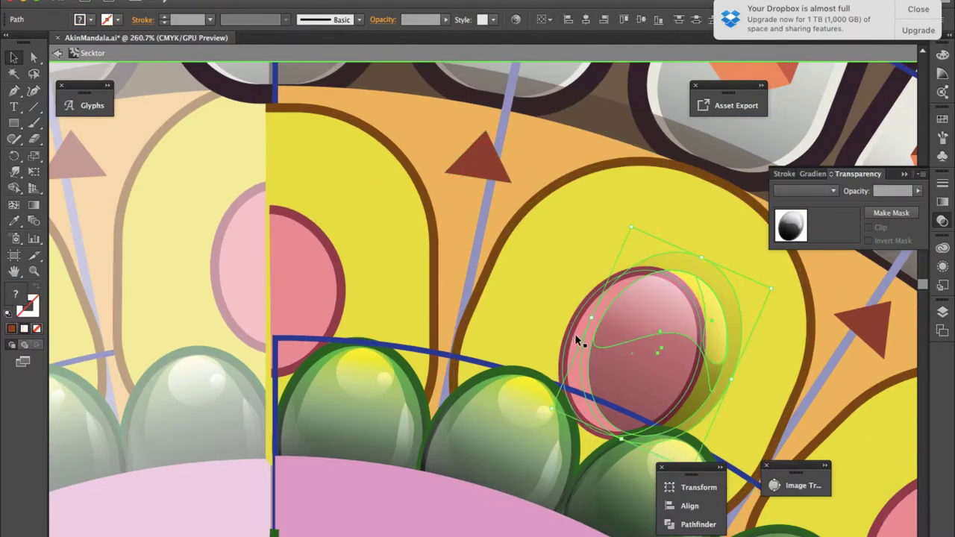
{"action": "double_click", "coordinate": [647, 342]}
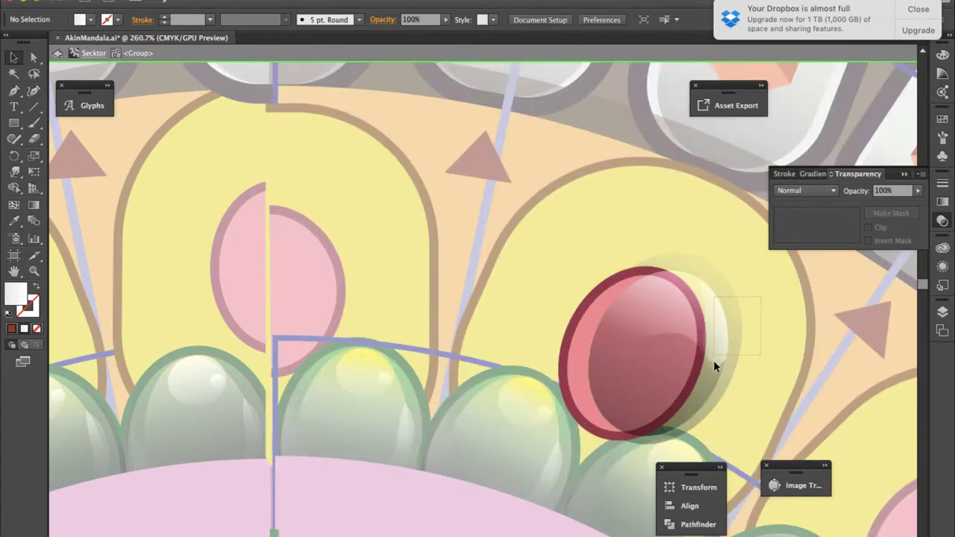
{"action": "left_click_drag", "start_coordinate": [713, 361], "coordinate": [688, 358]}
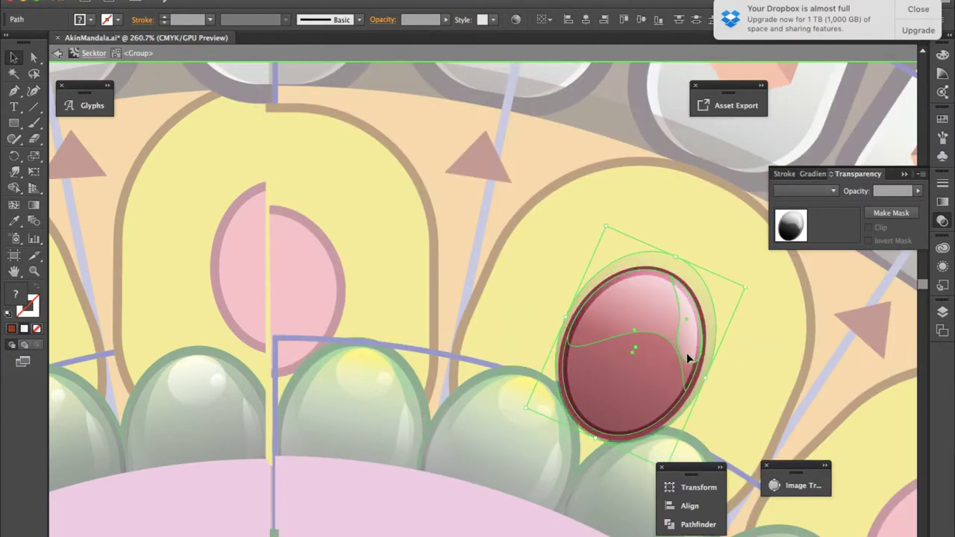
{"action": "key", "text": "Escape"}
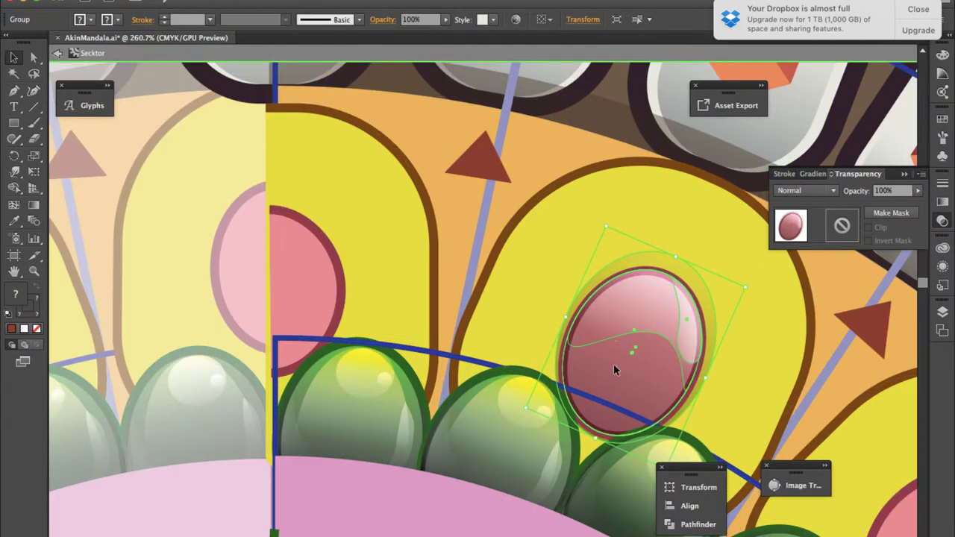
Step: Place a copy of the glossy gem into the yellow petal on the left
{"action": "left_click_drag", "start_coordinate": [615, 340], "coordinate": [489, 180]}
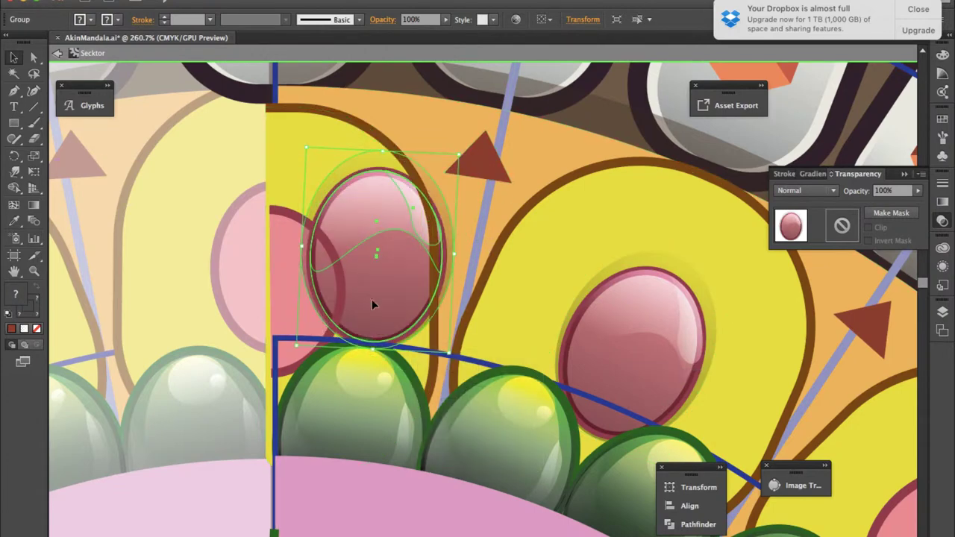
{"action": "left_click_drag", "start_coordinate": [371, 299], "coordinate": [278, 314]}
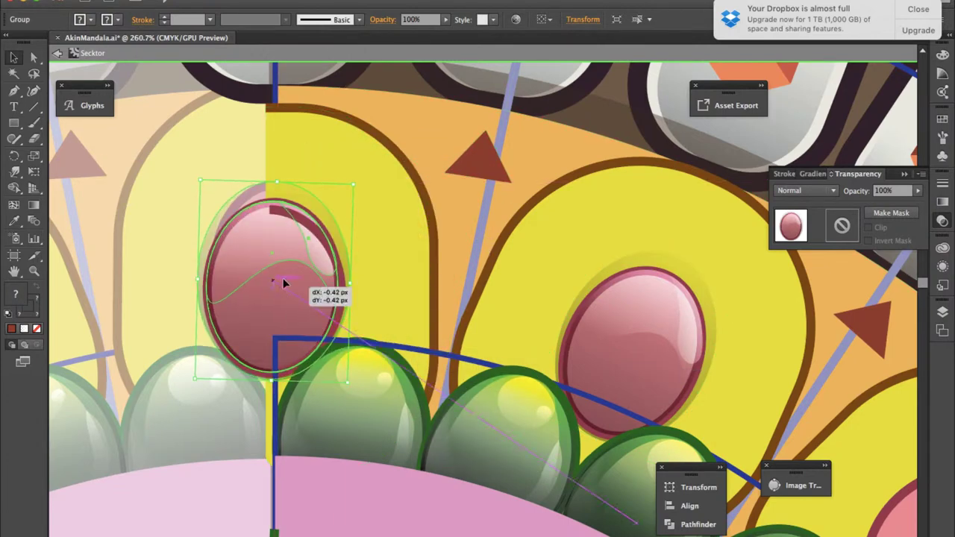
{"action": "left_click_drag", "start_coordinate": [283, 278], "coordinate": [334, 209]}
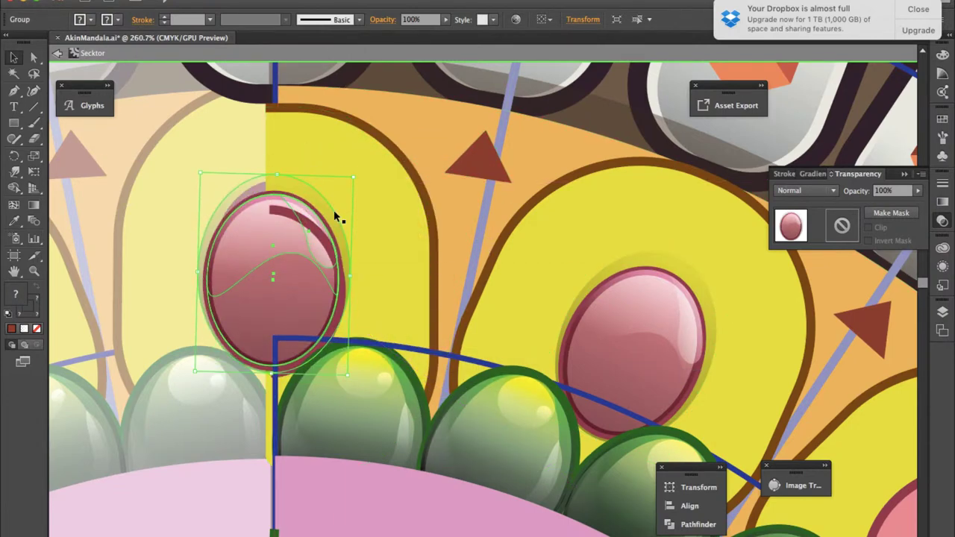
{"action": "left_click", "coordinate": [329, 327]}
{"action": "key", "text": "ctrl+shift+a"}
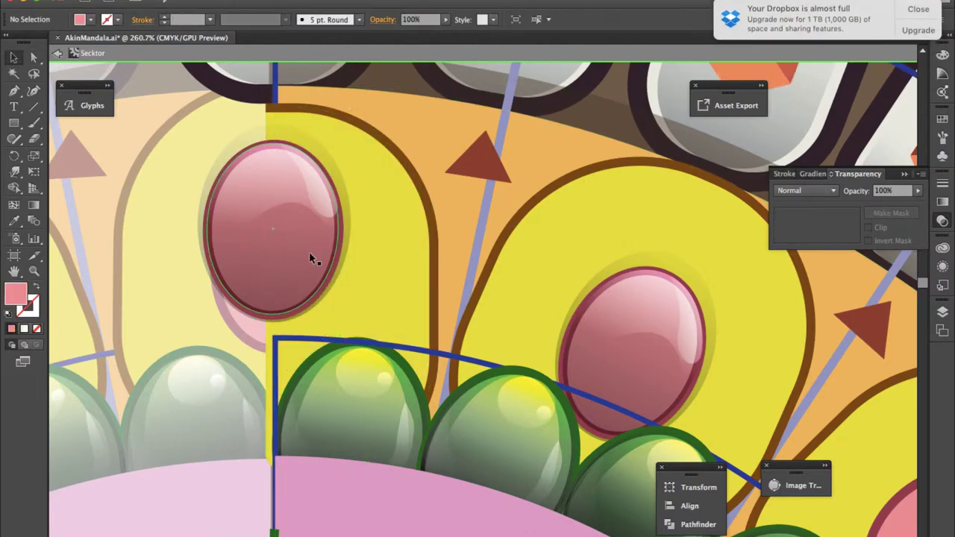
{"action": "left_click_drag", "start_coordinate": [309, 252], "coordinate": [300, 311]}
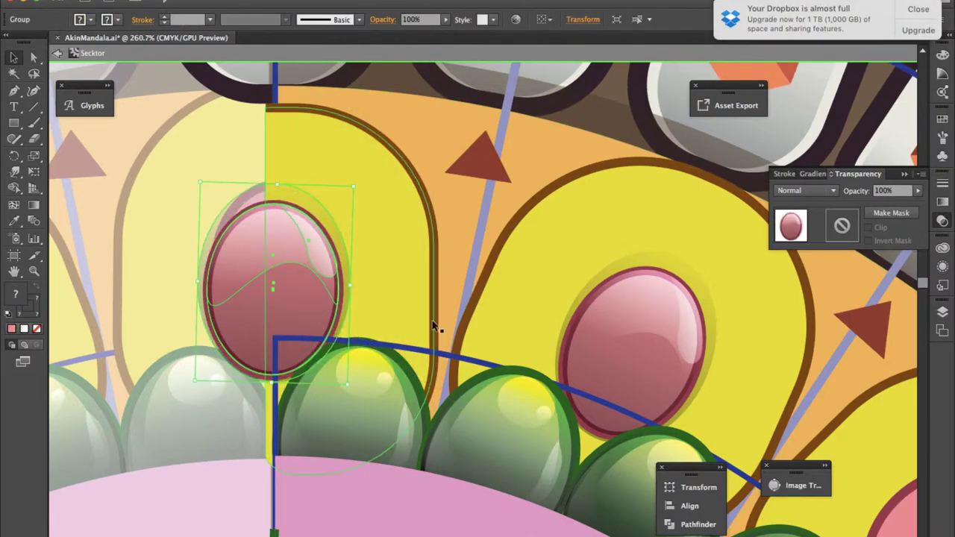
{"action": "scroll", "coordinate": [407, 333], "scroll_direction": "down", "scroll_amount": 5}
{"action": "scroll", "coordinate": [406, 334], "scroll_direction": "right", "scroll_amount": 8}
{"action": "key", "text": "a"}
{"action": "key", "text": "ctrl+shift+a"}
Step: Replace the next petal's red outlined arc with a slightly tilted copy of the gem
{"action": "left_click", "coordinate": [681, 325]}
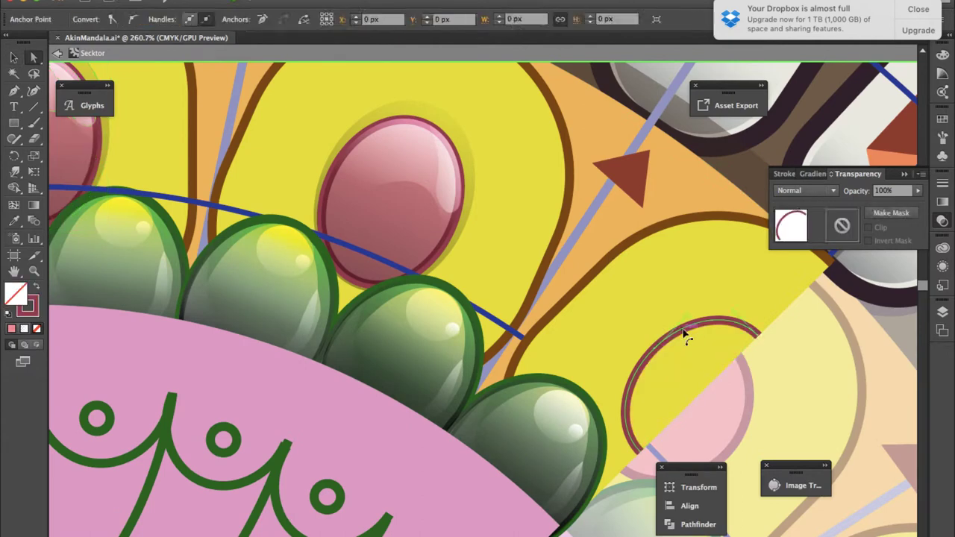
{"action": "key", "text": "Delete"}
{"action": "key", "text": "v"}
{"action": "left_click_drag", "start_coordinate": [419, 224], "coordinate": [707, 395]}
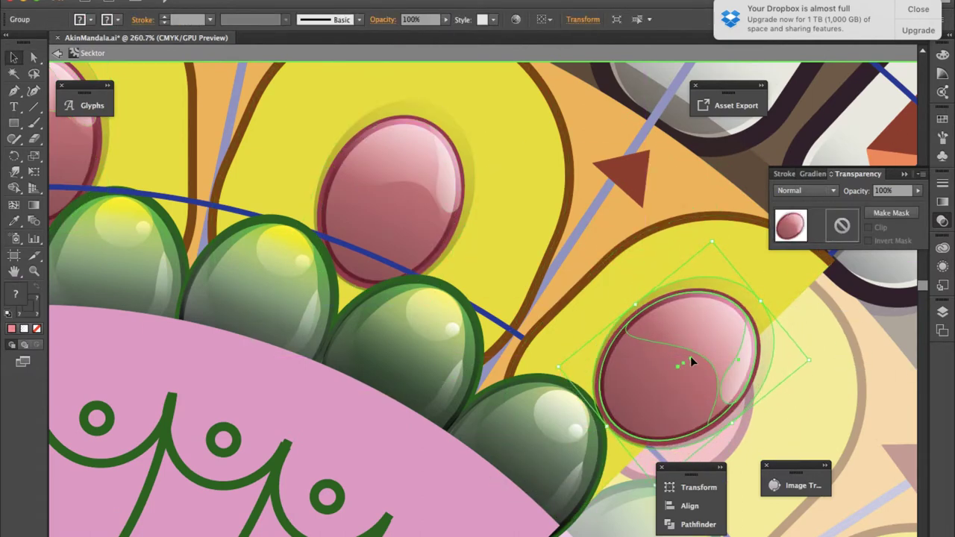
{"action": "left_click_drag", "start_coordinate": [684, 364], "coordinate": [707, 380]}
{"action": "left_click_drag", "start_coordinate": [570, 386], "coordinate": [569, 397]}
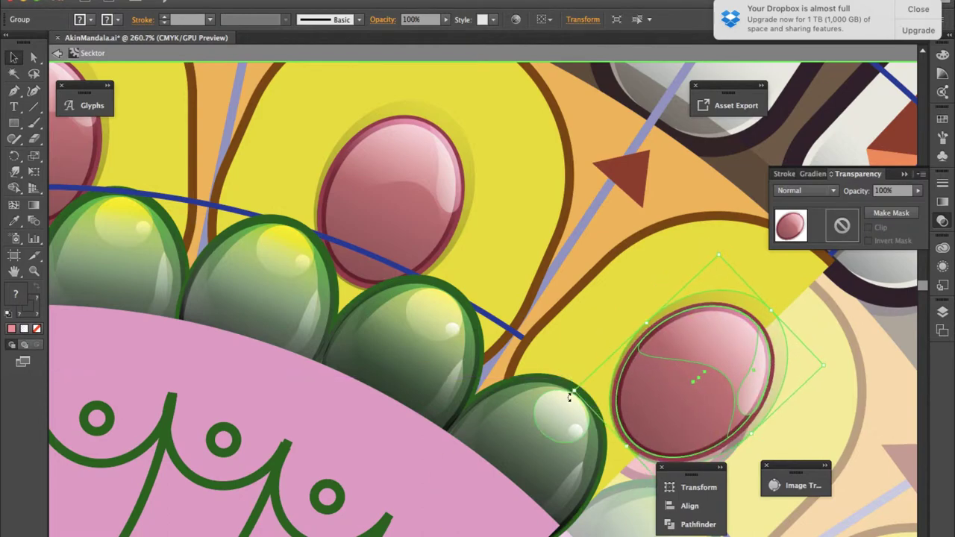
{"action": "left_click_drag", "start_coordinate": [698, 377], "coordinate": [707, 384]}
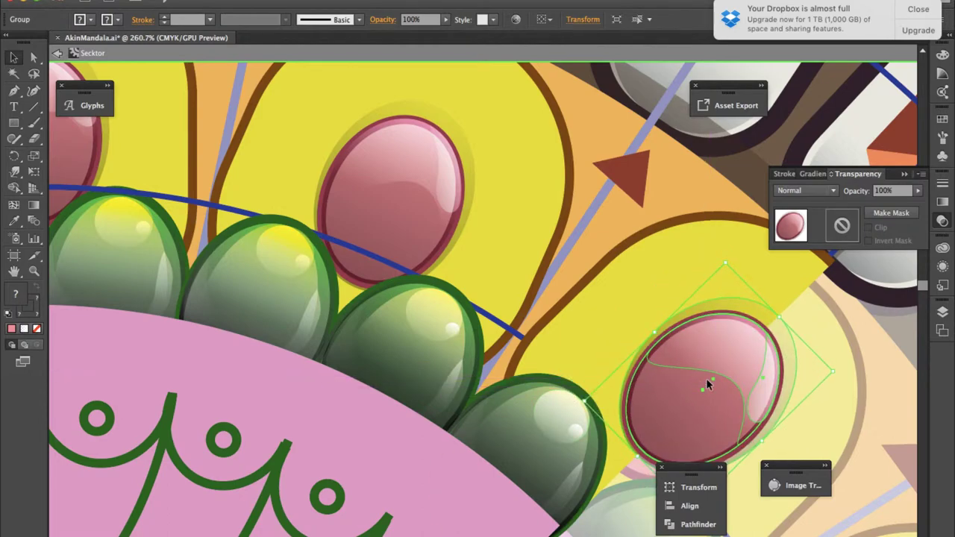
Step: Zoom out to compare the whole mandala with the reference scan, then back in
{"action": "key", "text": "ctrl+minus"}
{"action": "key", "text": "ctrl+minus"}
{"action": "key", "text": "ctrl+minus"}
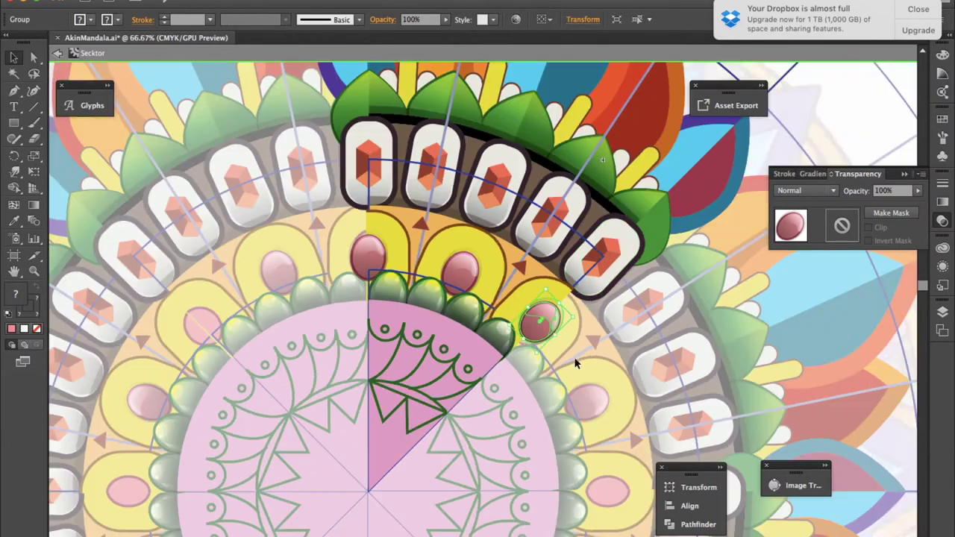
{"action": "key", "text": "ctrl+minus"}
{"action": "key", "text": "ctrl+shift+a"}
{"action": "key", "text": "ctrl+minus"}
{"action": "scroll", "coordinate": [748, 308], "scroll_direction": "down", "scroll_amount": 3}
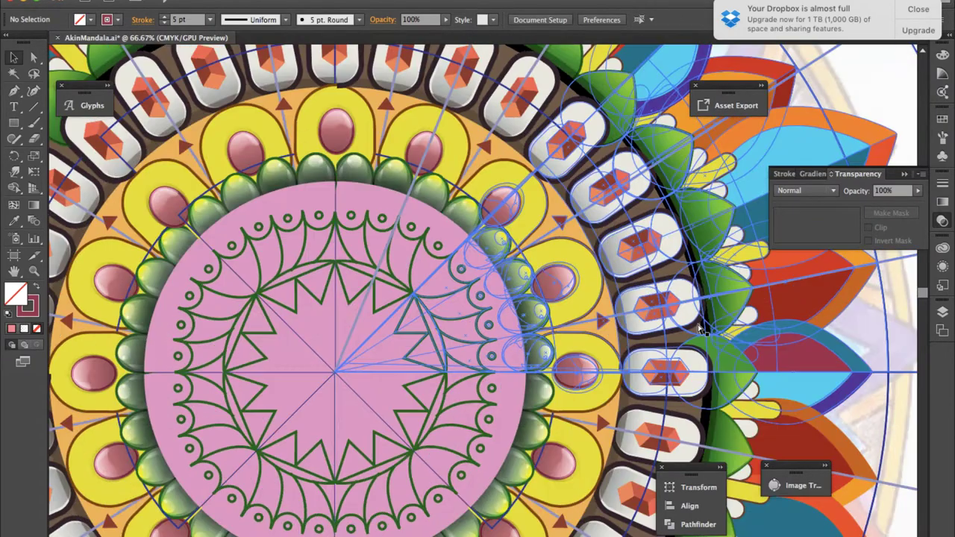
{"action": "key", "text": "ctrl+minus"}
{"action": "left_click", "coordinate": [758, 319]}
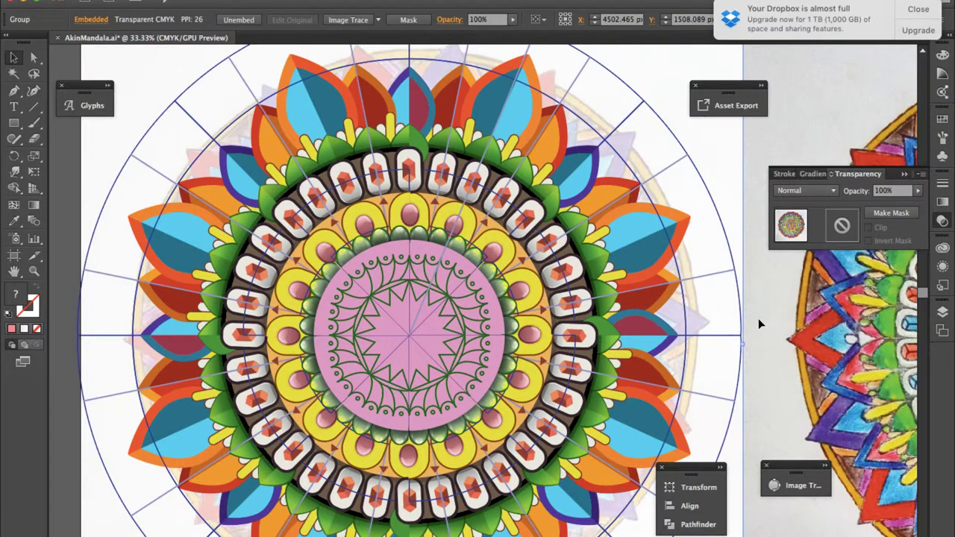
{"action": "key", "text": "ctrl+plus"}
{"action": "key", "text": "ctrl+plus"}
{"action": "key", "text": "ctrl+plus"}
{"action": "key", "text": "ctrl+plus"}
Step: Shade the yellow petal with a diagonal Multiply gradient at 68% opacity
{"action": "double_click", "coordinate": [451, 153]}
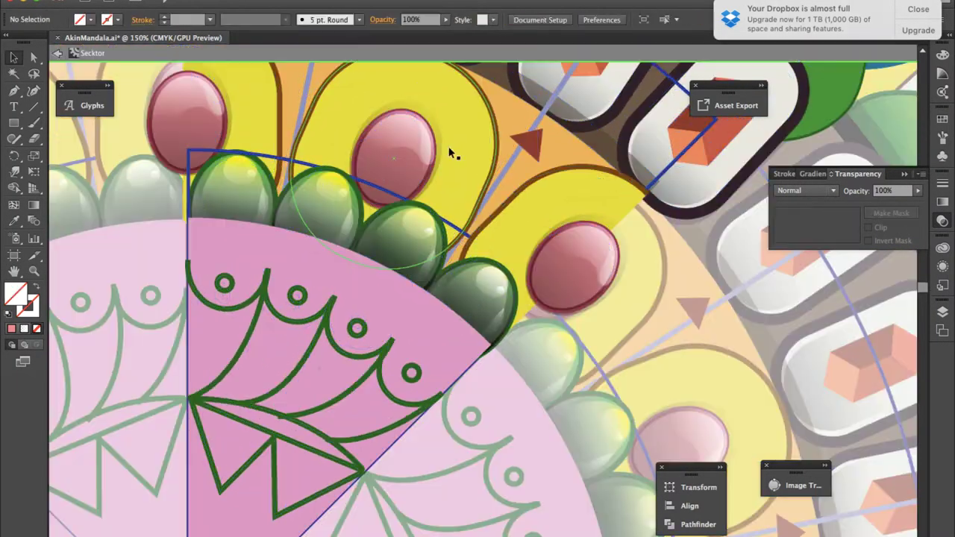
{"action": "left_click", "coordinate": [455, 153]}
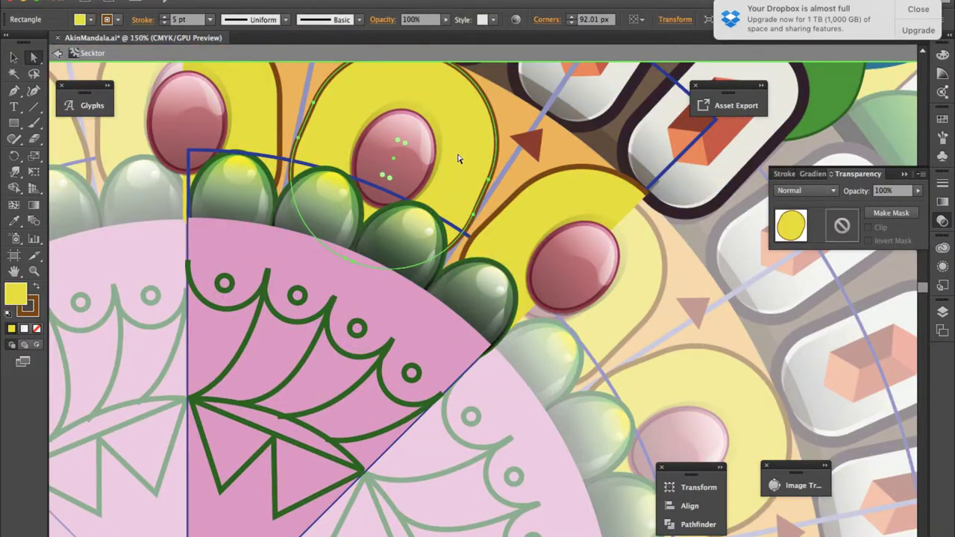
{"action": "key", "text": "g"}
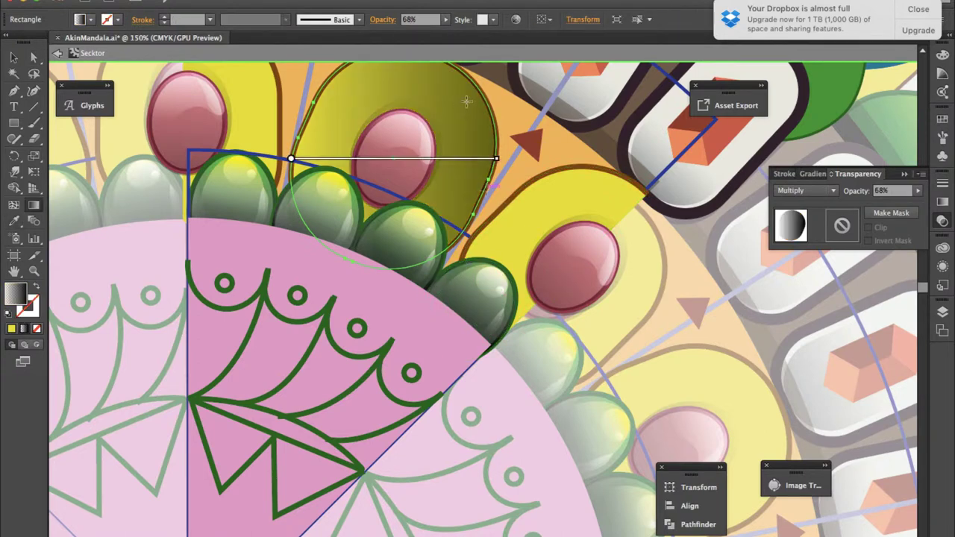
{"action": "left_click_drag", "start_coordinate": [446, 88], "coordinate": [319, 263]}
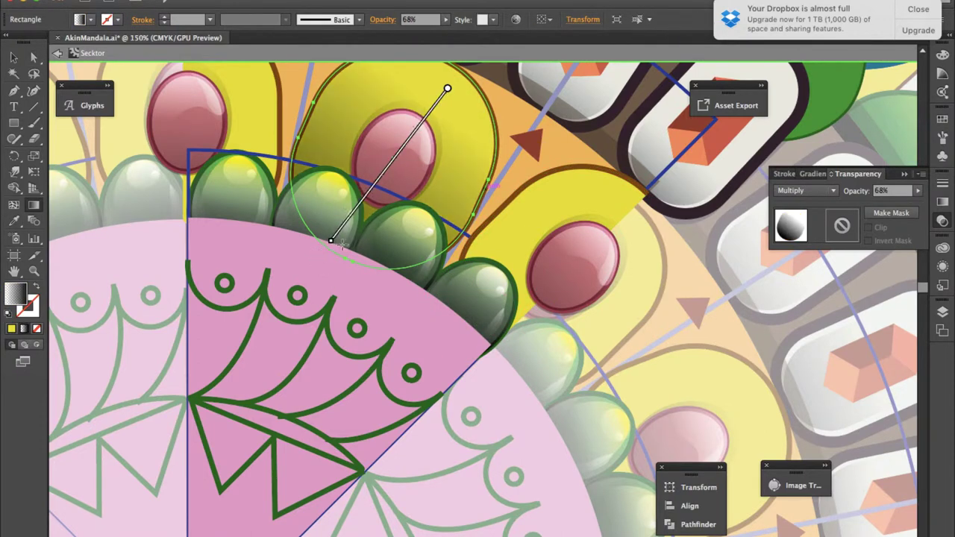
Step: Resize the petal to about 184 × 206 px and round its corners to 92.01 px
{"action": "key", "text": "v"}
{"action": "left_click_drag", "start_coordinate": [475, 190], "coordinate": [466, 192]}
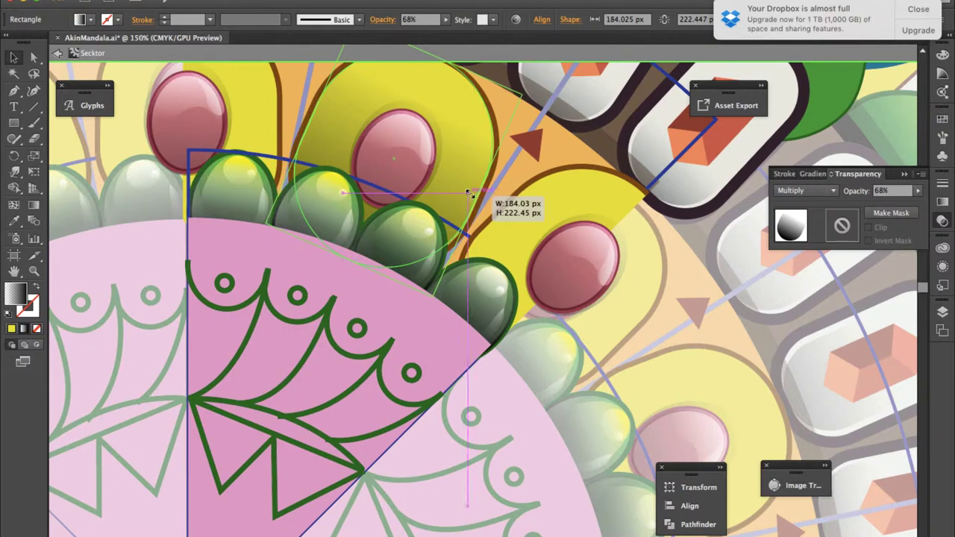
{"action": "scroll", "coordinate": [464, 191], "scroll_direction": "up", "scroll_amount": 3}
{"action": "left_click_drag", "start_coordinate": [328, 203], "coordinate": [323, 221]}
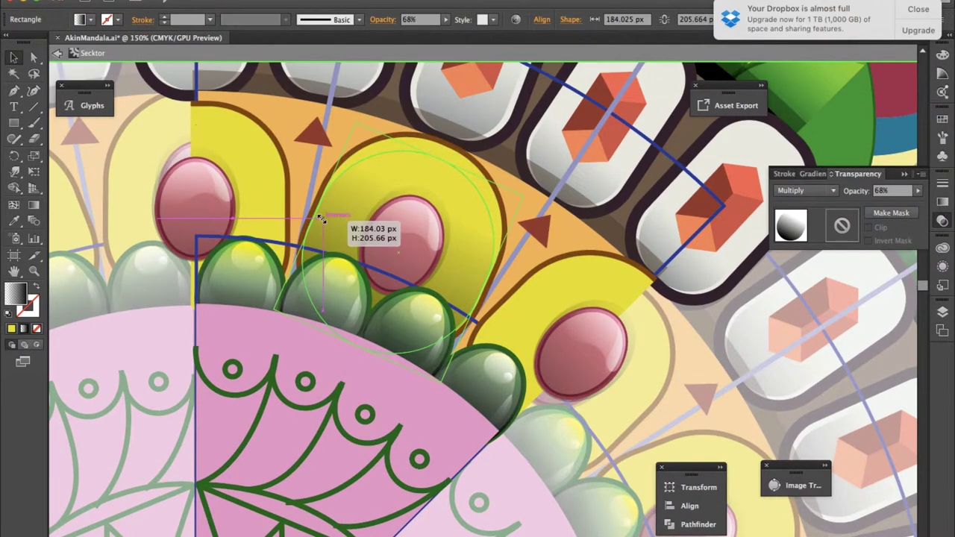
{"action": "key", "text": "a"}
{"action": "left_click_drag", "start_coordinate": [423, 236], "coordinate": [406, 357]}
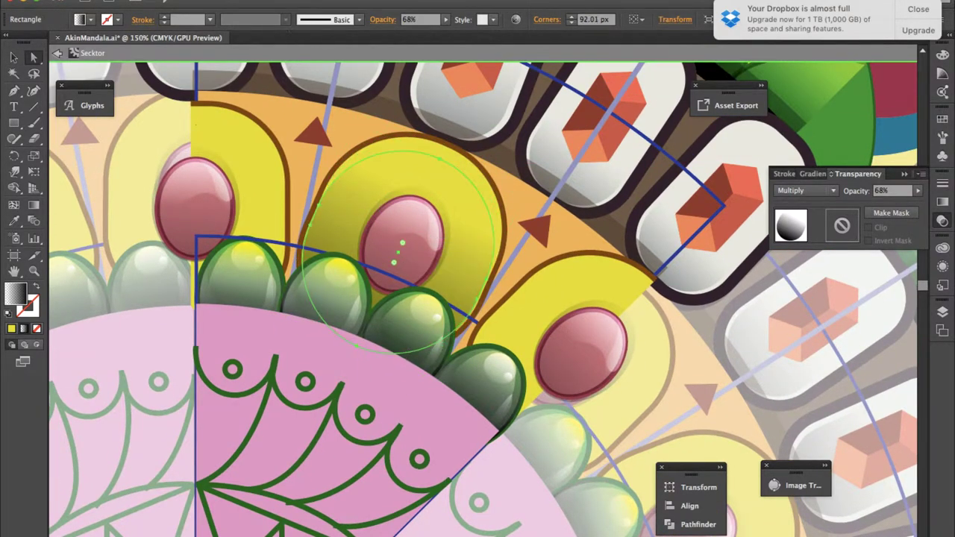
Step: Cancel the gradient mesh and keep the petal's blend at Multiply after trying Overlay
{"action": "left_click", "coordinate": [248, 149]}
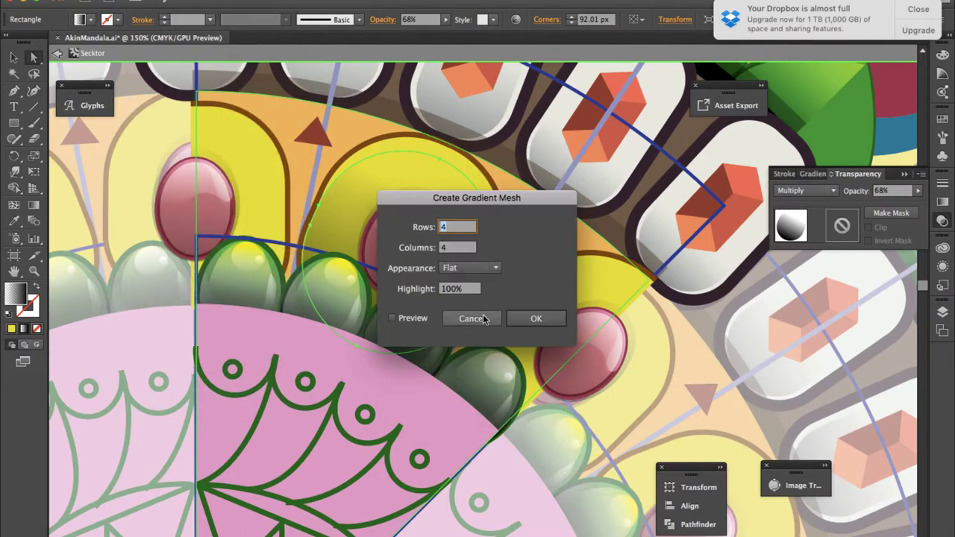
{"action": "left_click", "coordinate": [483, 318]}
{"action": "key", "text": "v"}
{"action": "left_click", "coordinate": [806, 191]}
{"action": "left_click", "coordinate": [802, 317]}
{"action": "left_click", "coordinate": [806, 190]}
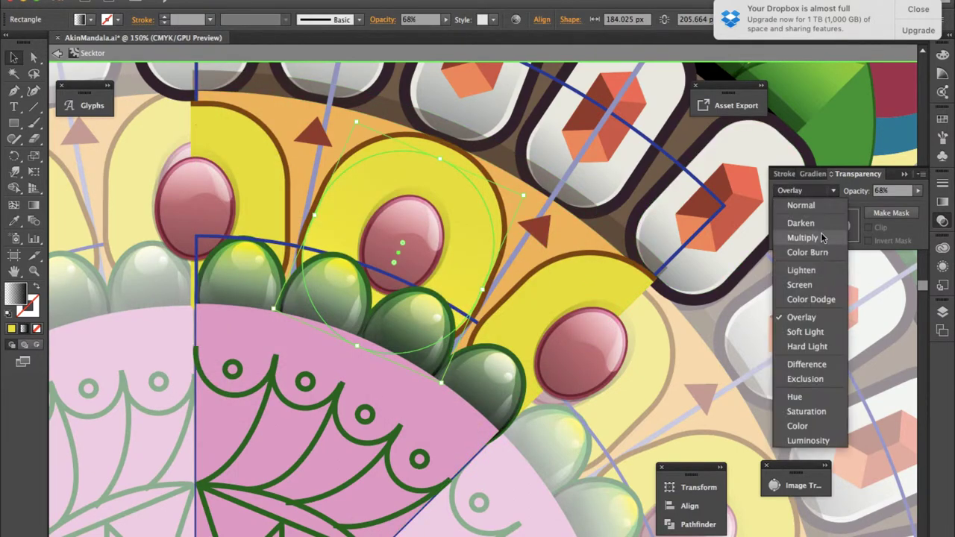
{"action": "left_click", "coordinate": [803, 237]}
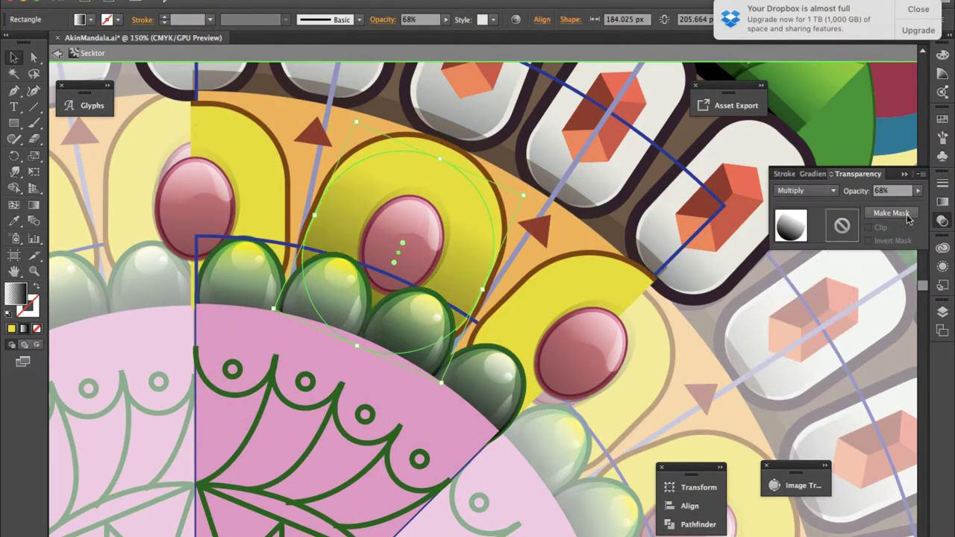
Step: Make the petal's gradient fade from orange to transparent
{"action": "left_click", "coordinate": [813, 173]}
{"action": "double_click", "coordinate": [792, 277]}
{"action": "left_click", "coordinate": [851, 318]}
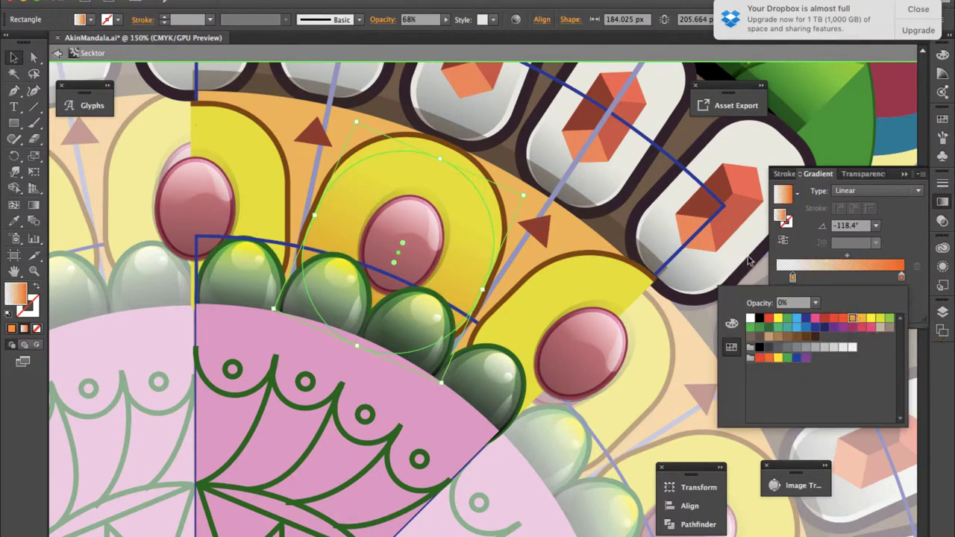
{"action": "left_click", "coordinate": [863, 173]}
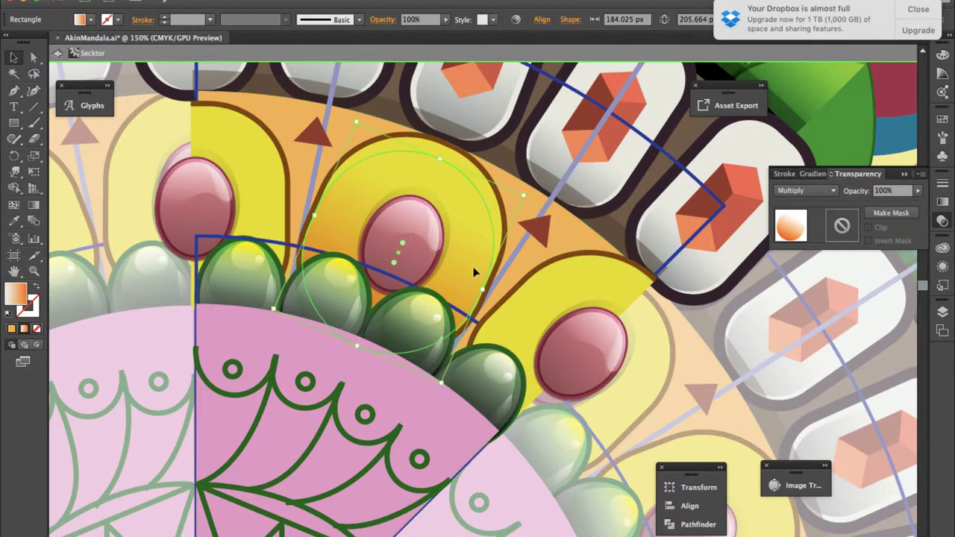
Step: Darken the right gradient stop using the CMYK sliders
{"action": "left_click", "coordinate": [813, 173]}
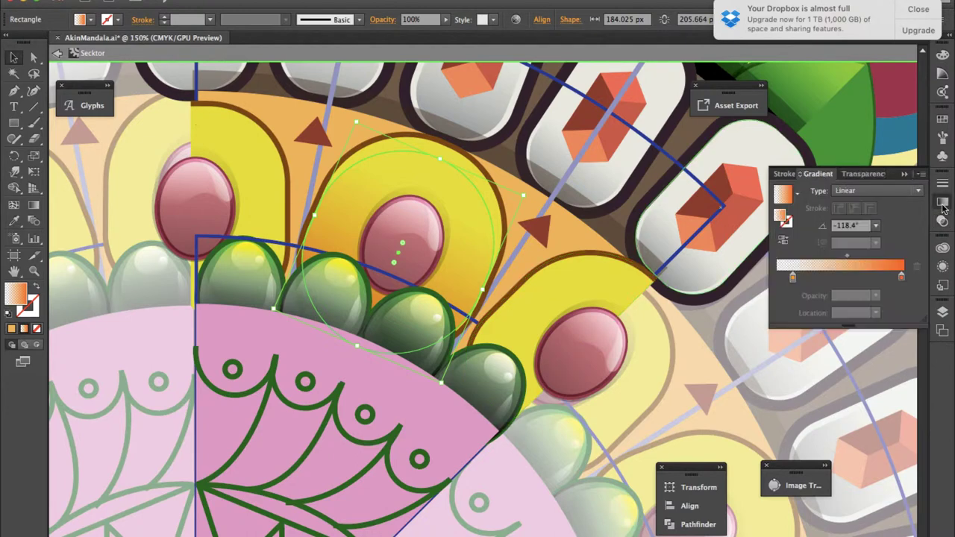
{"action": "double_click", "coordinate": [792, 277]}
{"action": "double_click", "coordinate": [900, 279]}
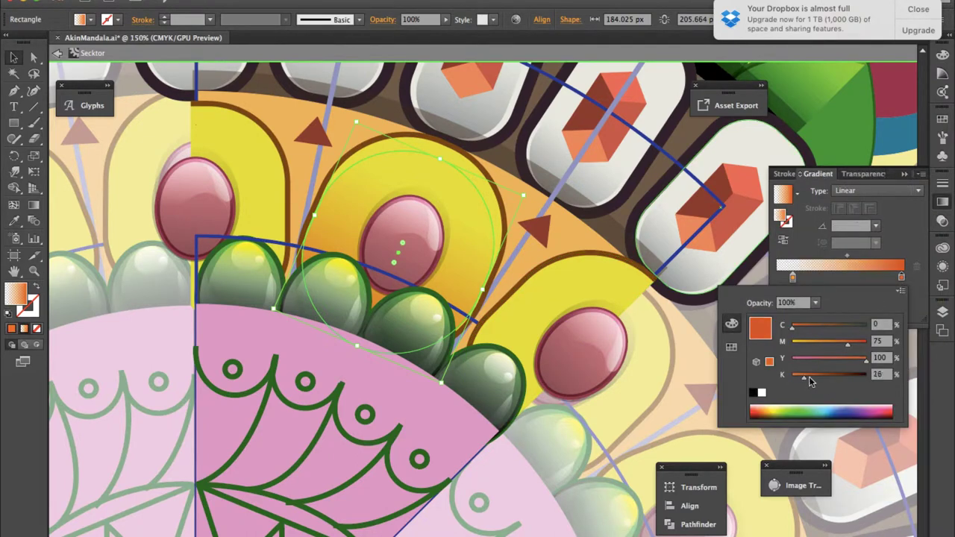
{"action": "left_click", "coordinate": [832, 377]}
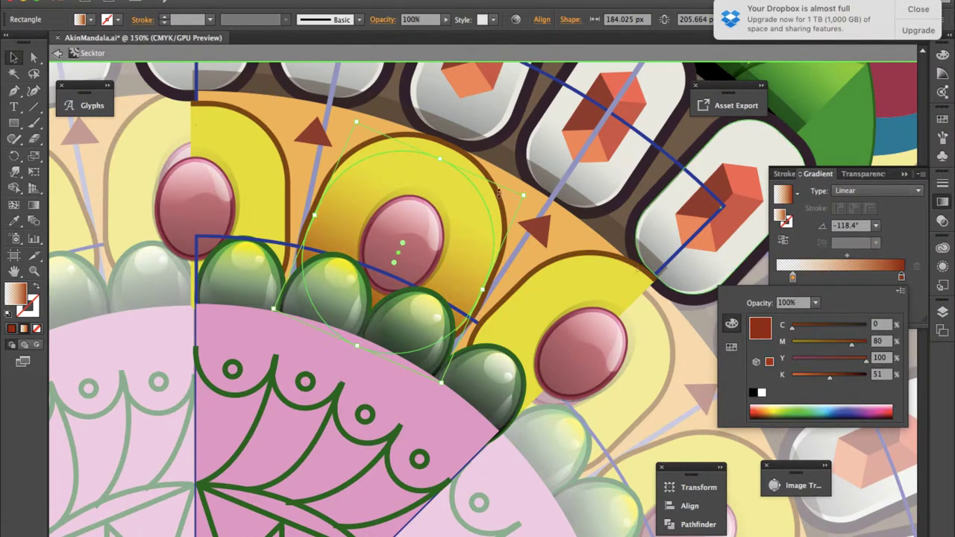
{"action": "key", "text": "Escape"}
{"action": "left_click", "coordinate": [556, 238]}
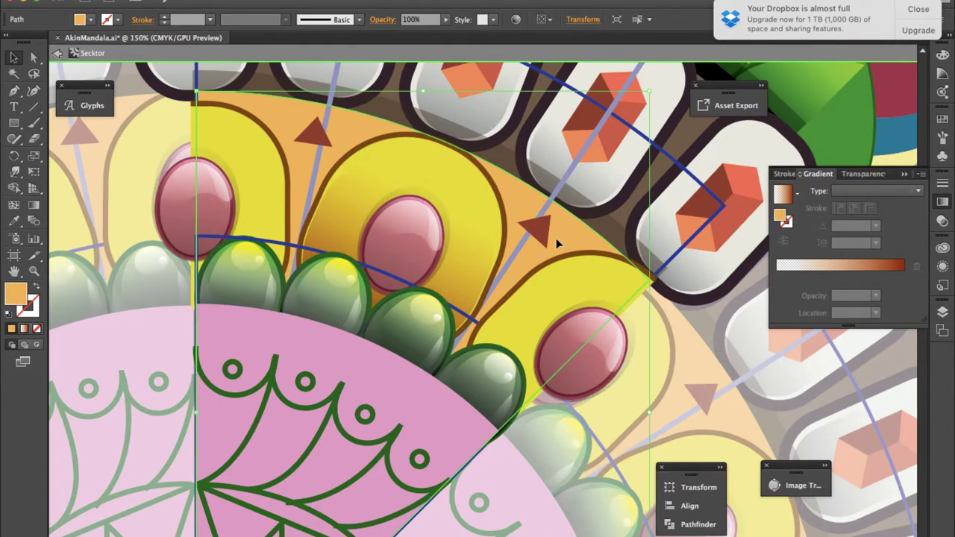
Step: Shade the right and left yellow petals with brown-to-orange gradients running across each petal
{"action": "left_click_drag", "start_coordinate": [556, 238], "coordinate": [531, 266]}
{"action": "key", "text": "ctrl+z"}
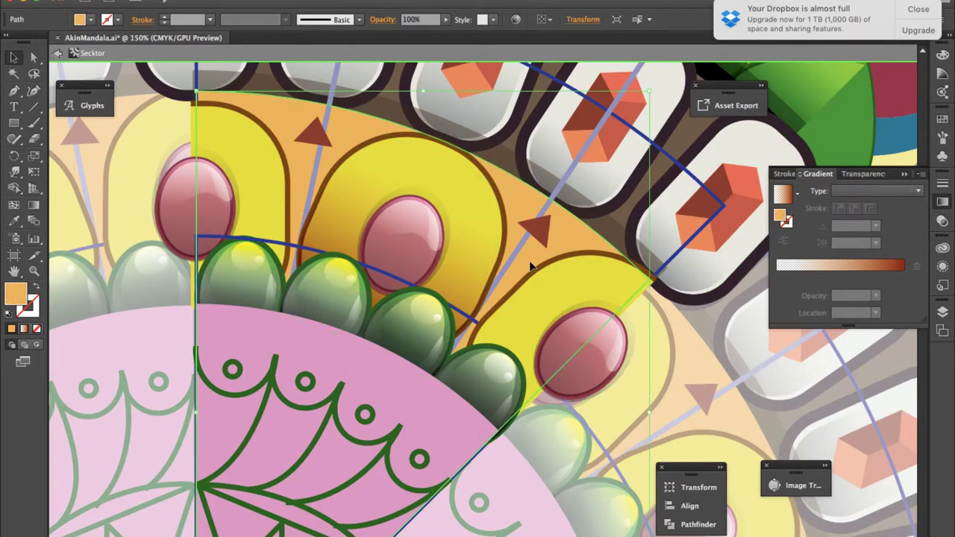
{"action": "key", "text": "ctrl+minus"}
{"action": "key", "text": "ctrl+plus"}
{"action": "key", "text": "ctrl+plus"}
{"action": "key", "text": "a"}
{"action": "left_click", "coordinate": [573, 289]}
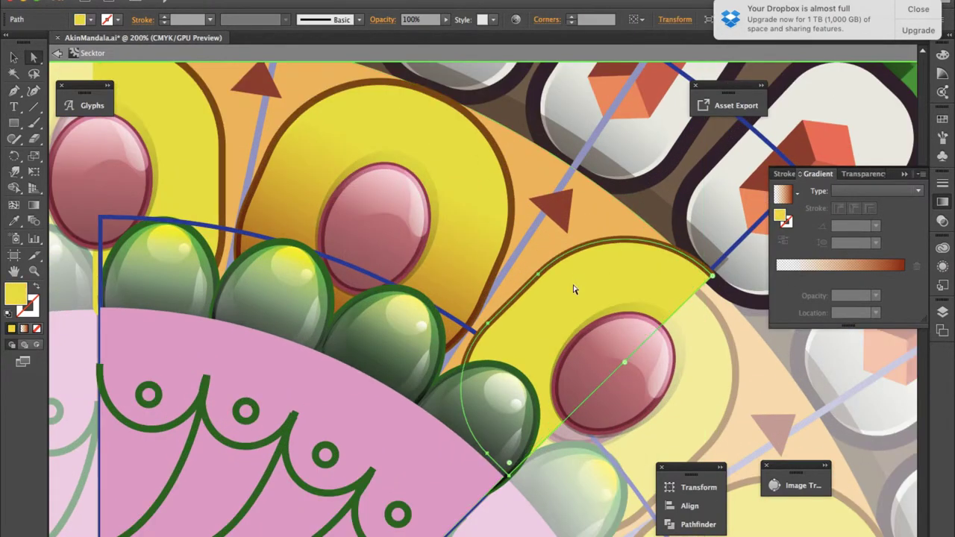
{"action": "key", "text": "g"}
{"action": "left_click_drag", "start_coordinate": [604, 328], "coordinate": [473, 481]}
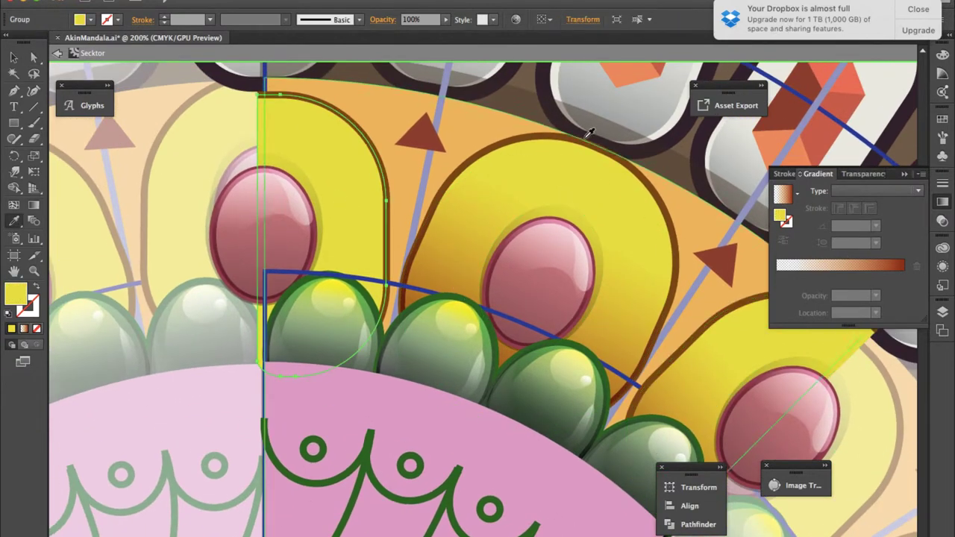
{"action": "left_click_drag", "start_coordinate": [321, 351], "coordinate": [314, 105]}
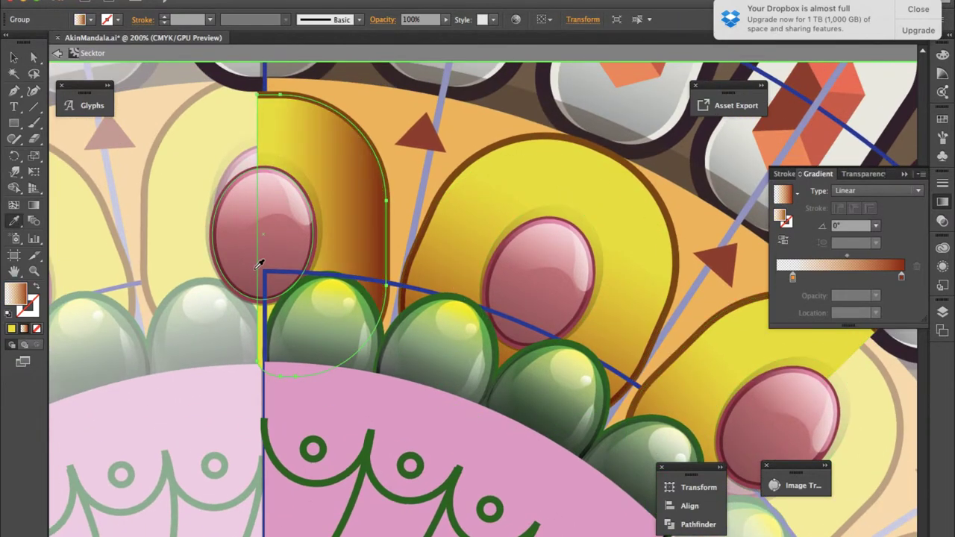
{"action": "left_click_drag", "start_coordinate": [335, 207], "coordinate": [304, 395]}
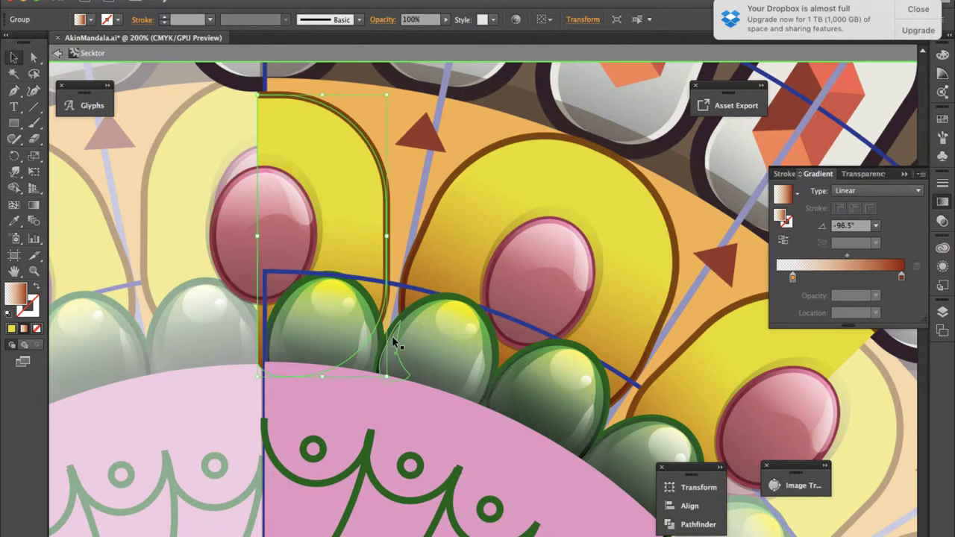
Step: Enlarge the pink sector shape behind the green beads and give it a dark 32%-opacity fill
{"action": "left_click", "coordinate": [361, 404]}
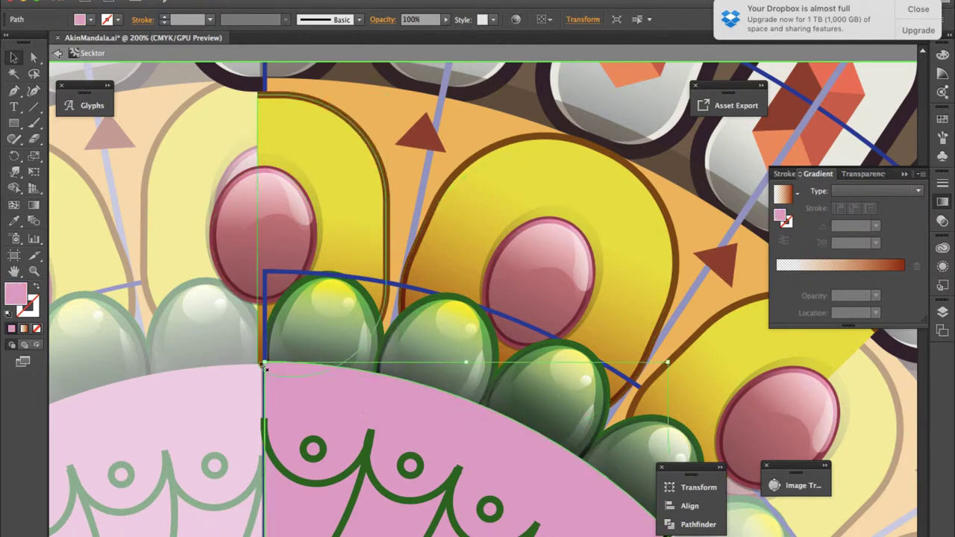
{"action": "left_click_drag", "start_coordinate": [265, 367], "coordinate": [250, 341]}
{"action": "key", "text": "i"}
{"action": "left_click", "coordinate": [514, 93]}
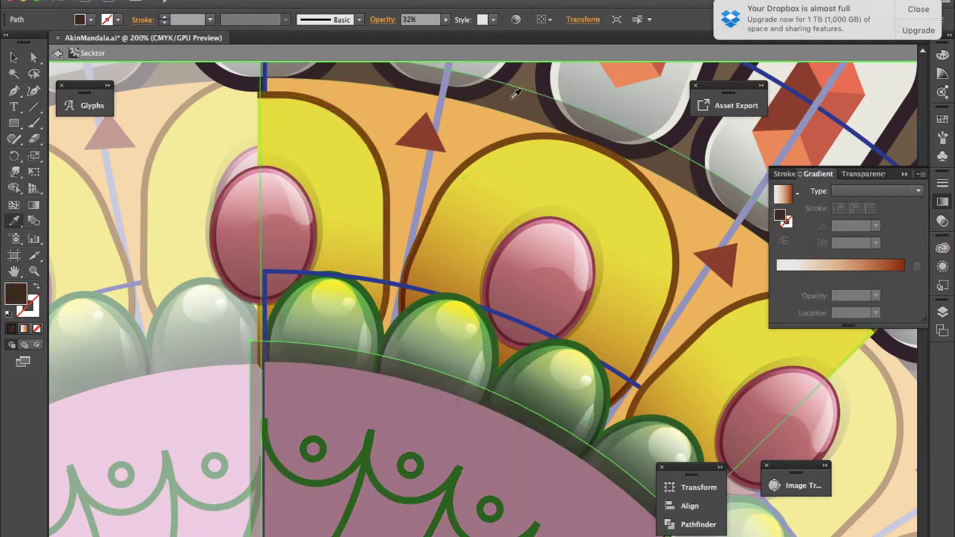
{"action": "scroll", "coordinate": [546, 400], "scroll_direction": "down", "scroll_amount": 2}
{"action": "scroll", "coordinate": [337, 324], "scroll_direction": "down", "scroll_amount": 2}
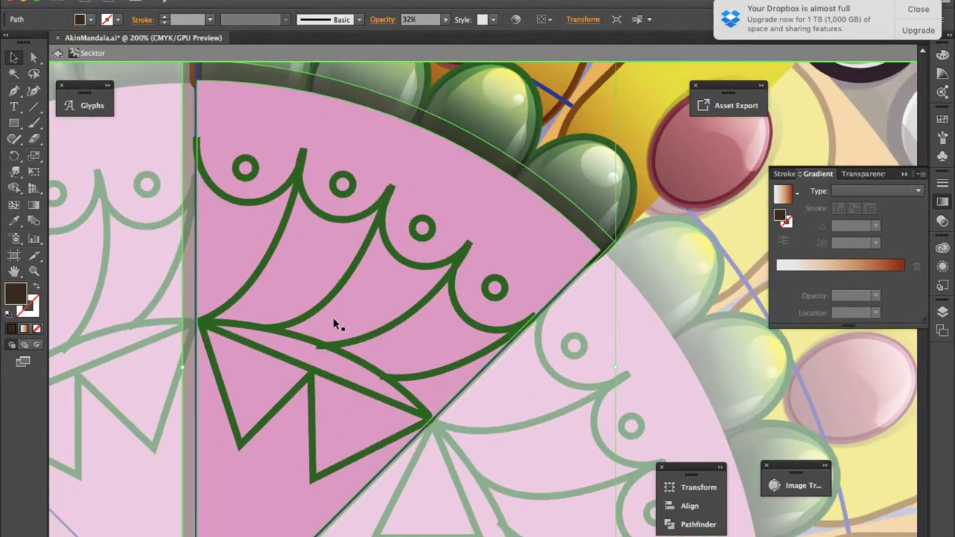
{"action": "scroll", "coordinate": [336, 324], "scroll_direction": "down", "scroll_amount": 2}
Step: Move the shadow shape's corner anchors so it hugs the pink sector's curved edge
{"action": "key", "text": "a"}
{"action": "left_click", "coordinate": [337, 478]}
{"action": "scroll", "coordinate": [345, 181], "scroll_direction": "up", "scroll_amount": 3}
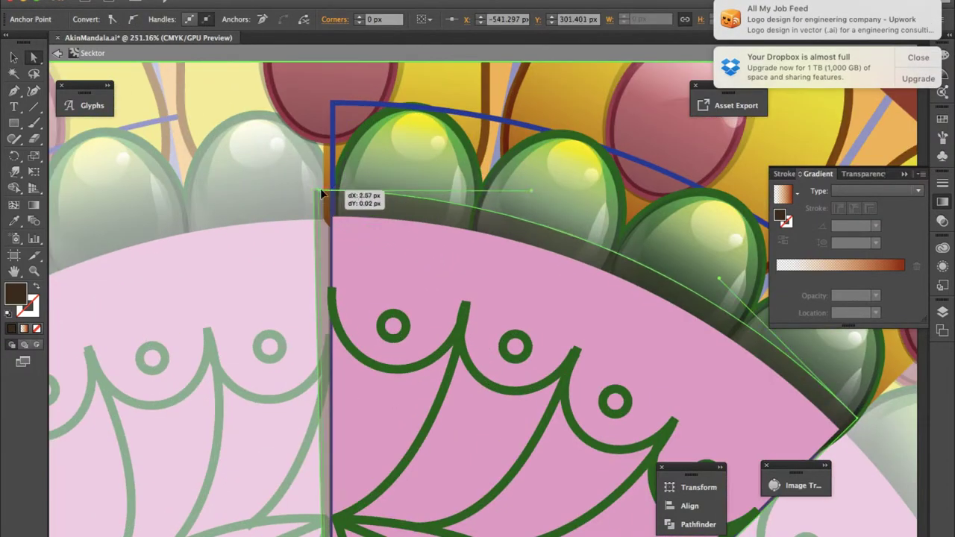
{"action": "left_click_drag", "start_coordinate": [322, 194], "coordinate": [340, 196]}
{"action": "scroll", "coordinate": [378, 320], "scroll_direction": "down", "scroll_amount": 5}
{"action": "scroll", "coordinate": [378, 319], "scroll_direction": "right", "scroll_amount": 5}
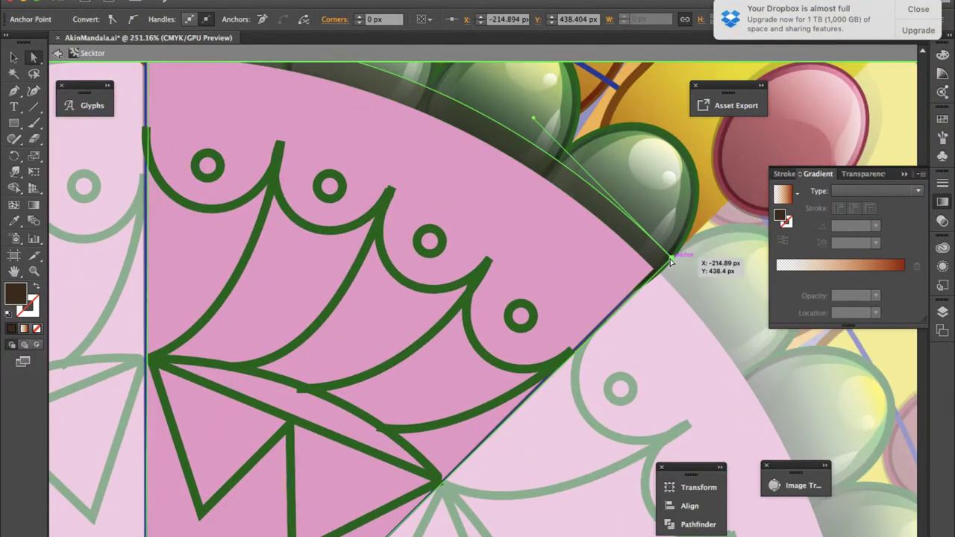
{"action": "left_click_drag", "start_coordinate": [671, 261], "coordinate": [654, 275]}
{"action": "scroll", "coordinate": [666, 311], "scroll_direction": "down", "scroll_amount": 3}
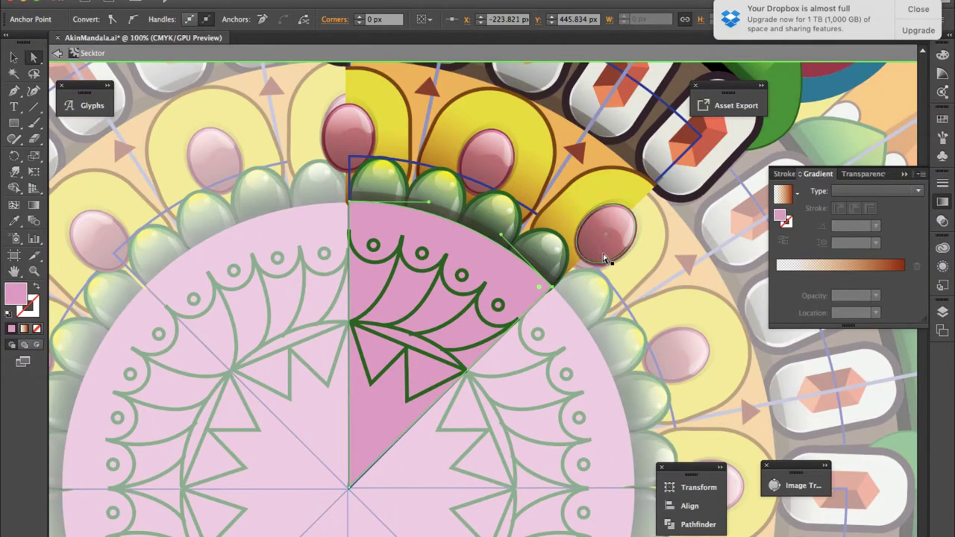
{"action": "scroll", "coordinate": [605, 257], "scroll_direction": "up", "scroll_amount": 5}
{"action": "key", "text": "ctrl+z"}
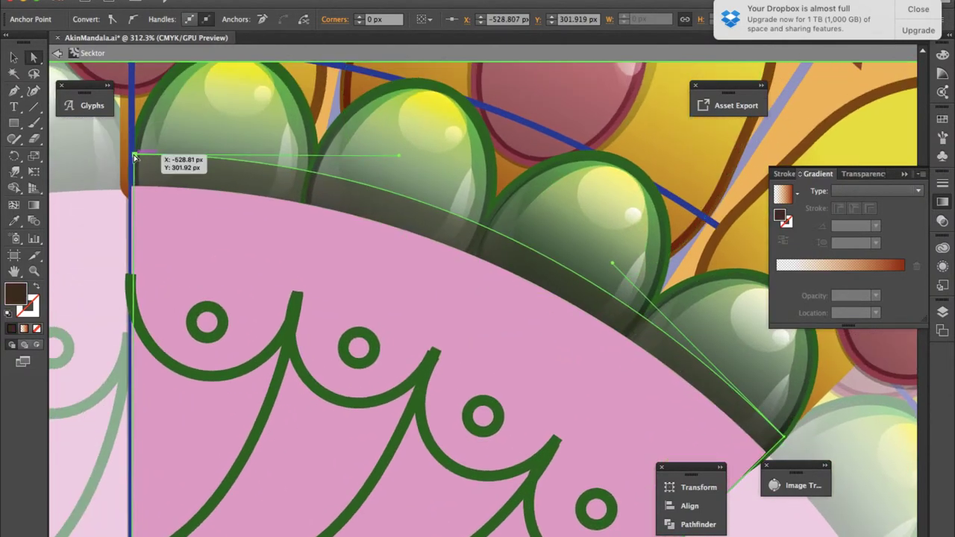
{"action": "scroll", "coordinate": [187, 238], "scroll_direction": "down", "scroll_amount": 5}
Step: Leave sector isolation and zoom out to show the whole mandala
{"action": "key", "text": "v"}
{"action": "left_click", "coordinate": [648, 353]}
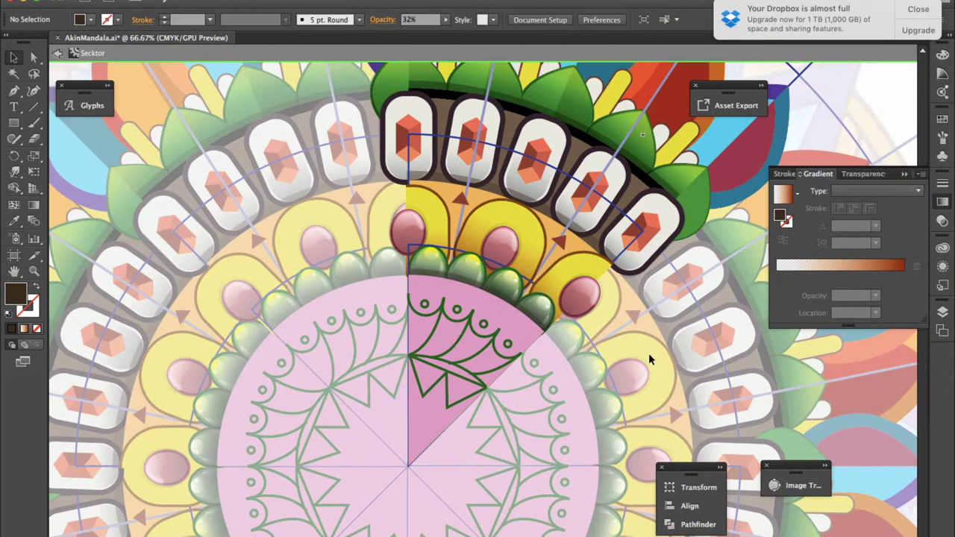
{"action": "double_click", "coordinate": [648, 353]}
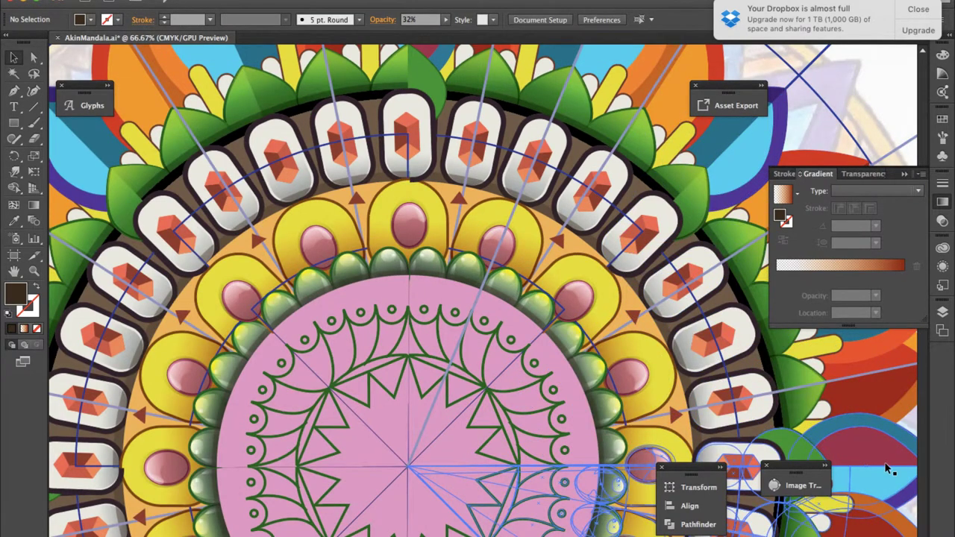
{"action": "key", "text": "ctrl+minus"}
{"action": "key", "text": "ctrl+minus"}
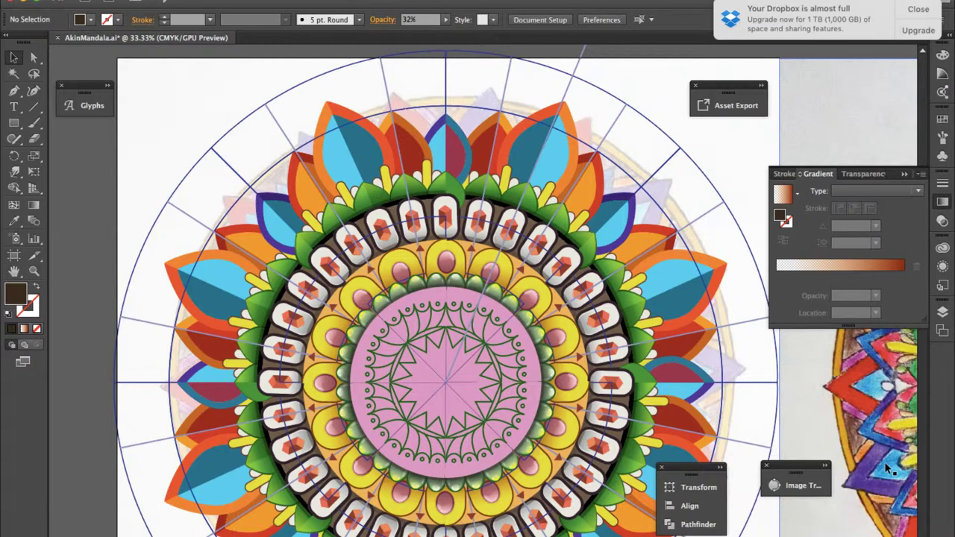
Step: Isolate the refined sector and select the gems in all five tiles
{"action": "left_click", "coordinate": [511, 243]}
{"action": "double_click", "coordinate": [511, 242]}
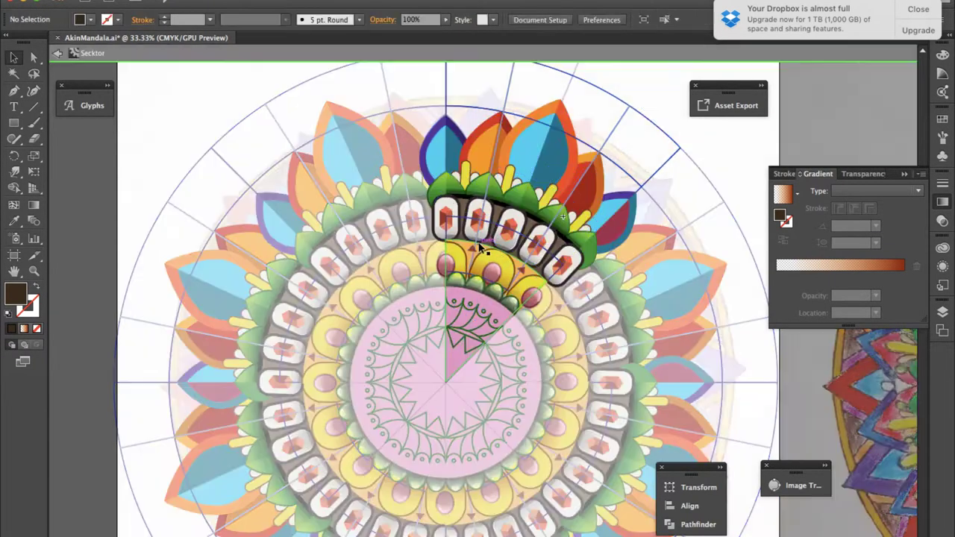
{"action": "scroll", "coordinate": [505, 256], "scroll_direction": "up", "scroll_amount": 2, "text": "alt"}
{"action": "scroll", "coordinate": [478, 262], "scroll_direction": "up", "scroll_amount": 3, "text": "alt"}
{"action": "left_click", "coordinate": [366, 173]}
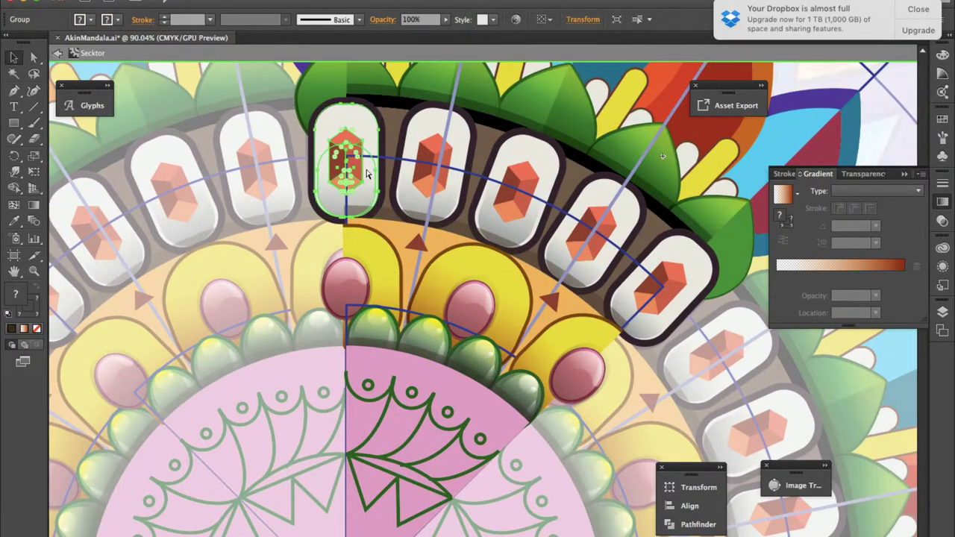
{"action": "left_click", "coordinate": [433, 160], "text": "shift"}
{"action": "left_click", "coordinate": [514, 191], "text": "shift"}
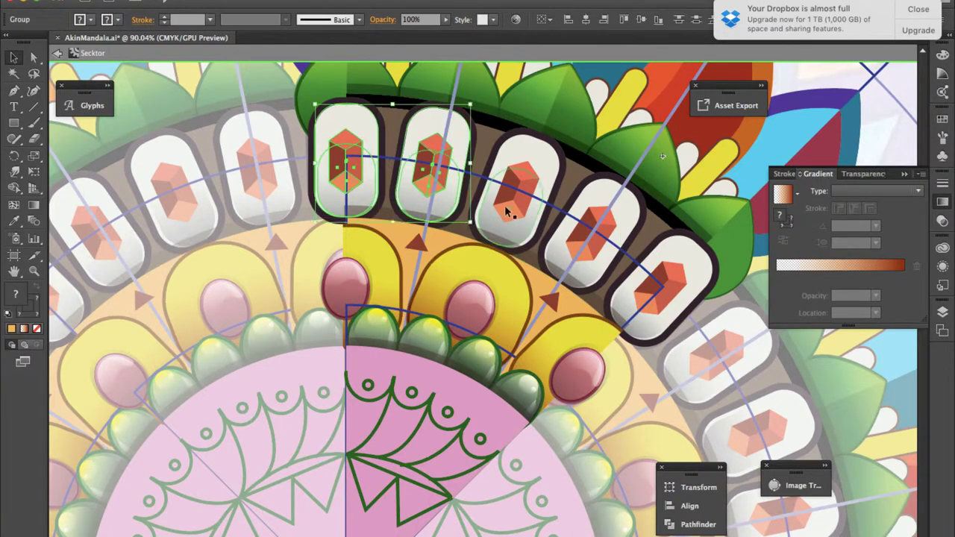
{"action": "left_click", "coordinate": [590, 232], "text": "shift"}
{"action": "left_click", "coordinate": [655, 300], "text": "shift"}
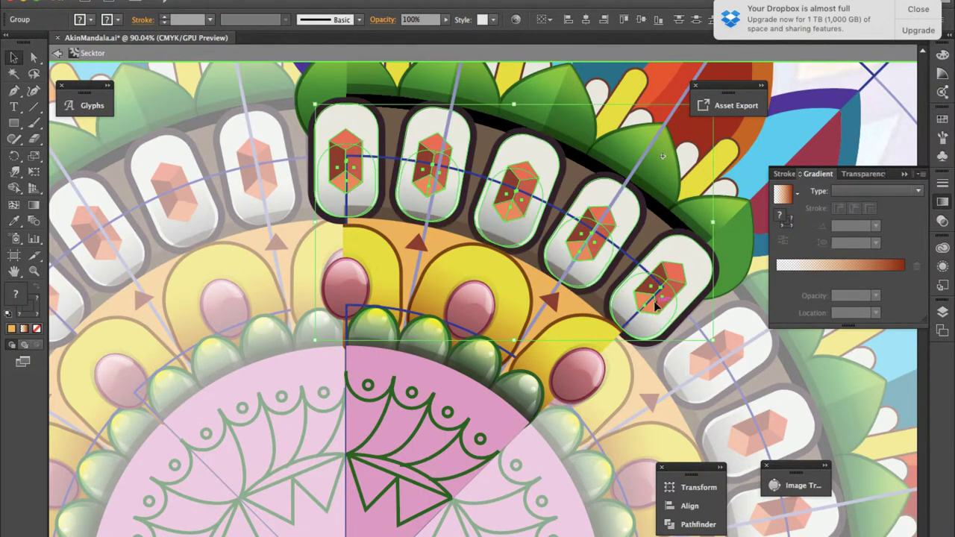
Step: Select the dark band arc behind the tiles and the first tile's rounded rectangle
{"action": "left_click", "coordinate": [618, 248]}
{"action": "key", "text": "a"}
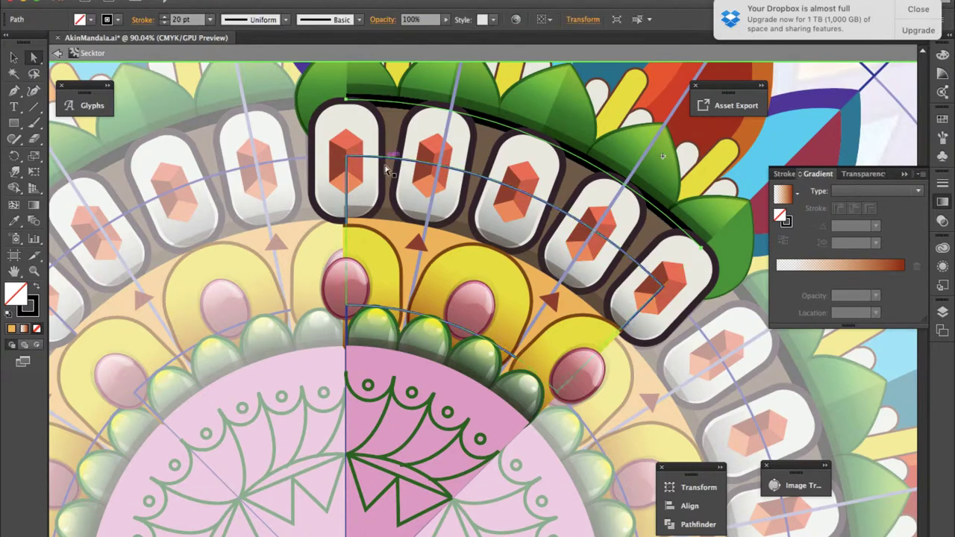
{"action": "left_click", "coordinate": [328, 146]}
{"action": "key", "text": "m"}
{"action": "scroll", "coordinate": [430, 227], "scroll_direction": "down", "scroll_amount": 3}
{"action": "scroll", "coordinate": [431, 228], "scroll_direction": "right", "scroll_amount": 3}
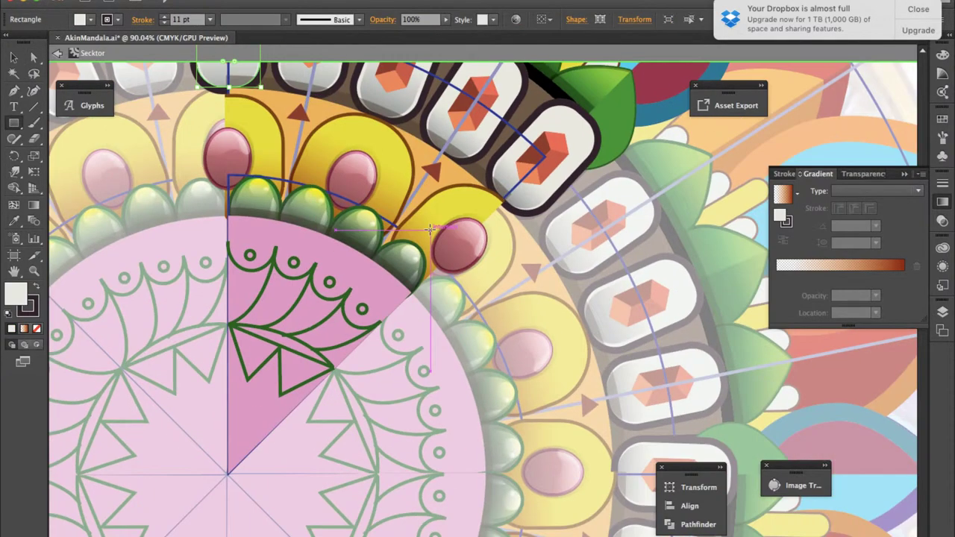
{"action": "scroll", "coordinate": [431, 228], "scroll_direction": "up", "scroll_amount": 3}
{"action": "scroll", "coordinate": [431, 228], "scroll_direction": "left", "scroll_amount": 1}
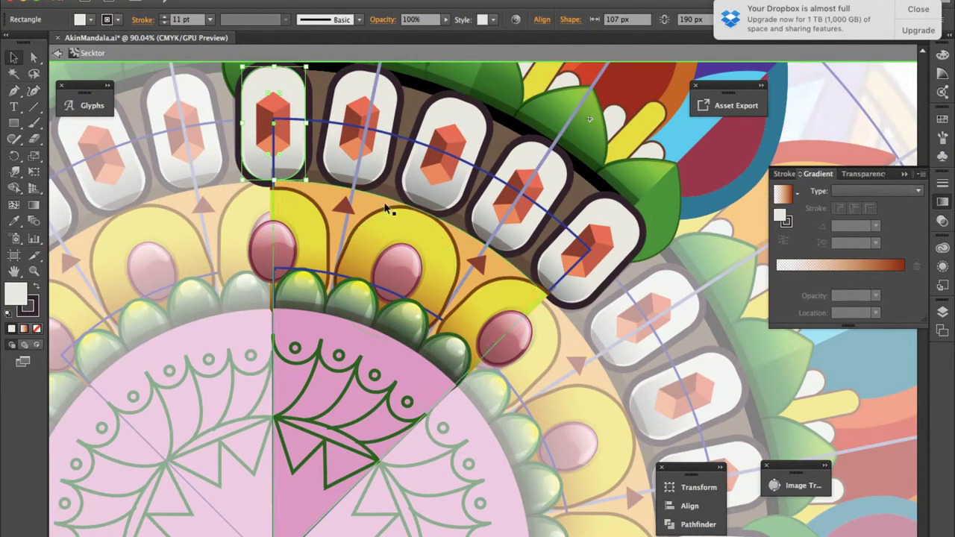
Step: Exit the sector, pan across the mandala, and reopen the sector in isolation
{"action": "double_click", "coordinate": [628, 340]}
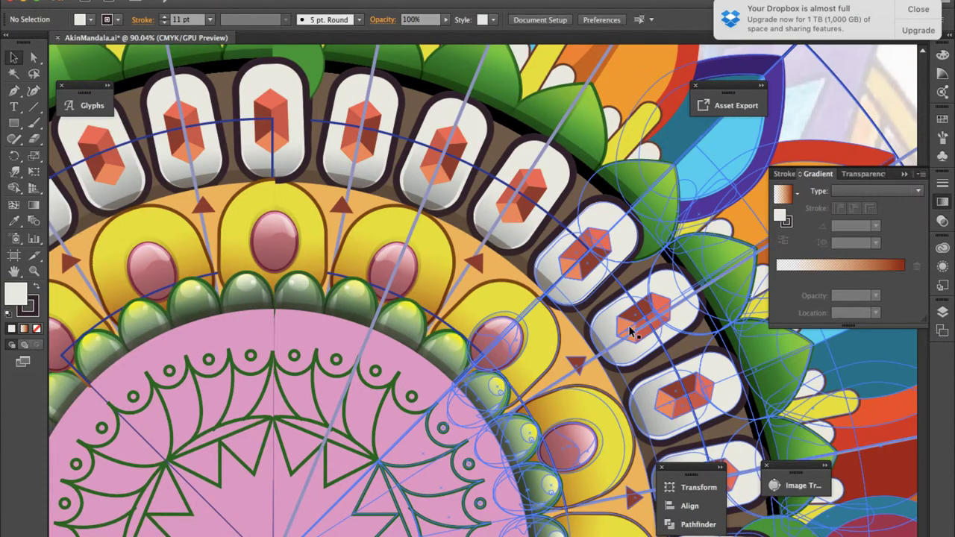
{"action": "scroll", "coordinate": [630, 333], "scroll_direction": "down", "scroll_amount": 2}
{"action": "scroll", "coordinate": [319, 312], "scroll_direction": "left", "scroll_amount": 3}
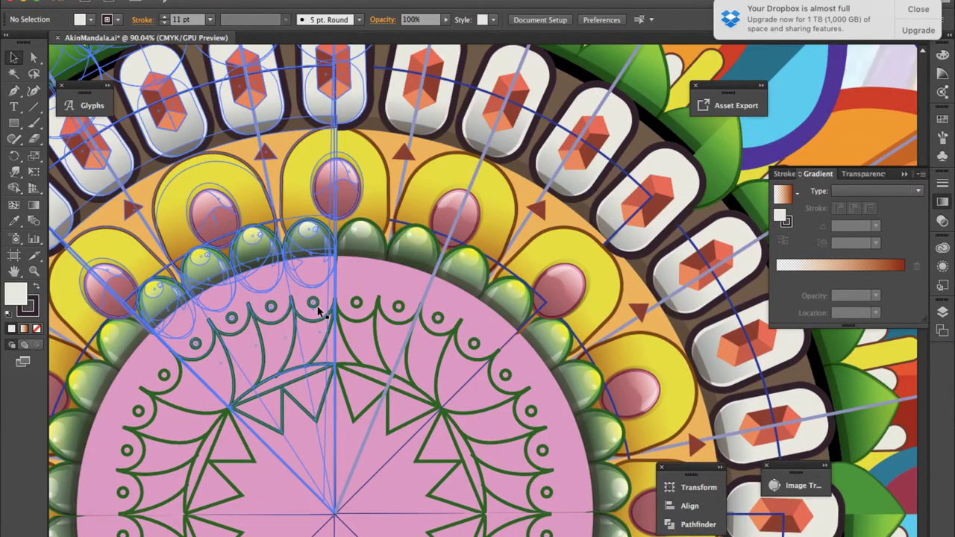
{"action": "scroll", "coordinate": [450, 116], "scroll_direction": "up", "scroll_amount": 4}
{"action": "scroll", "coordinate": [450, 116], "scroll_direction": "left", "scroll_amount": 1}
{"action": "double_click", "coordinate": [420, 217]}
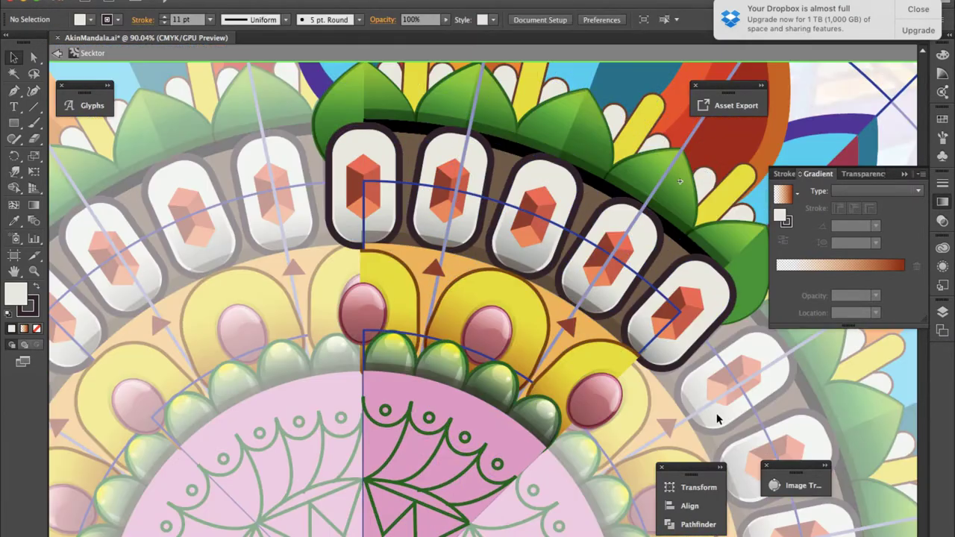
Step: Draw a rectangle over the end tile, rotate it 45° into a diamond, and fill it orange
{"action": "left_click", "coordinate": [669, 359]}
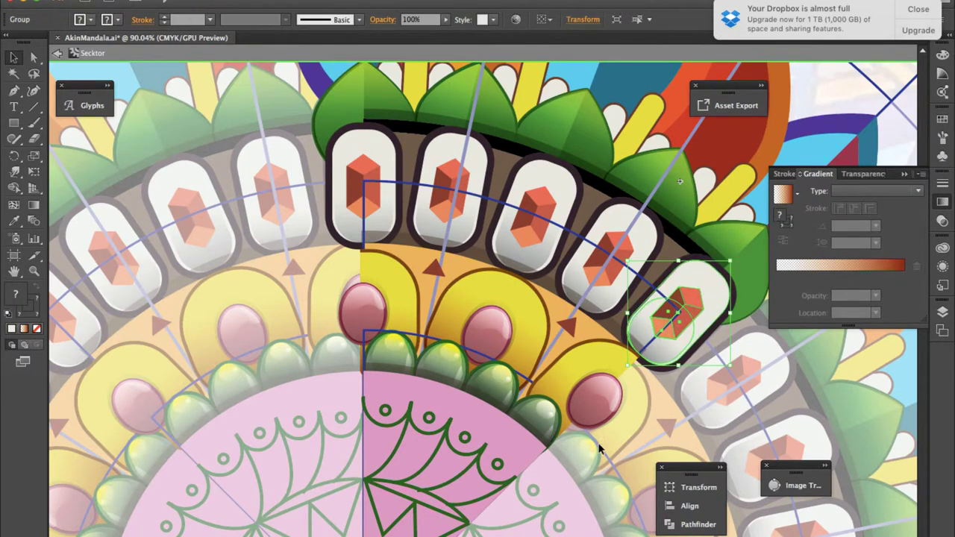
{"action": "scroll", "coordinate": [599, 448], "scroll_direction": "right", "scroll_amount": 3}
{"action": "scroll", "coordinate": [600, 448], "scroll_direction": "down", "scroll_amount": 1}
{"action": "key", "text": "m"}
{"action": "mouse_move", "coordinate": [563, 490]}
{"action": "left_mouse_down"}
{"action": "mouse_move", "coordinate": [656, 360]}
{"action": "mouse_move", "coordinate": [618, 313]}
{"action": "left_mouse_up"}
{"action": "key", "text": "v"}
{"action": "left_click_drag", "start_coordinate": [641, 381], "coordinate": [658, 272]}
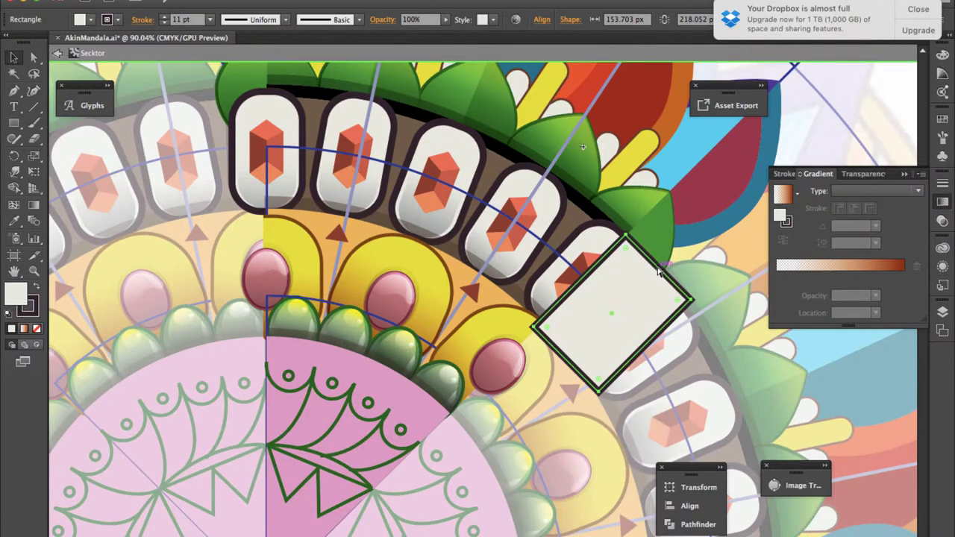
{"action": "key", "text": "i"}
{"action": "left_click", "coordinate": [585, 309]}
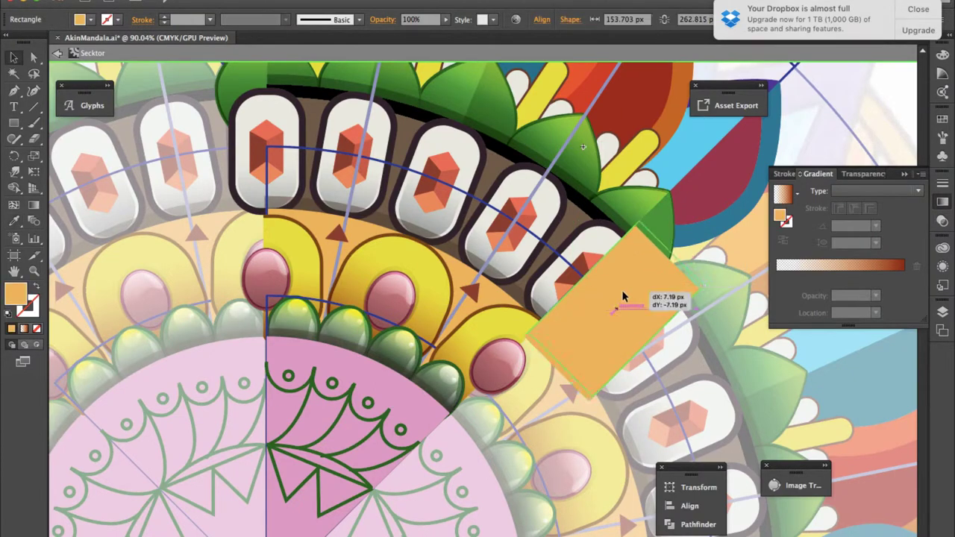
Step: Narrow the diamond into a thin rotated rectangle and use it to clip the brown band
{"action": "left_click", "coordinate": [552, 272], "text": "shift"}
{"action": "key", "text": "ctrl+7"}
{"action": "key", "text": "ctrl+z"}
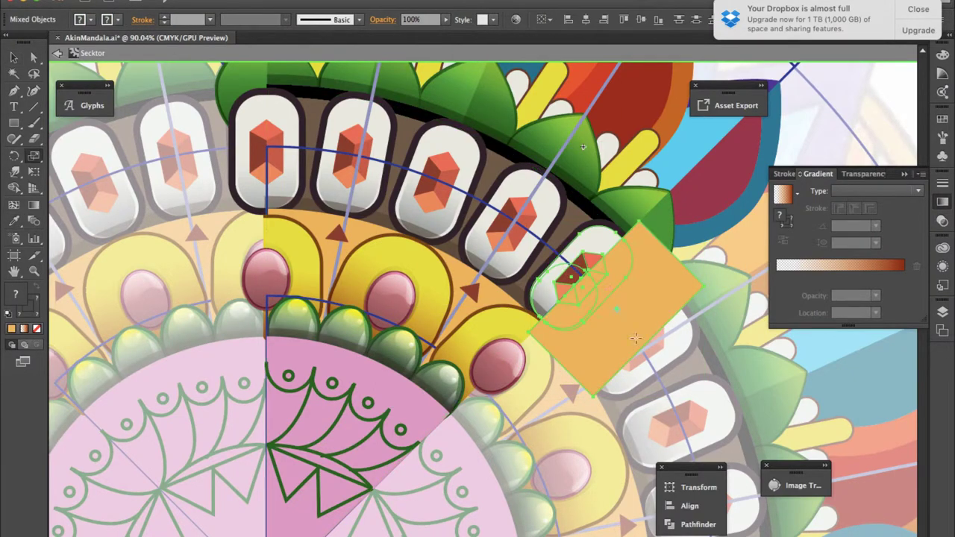
{"action": "double_click", "coordinate": [640, 342]}
{"action": "left_click_drag", "start_coordinate": [641, 342], "coordinate": [610, 296]}
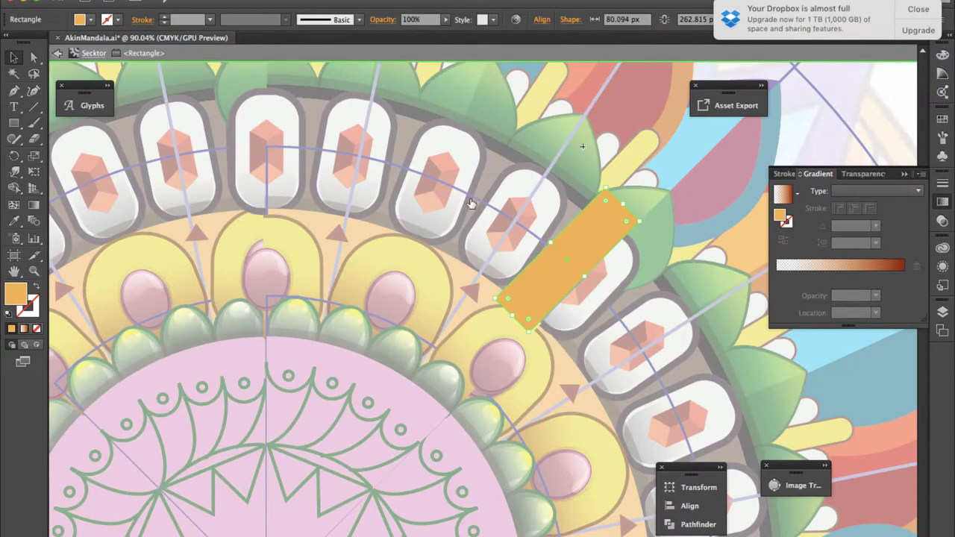
{"action": "key", "text": "Escape"}
{"action": "left_click", "coordinate": [582, 276], "text": "shift"}
{"action": "key", "text": "ctrl+7"}
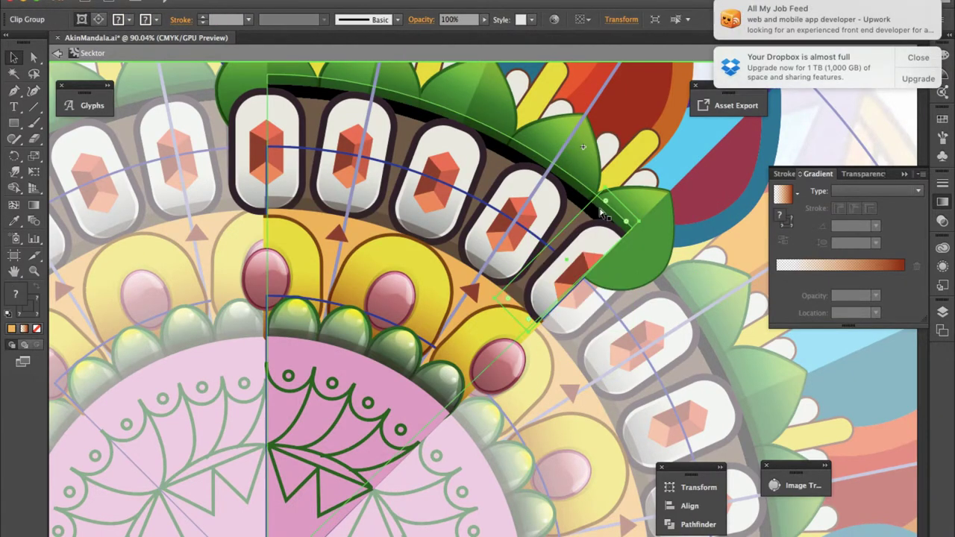
Step: Drag the clipping rectangle's anchors onto the sector's diagonal boundary through the leaf
{"action": "scroll", "coordinate": [558, 293], "scroll_direction": "up", "scroll_amount": 5}
{"action": "key", "text": "a"}
{"action": "left_click_drag", "start_coordinate": [433, 418], "coordinate": [470, 427]}
{"action": "scroll", "coordinate": [470, 428], "scroll_direction": "right", "scroll_amount": 5}
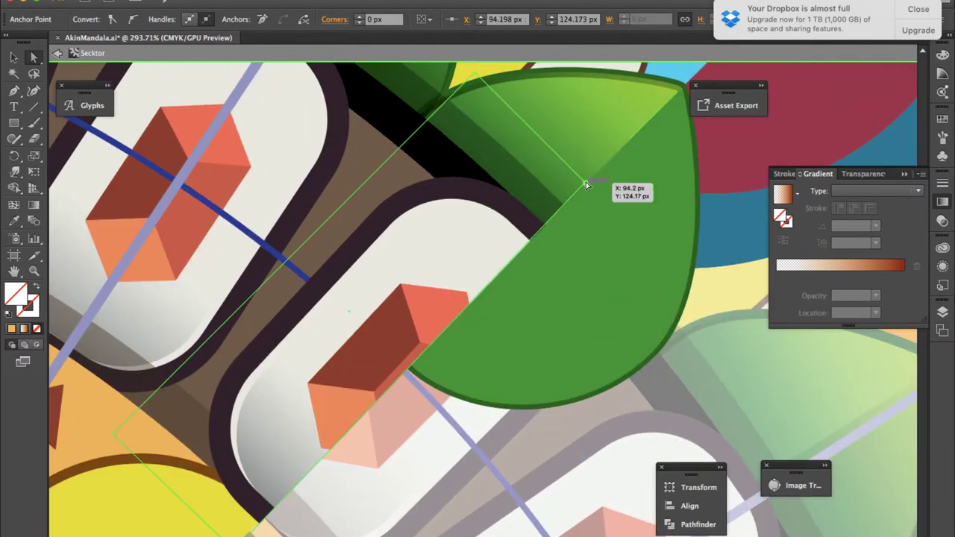
{"action": "scroll", "coordinate": [589, 177], "scroll_direction": "down", "scroll_amount": 2}
{"action": "scroll", "coordinate": [589, 177], "scroll_direction": "up", "scroll_amount": 3}
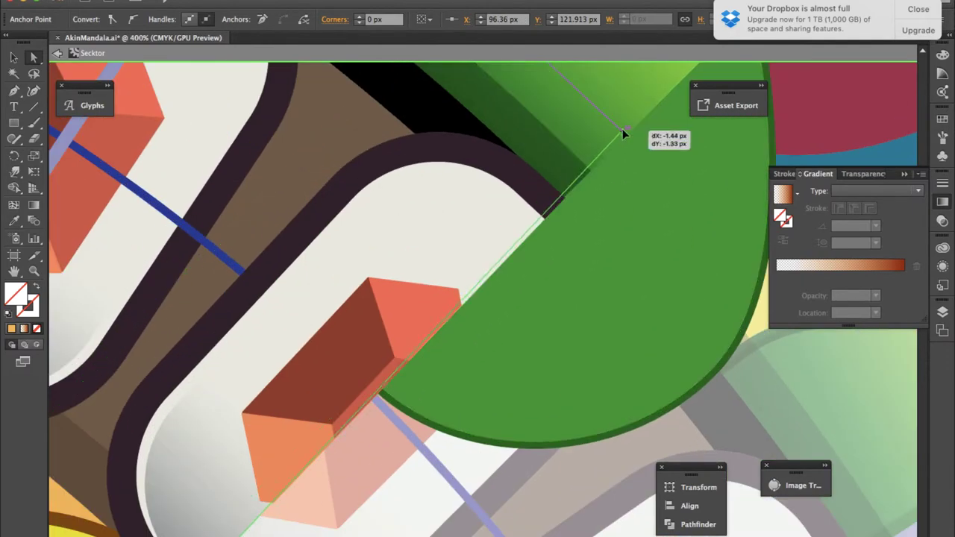
{"action": "left_click_drag", "start_coordinate": [630, 135], "coordinate": [609, 117]}
{"action": "scroll", "coordinate": [610, 117], "scroll_direction": "down", "scroll_amount": 2}
{"action": "scroll", "coordinate": [261, 426], "scroll_direction": "down", "scroll_amount": 3}
{"action": "left_click_drag", "start_coordinate": [262, 426], "coordinate": [239, 468]}
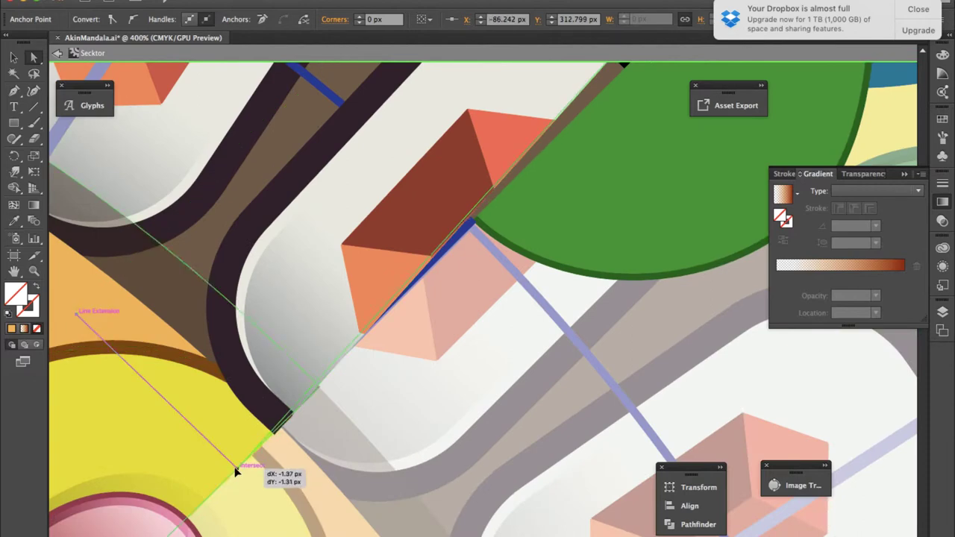
{"action": "scroll", "coordinate": [368, 375], "scroll_direction": "up", "scroll_amount": 3}
{"action": "scroll", "coordinate": [369, 376], "scroll_direction": "up", "scroll_amount": 3}
{"action": "left_click_drag", "start_coordinate": [554, 115], "coordinate": [586, 132]}
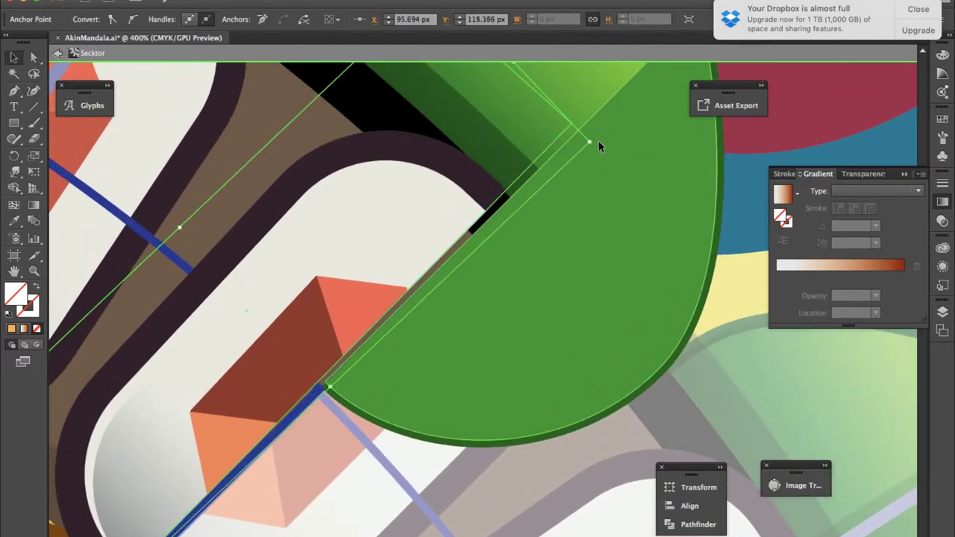
Step: Check the clipped band group at 300% zoom and close sector isolation
{"action": "key", "text": "v"}
{"action": "left_click", "coordinate": [657, 211]}
{"action": "scroll", "coordinate": [539, 264], "scroll_direction": "up", "scroll_amount": 3}
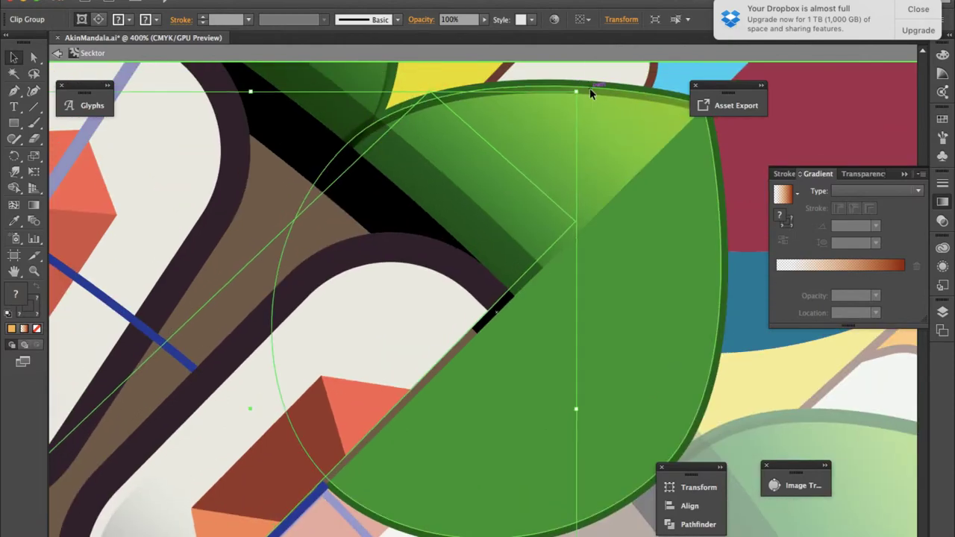
{"action": "scroll", "coordinate": [587, 92], "scroll_direction": "down", "scroll_amount": 5}
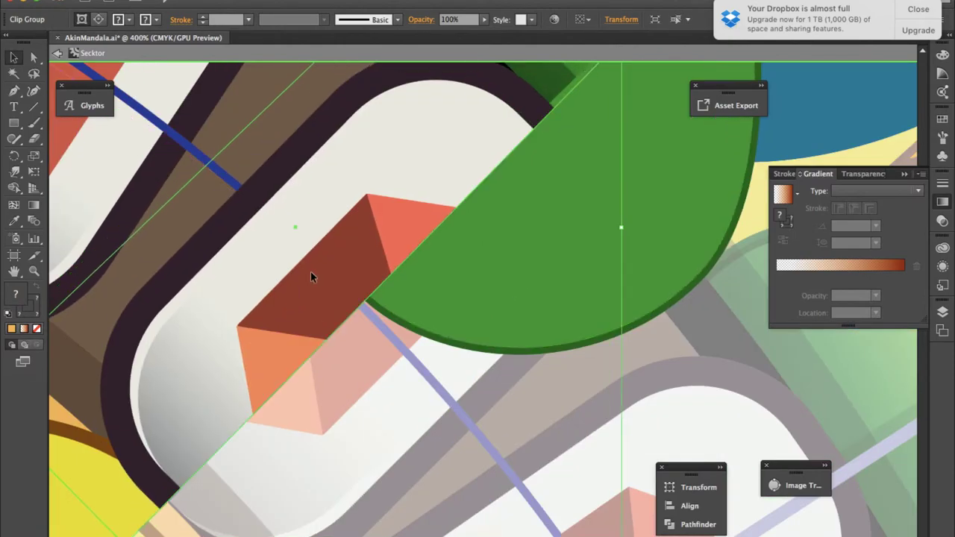
{"action": "key", "text": "ctrl+minus"}
{"action": "key", "text": "ctrl+minus"}
{"action": "key", "text": "ctrl+minus"}
{"action": "key", "text": "ctrl+minus"}
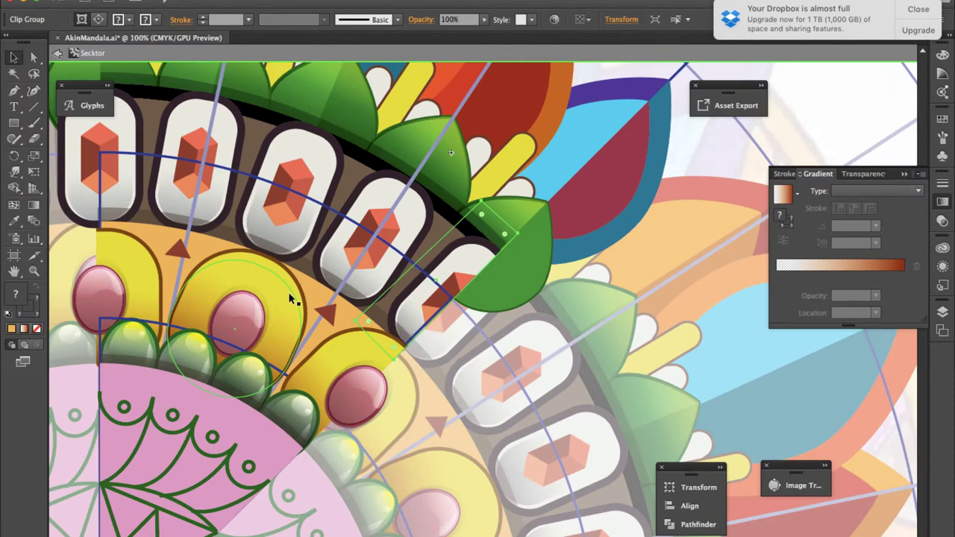
{"action": "double_click", "coordinate": [291, 298]}
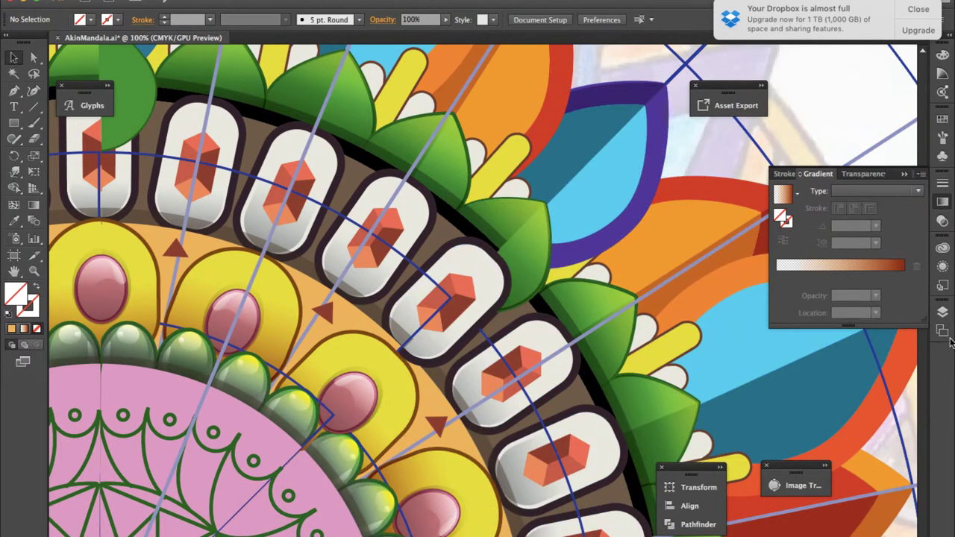
Step: Inside the sector, draw a brown four-corner Pen shape over the two green leaves
{"action": "scroll", "coordinate": [411, 213], "scroll_direction": "up", "scroll_amount": 3}
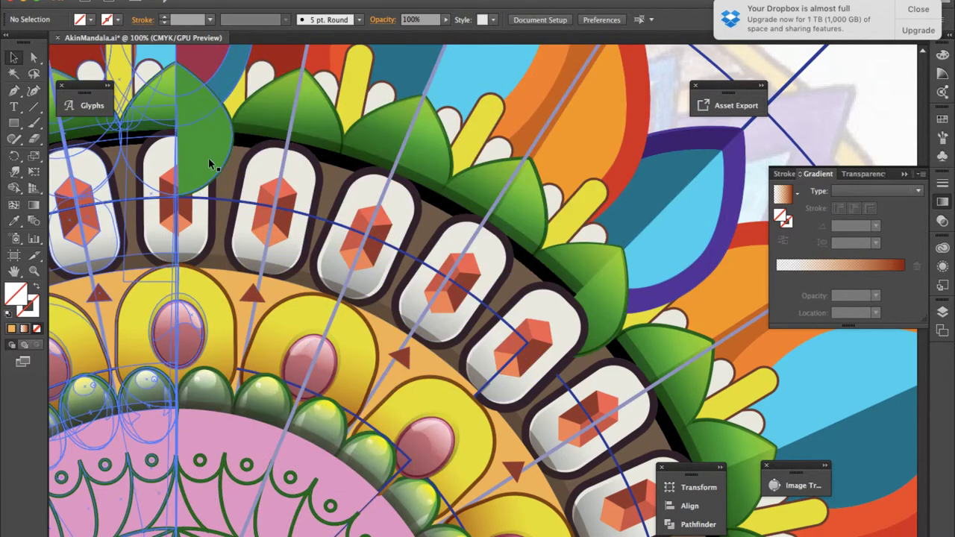
{"action": "double_click", "coordinate": [593, 331]}
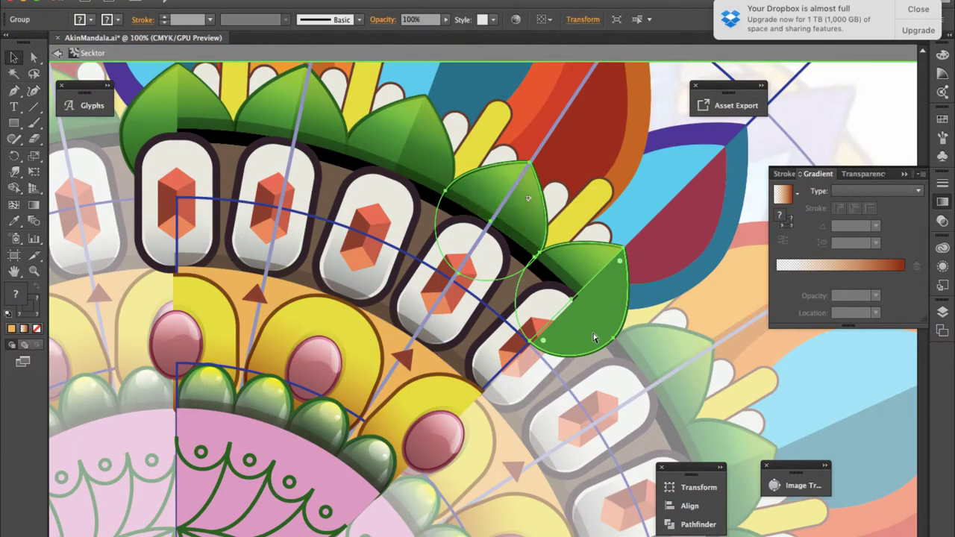
{"action": "scroll", "coordinate": [610, 300], "scroll_direction": "up", "scroll_amount": 1}
{"action": "key", "text": "p"}
{"action": "left_click", "coordinate": [473, 390]}
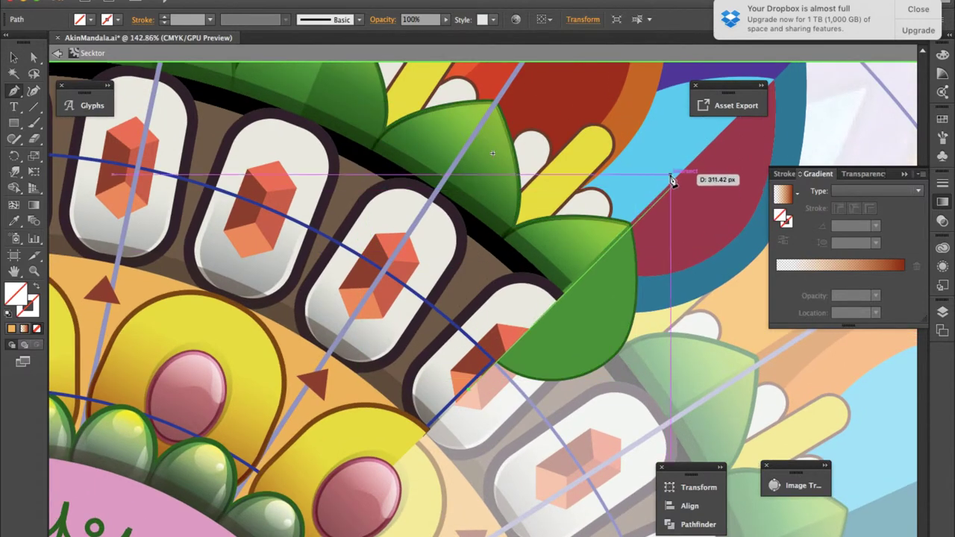
{"action": "left_click", "coordinate": [684, 176]}
{"action": "left_click", "coordinate": [734, 321]}
{"action": "left_click", "coordinate": [552, 462]}
{"action": "left_click", "coordinate": [473, 390]}
Step: Select the quadrilateral with the leaves and try a Shape Builder removal, then undo it
{"action": "key", "text": "v"}
{"action": "left_click", "coordinate": [589, 253]}
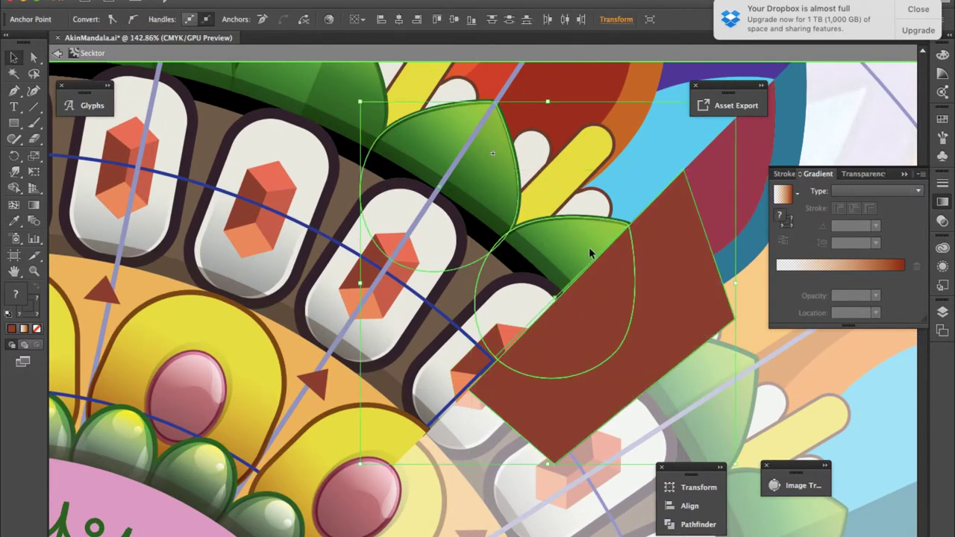
{"action": "key", "text": "shift+m"}
{"action": "left_click", "coordinate": [631, 350], "text": "alt"}
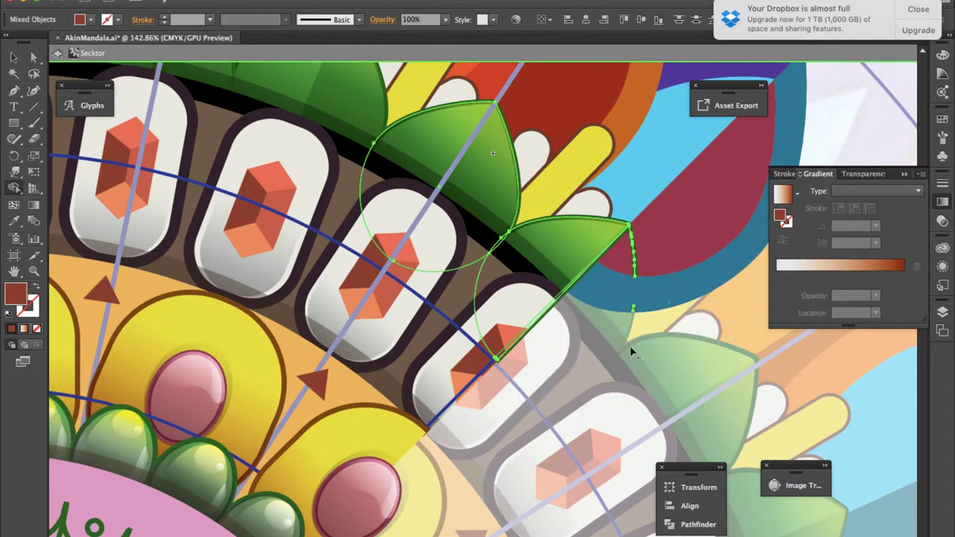
{"action": "key", "text": "ctrl+z"}
Step: Reshape the quadrilateral along the sector edge and clip the leaves with it
{"action": "key", "text": "a"}
{"action": "left_click_drag", "start_coordinate": [734, 321], "coordinate": [463, 70]}
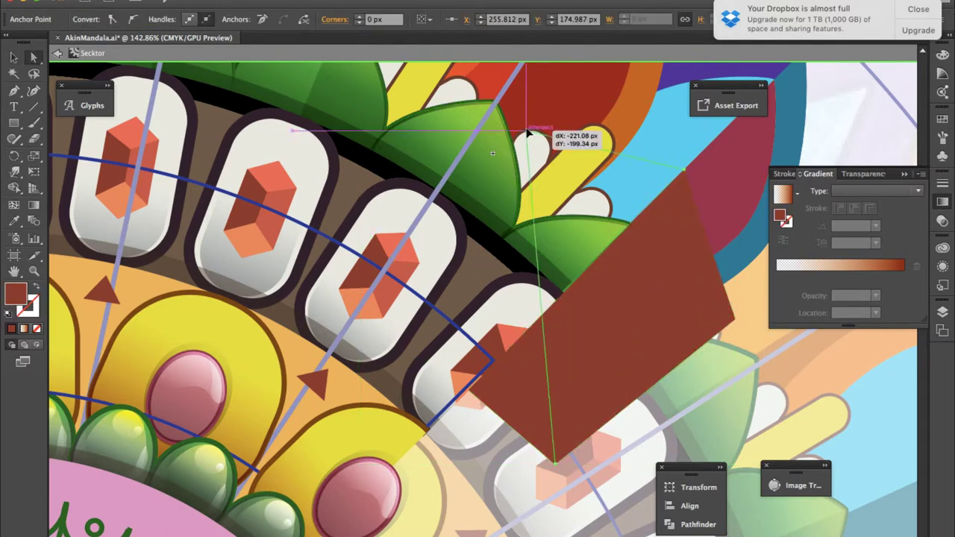
{"action": "left_click_drag", "start_coordinate": [552, 463], "coordinate": [310, 170]}
{"action": "key", "text": "v"}
{"action": "key", "text": "ctrl+7"}
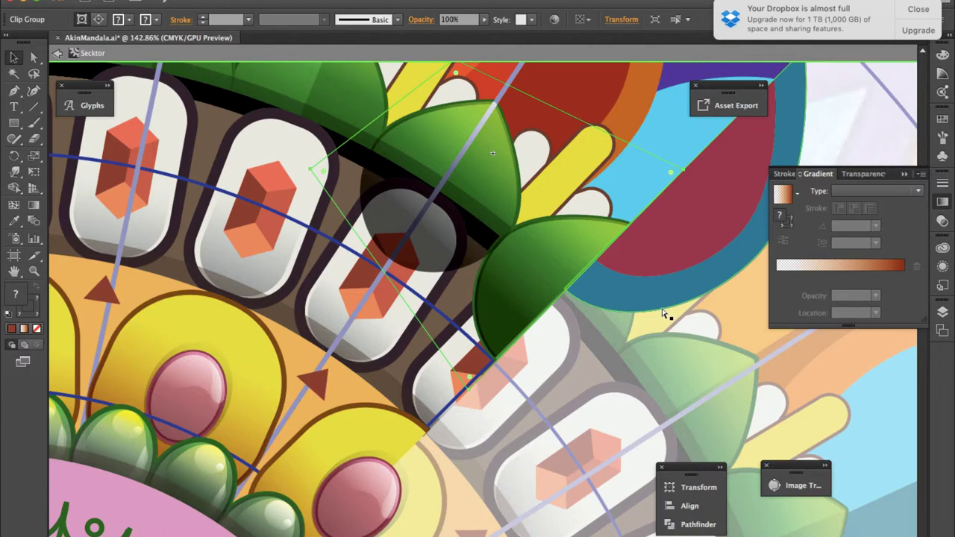
{"action": "key", "text": "ctrl+z"}
Step: Reflect the edge tile group via Transform > Reflect and slide it flush against the left boundary
{"action": "key", "text": "ctrl+z"}
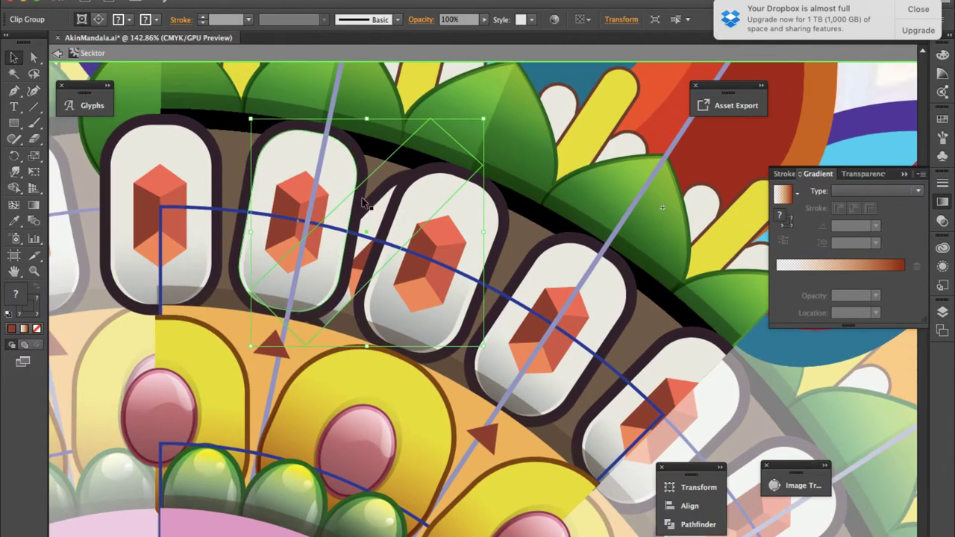
{"action": "key", "text": "ctrl+z"}
{"action": "key", "text": "ctrl+z"}
{"action": "key", "text": "ctrl+z"}
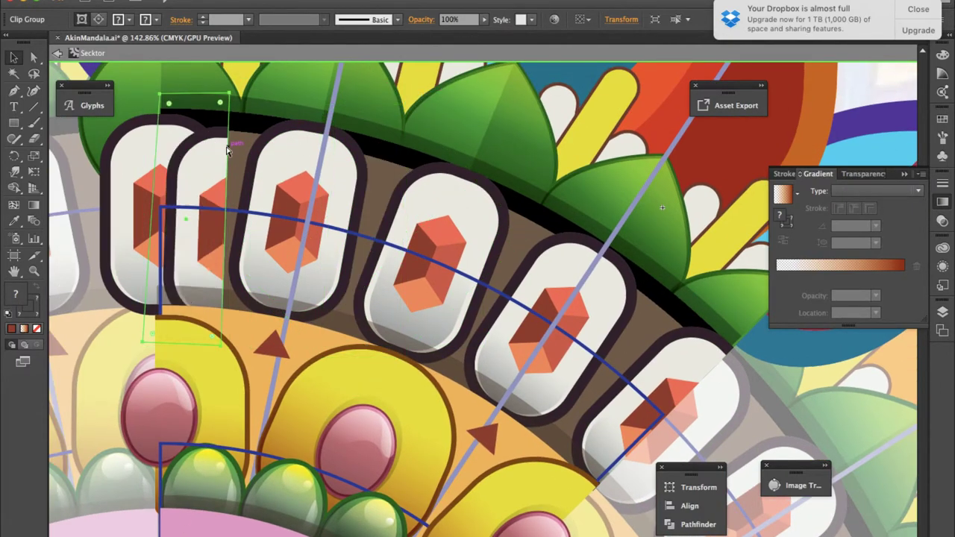
{"action": "left_click_drag", "start_coordinate": [220, 153], "coordinate": [216, 84]}
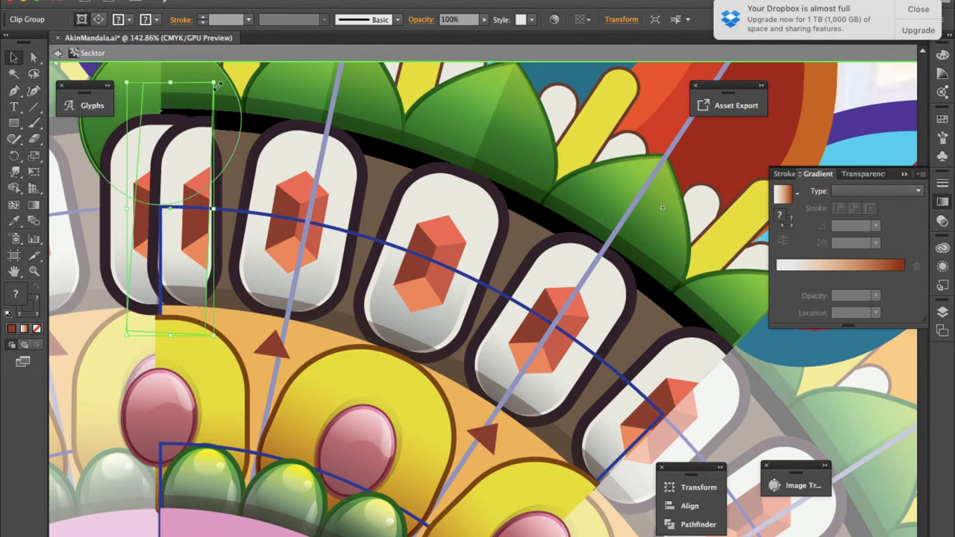
{"action": "right_click", "coordinate": [185, 165]}
{"action": "left_click", "coordinate": [395, 314]}
{"action": "left_click", "coordinate": [806, 395]}
{"action": "left_click_drag", "start_coordinate": [148, 158], "coordinate": [179, 158]}
{"action": "key", "text": "ctrl+shift+a"}
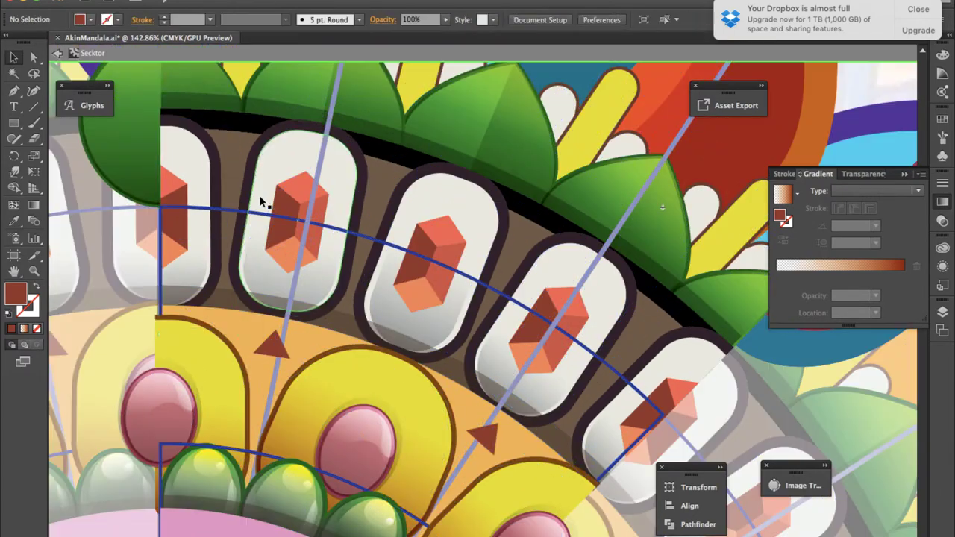
{"action": "left_click", "coordinate": [181, 177]}
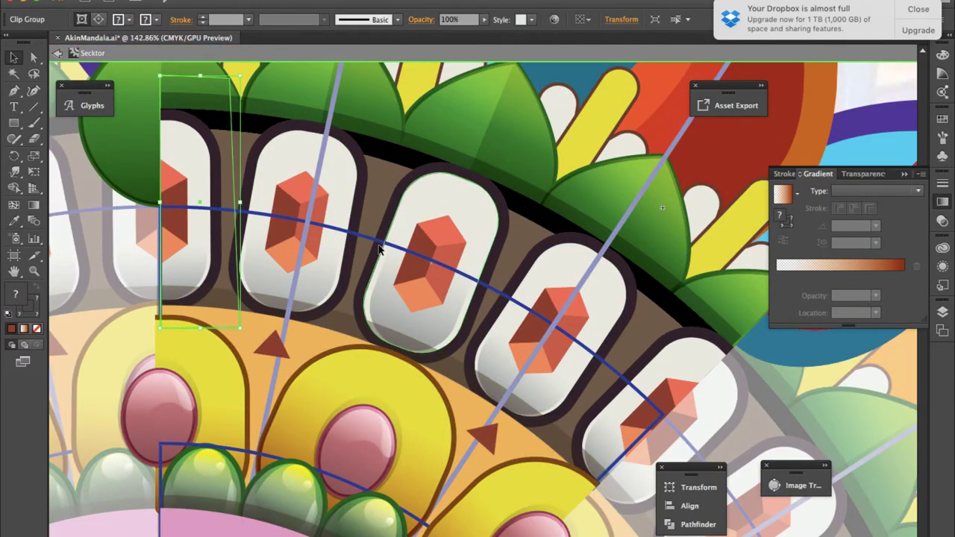
{"action": "key", "text": "ctrl+shift+a"}
{"action": "key", "text": "ctrl+minus"}
{"action": "key", "text": "ctrl+minus"}
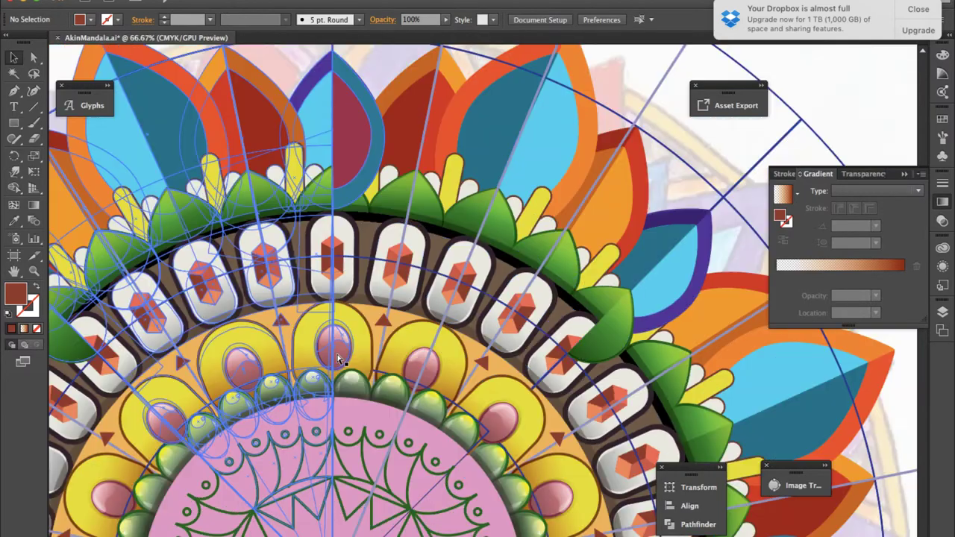